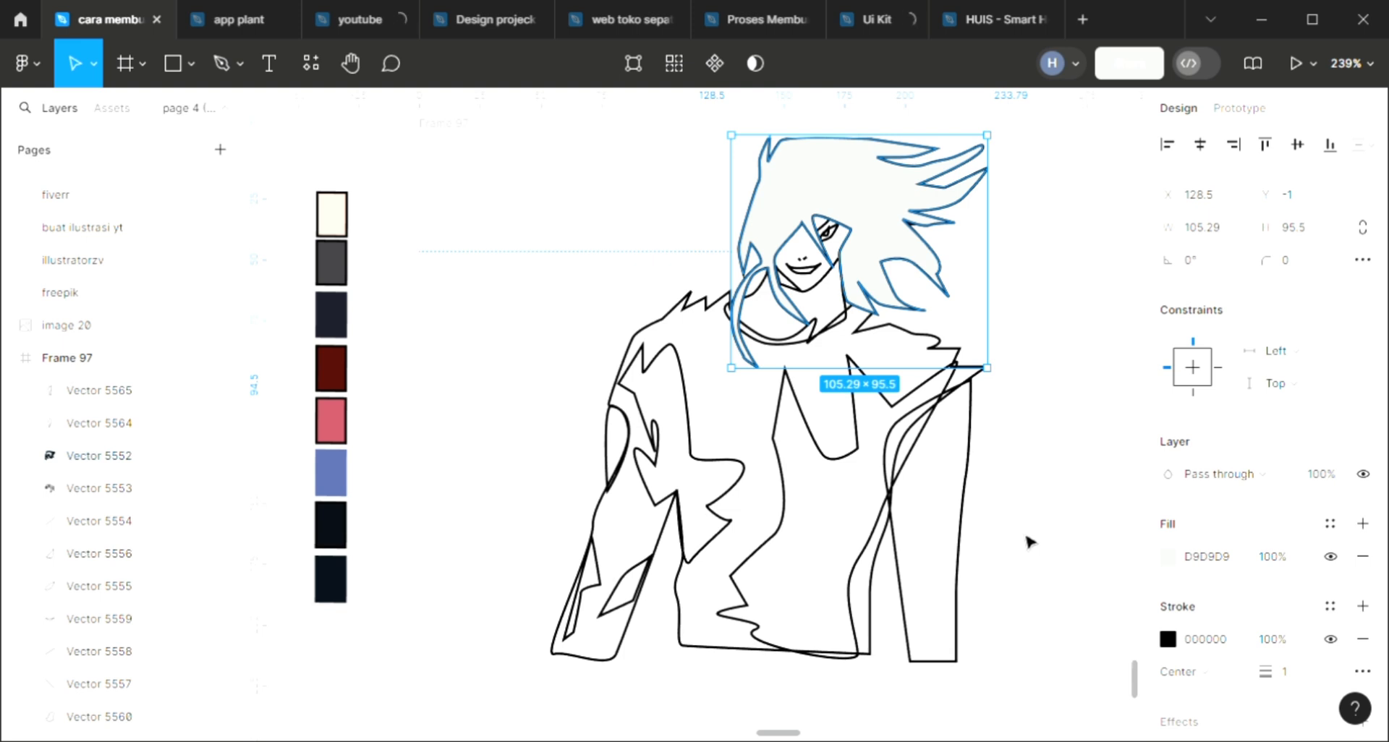
- Send the hair silhouette behind the other shapes and fill it with the dark grey palette swatch 3E3D41
key("[")
key("i")
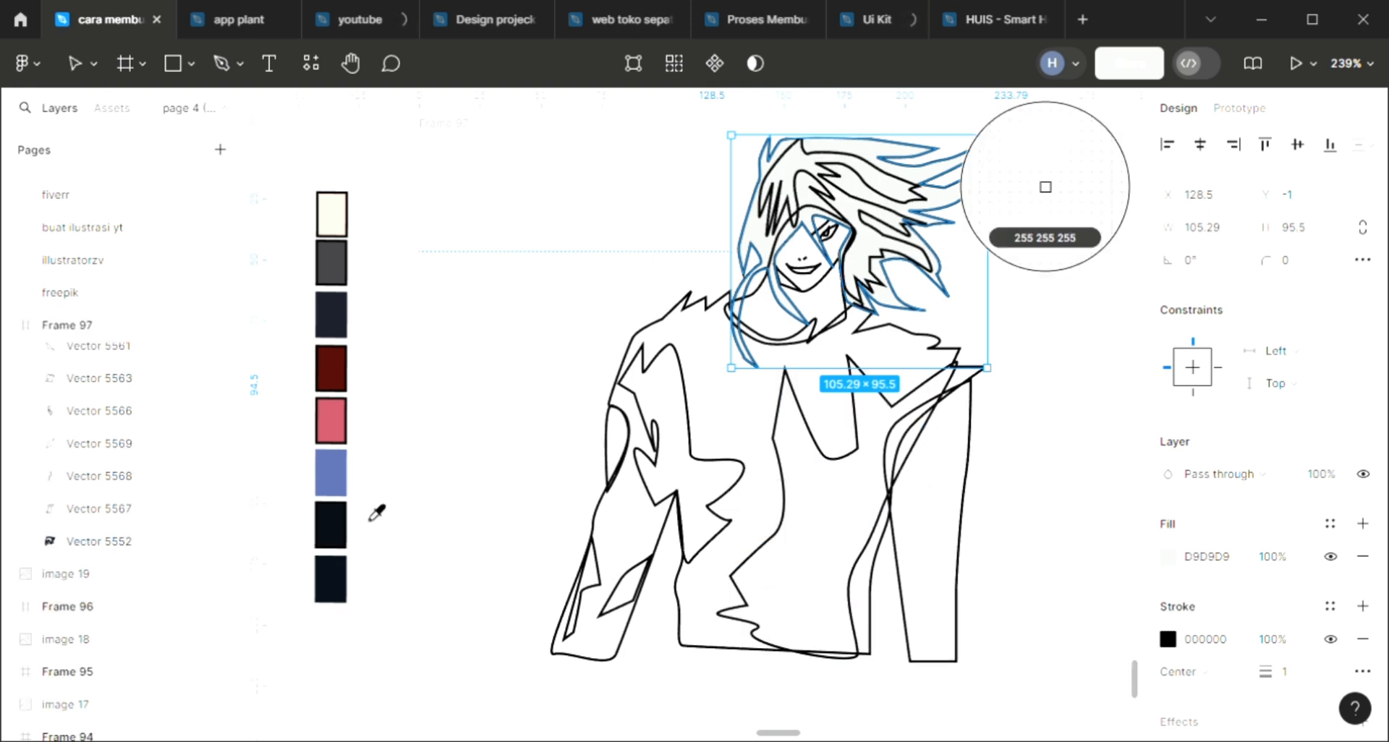
left_click(340, 278)
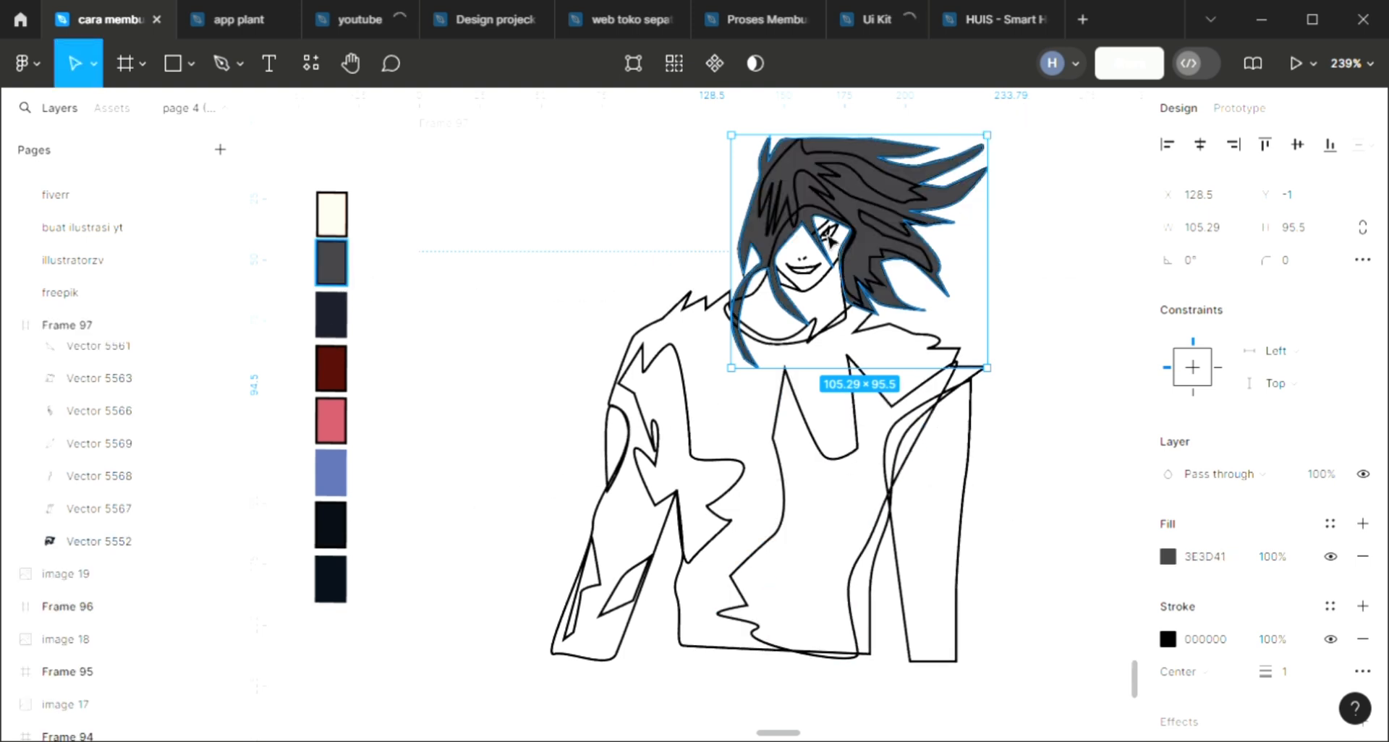
- Recolour the hair silhouette's fill to dark blue 233054
scroll(825, 230, "up", 2)
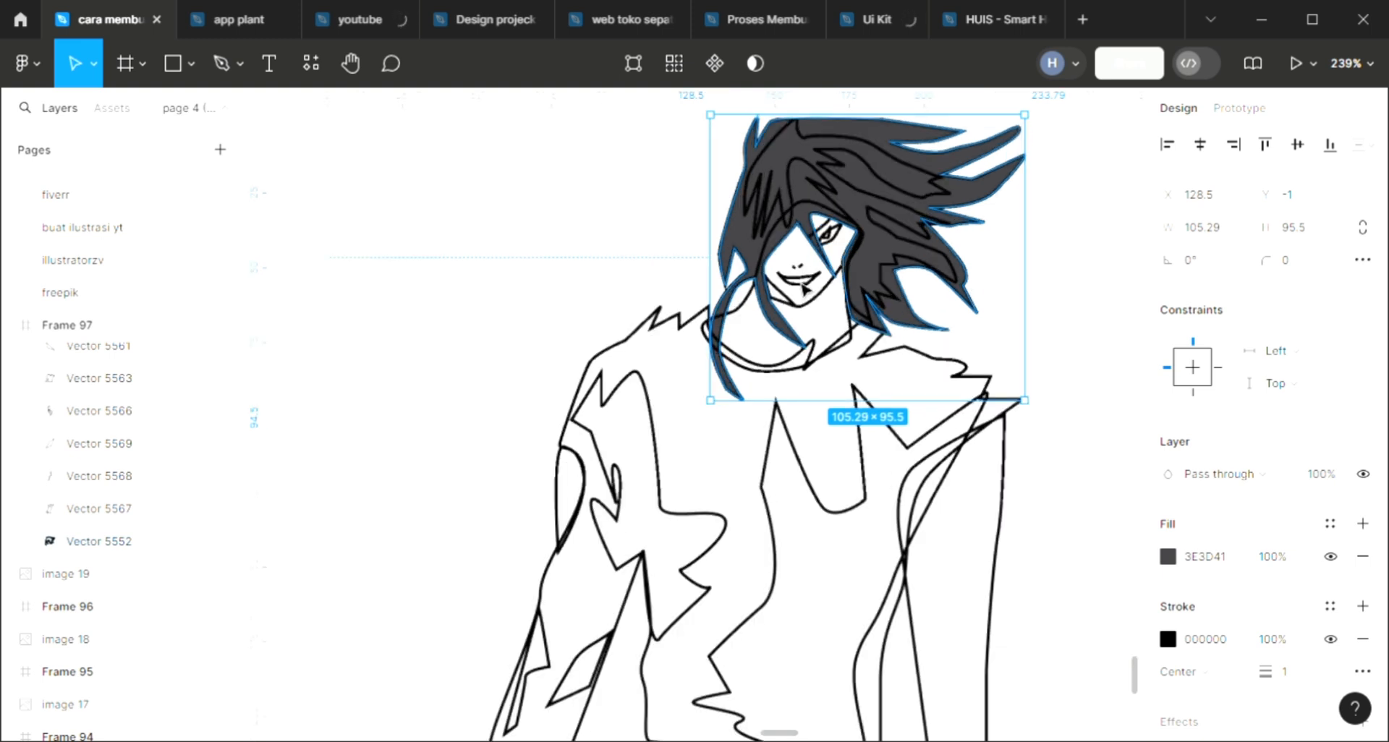
left_click(1167, 557)
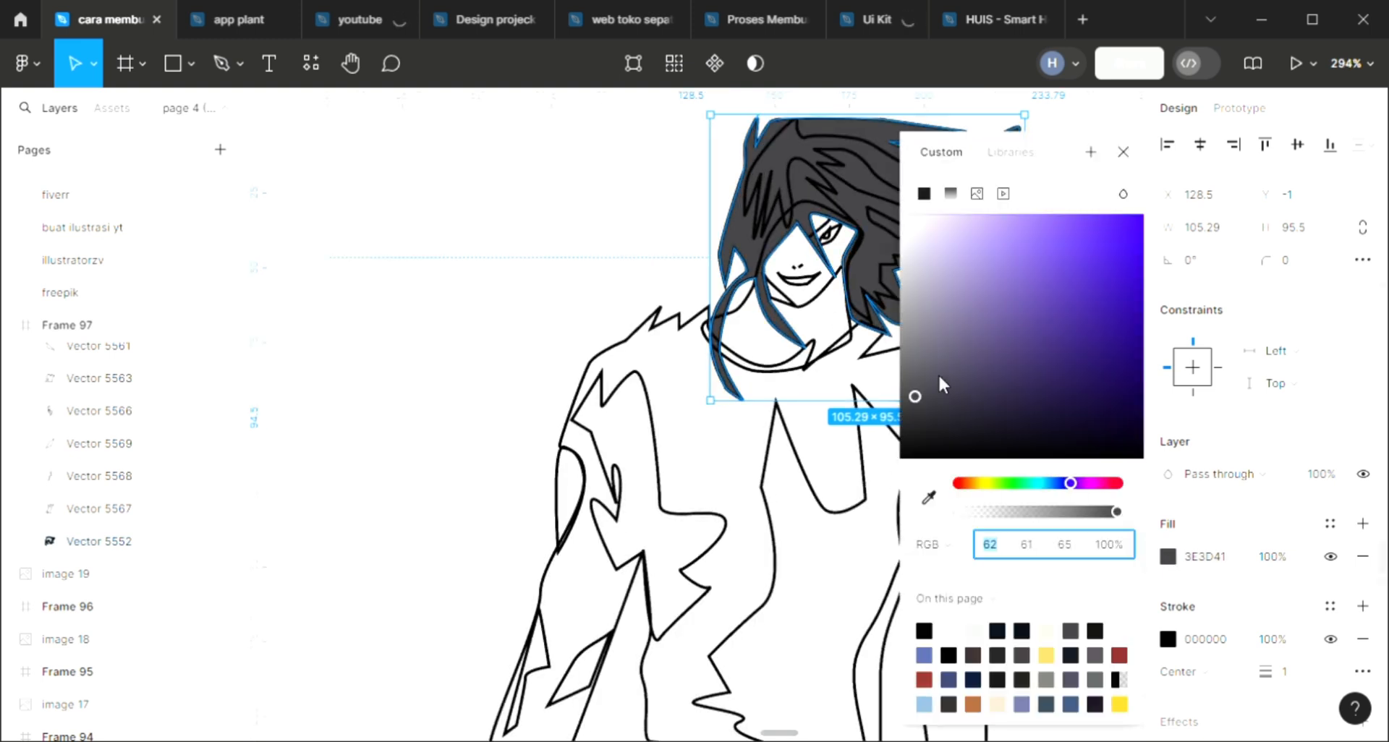
left_click(938, 369)
left_click(1059, 483)
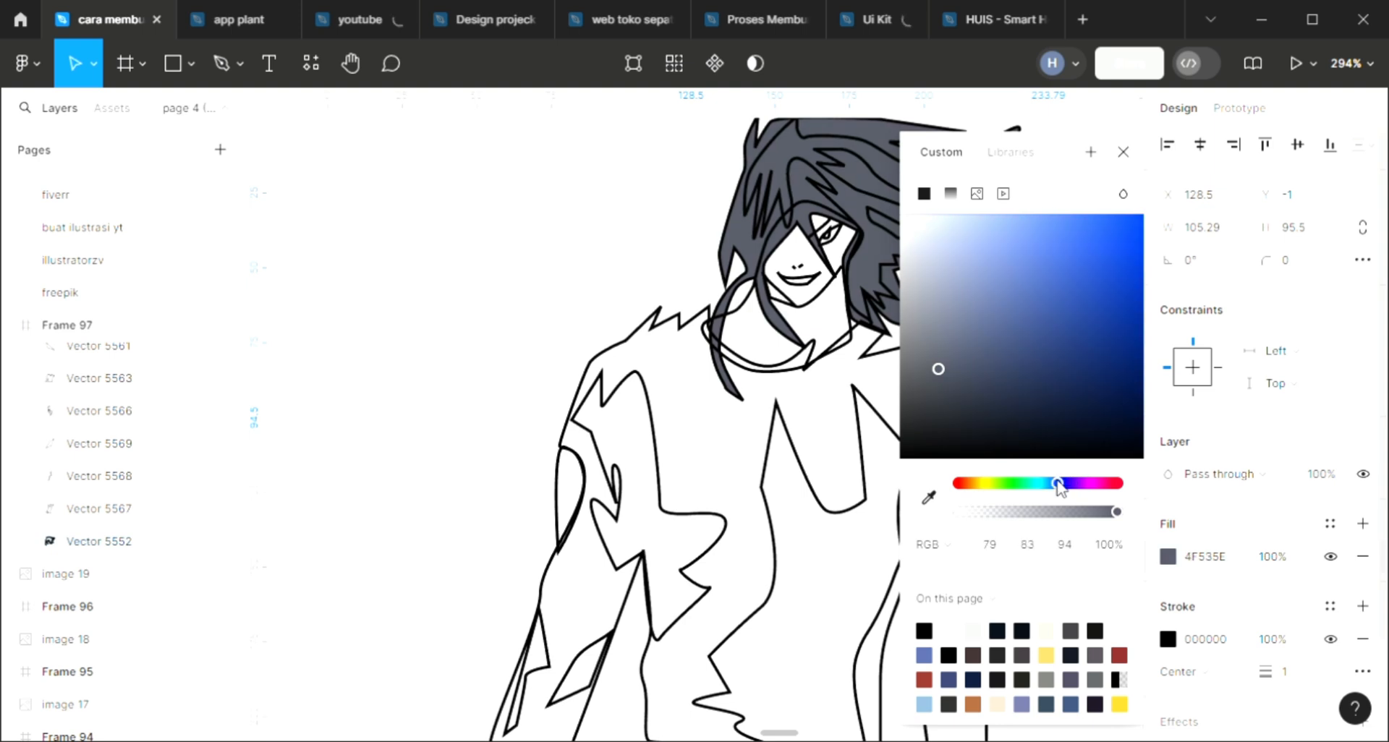
left_click(1043, 379)
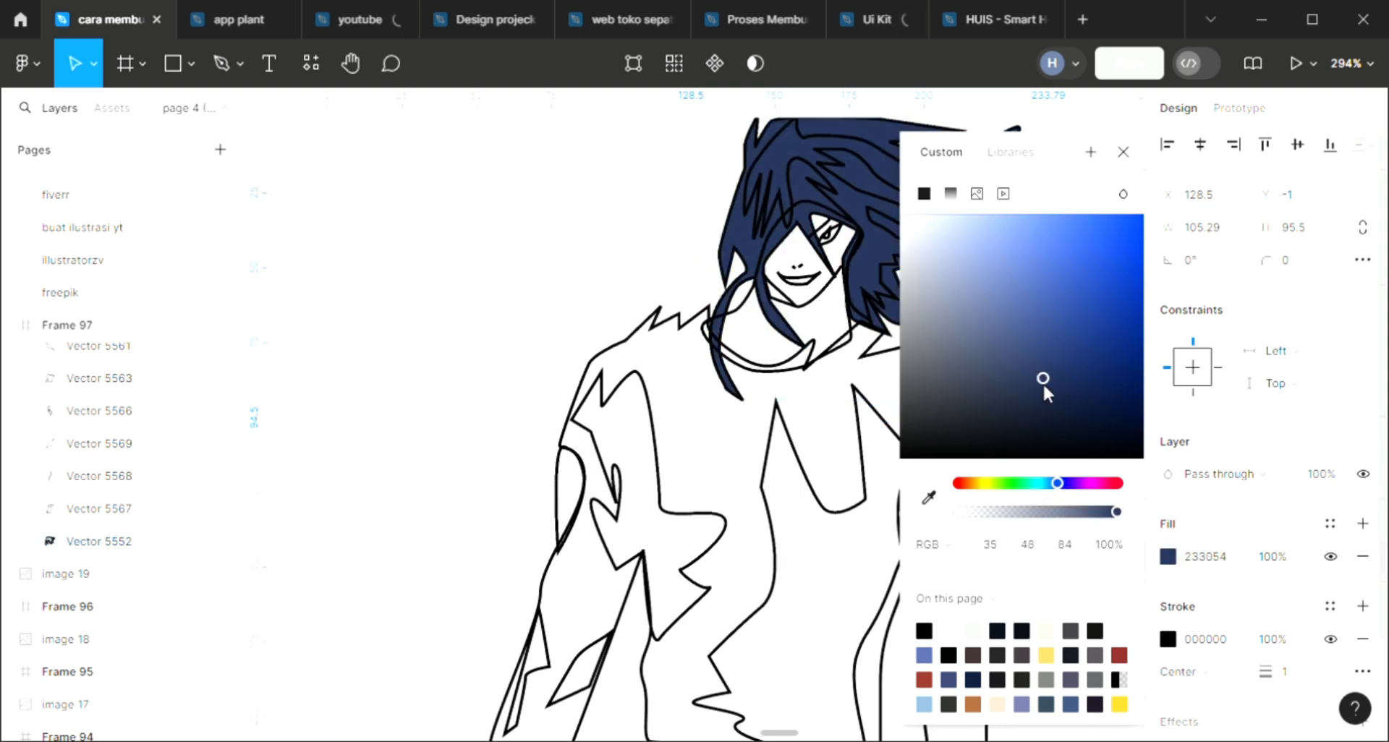
left_click(809, 191)
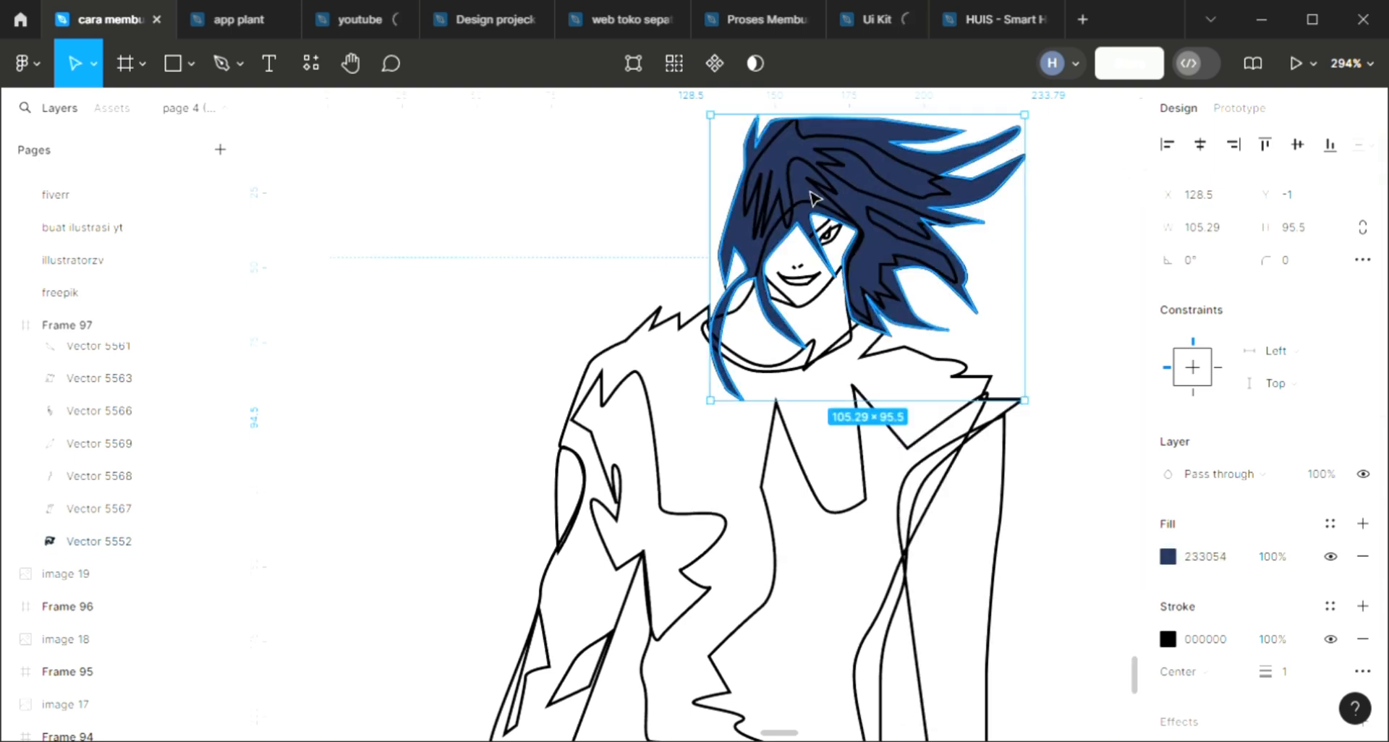
- Add a fill to the inner hair-strand shape and colour it with the near-black swatch at the end of the palette
left_click(847, 199)
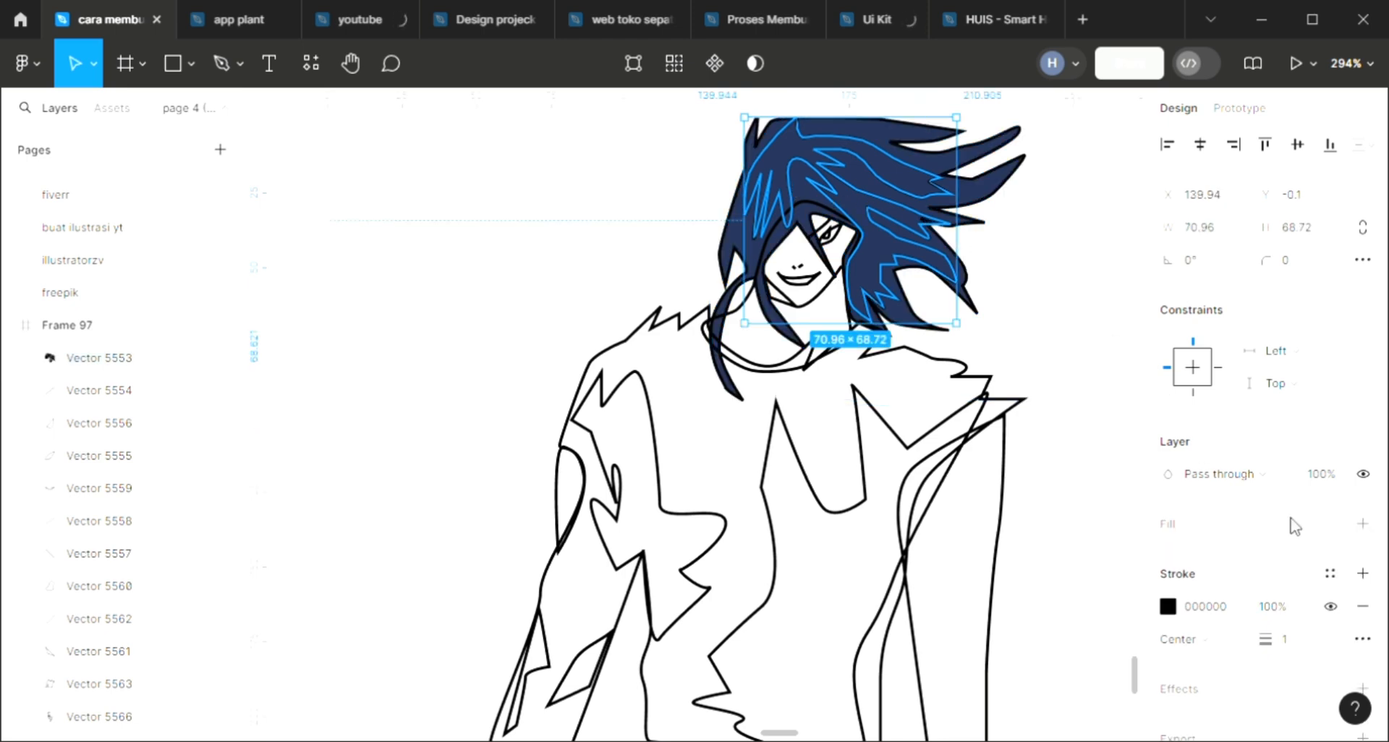
left_click(1362, 525)
scroll(783, 394, "down", 3)
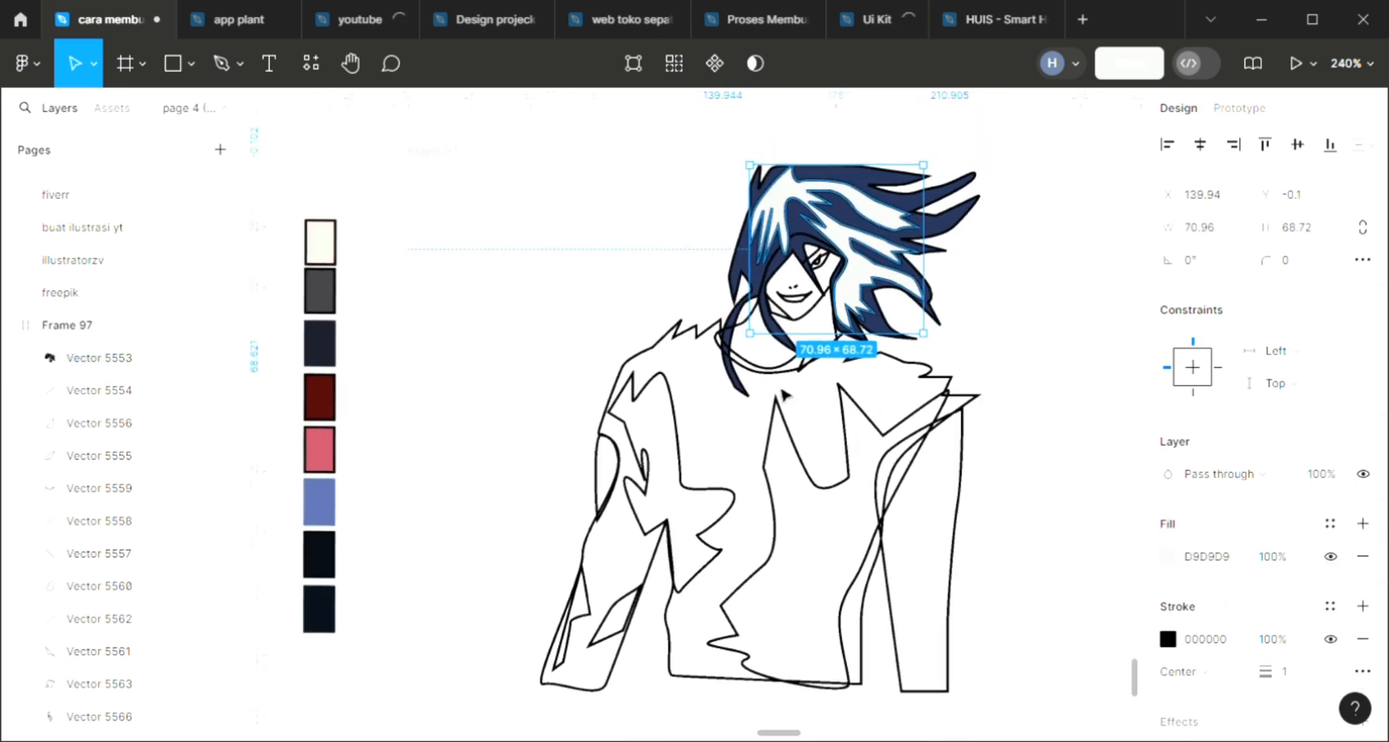
key("i")
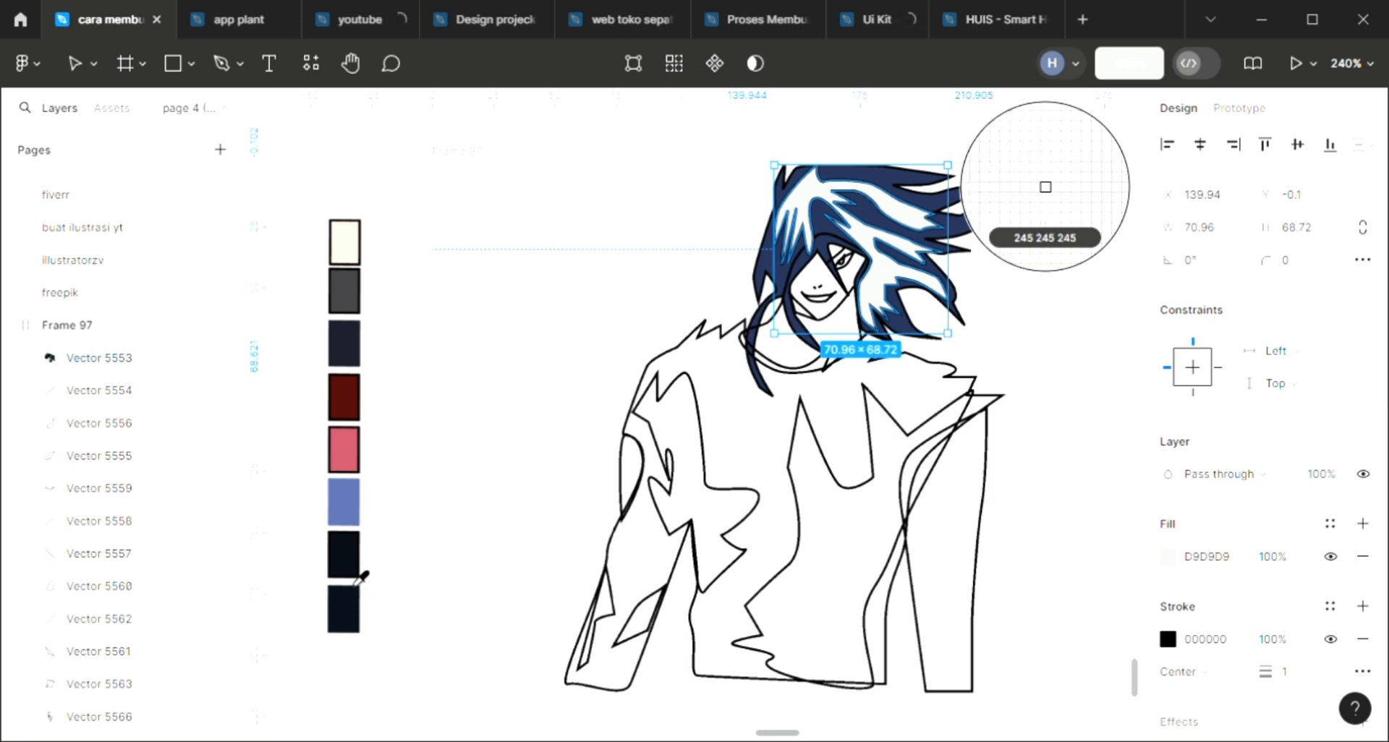
left_click(357, 581)
left_click(706, 400)
- Add a fill to the face and neck shape and send it behind the other shapes
scroll(750, 410, "up", 1)
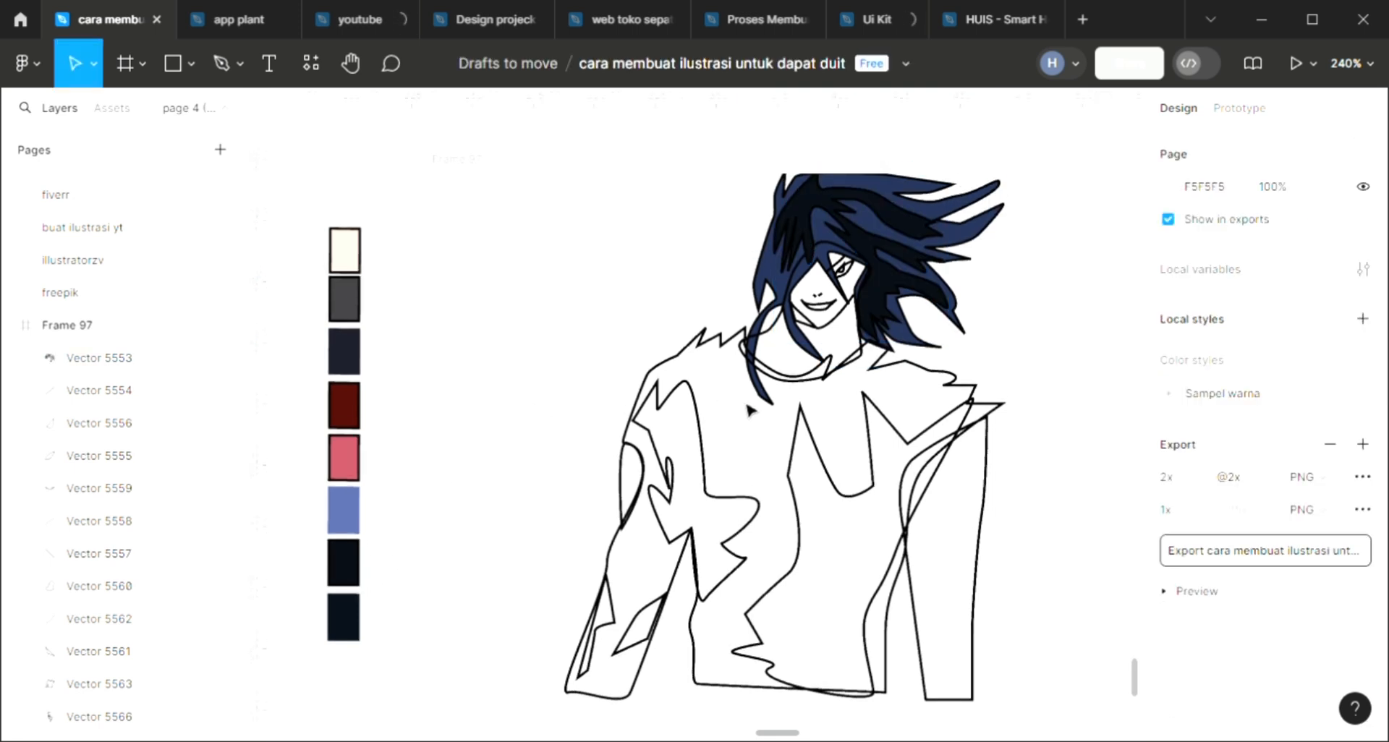
scroll(750, 410, "right", 4)
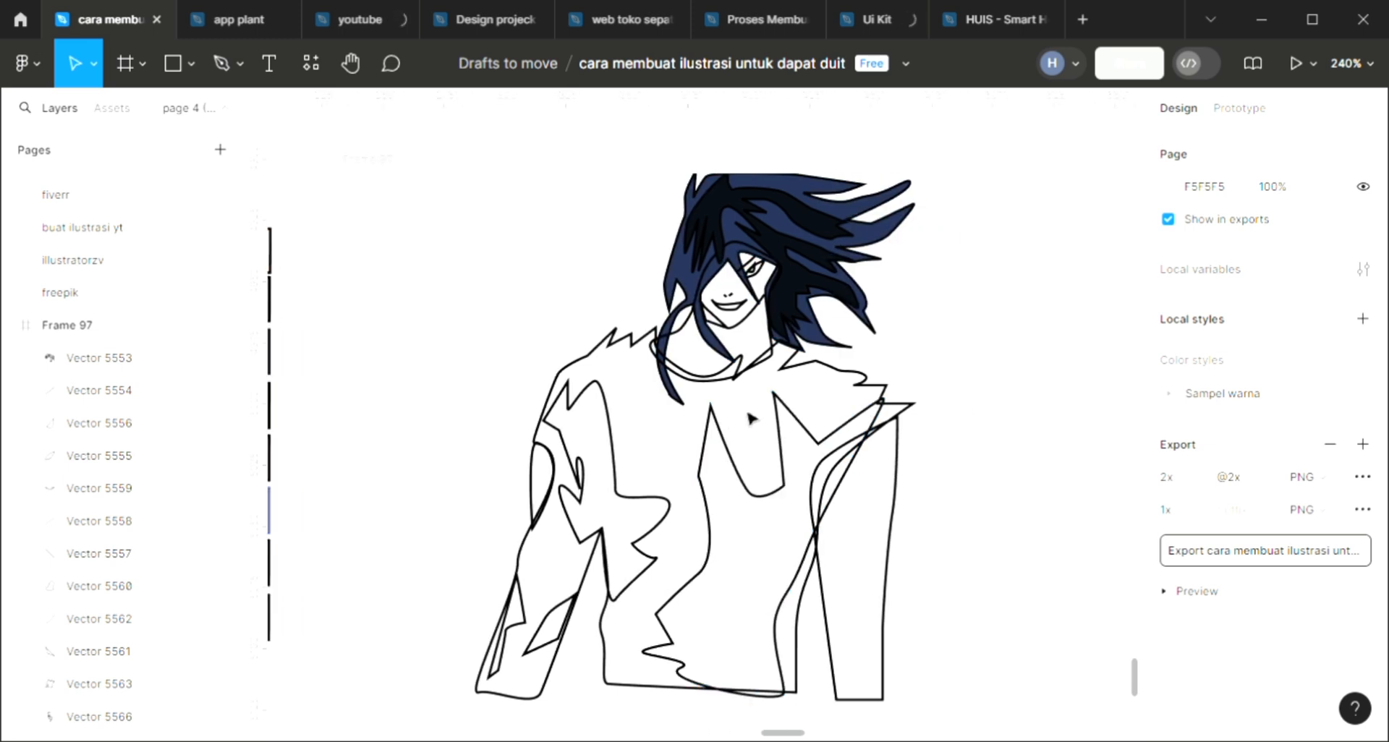
scroll(749, 418, "up", 1)
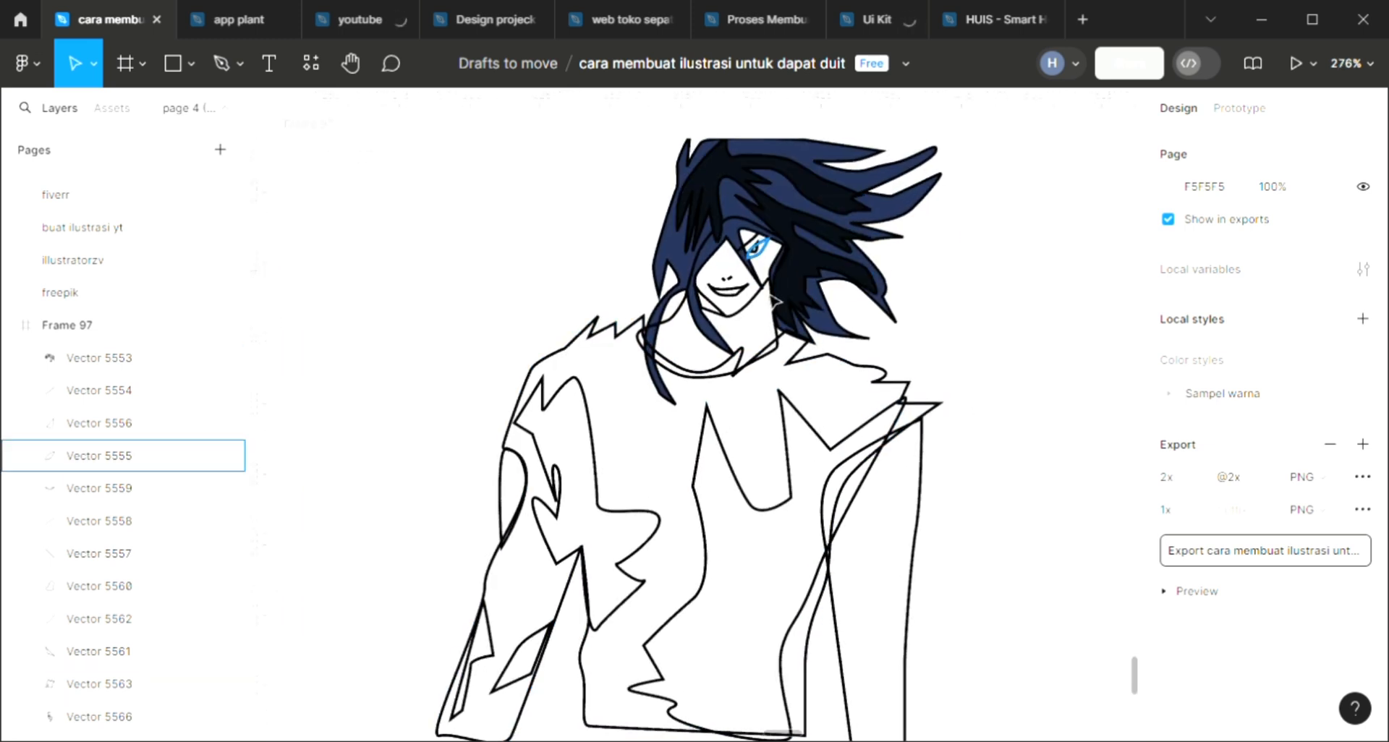
left_click(776, 352)
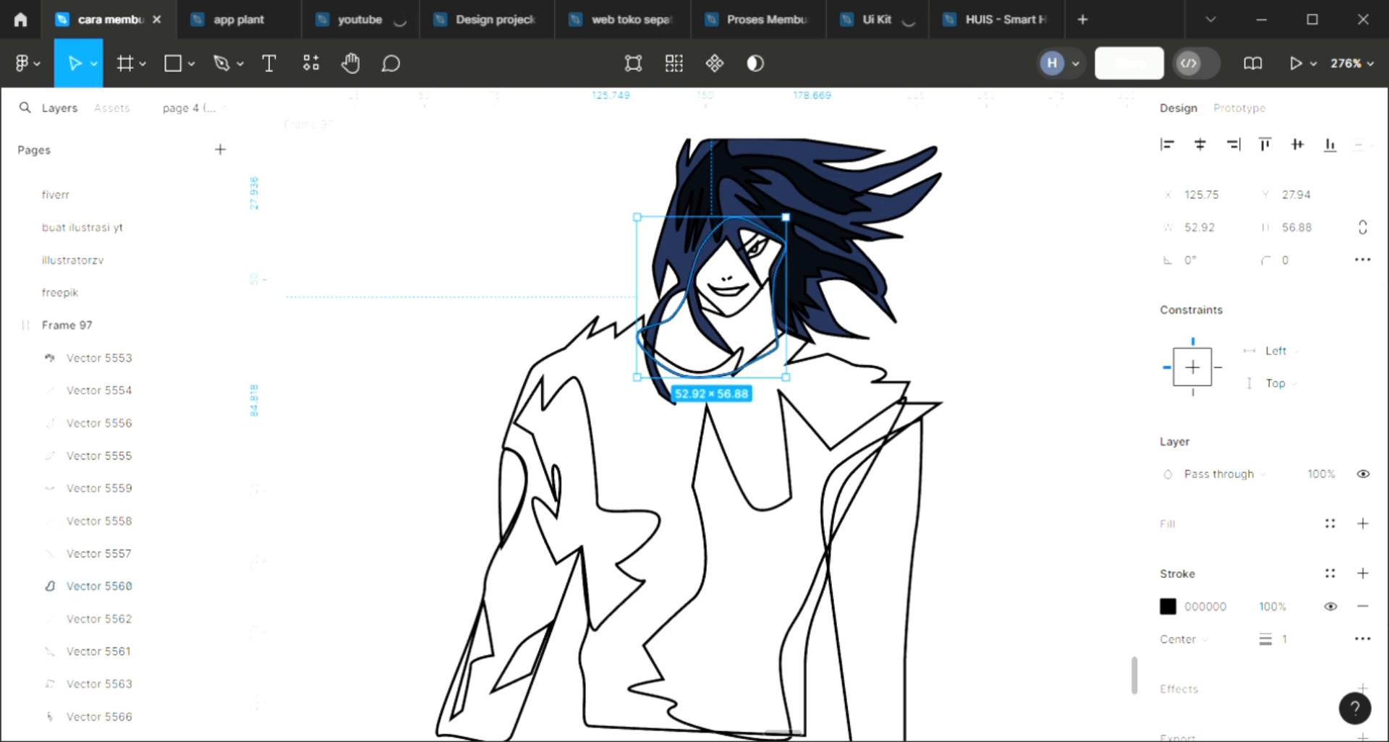
left_click(1363, 525)
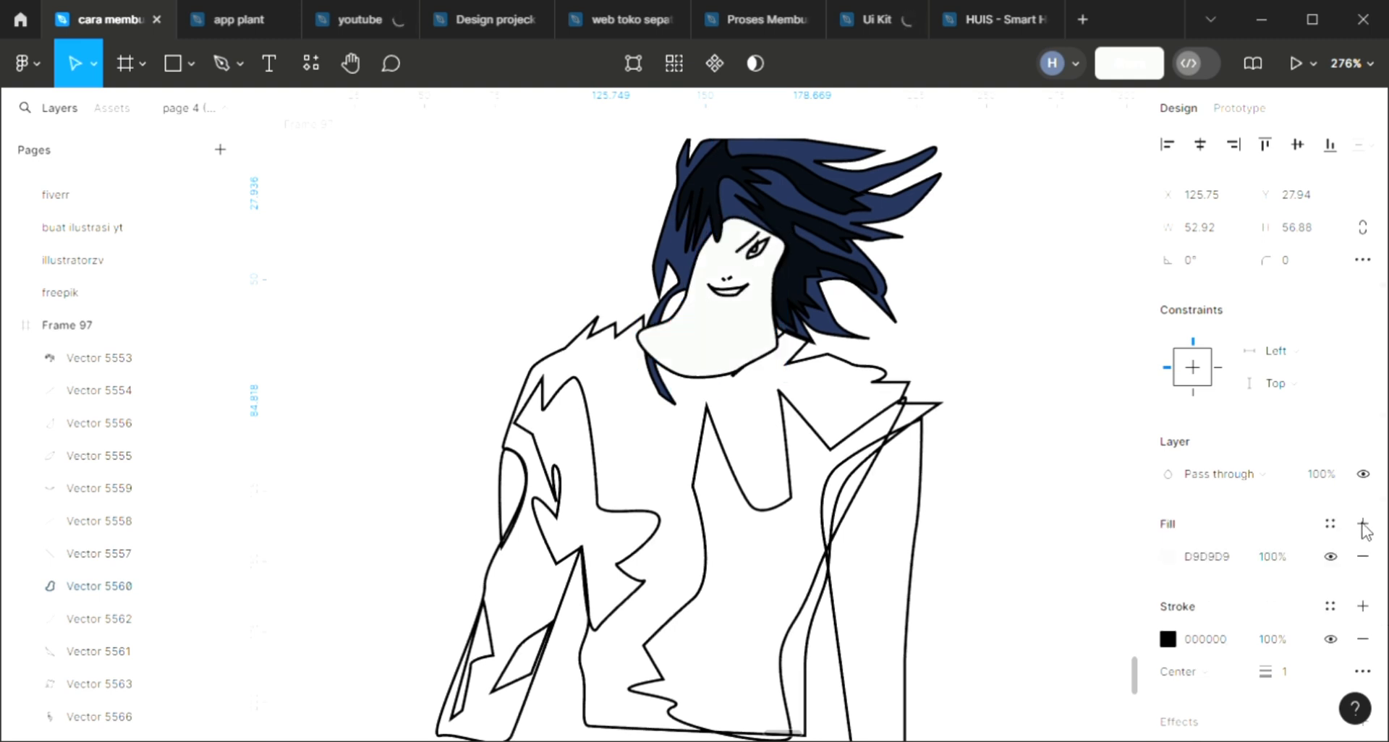
key("ctrl+shift+[")
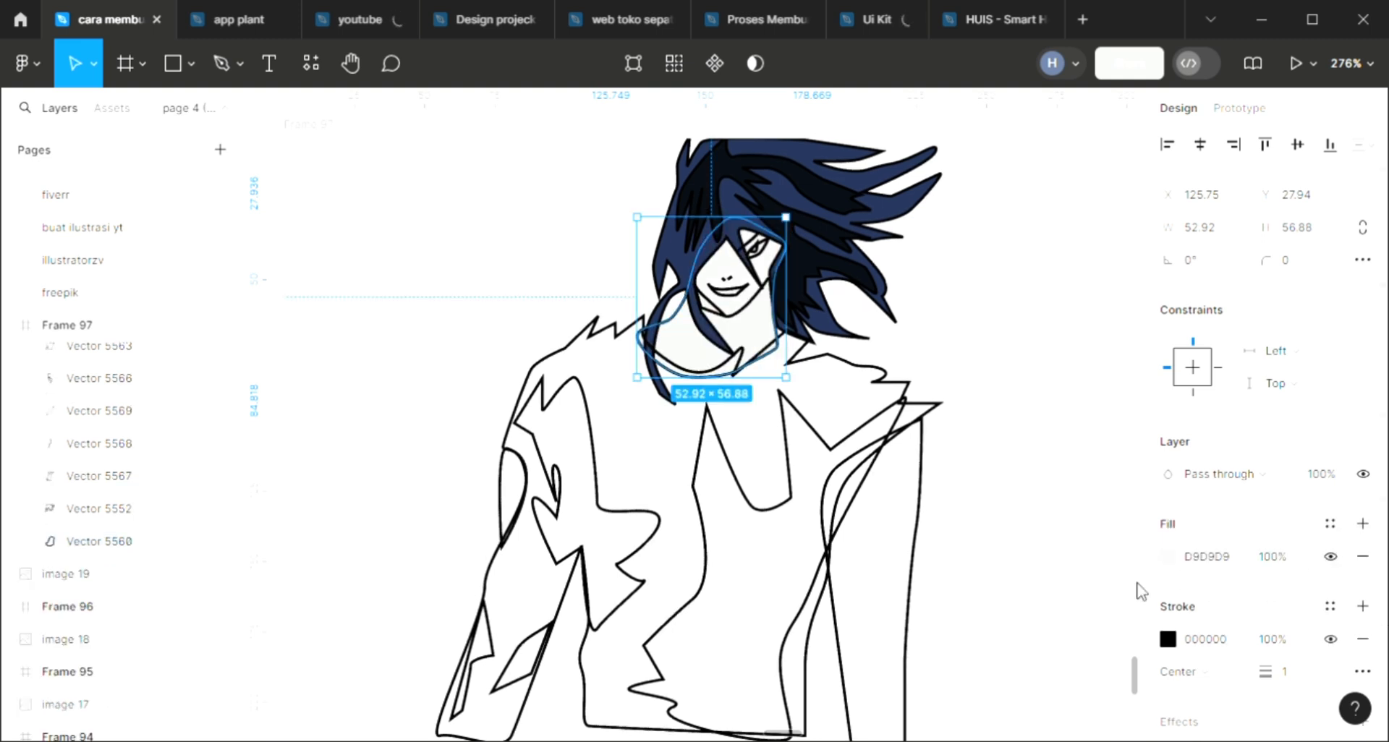
- Colour the face and neck shape with the cream palette swatch and adjust the fill to peach F2D2C1
scroll(956, 626, "left", 4)
scroll(552, 313, "up", 1)
key("i")
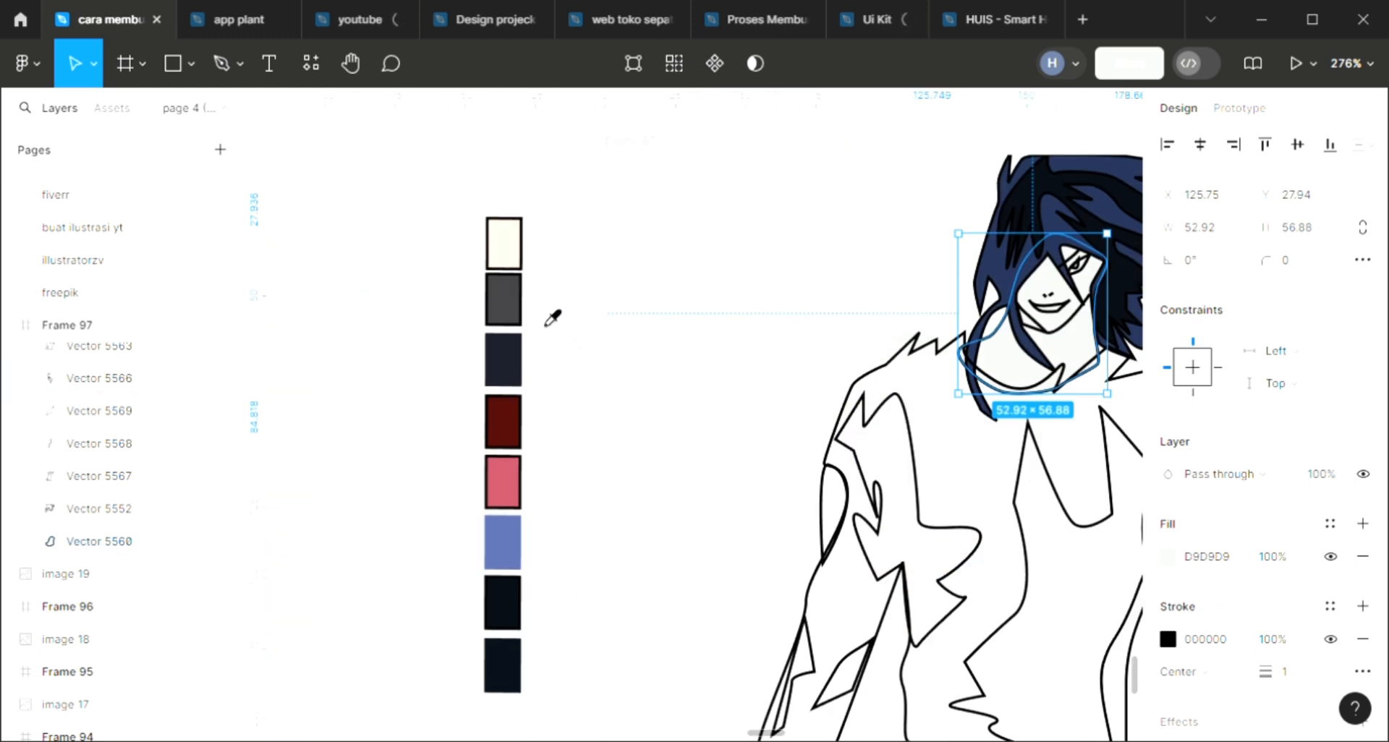
left_click(512, 258)
left_click(727, 313)
scroll(989, 435, "right", 2)
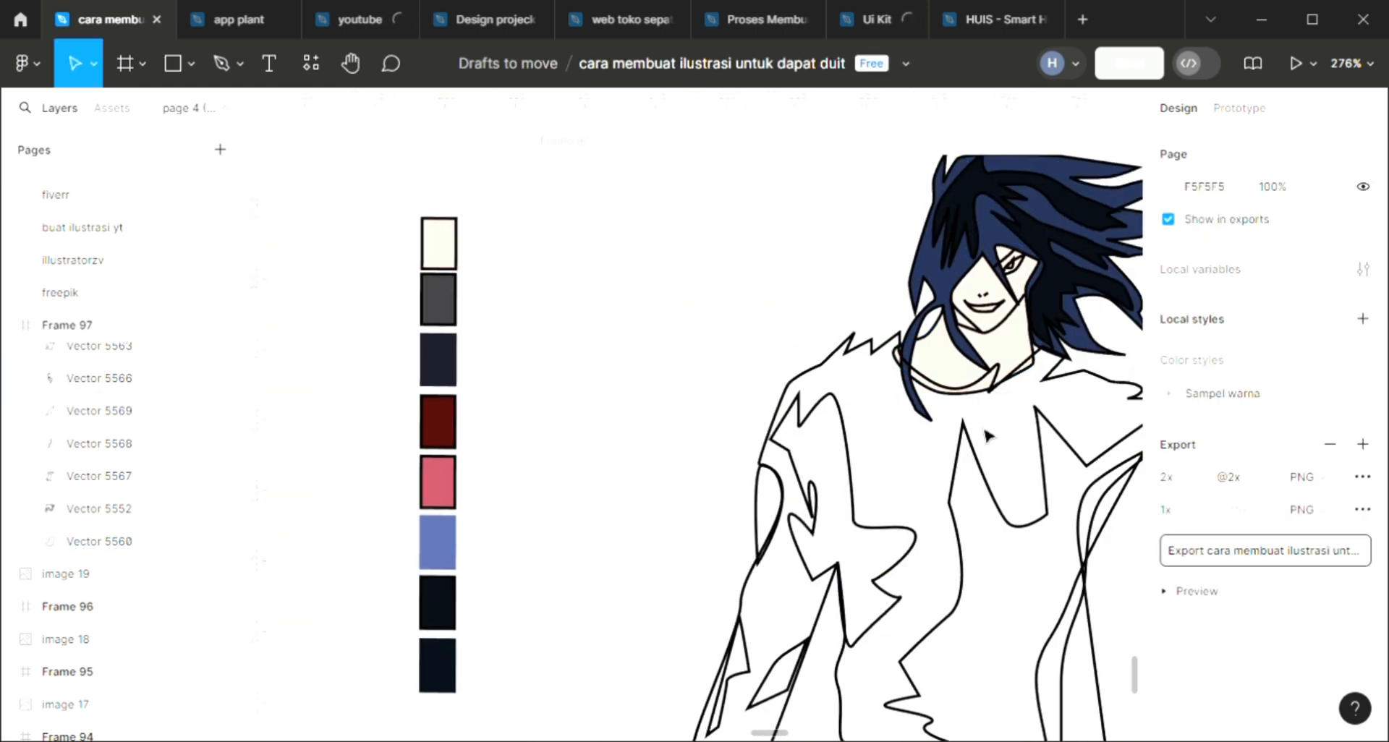
left_click(980, 349)
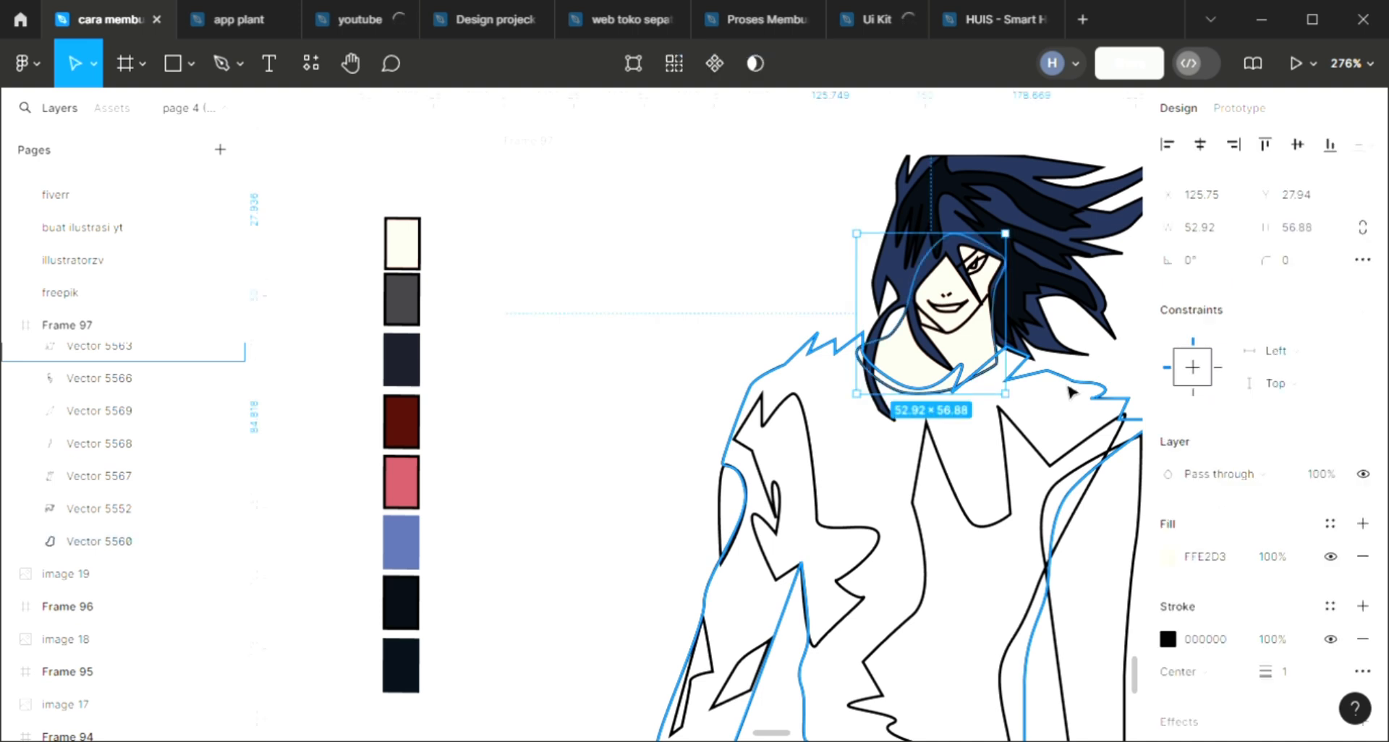
scroll(1072, 392, "right", 3)
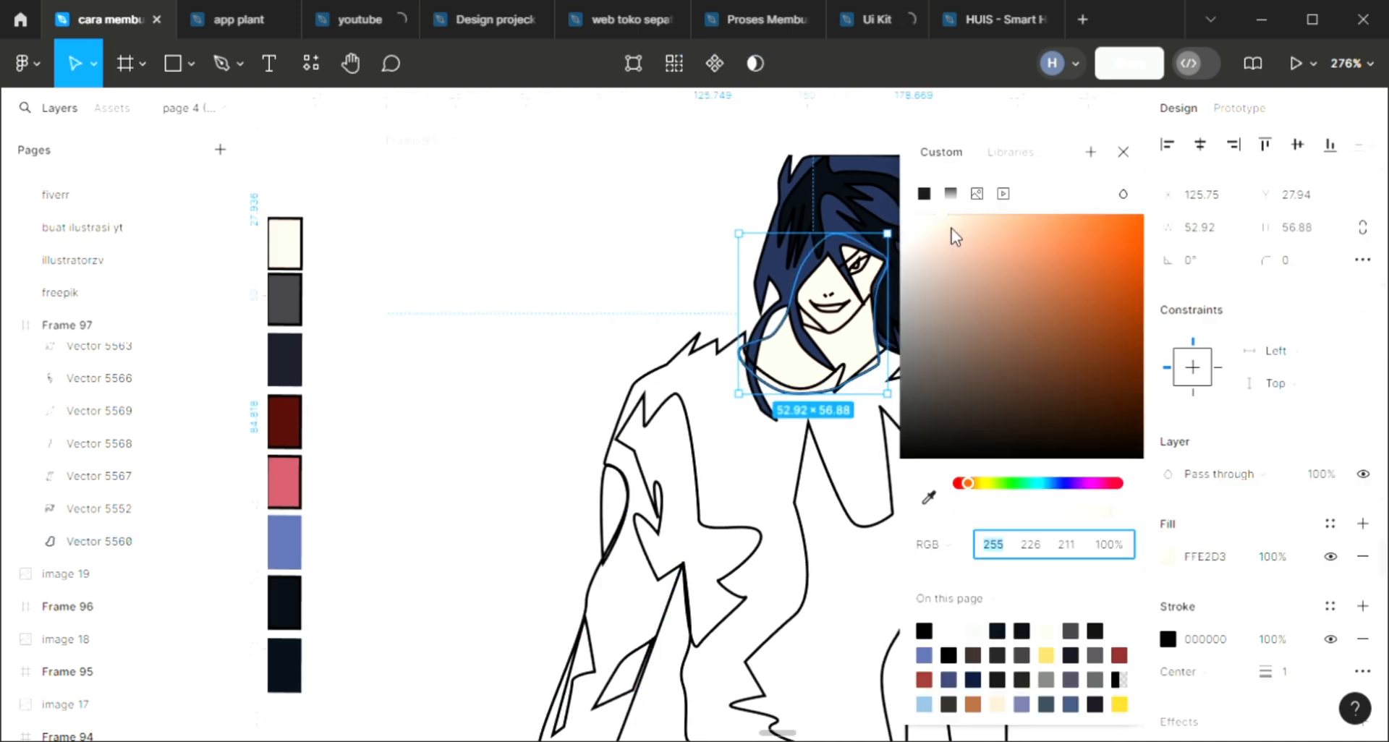
left_click_drag(951, 228, 950, 221)
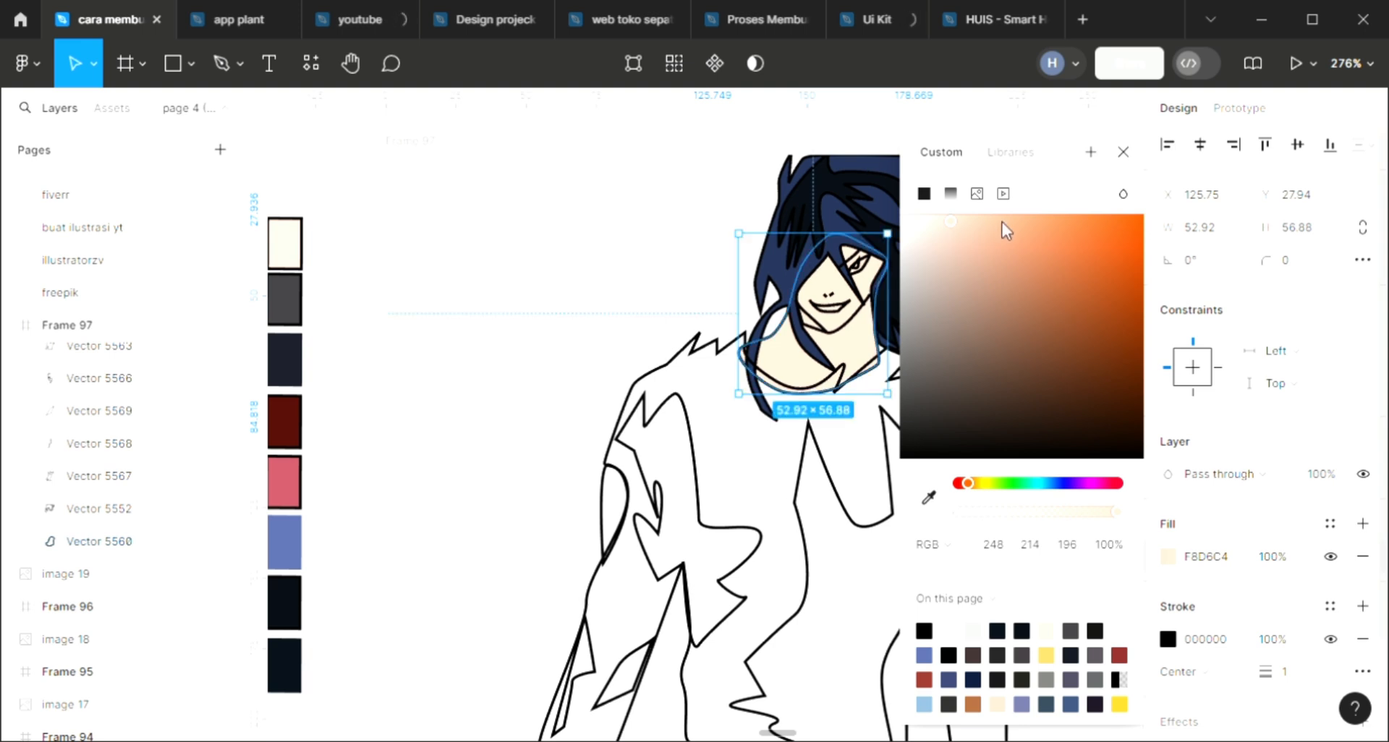
left_click(949, 226)
key("Escape")
- Add a fill to the mouth shape and colour it with white sampled from the canvas
left_click(830, 304)
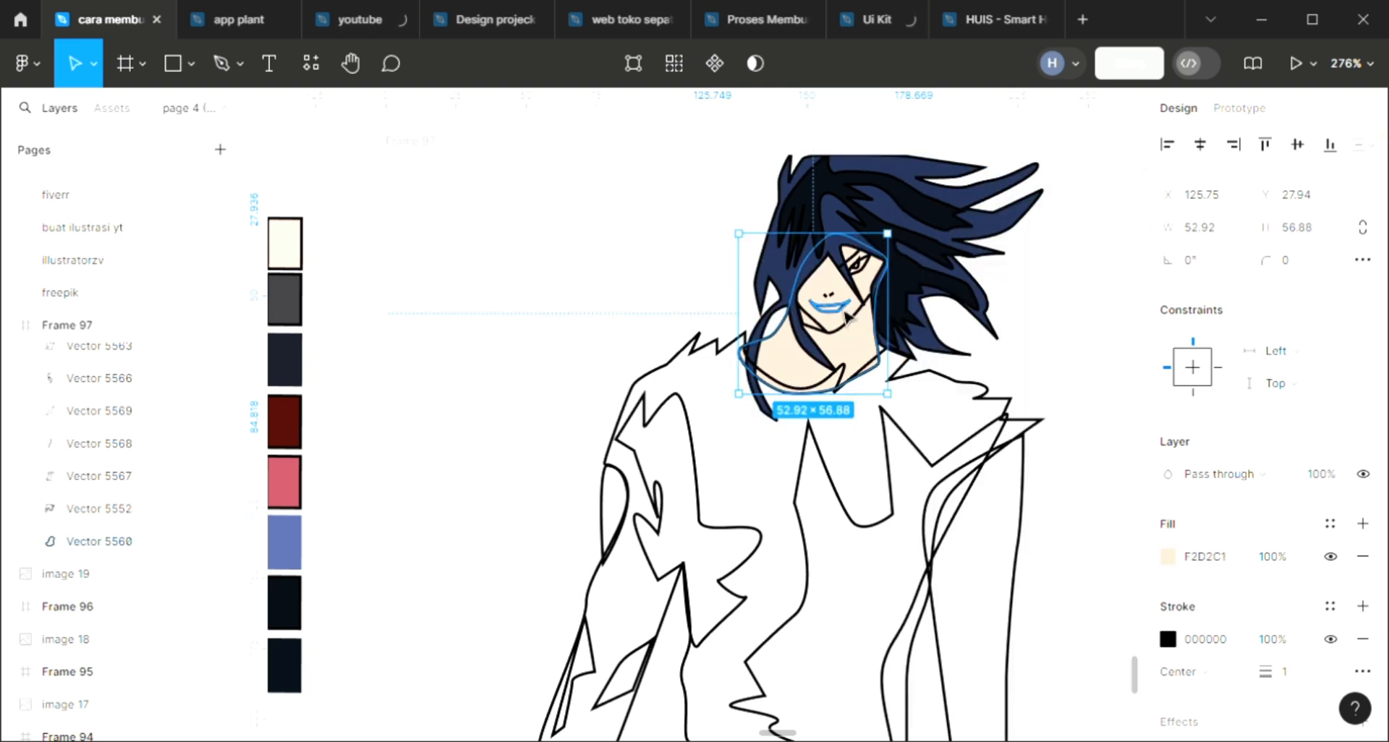
left_click(1362, 524)
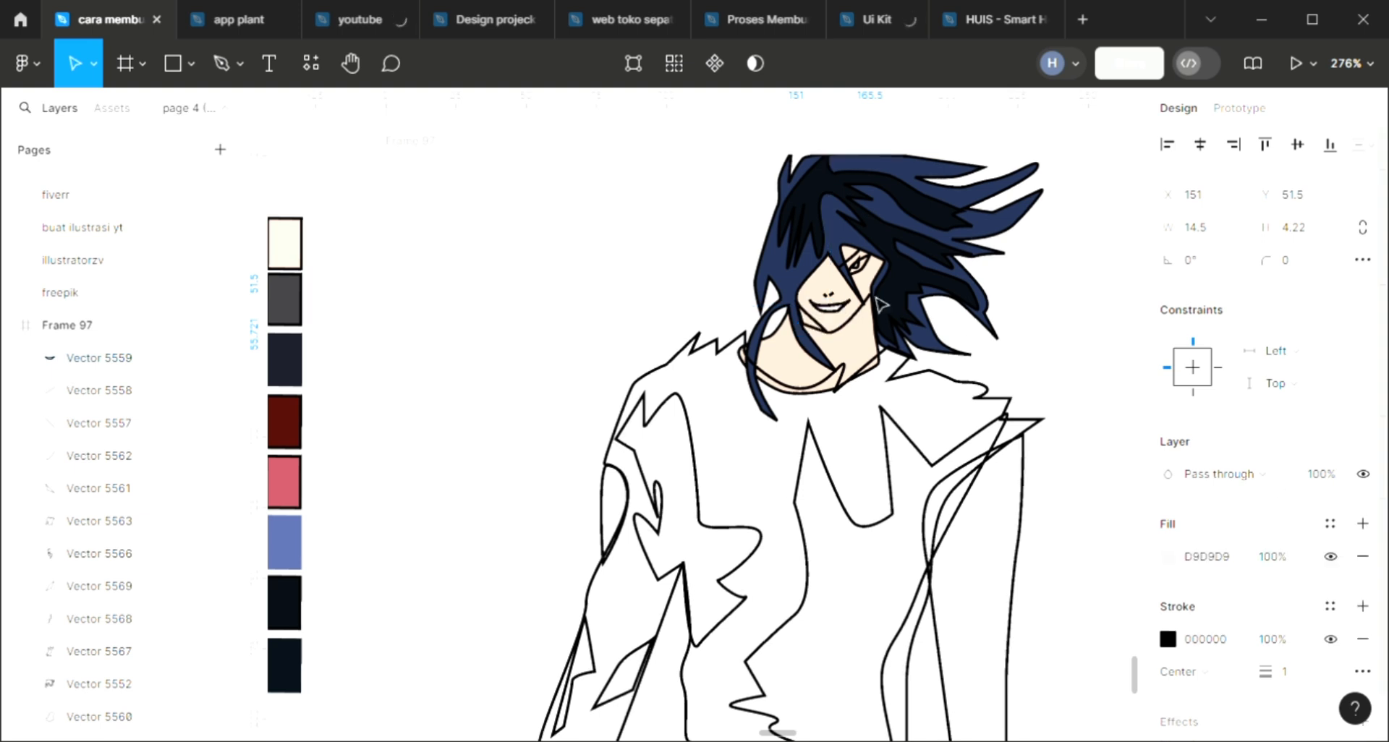
scroll(873, 297, "up", 1)
scroll(873, 297, "up", 3)
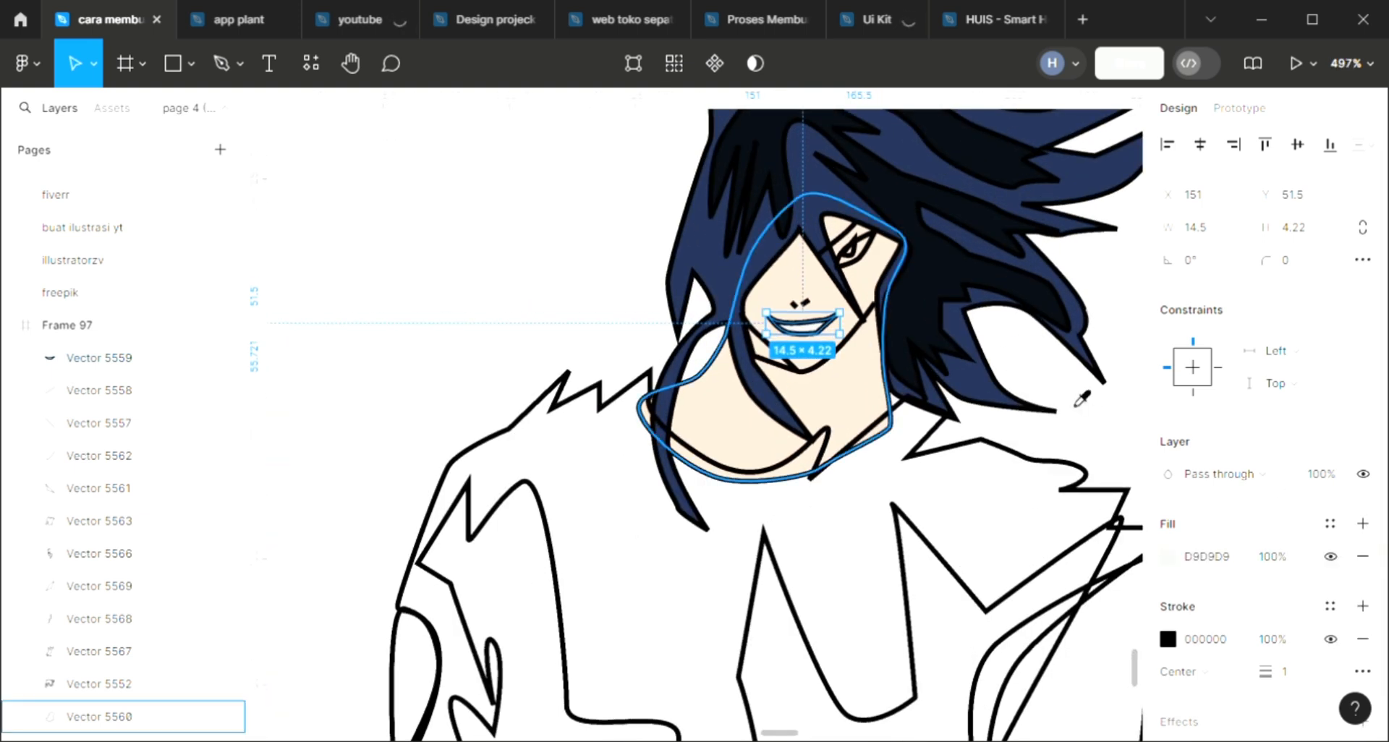
key("i")
left_click(1051, 171)
- Add a fill to the iris shape and colour it with the hair's dark blue 233054
left_click(851, 249)
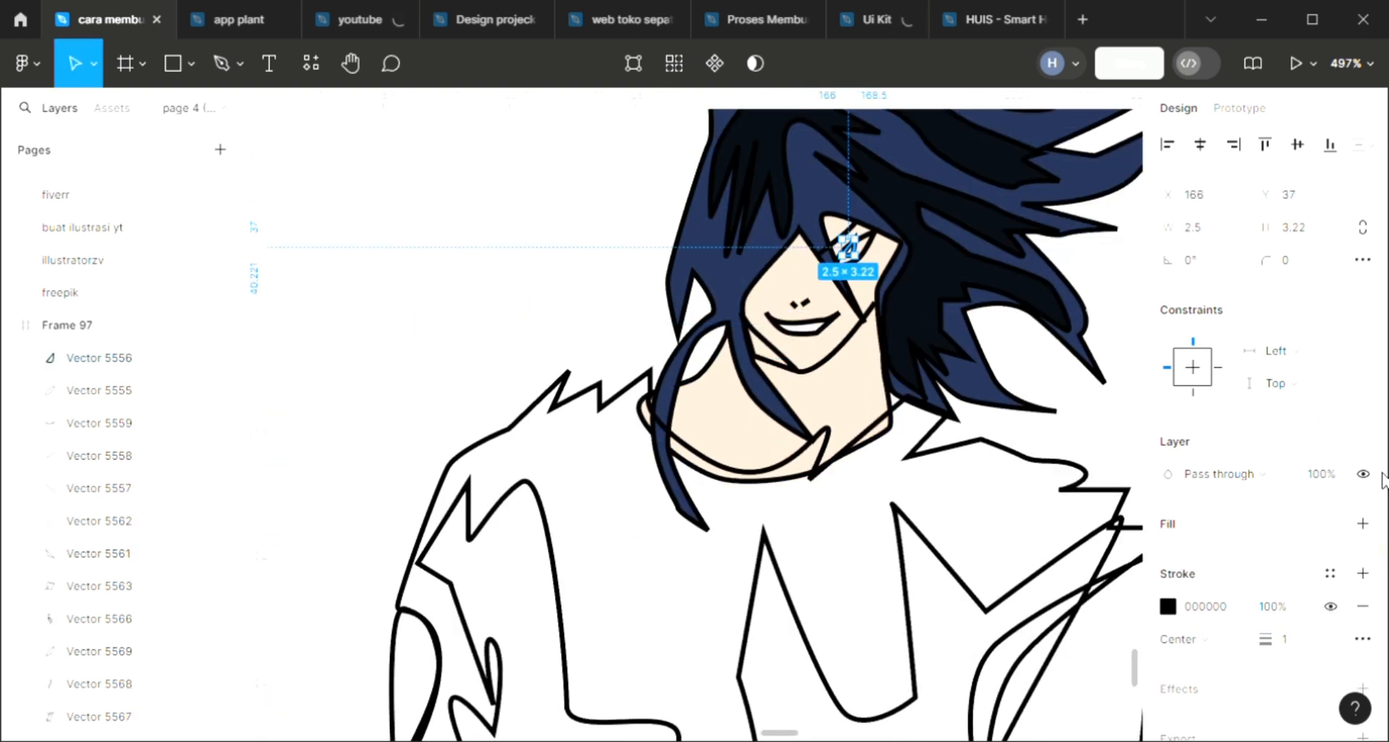
left_click(1362, 524)
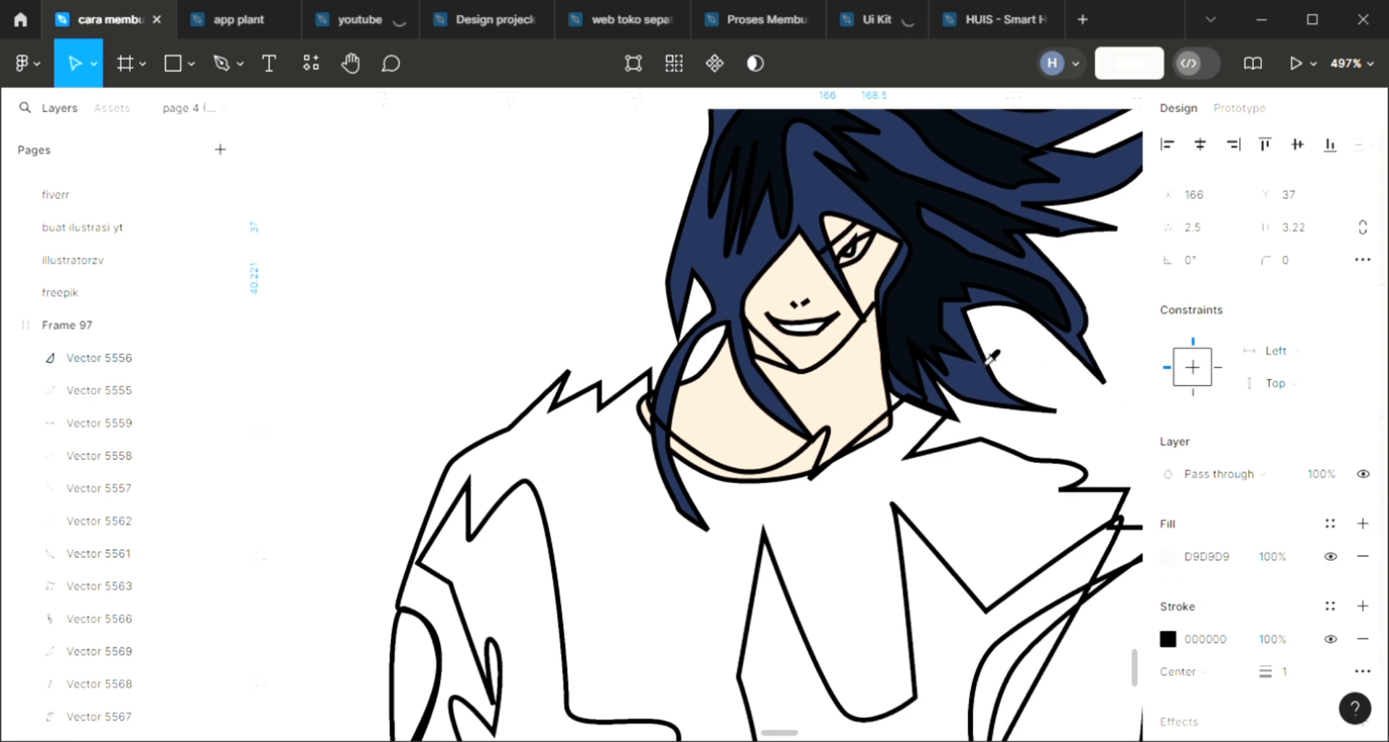
left_click(1044, 186)
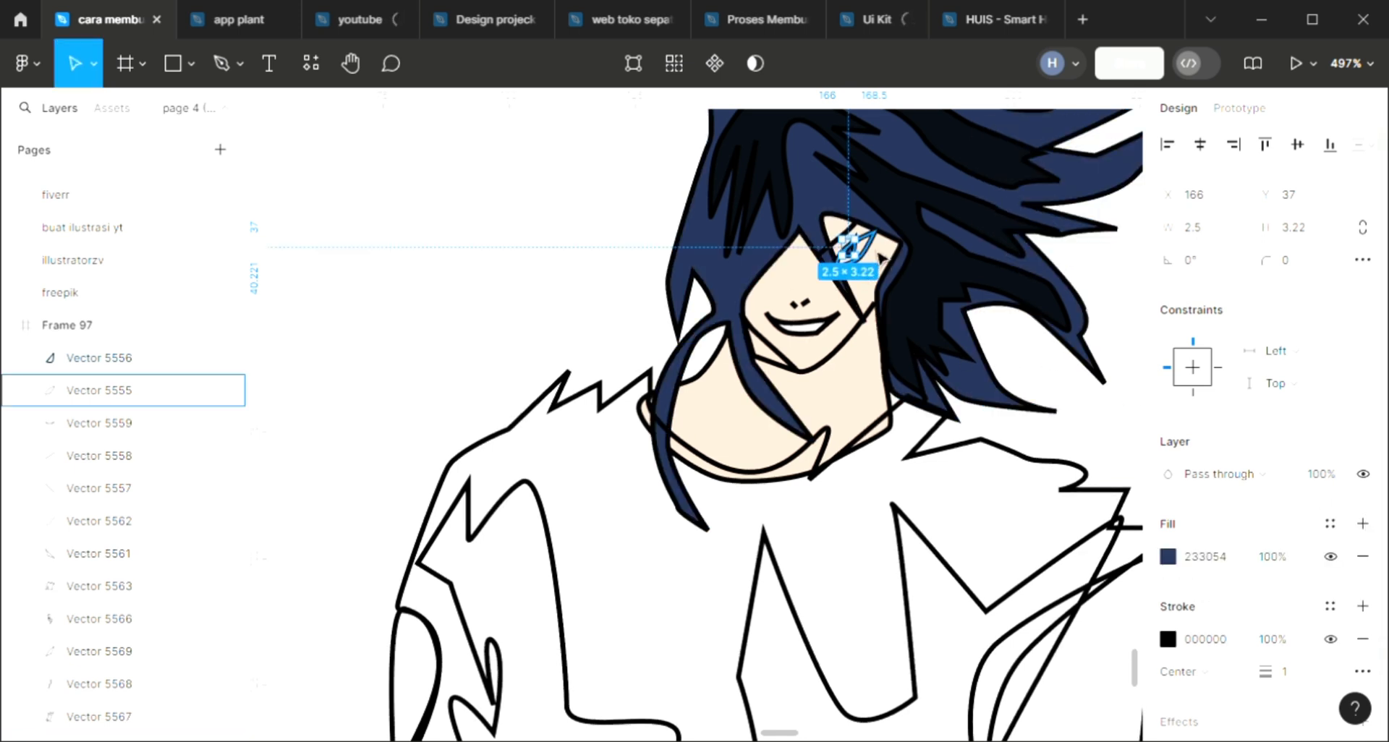
- Add a fill to the eye outline and colour it white FFFFFF, sampled from the canvas
left_click(881, 257)
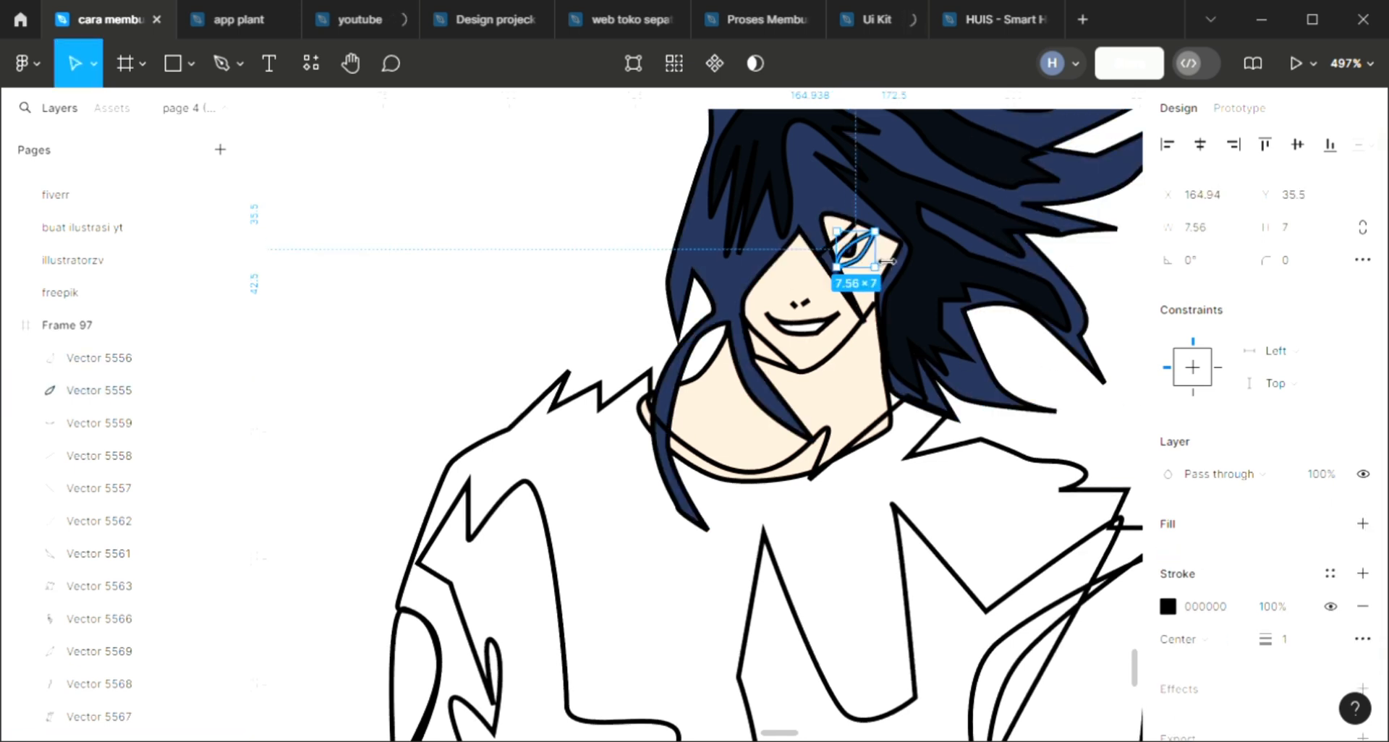
left_click(1362, 524)
key("i")
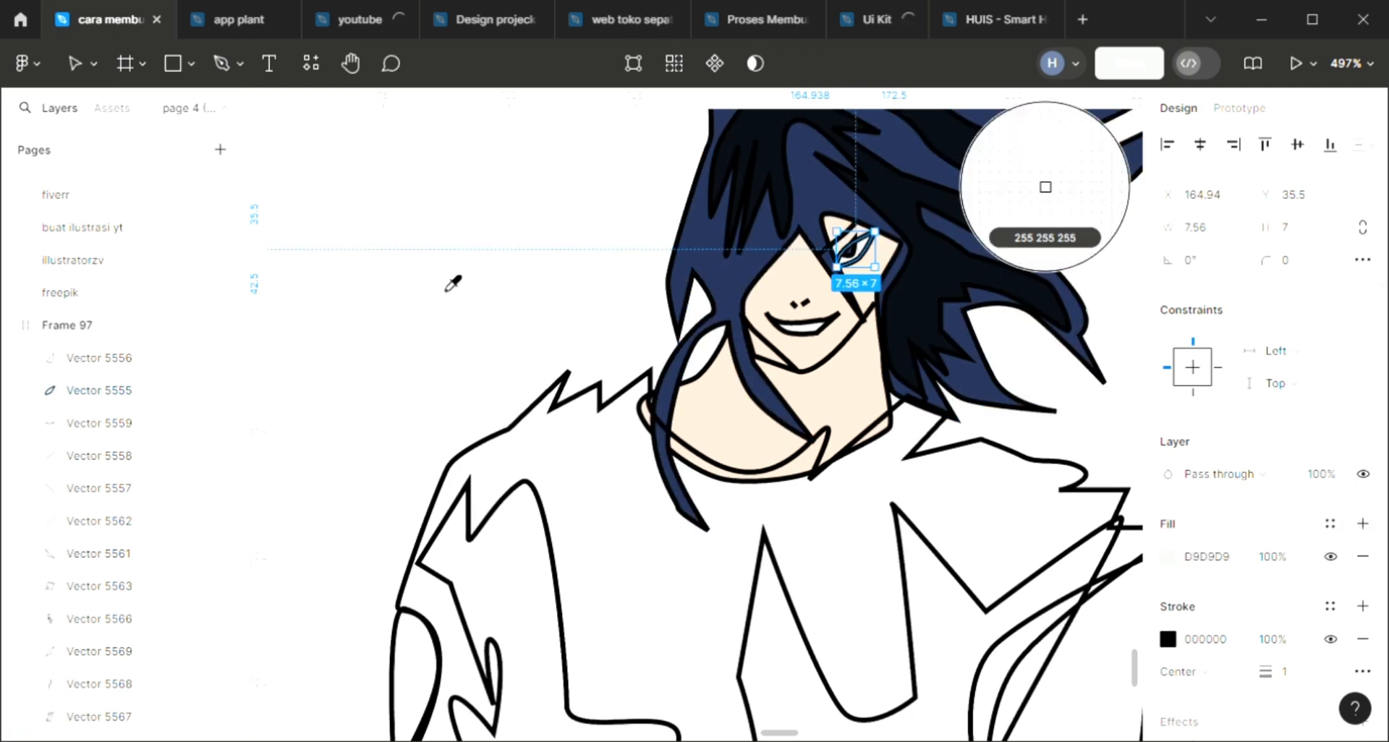
key("Escape")
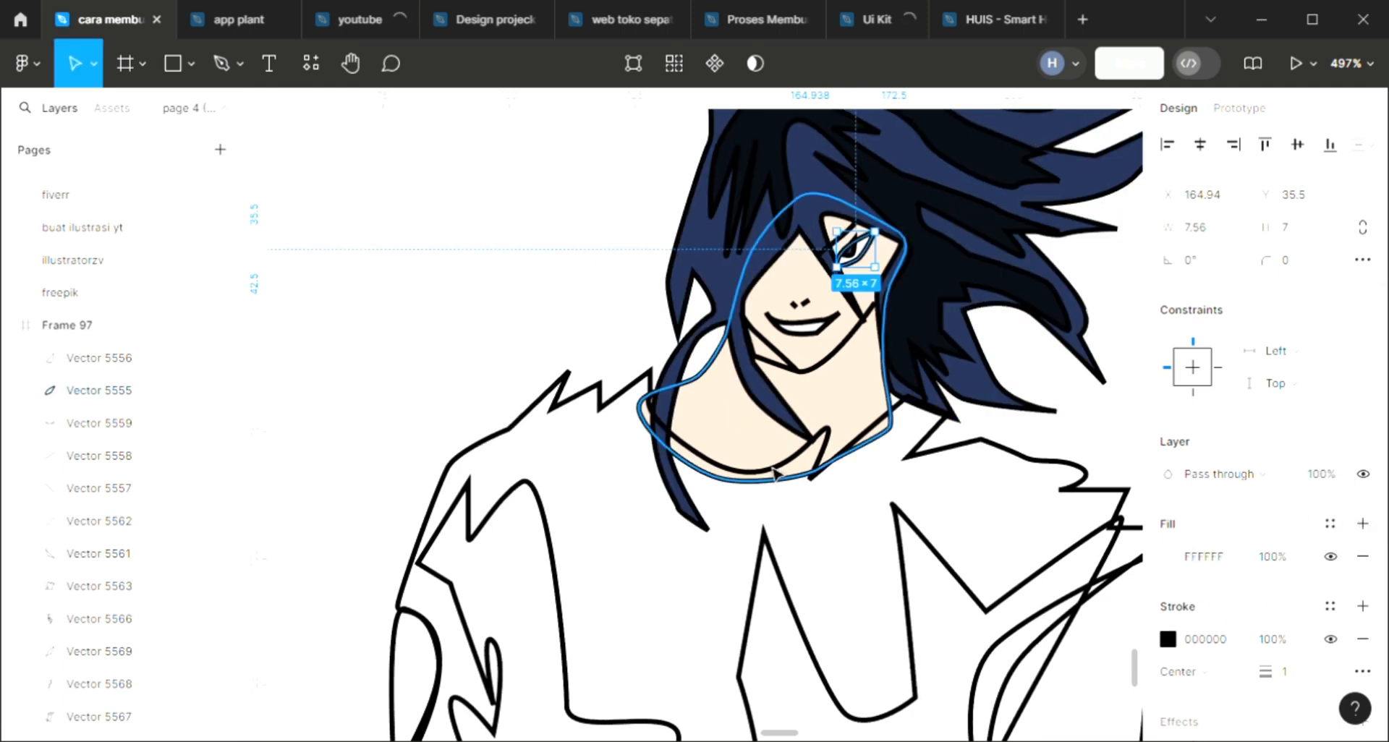
- Add a fill to the shirt shape and colour it with the periwinkle blue palette swatch 5869A2
scroll(712, 496, "down", 2)
scroll(561, 434, "down", 1)
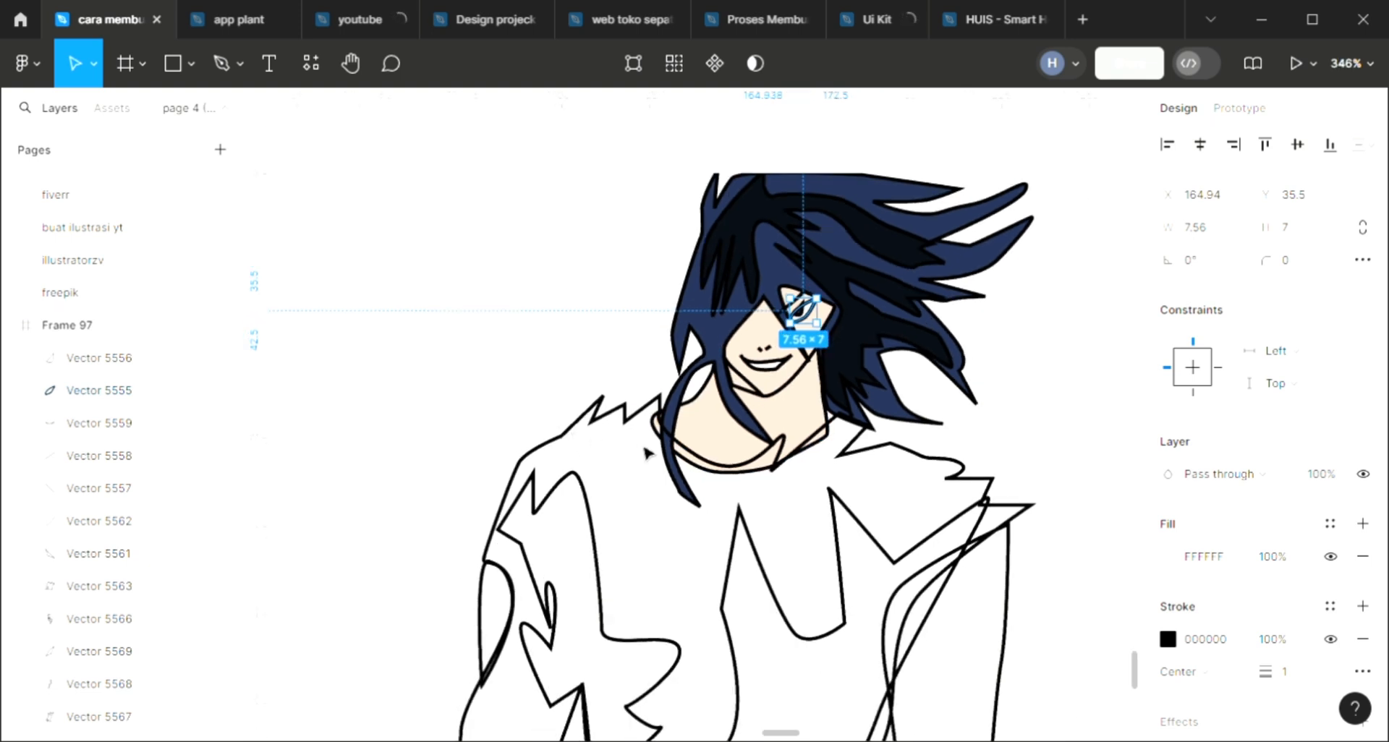
key("Escape")
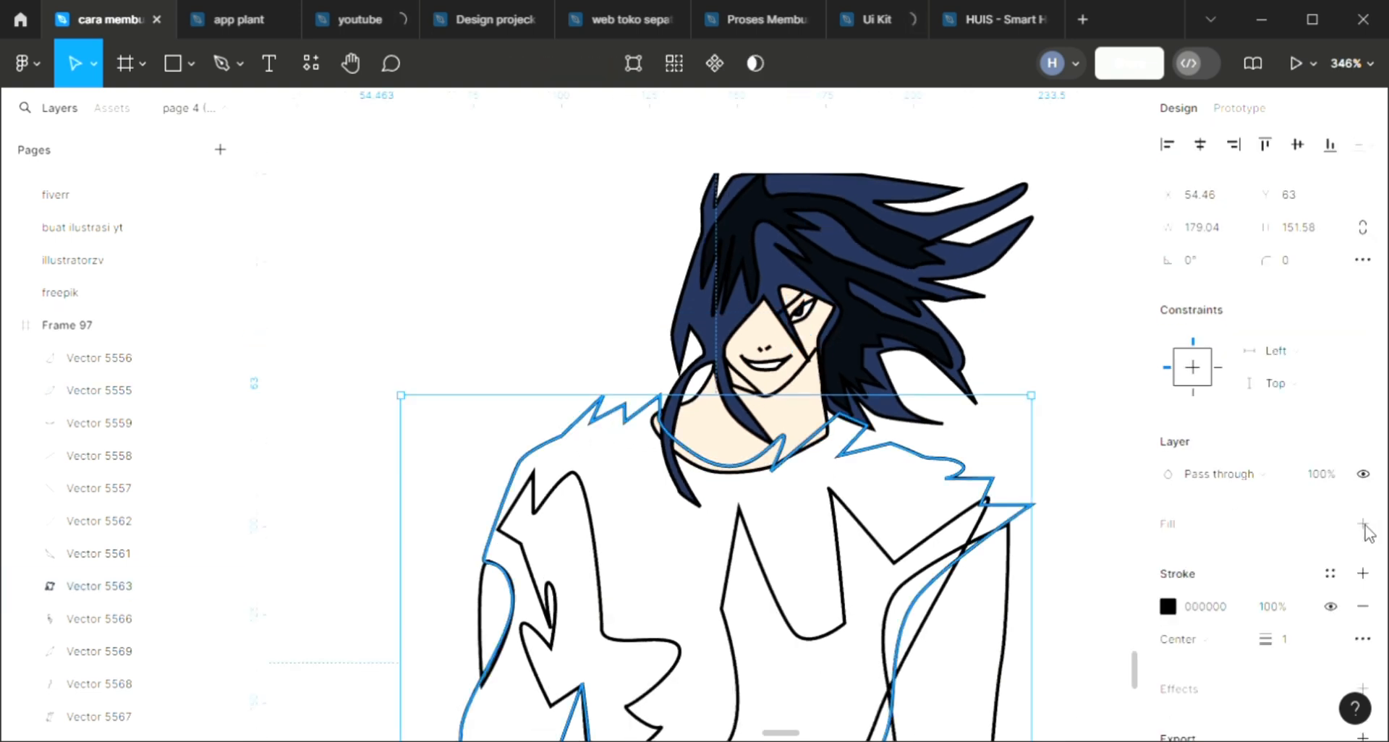
left_click(1363, 523)
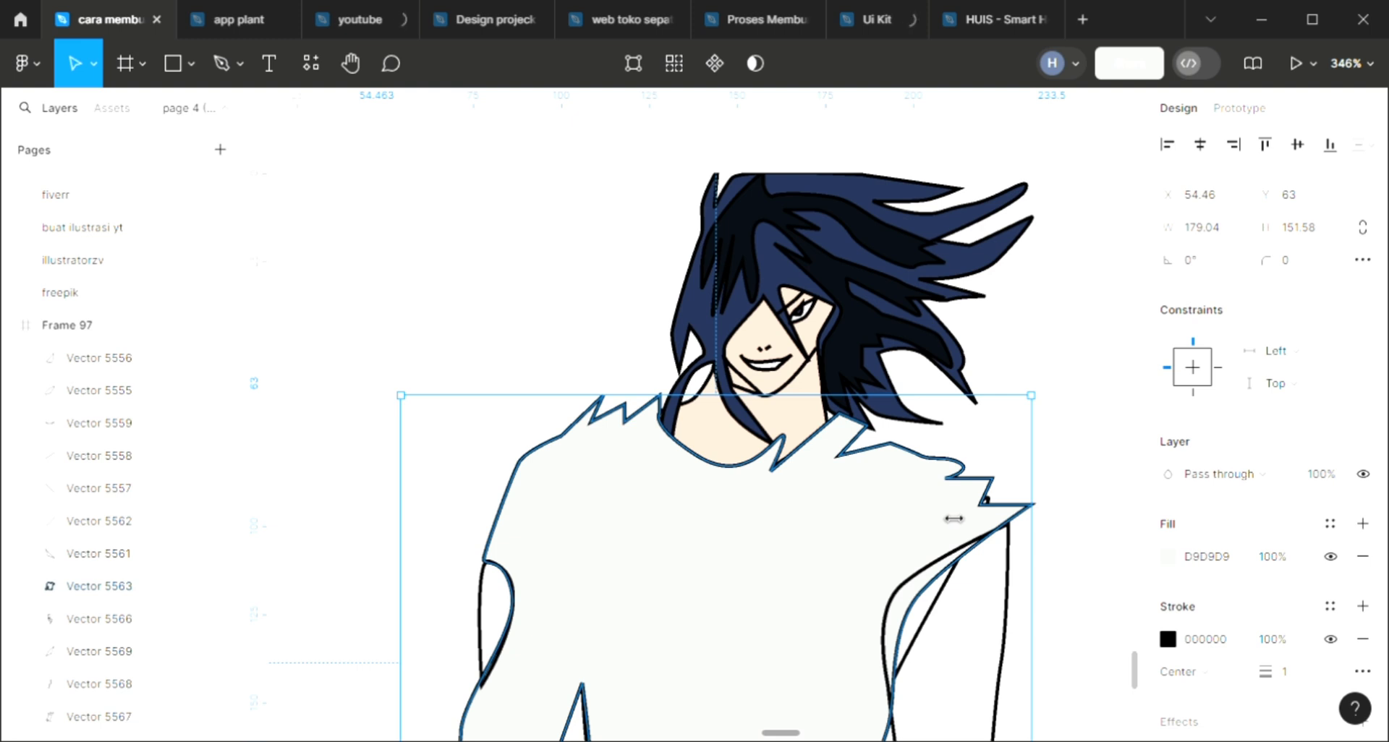
scroll(952, 518, "down", 2)
scroll(949, 517, "down", 3)
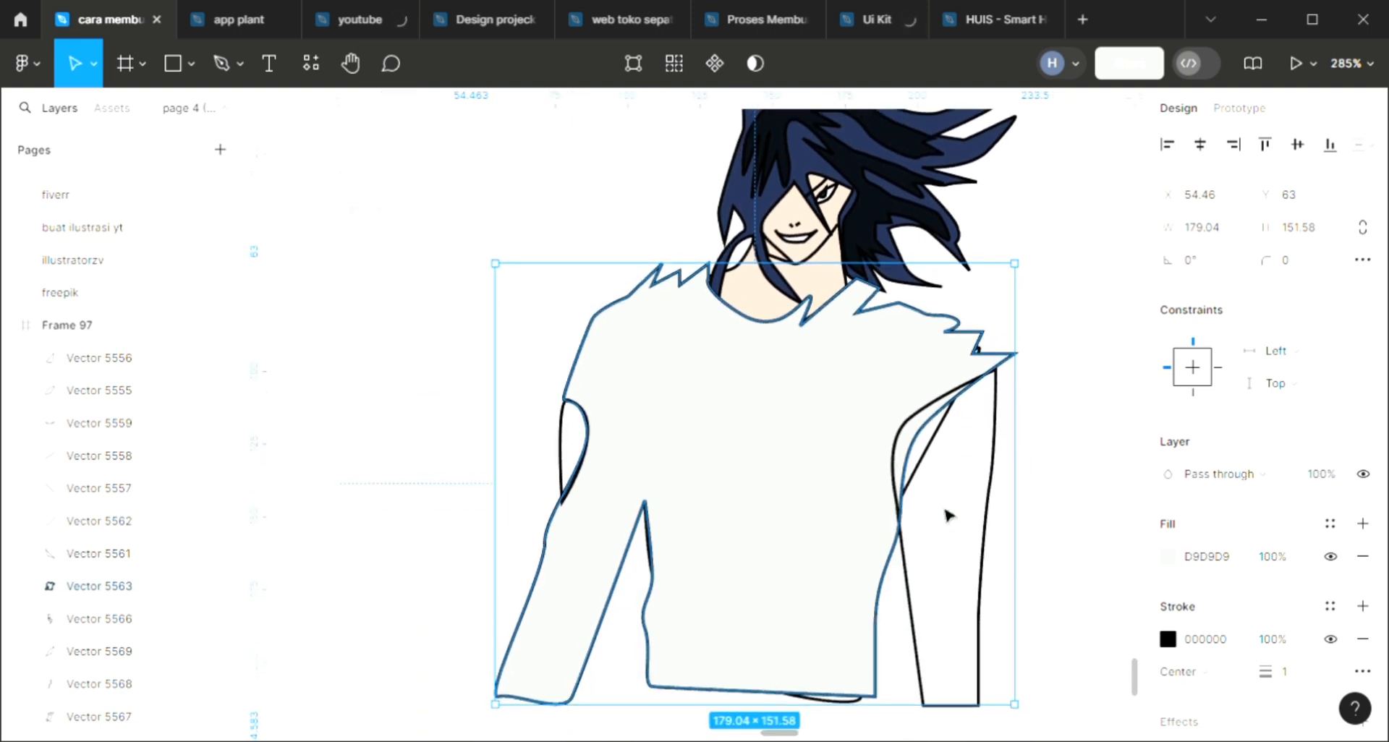
scroll(944, 510, "down", 1)
scroll(949, 511, "left", 3)
scroll(946, 506, "down", 1)
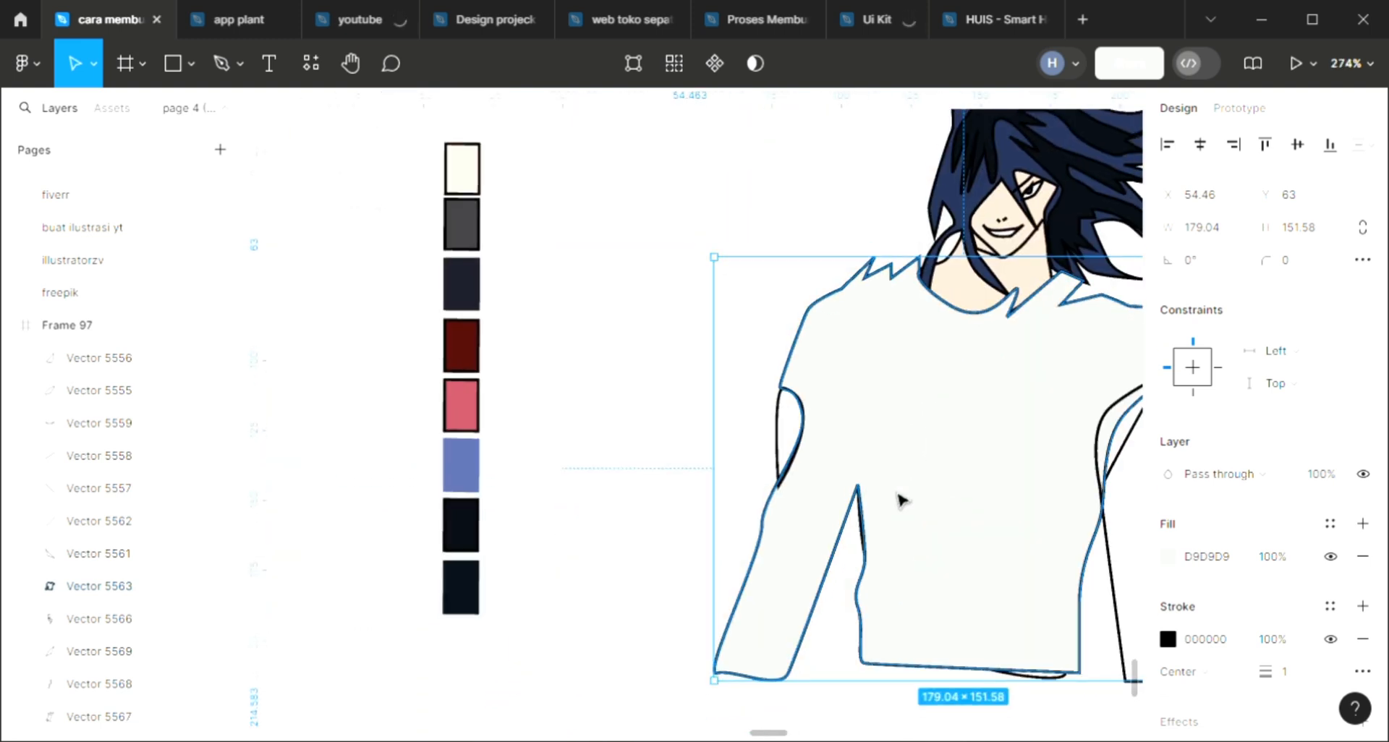
key("i")
left_click(470, 481)
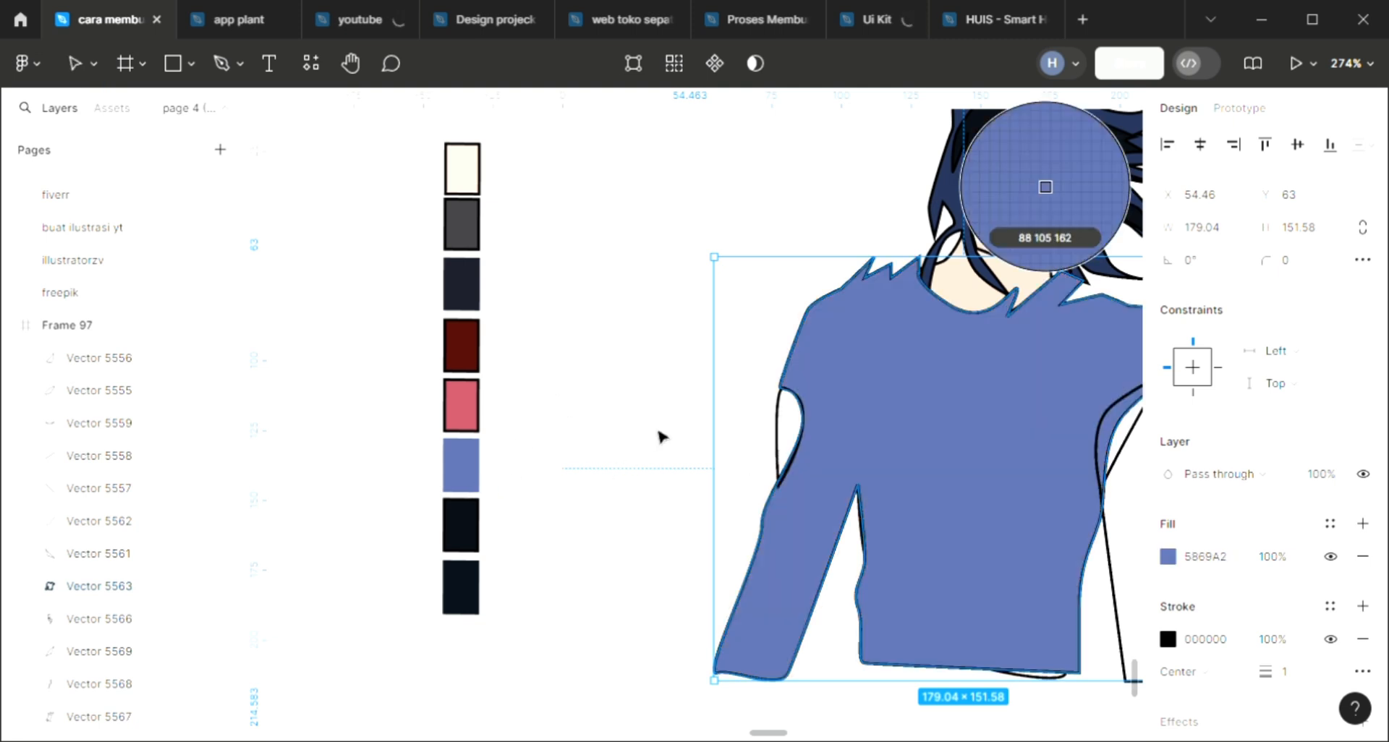
- Recolour the shirt with the hair's dark blue lightened to 445B9A, and send the shape behind all the others
scroll(759, 463, "right", 3)
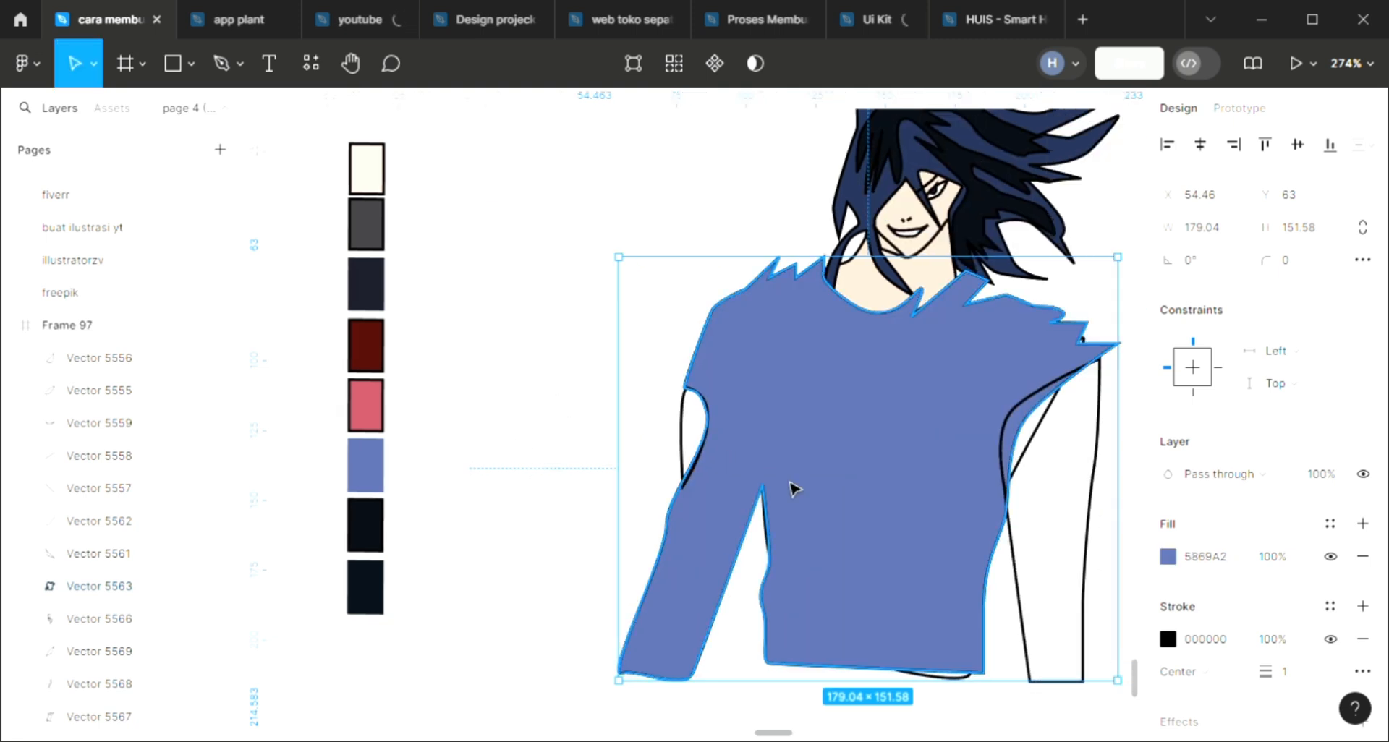
key("i")
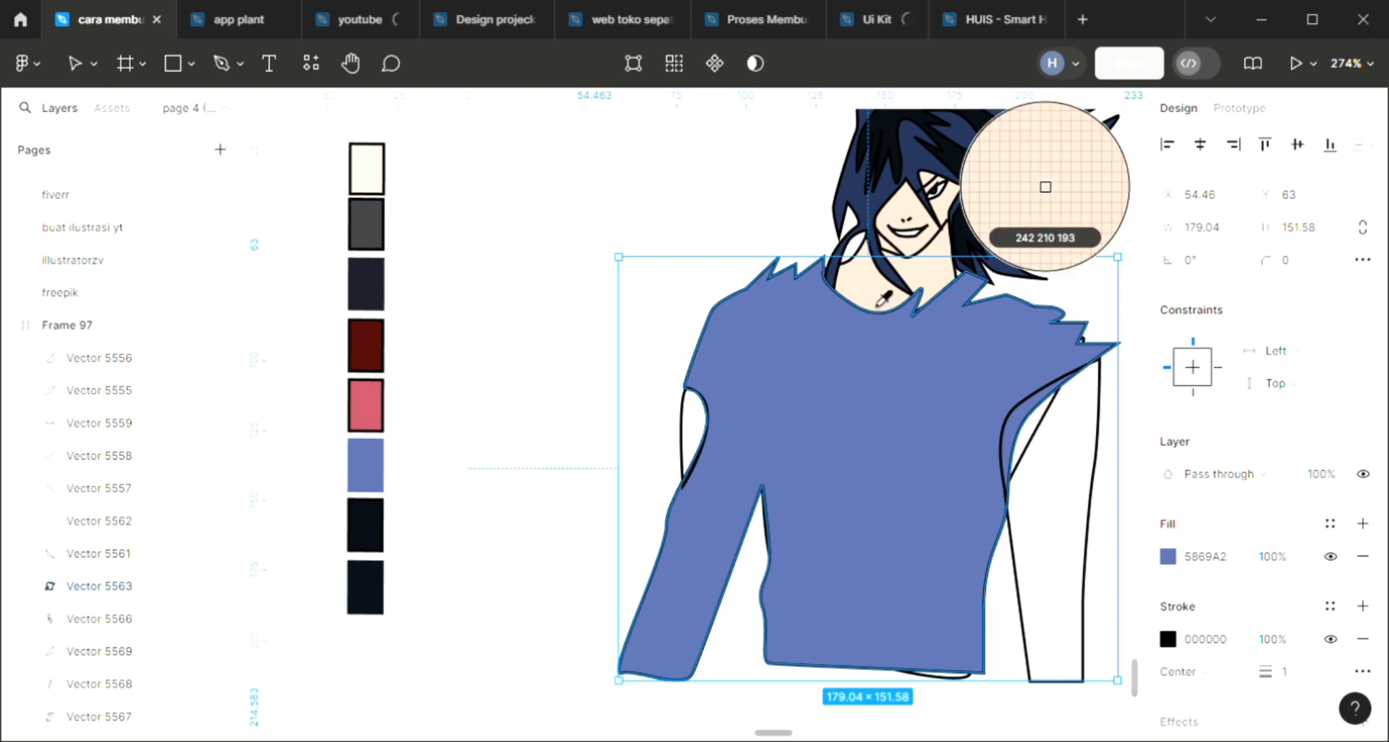
left_click(1045, 187)
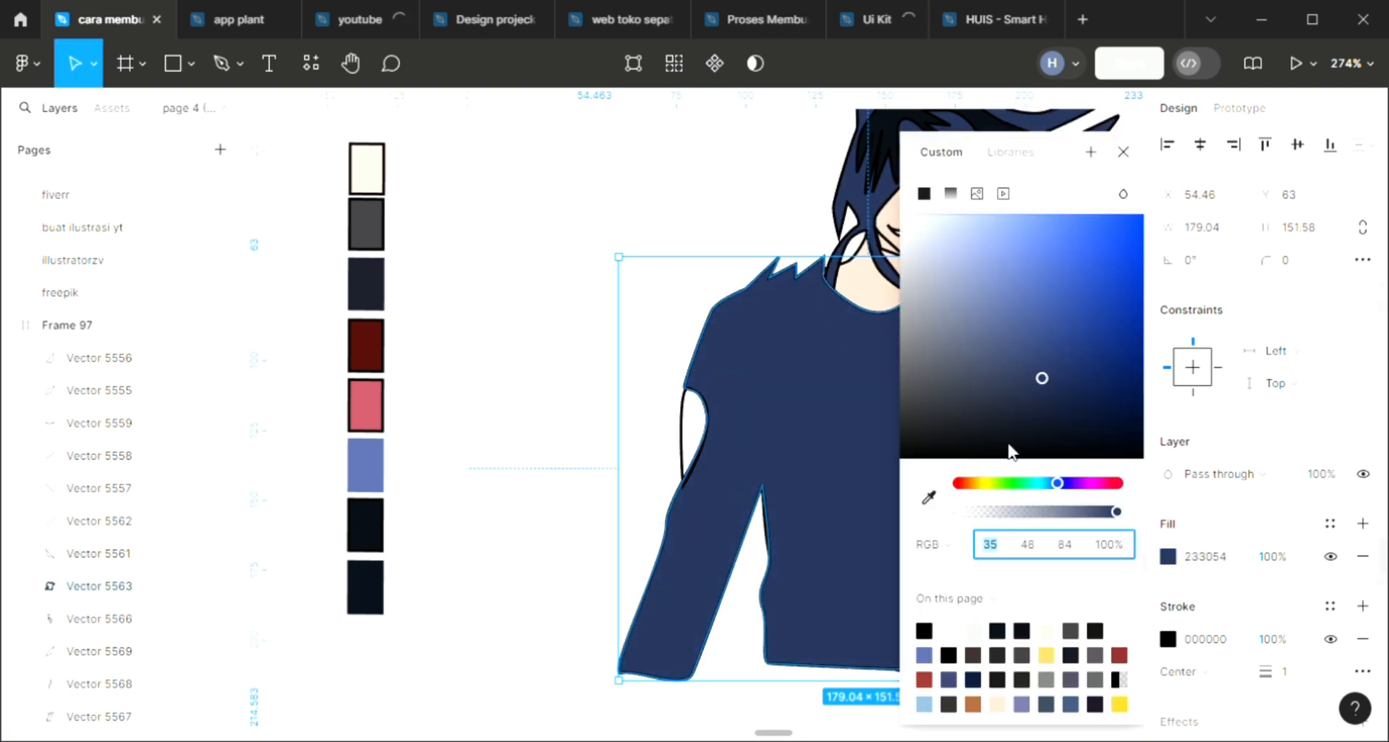
left_click(1036, 311)
left_click(1036, 314)
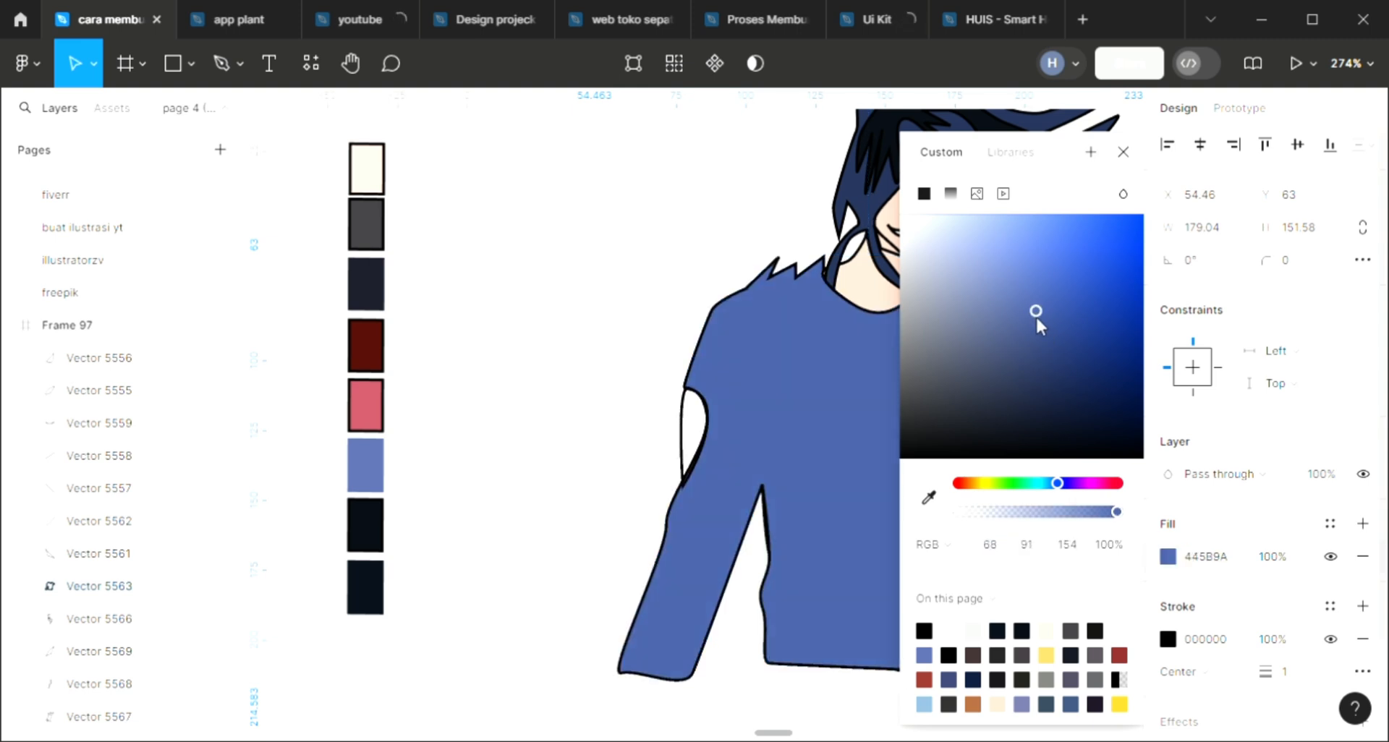
left_click(729, 427)
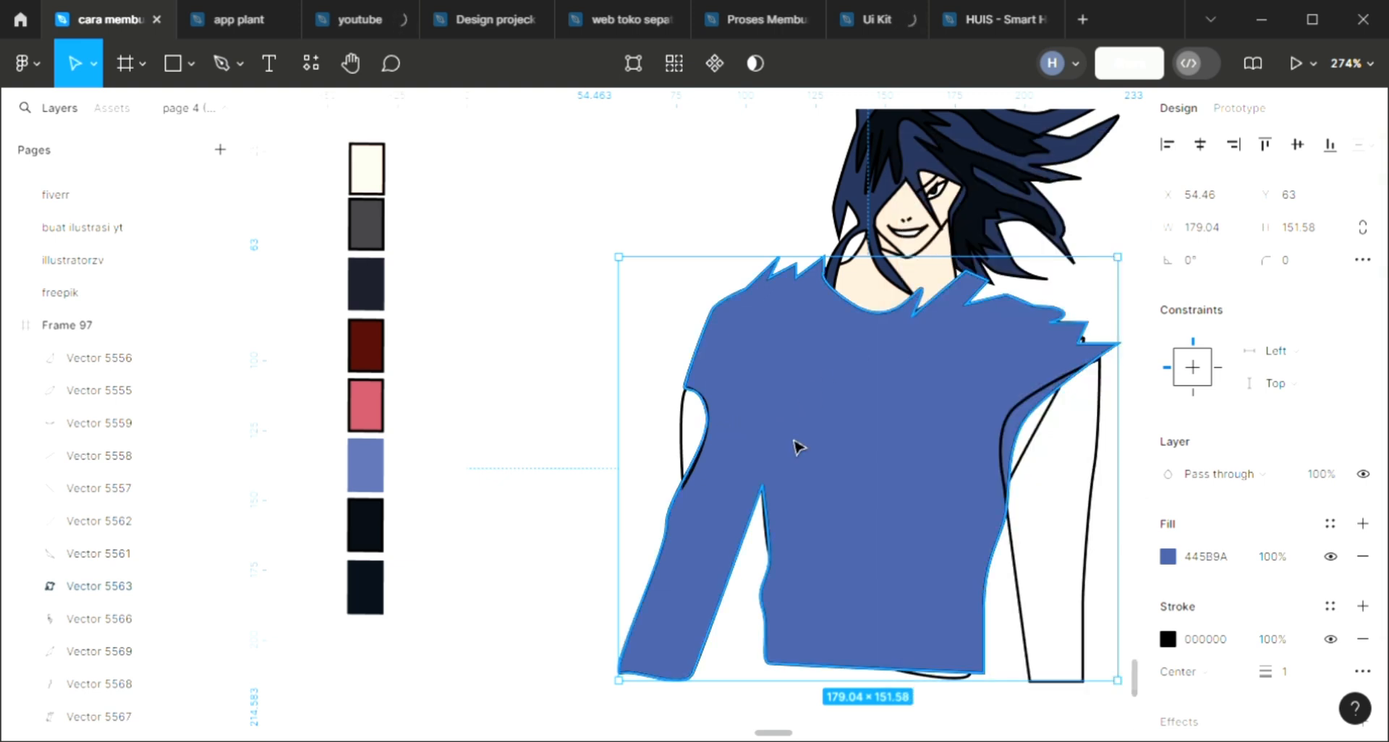
key("ctrl+shift+bracketleft")
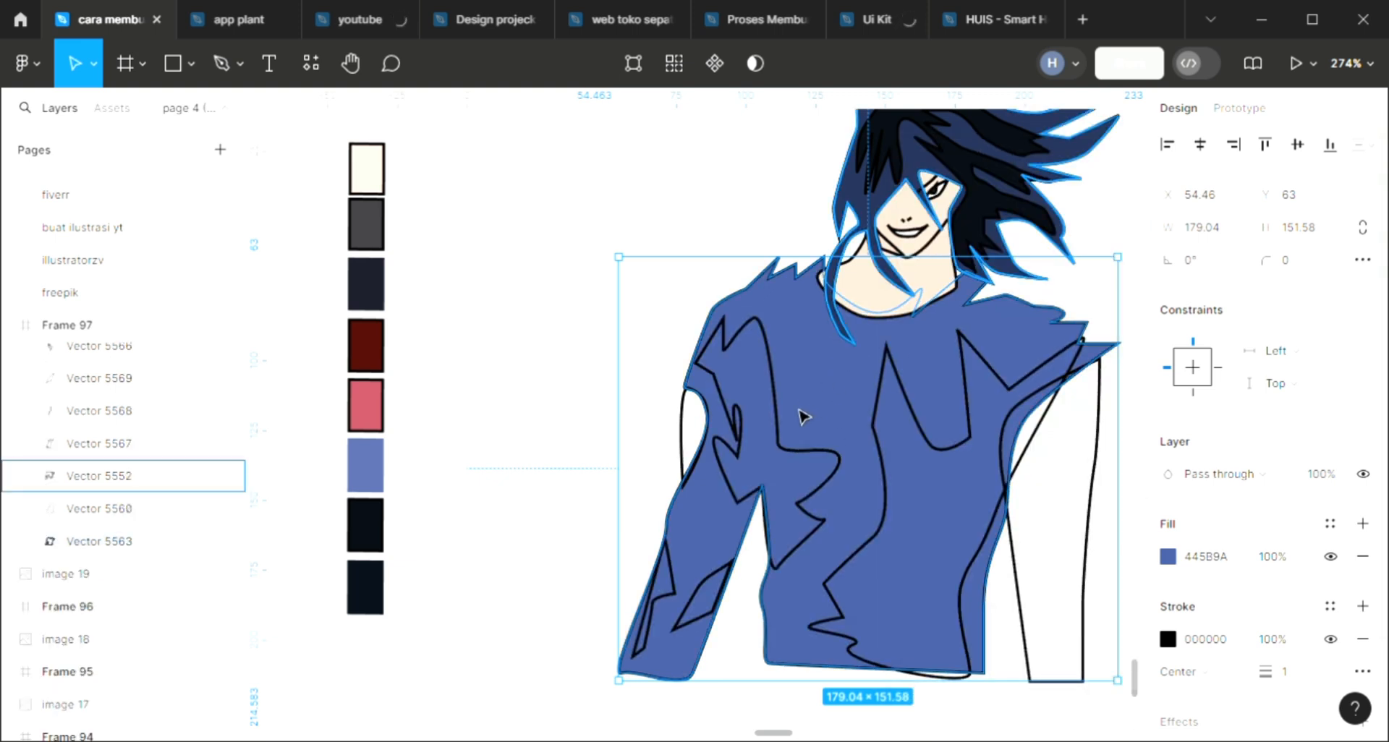
- Add a fill to the jagged shadow shape beside the long sleeve and colour it with the hair's near-black 090D14
scroll(698, 436, "right", 3)
scroll(698, 436, "right", 1)
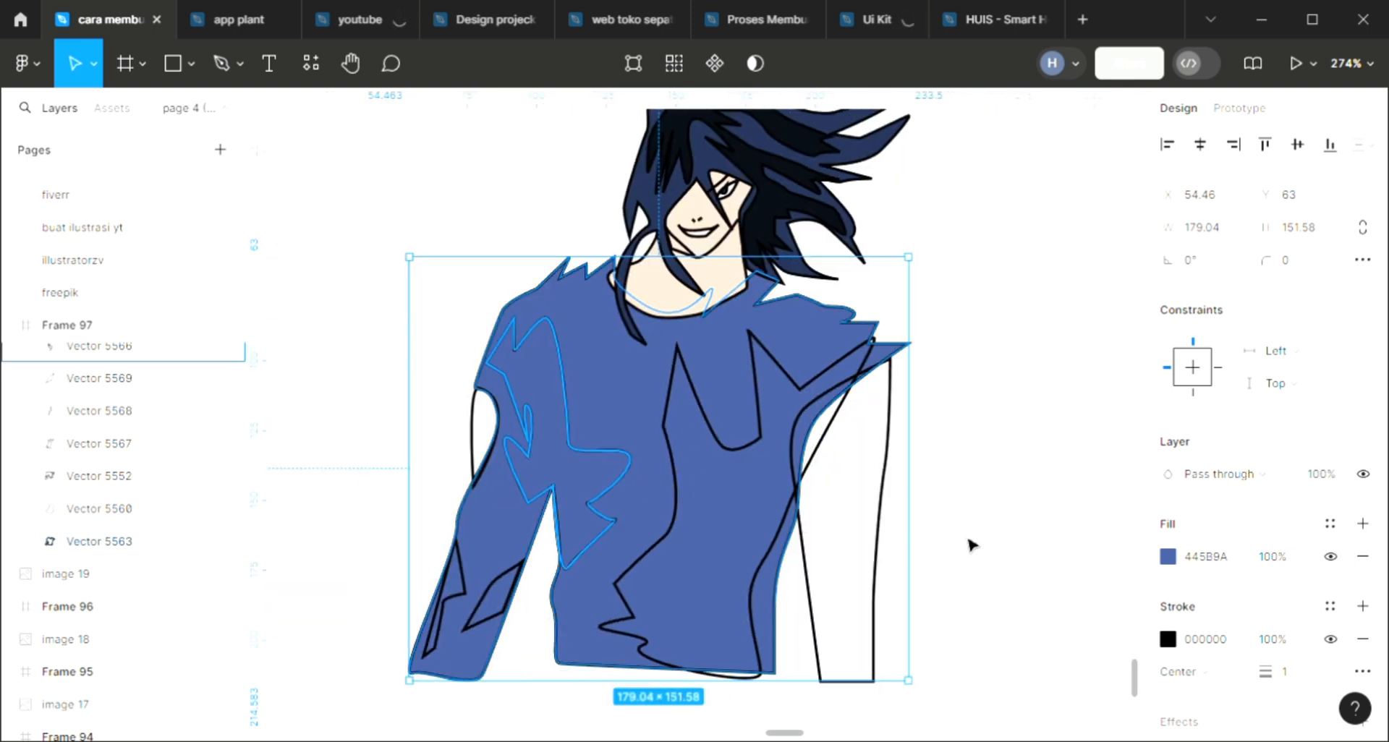
key("Tab")
left_click(1363, 523)
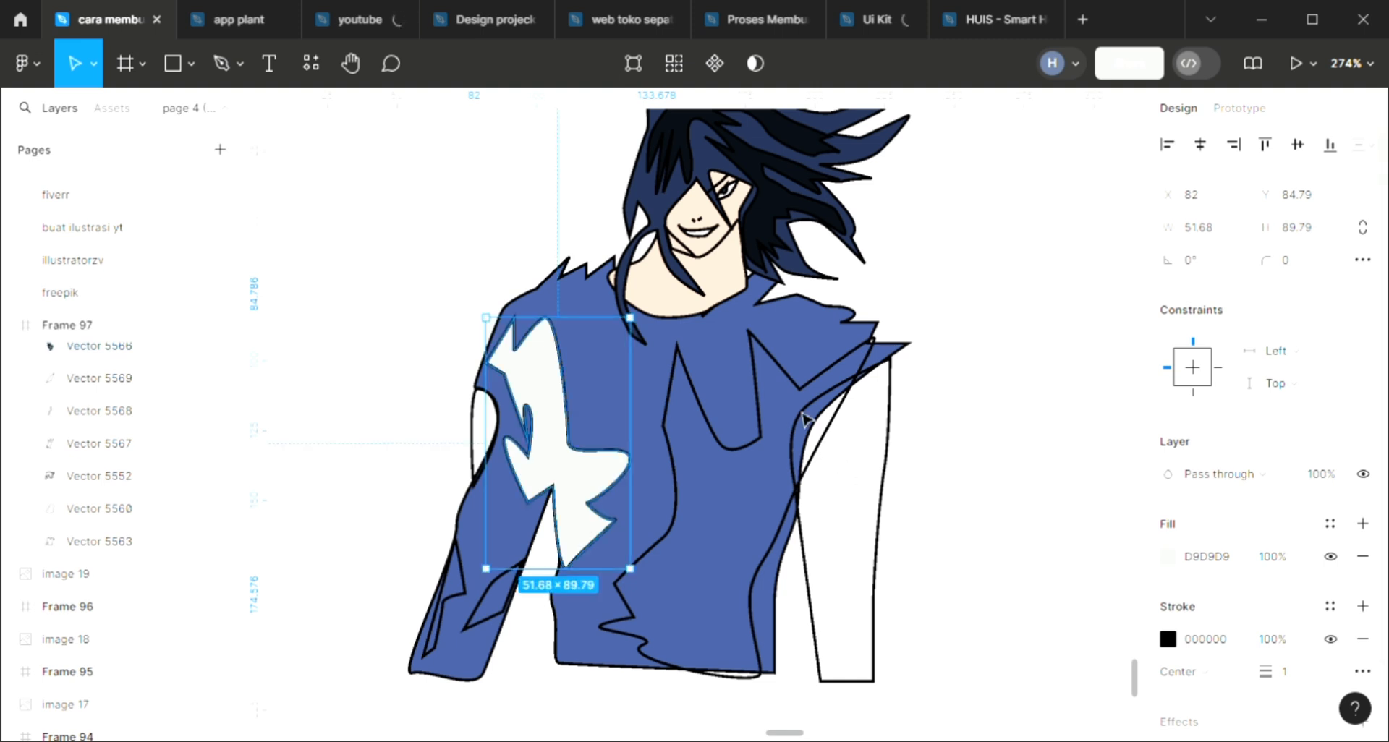
key("i")
left_click(739, 353)
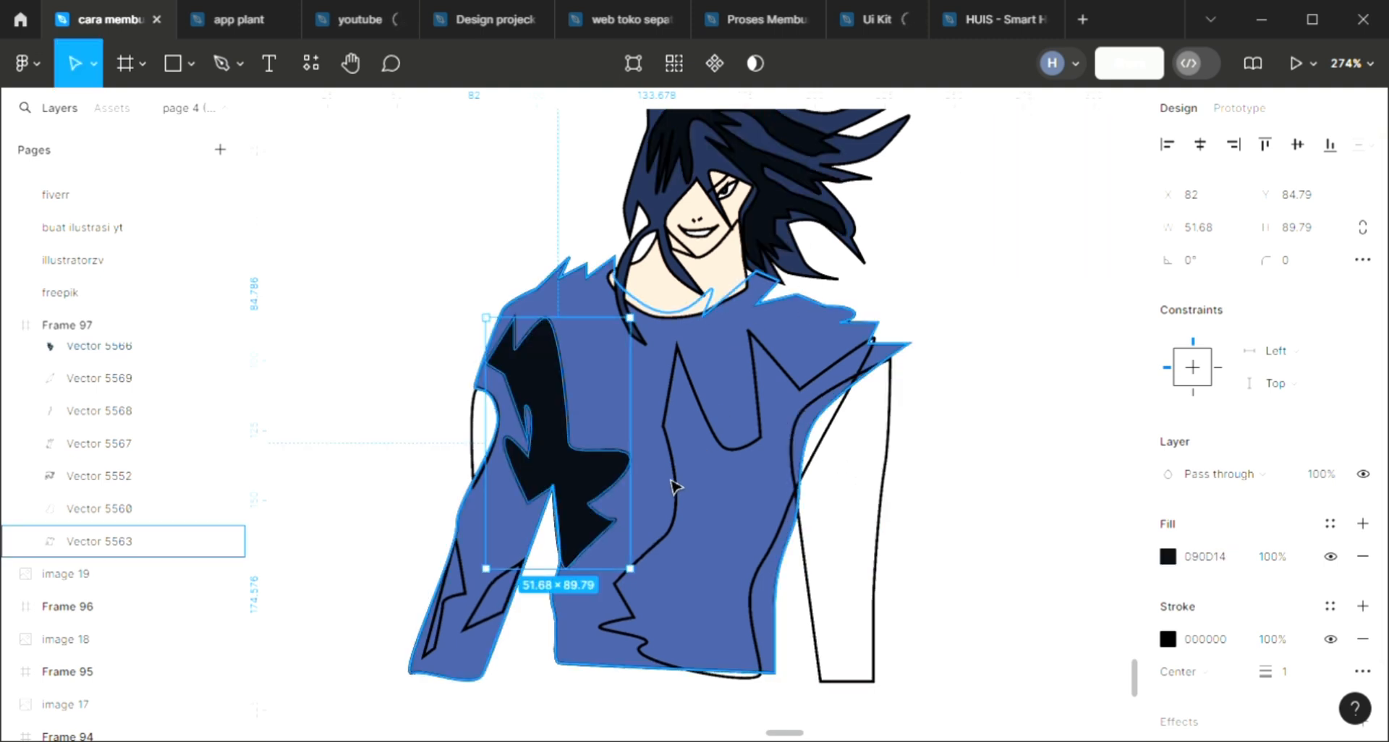
- Add a fill to the large jagged shadow shape across the shirt's torso and colour it with the hair's near-black 090D14
left_click(734, 487)
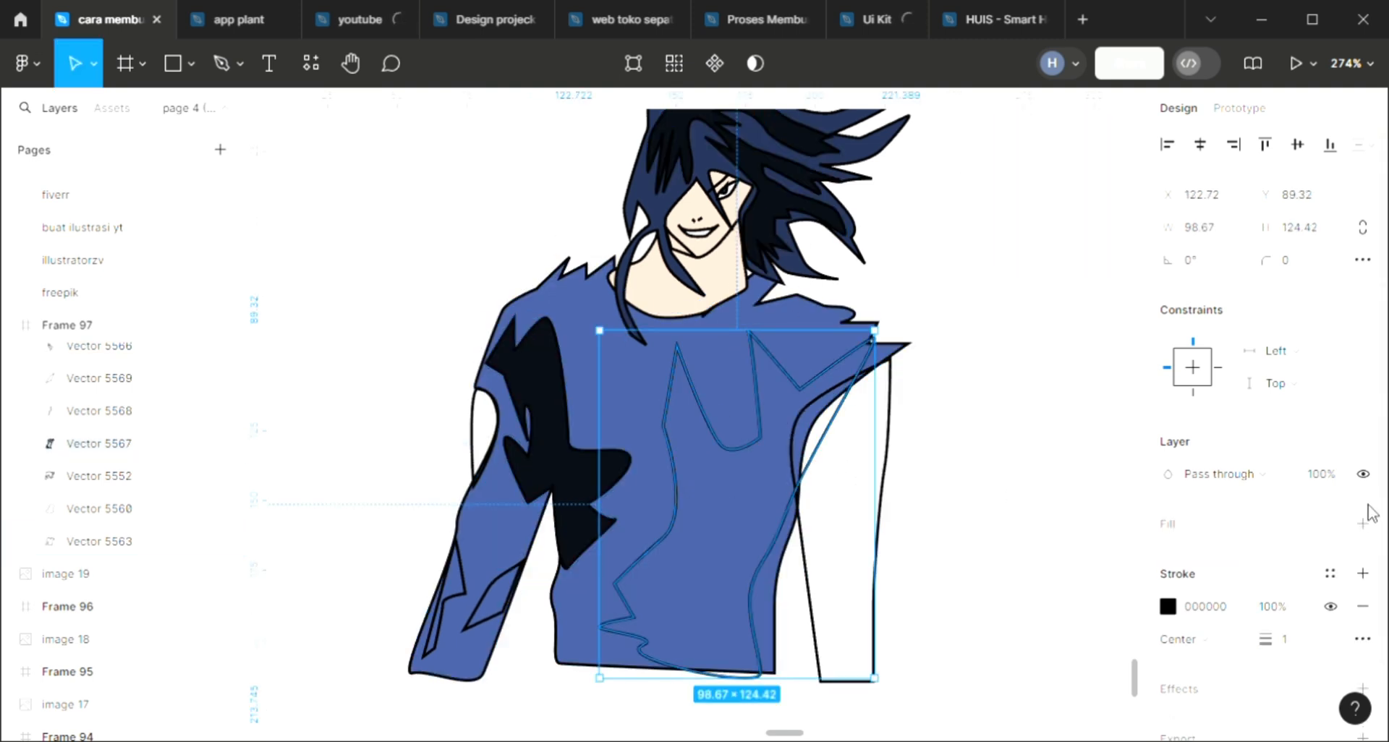
left_click(1362, 523)
key("i")
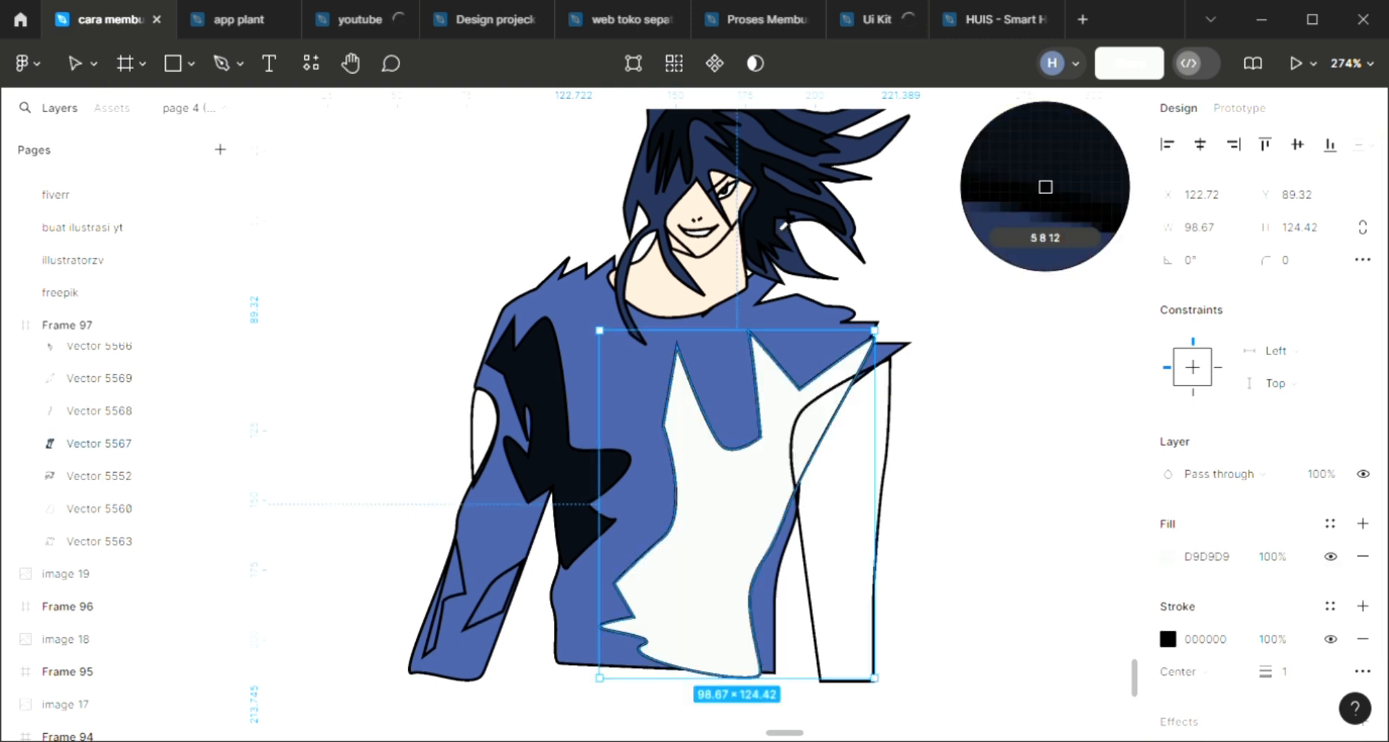
- Fill the small pointed fold shape on the long sleeve's forearm with near-black 090D14 sampled from the torso shadow
left_click(509, 589)
left_click(497, 594)
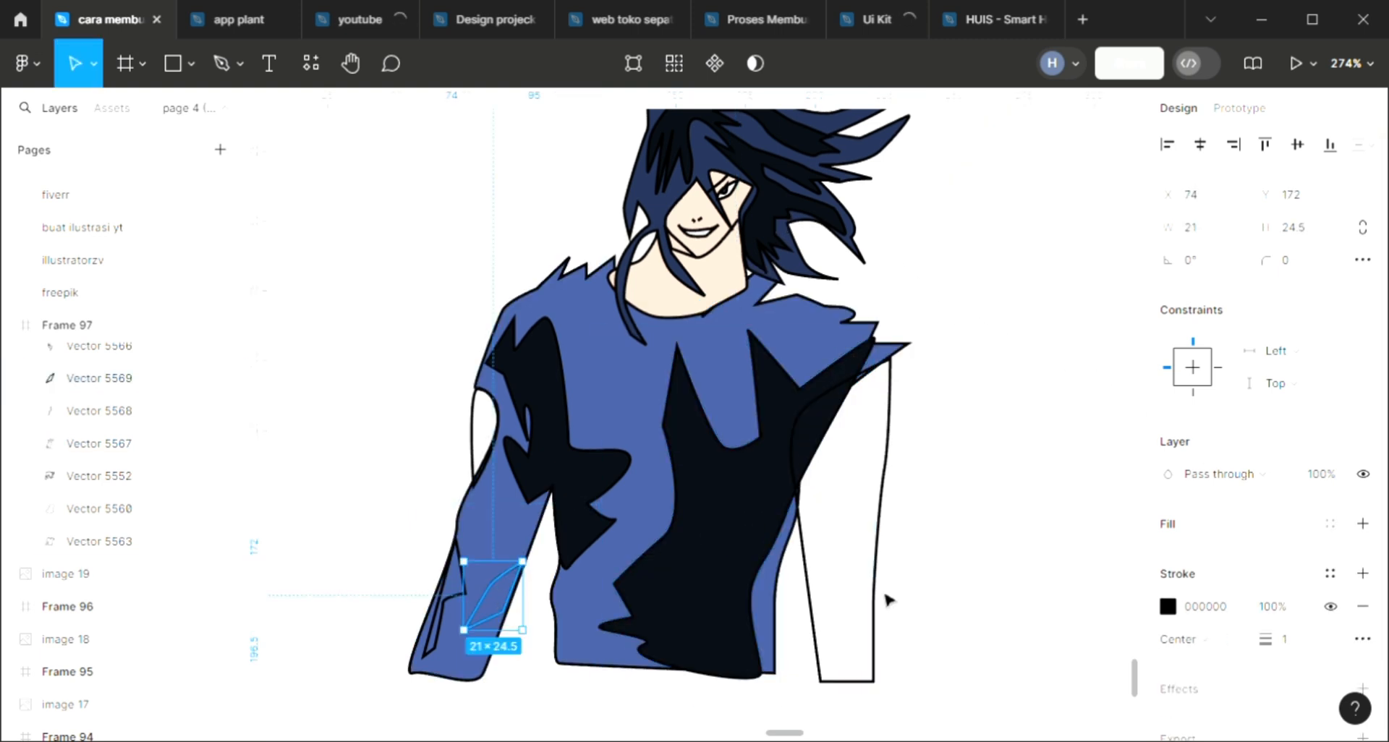
scroll(904, 598, "up", 2)
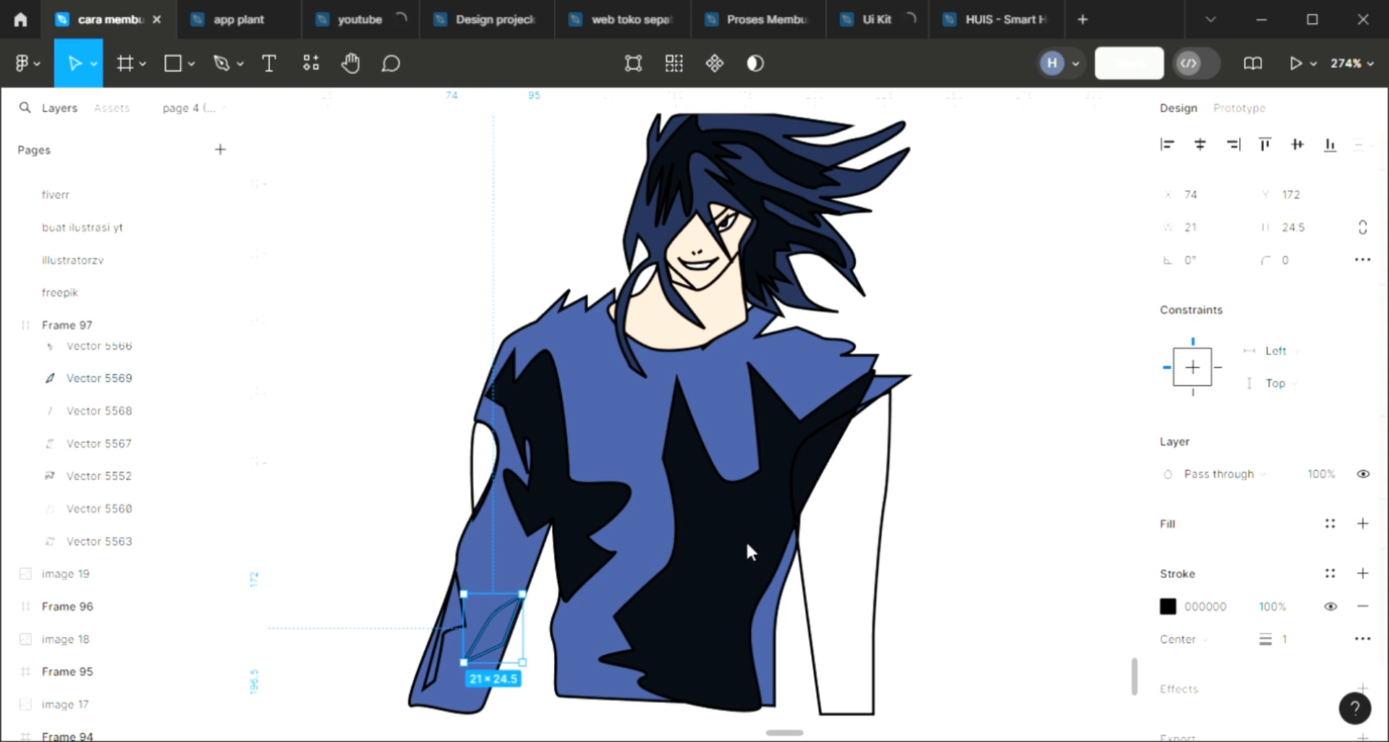
key("i")
left_click(734, 577)
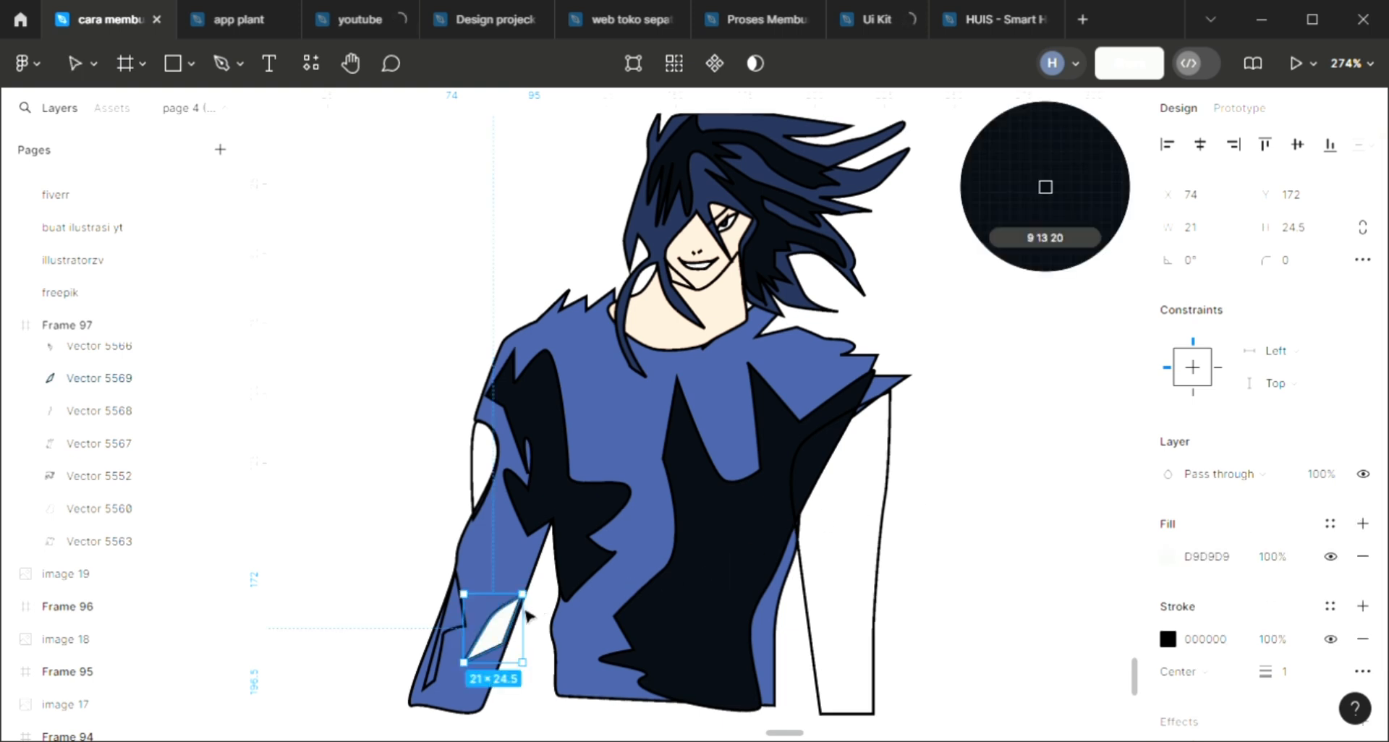
- Fill the narrow fold shape along the forearm's outer edge with near-black 090D14 sampled from the torso shadow
left_click(453, 648)
left_click(456, 646)
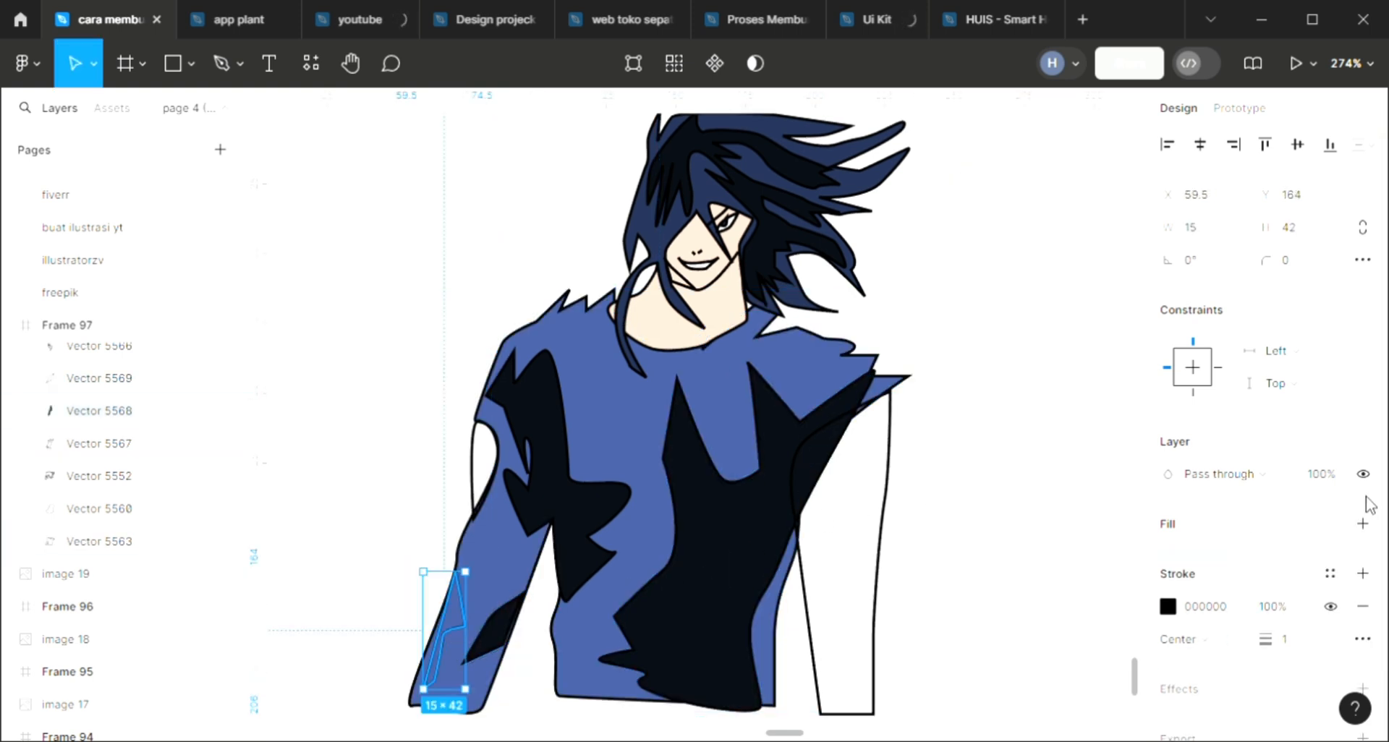
key("i")
left_click(727, 562)
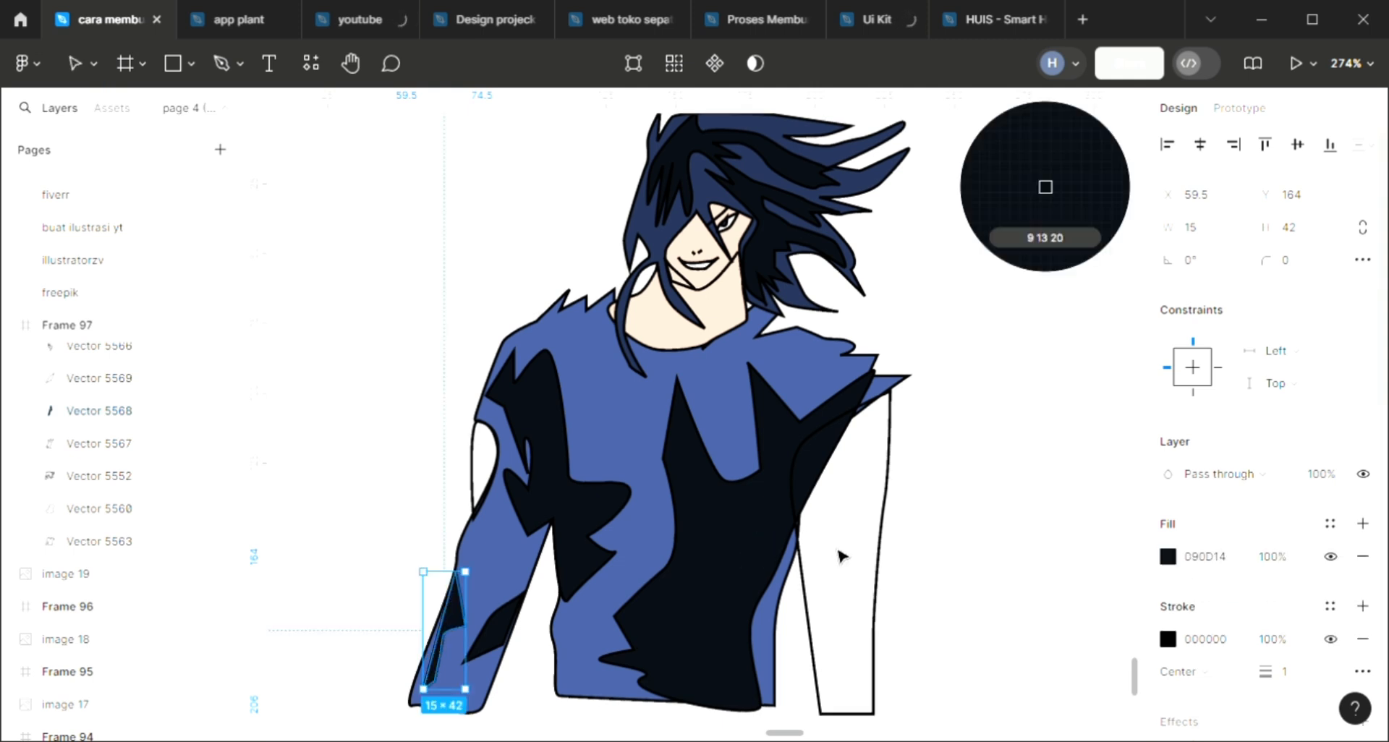
- Add a fill to the oval opening at the long sleeve's elbow and colour it with skin tone F2D2C1
left_click(498, 489)
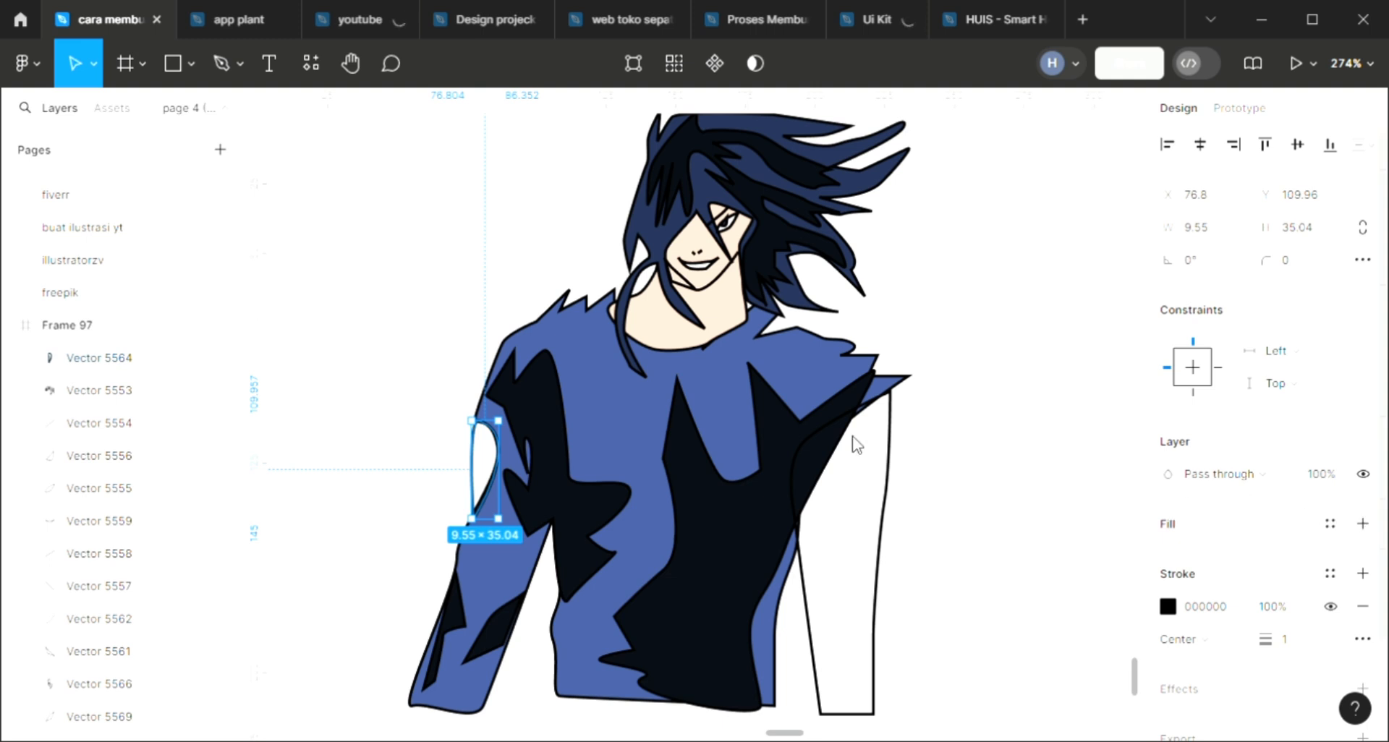
key("i")
left_click(821, 558)
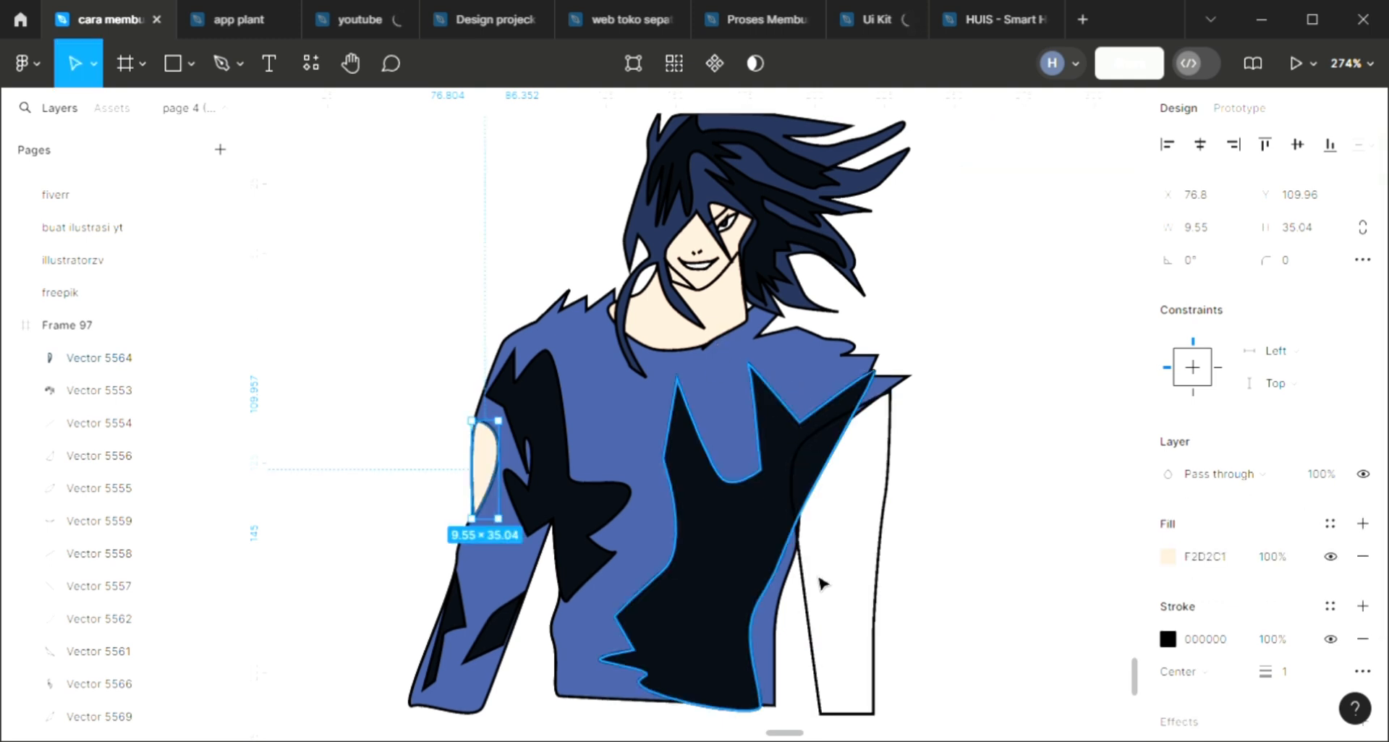
- Fill the bare arm shape with skin tone F2D2C1 sampled from the neck and send it behind the shirt
left_click(816, 599)
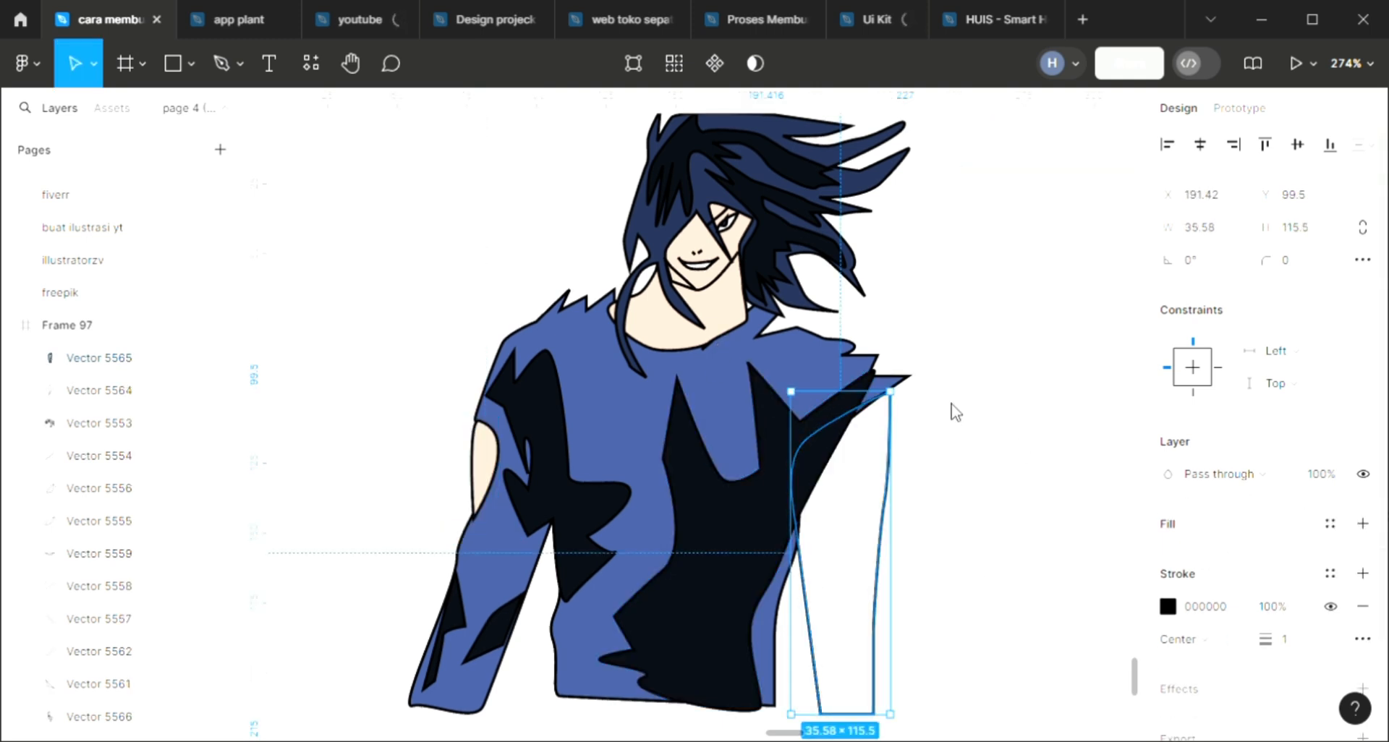
key("i")
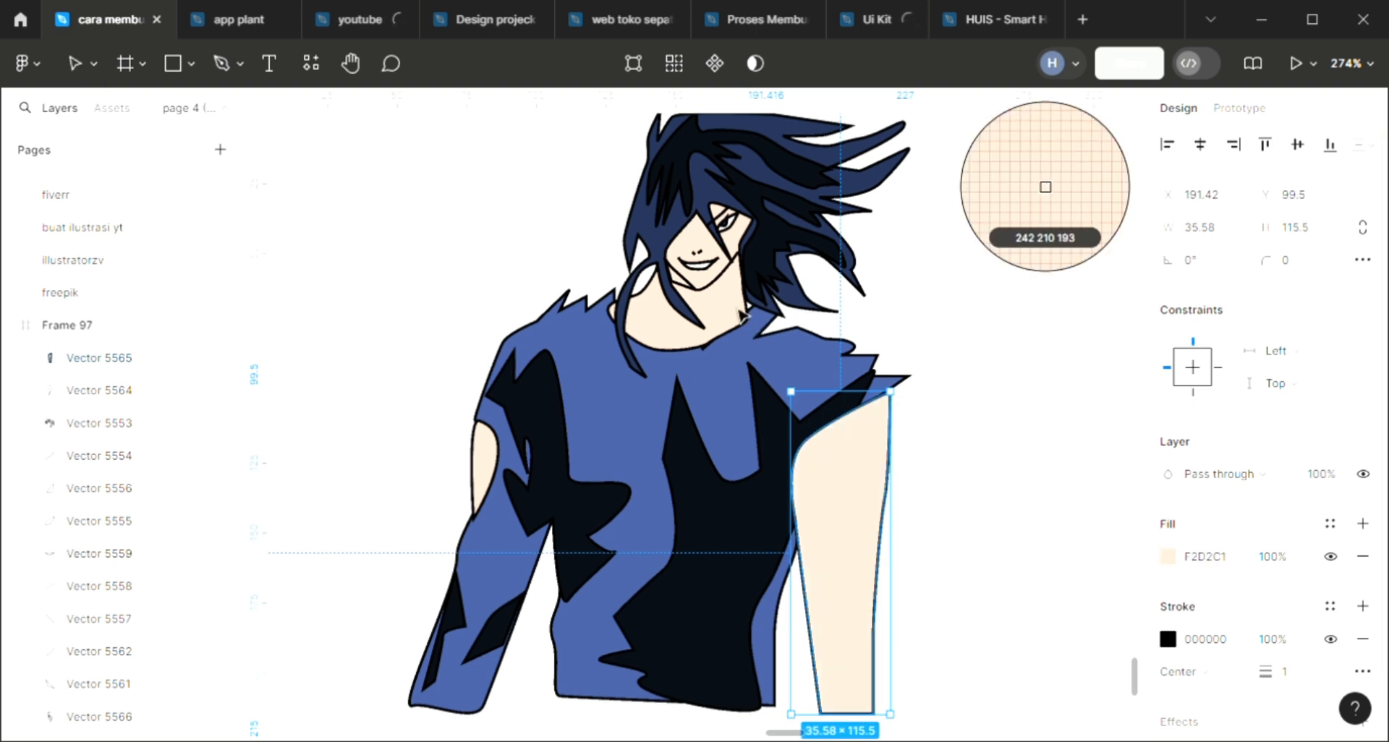
left_click(739, 311)
key("[")
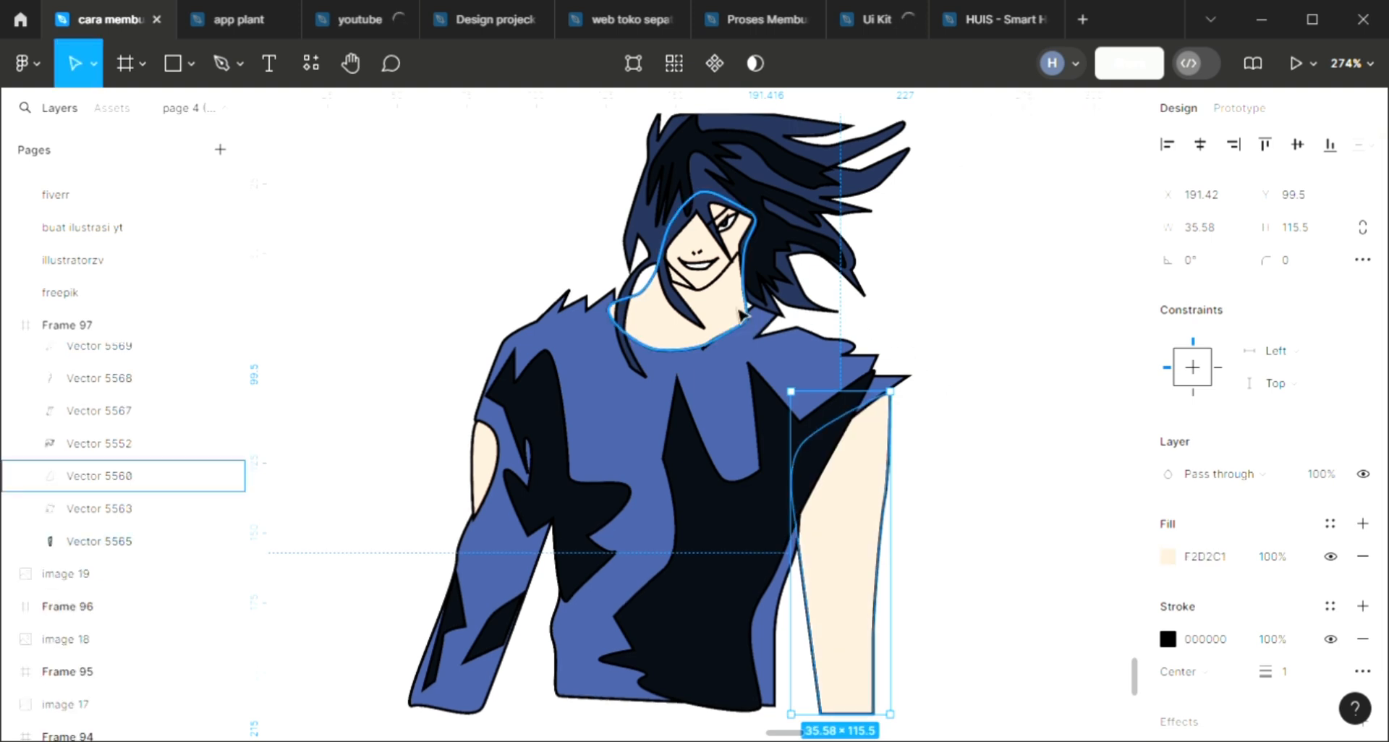
left_click(919, 426)
- Draw a diagonal hatch line about 21.5 × 38 with the Pen tool on the bare upper arm, below the torn sleeve
scroll(913, 426, "down", 1)
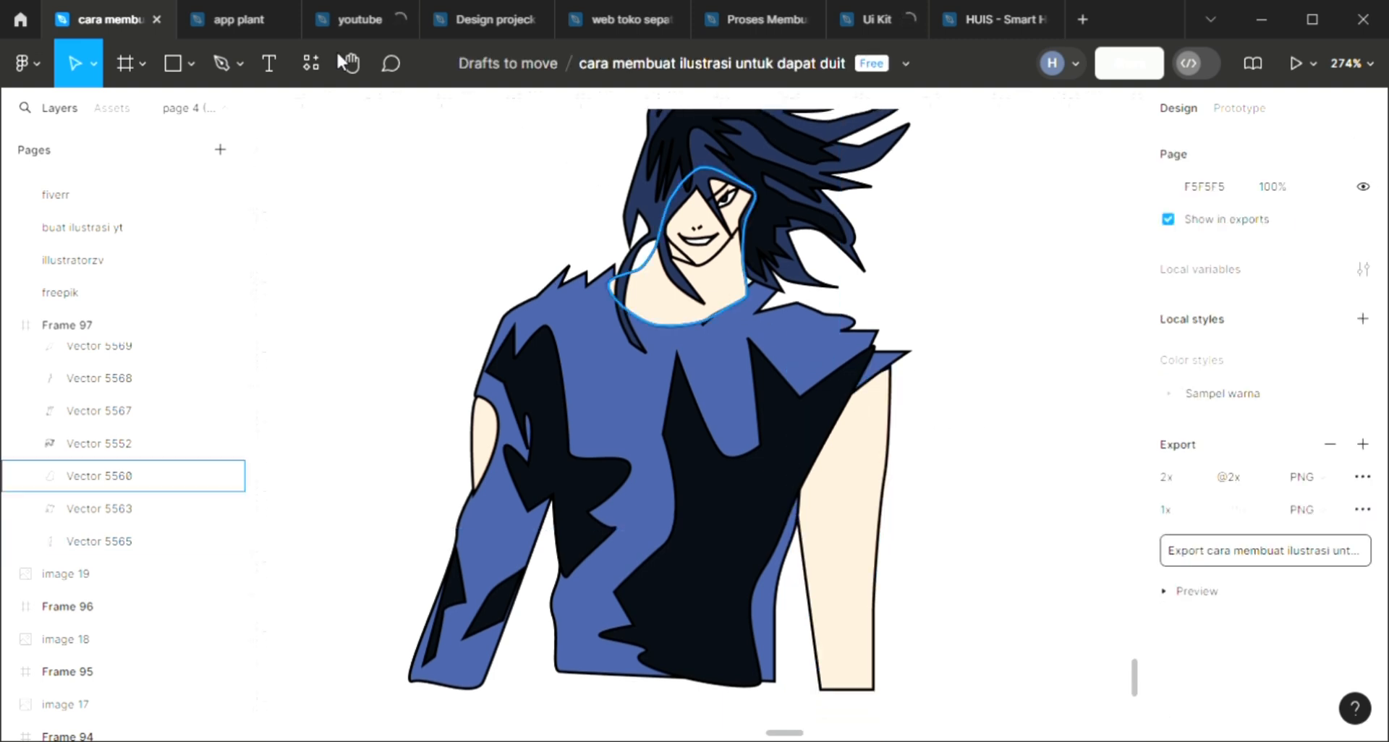
left_click(222, 61)
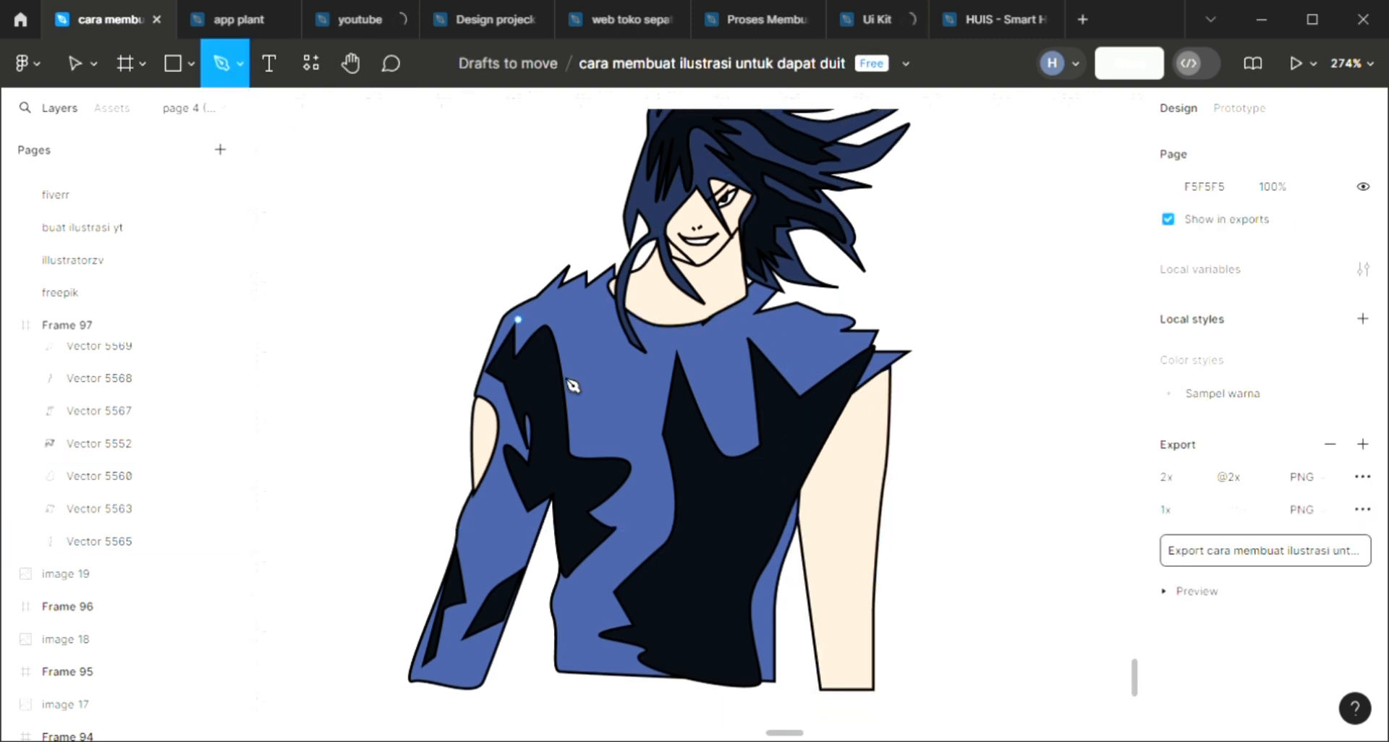
scroll(773, 530, "down", 1)
scroll(767, 523, "down", 1)
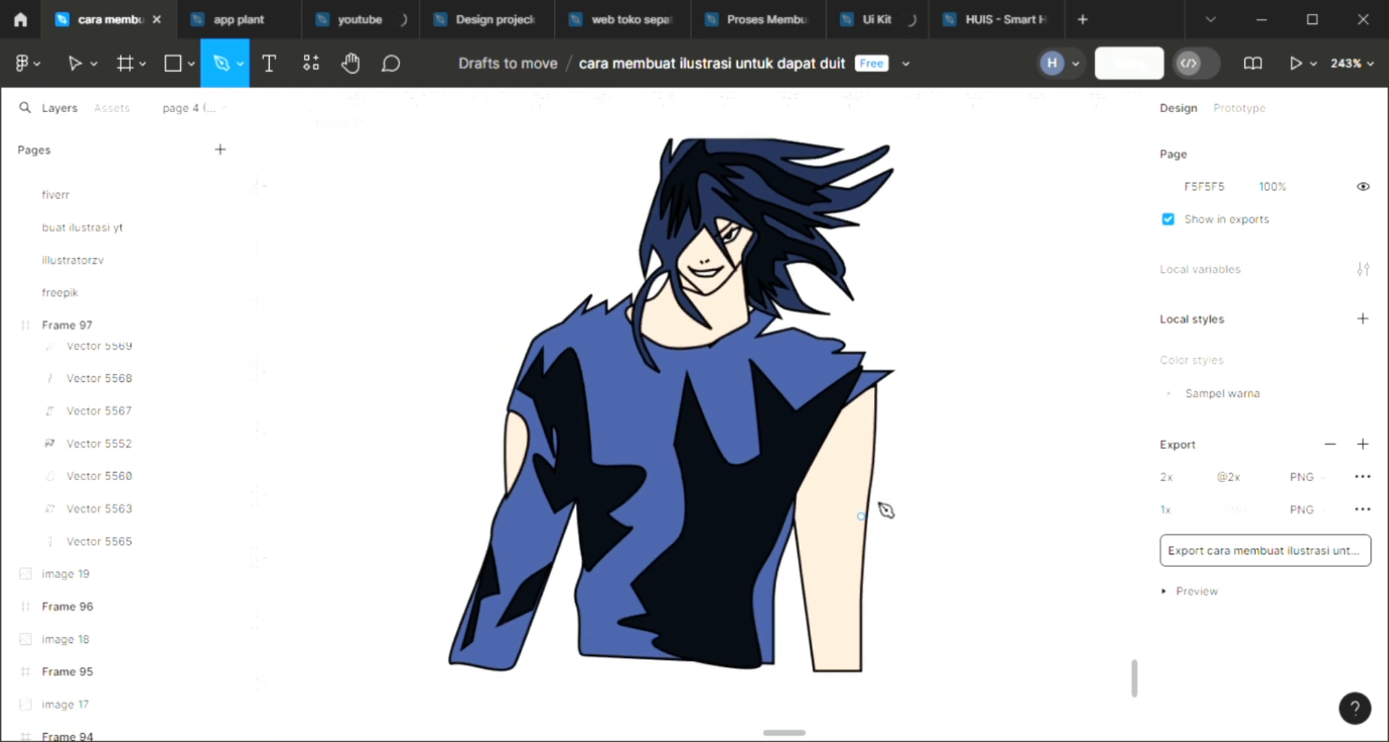
scroll(853, 510, "left", 1)
scroll(953, 440, "up", 1)
scroll(964, 452, "up", 2)
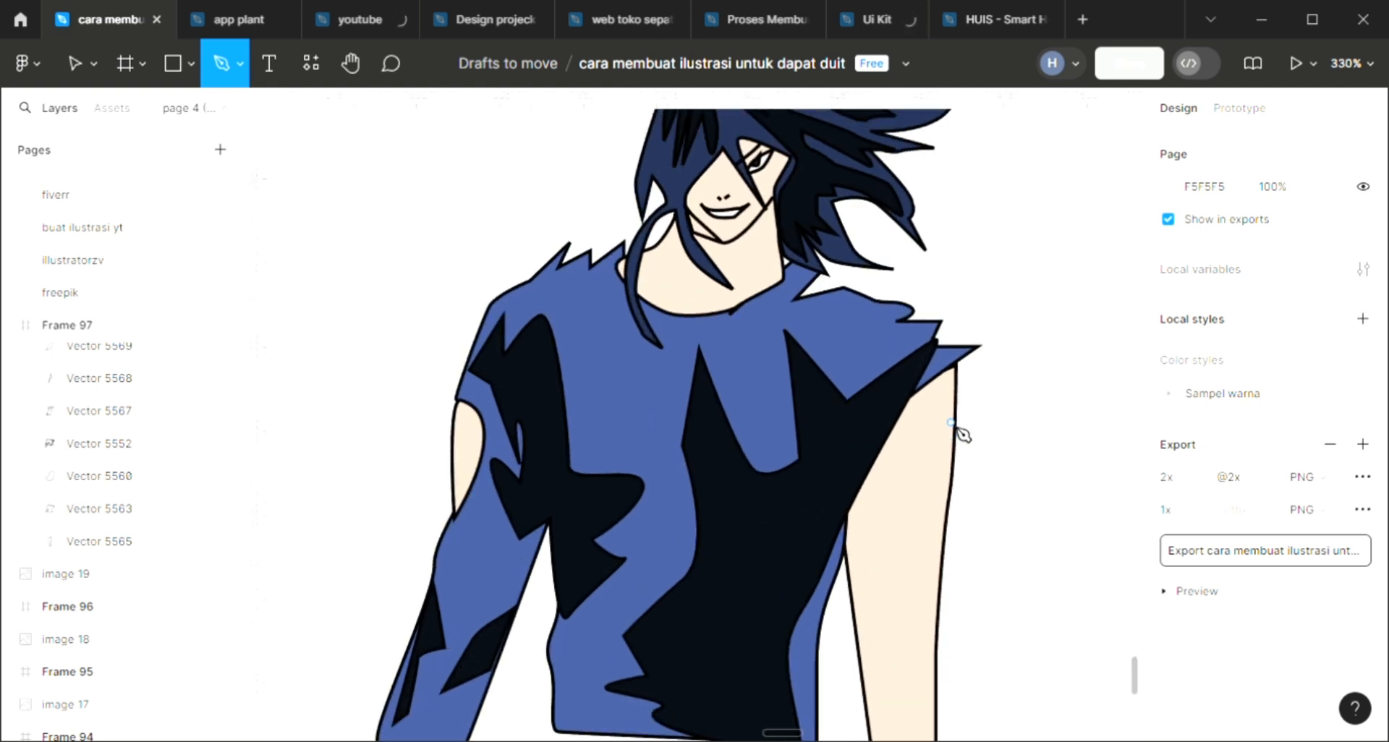
left_click(868, 511)
key("Escape")
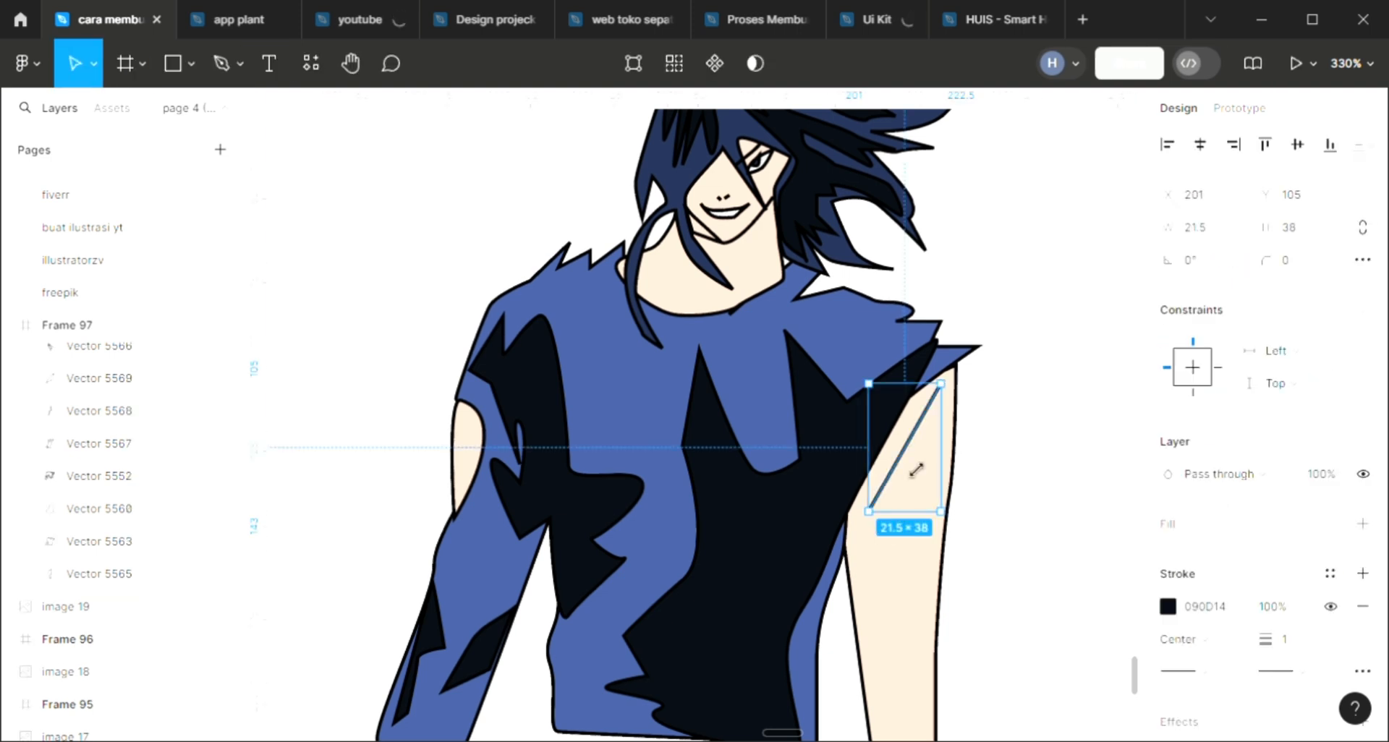
- Draw a second diagonal hatch line about 23.5 × 31.5 on the bare arm, just below the first one
key("p")
left_click(945, 451)
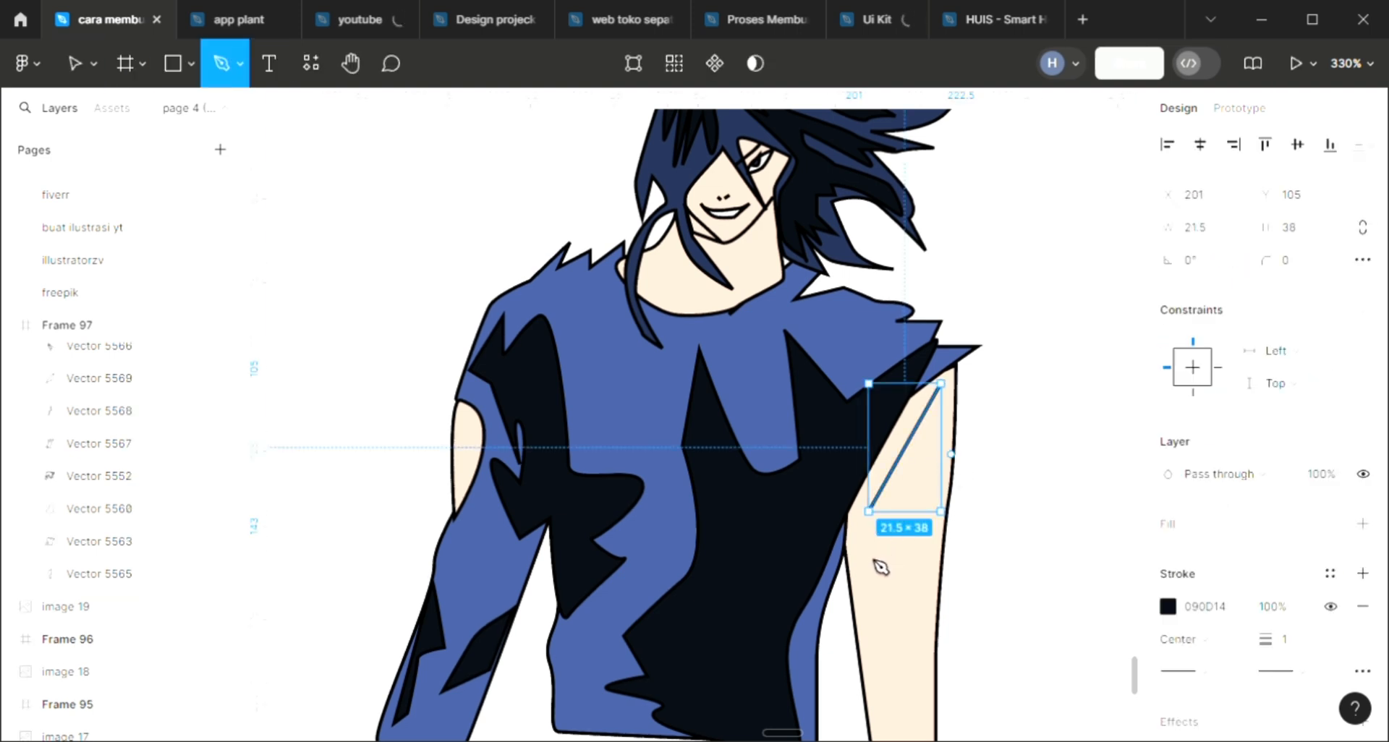
left_click(867, 557)
key("Escape")
- Draw a third diagonal hatch line about 19 × 34.5 with the Pen tool on the bare arm, below the second one
key("p")
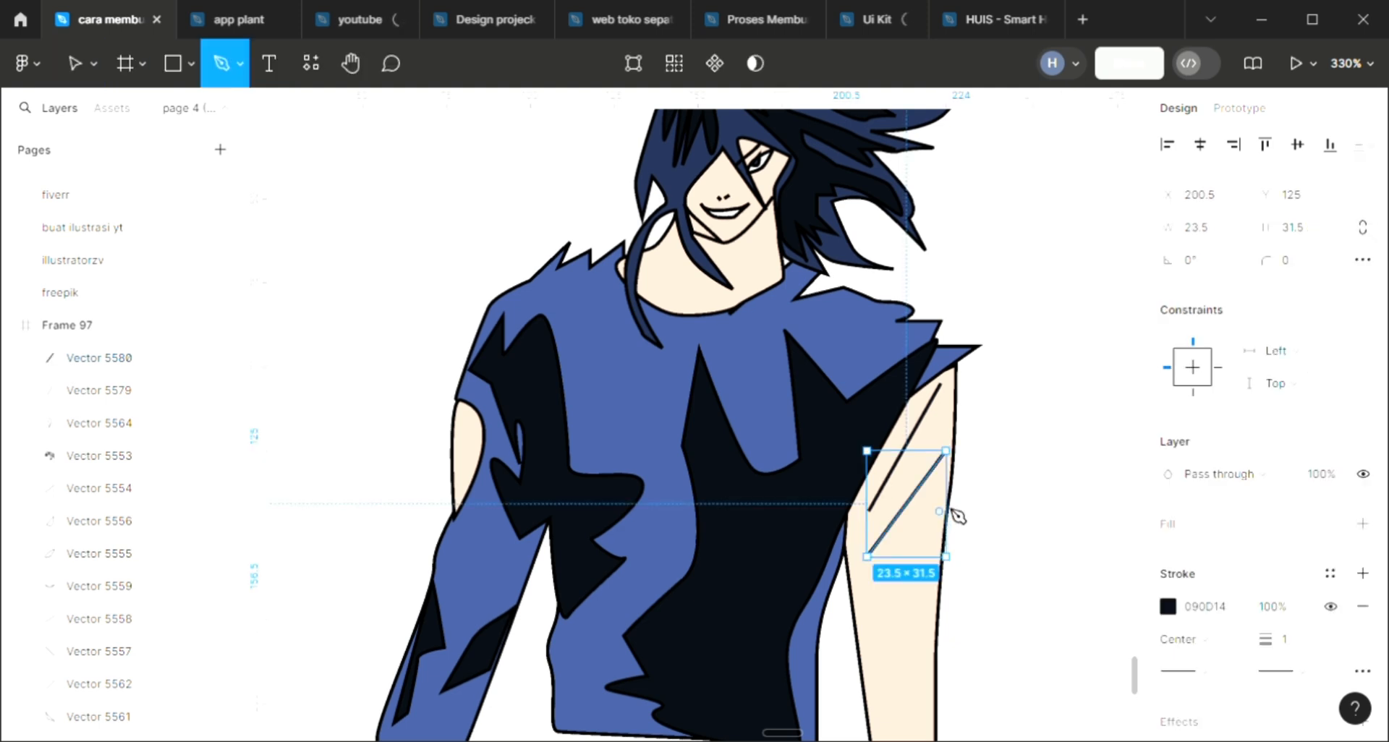
left_click(939, 517)
left_click(877, 630)
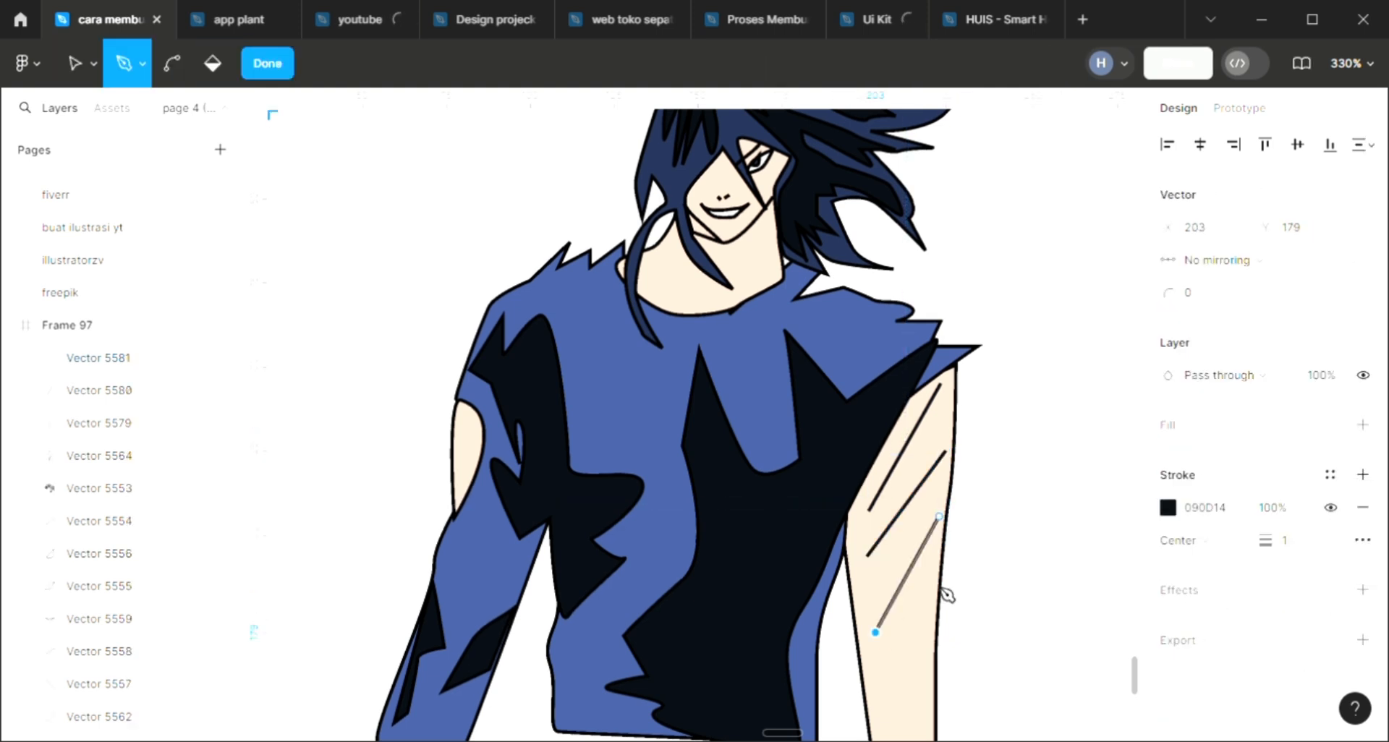
scroll(942, 589, "down", 3)
key("Escape")
- Draw a short fourth diagonal hatch line about 9.5 × 21 on the bare forearm, below the third one
key("p")
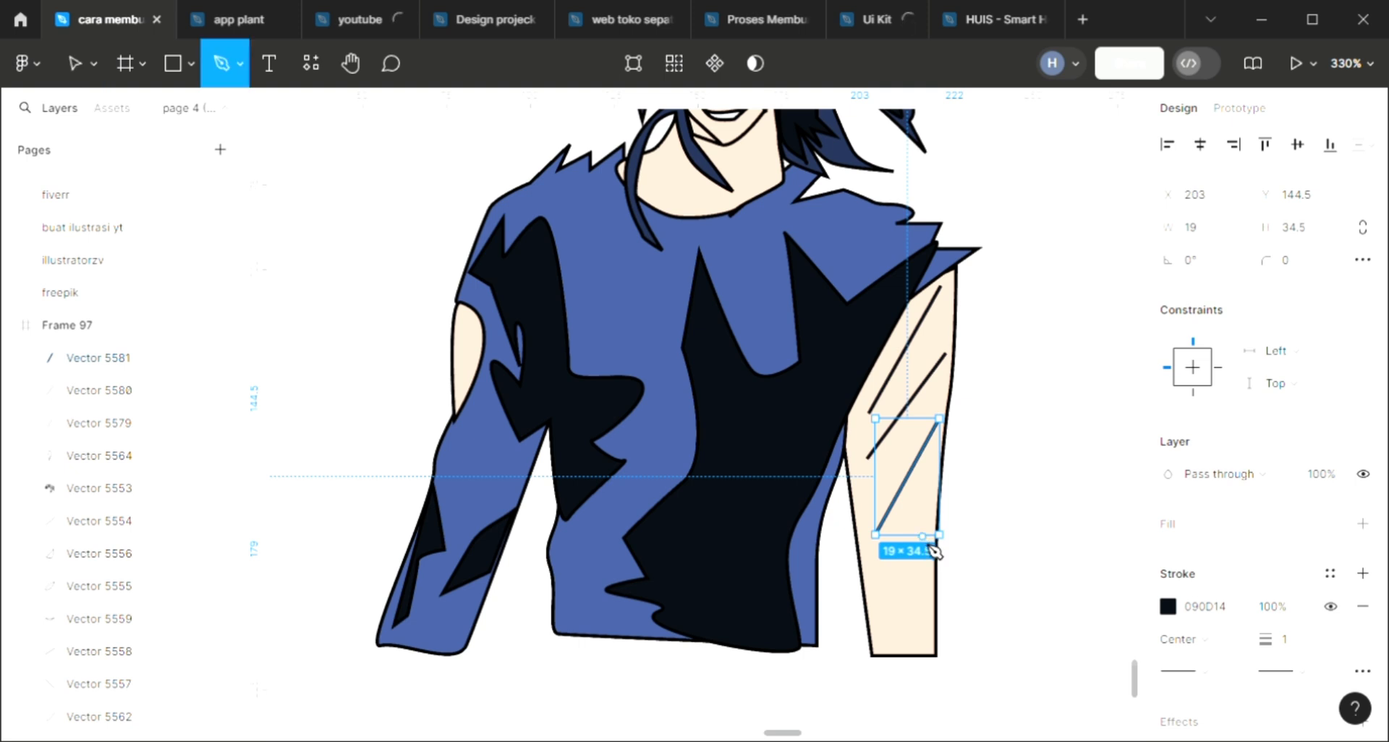
left_click(923, 537)
left_click(890, 605)
key("Escape")
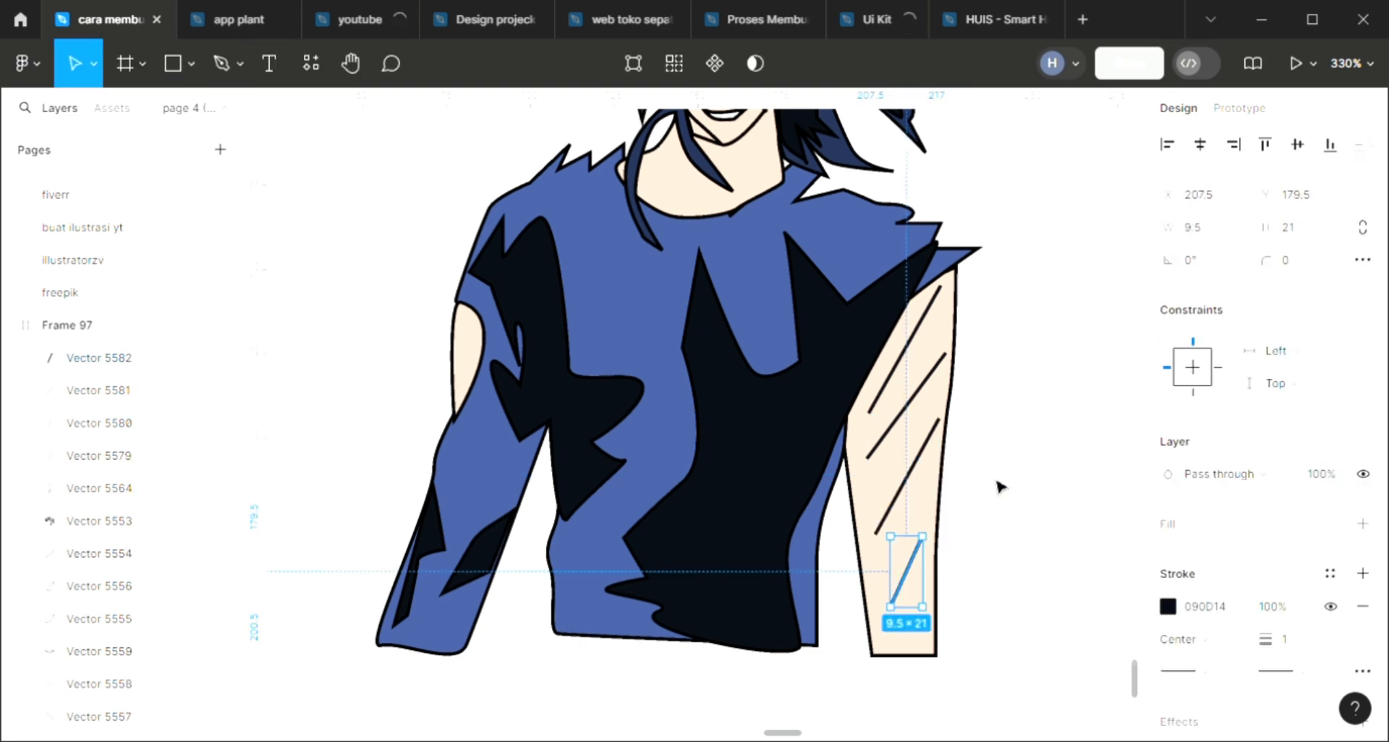
left_click(997, 487)
scroll(996, 487, "down", 2)
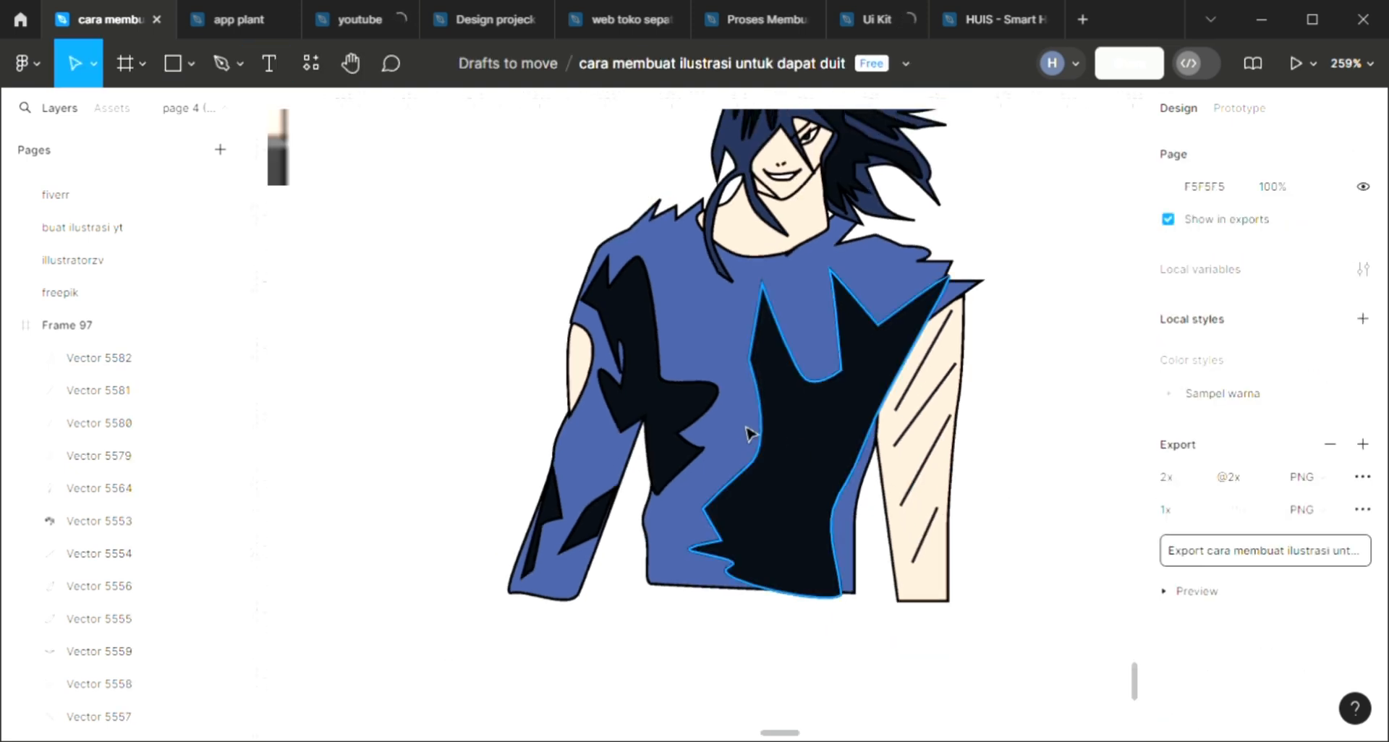
- Draw the curved upper edge of a jagged streak across the shirt's chest with the Pen tool, ending at the torn sleeve's shoulder
scroll(717, 427, "up", 1)
scroll(718, 426, "up", 2)
left_click(217, 62)
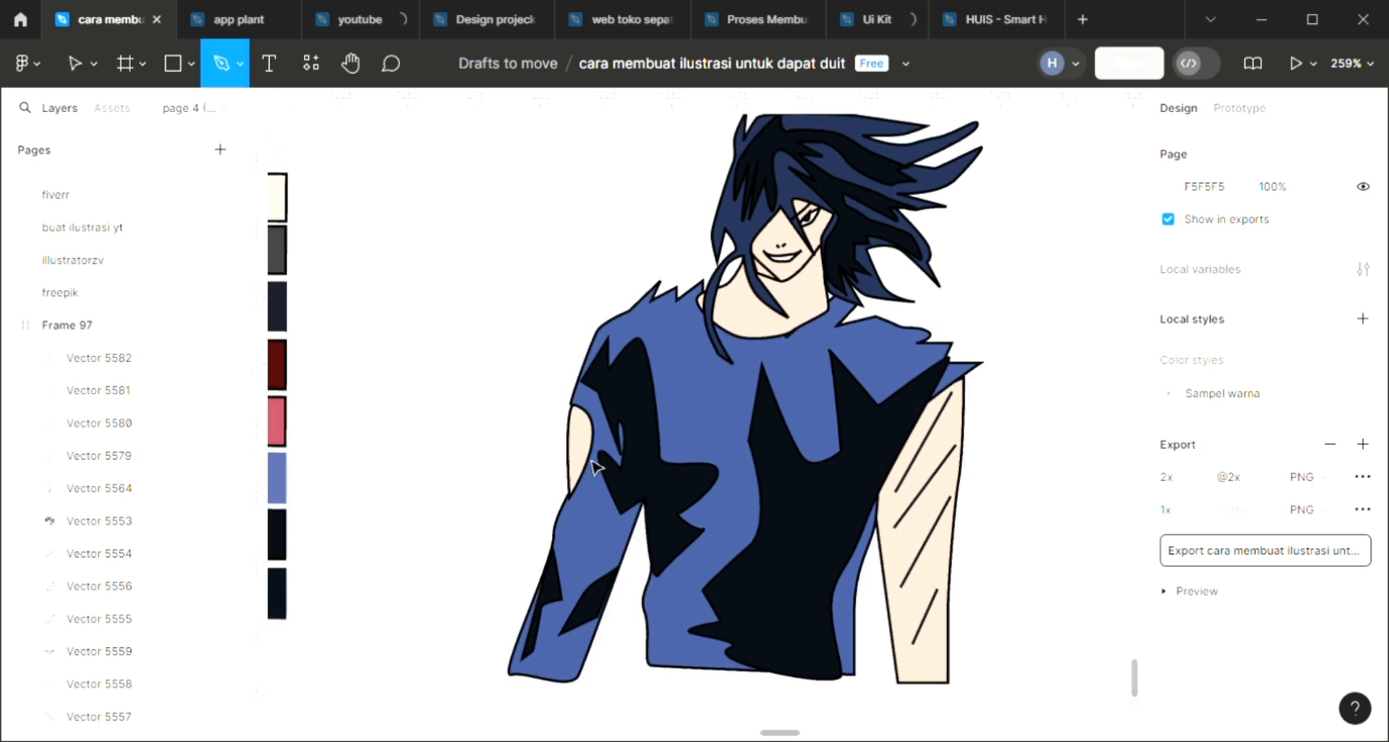
left_click(607, 480)
scroll(608, 520, "down", 1)
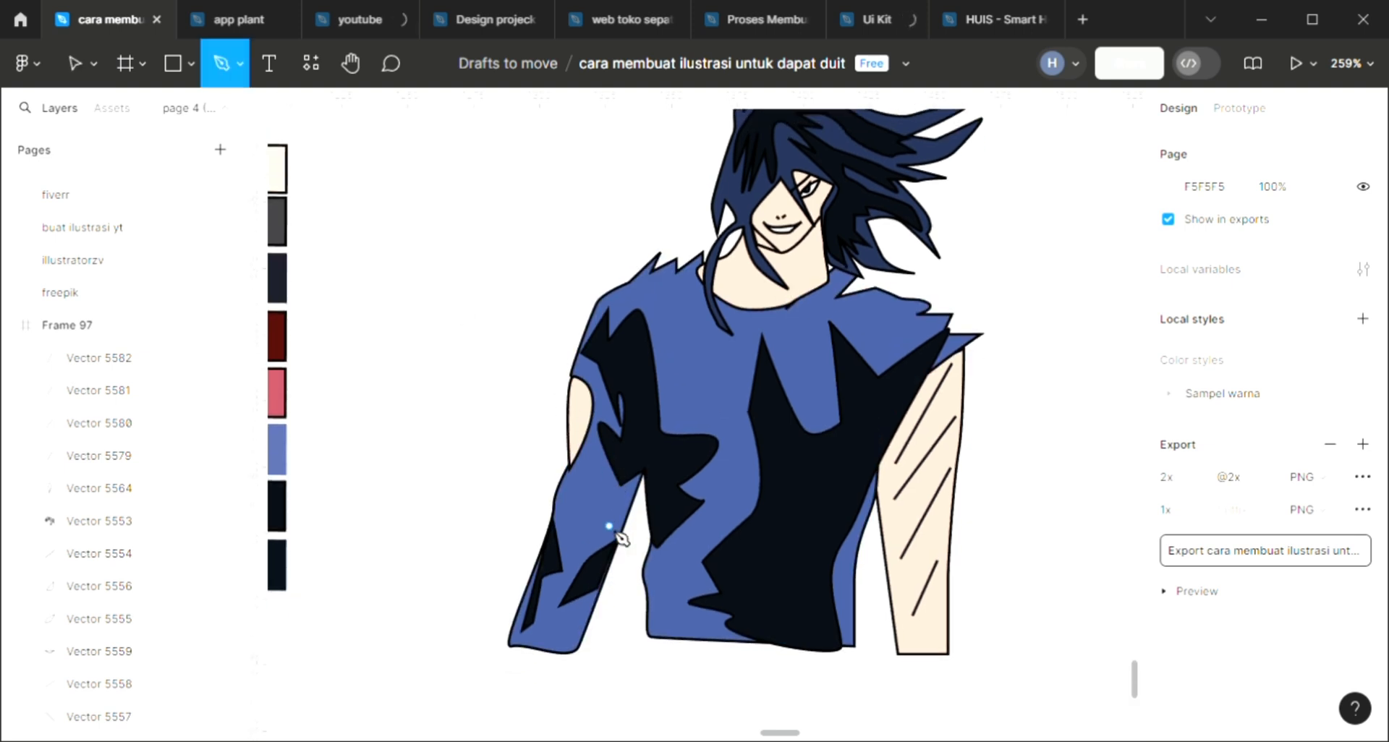
left_click_drag(678, 388, 666, 383)
left_click(642, 378)
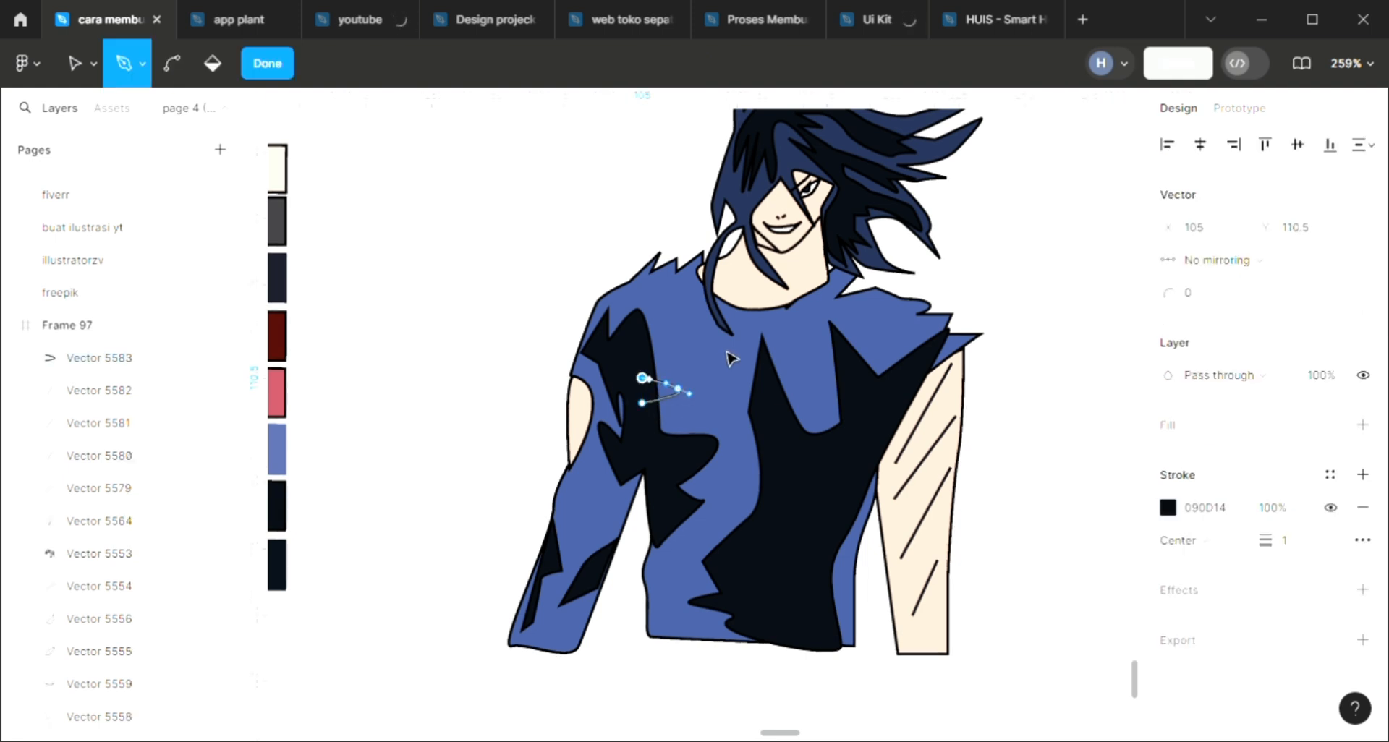
left_click(875, 335)
left_click_drag(789, 325, 942, 351)
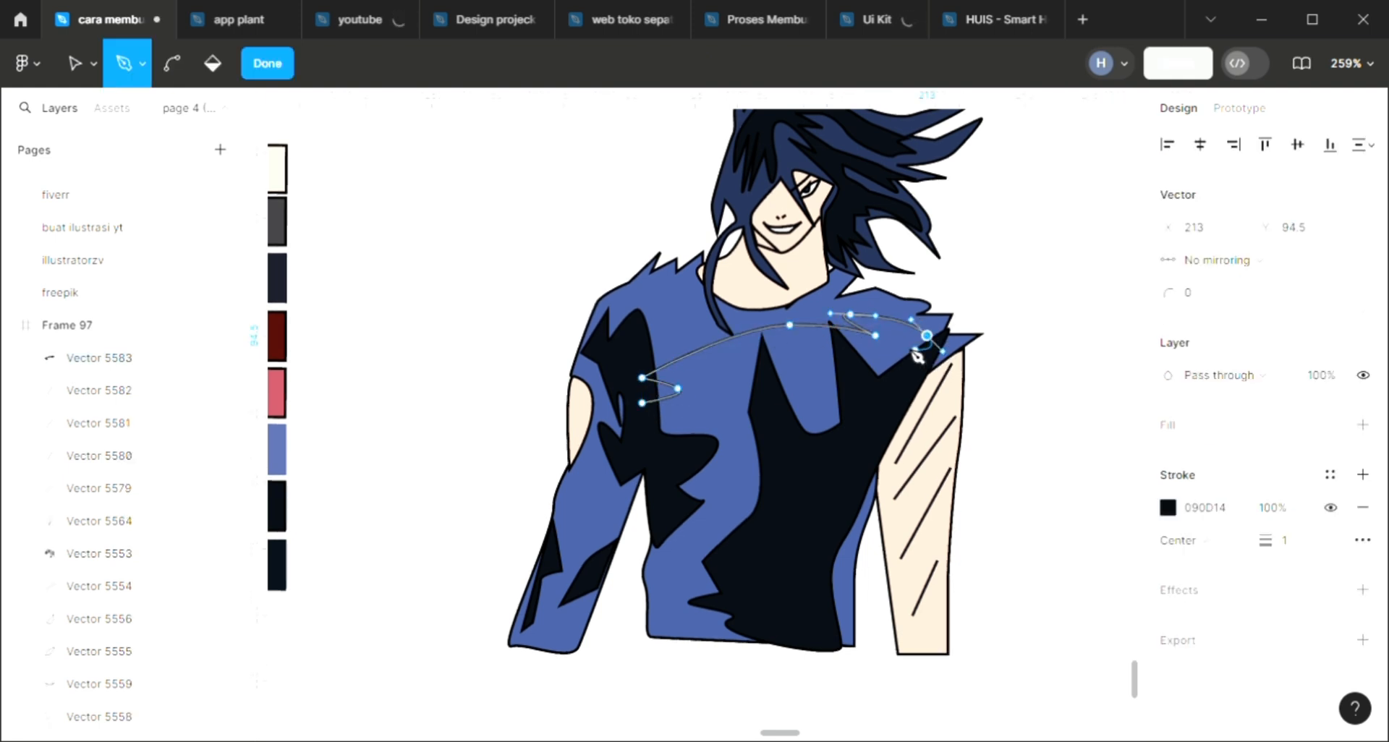
- Draw the streak's jagged lower edge back towards the long sleeve and close the shape at about 121 × 37
left_click(912, 351)
left_click(904, 335)
left_click(885, 359)
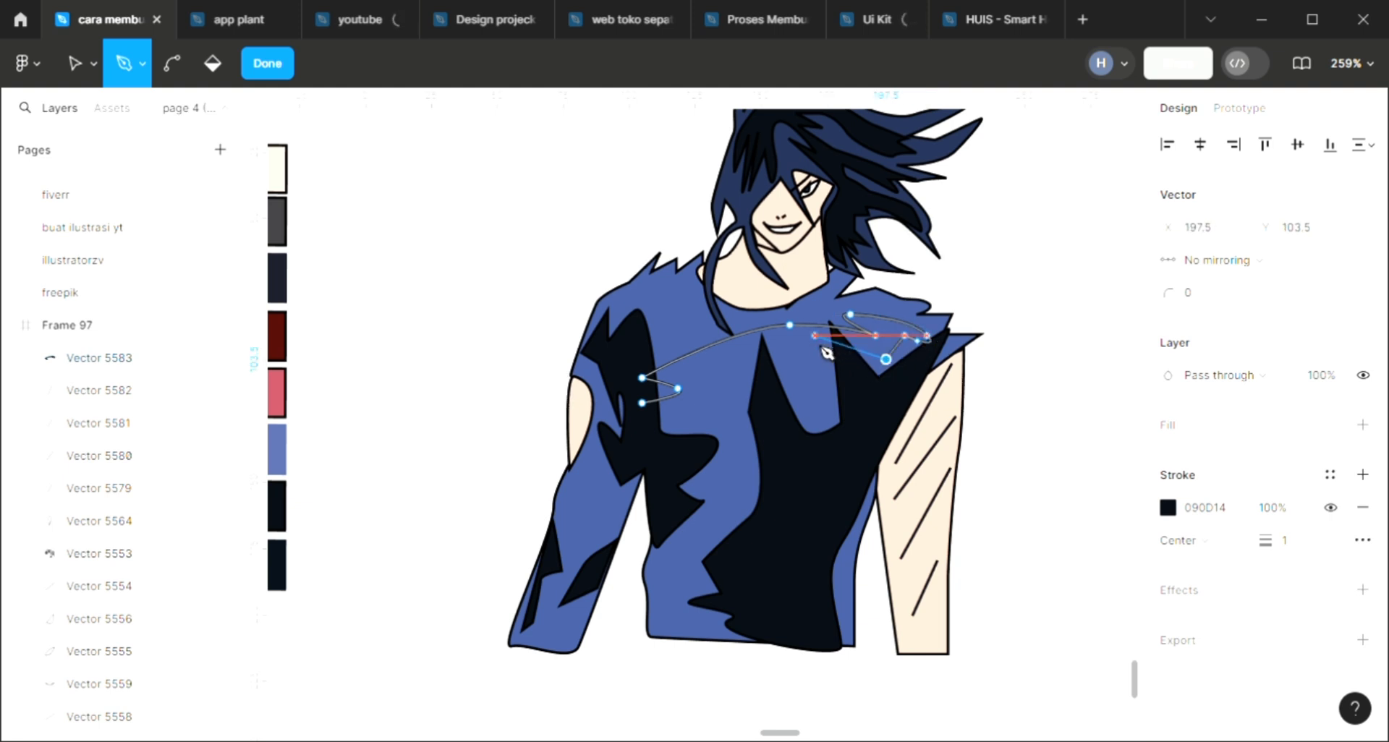
left_click_drag(815, 336, 828, 371)
left_click_drag(752, 349, 685, 420)
left_click(735, 388)
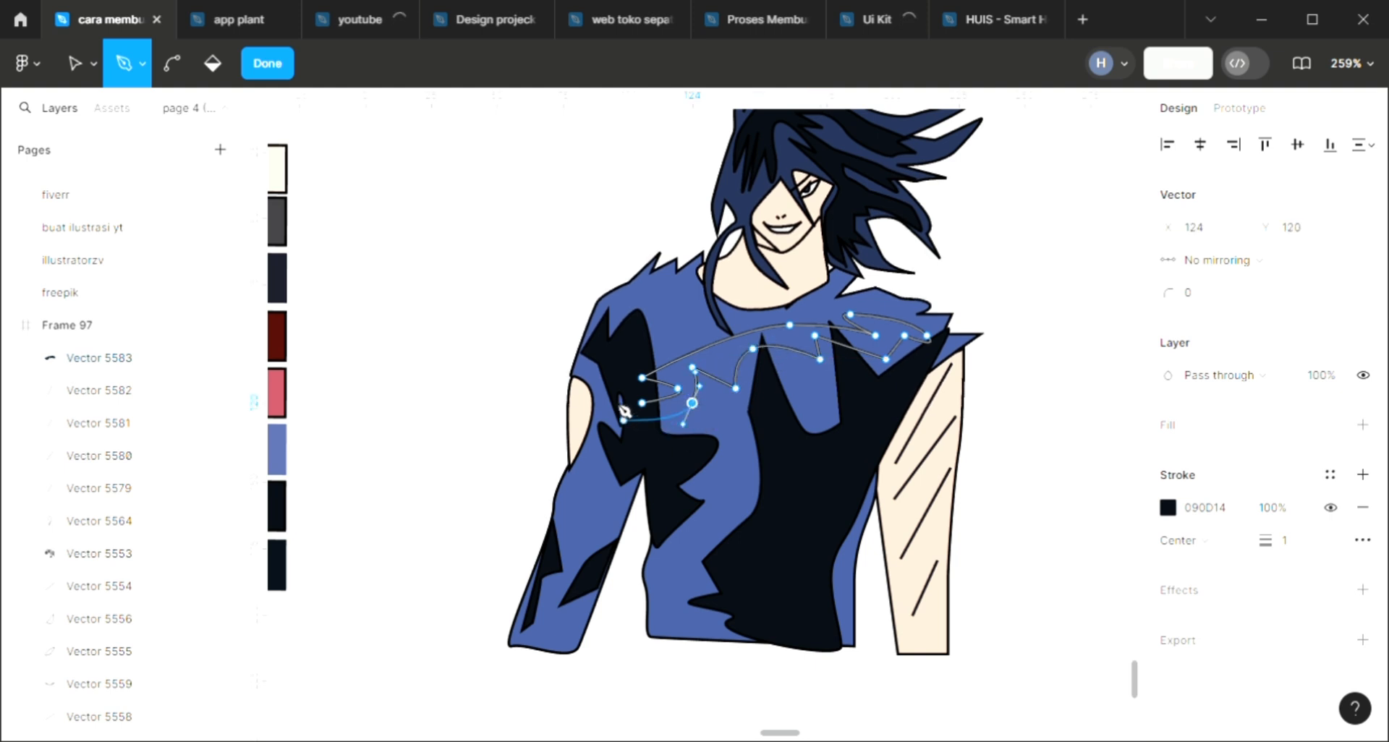
left_click(612, 403)
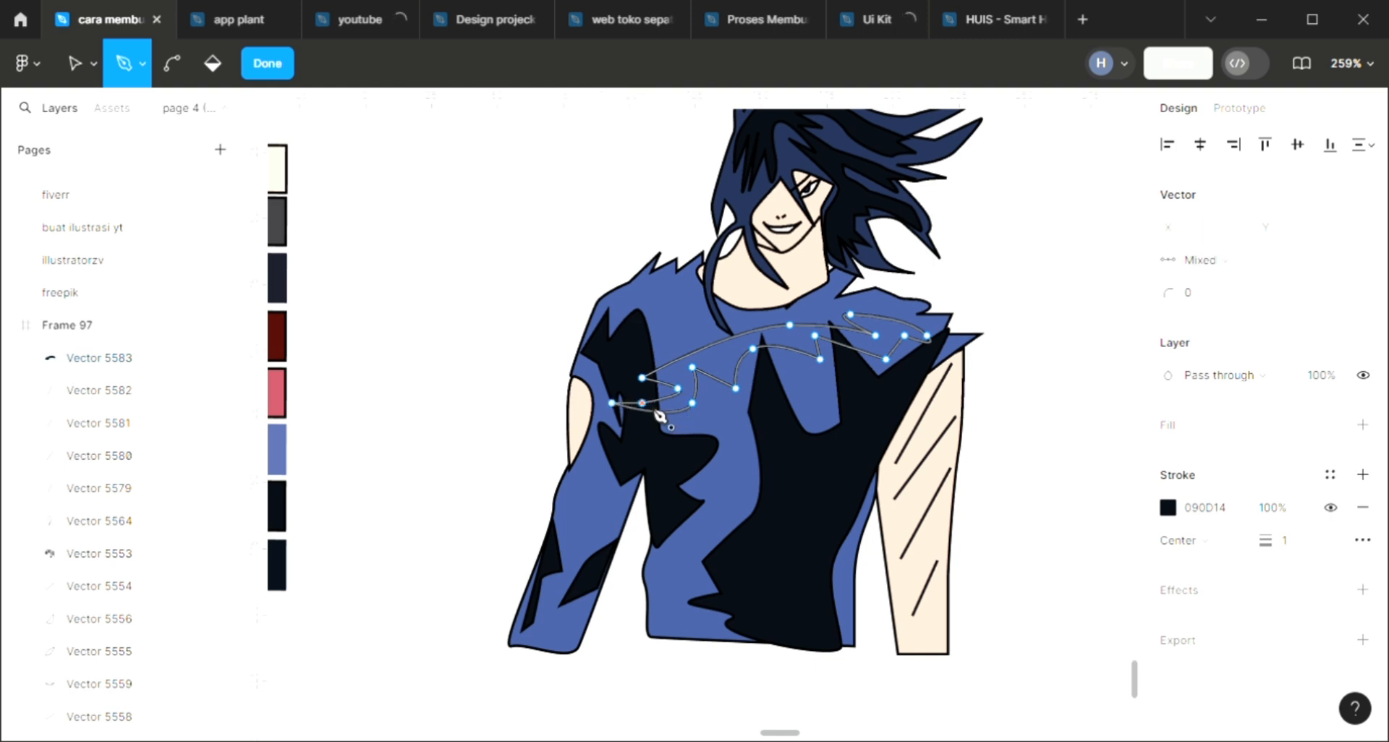
key("Escape")
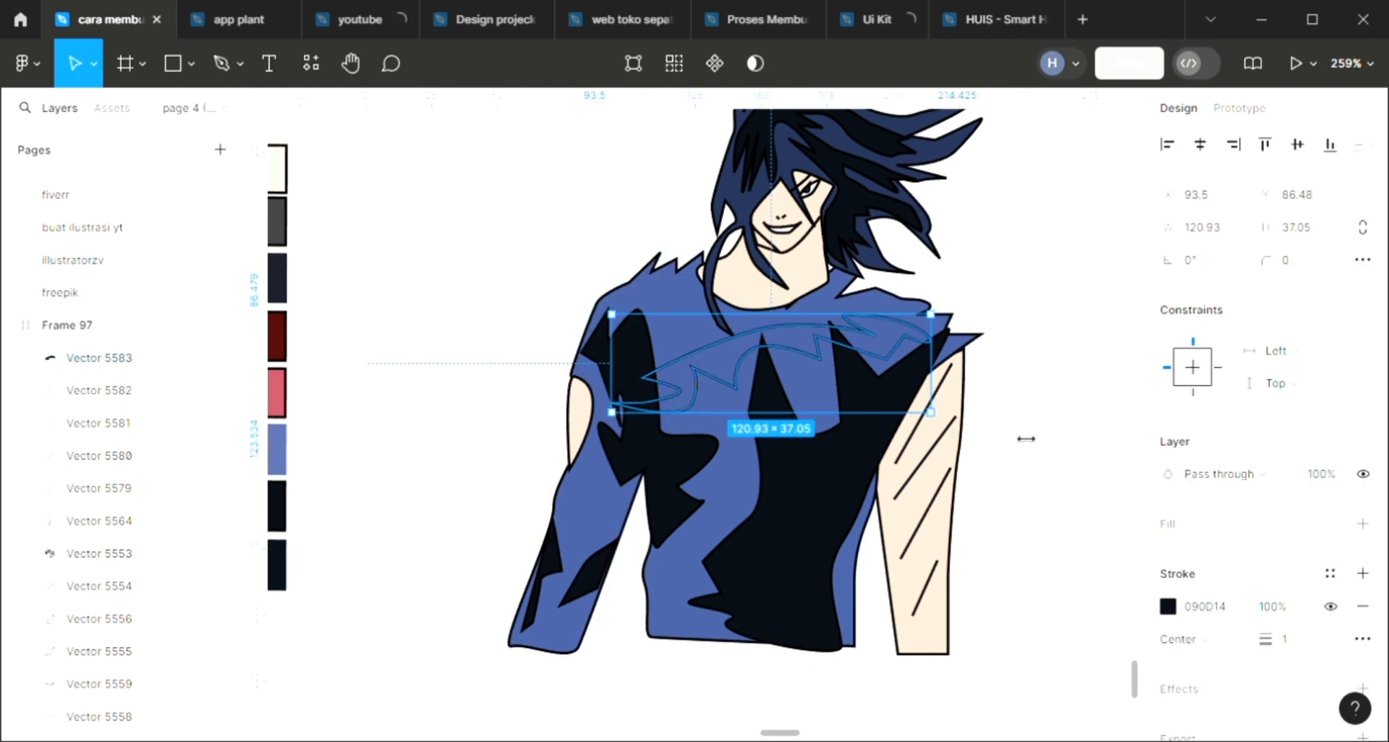
- Add a fill to the chest streak and colour it light cyan 77DEF4
left_click(1194, 530)
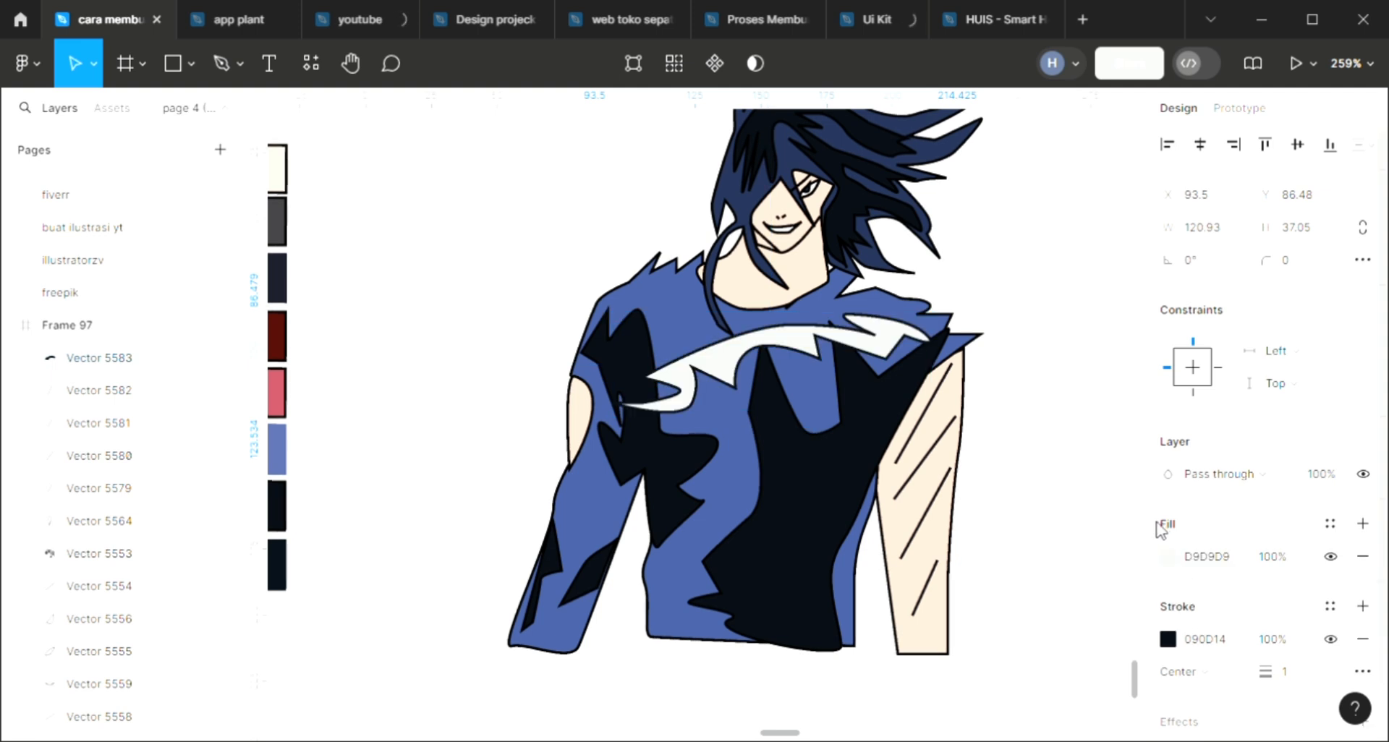
left_click(1168, 557)
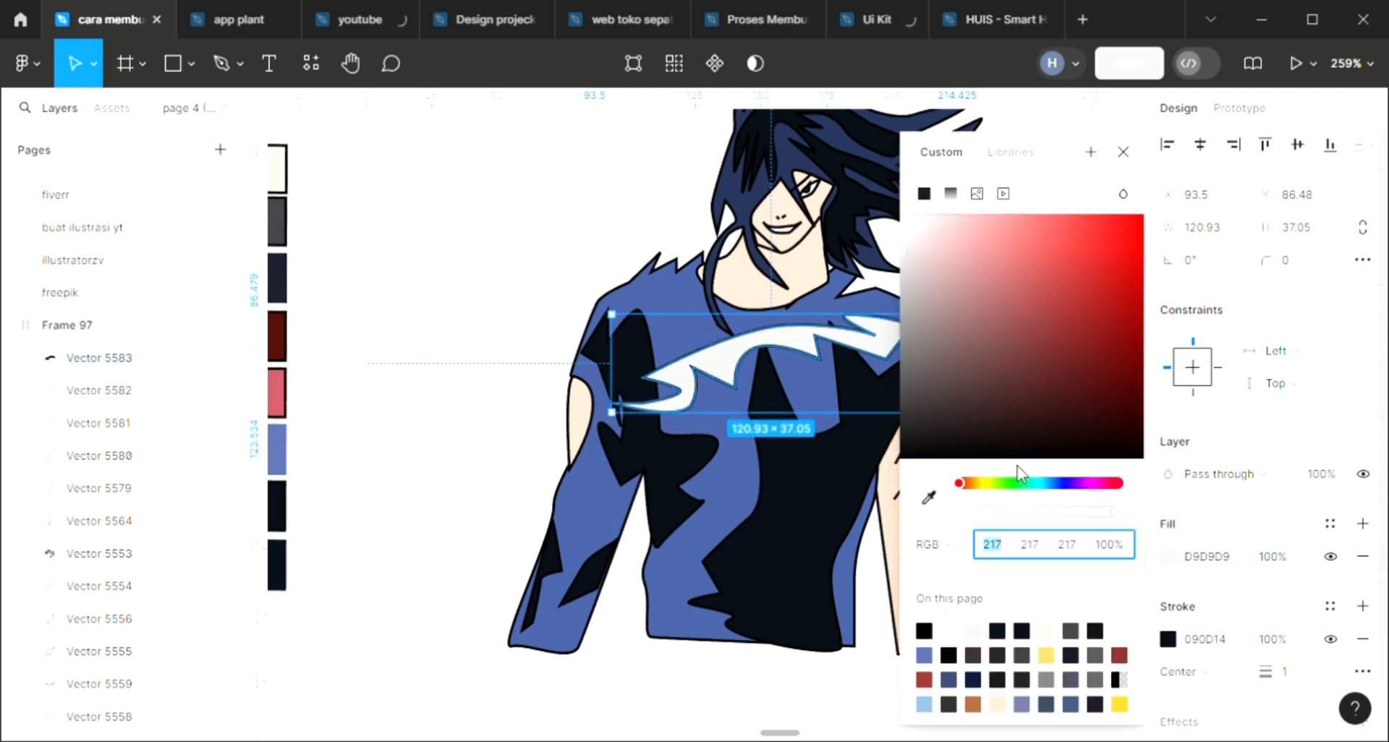
left_click(1044, 482)
left_click(1038, 322)
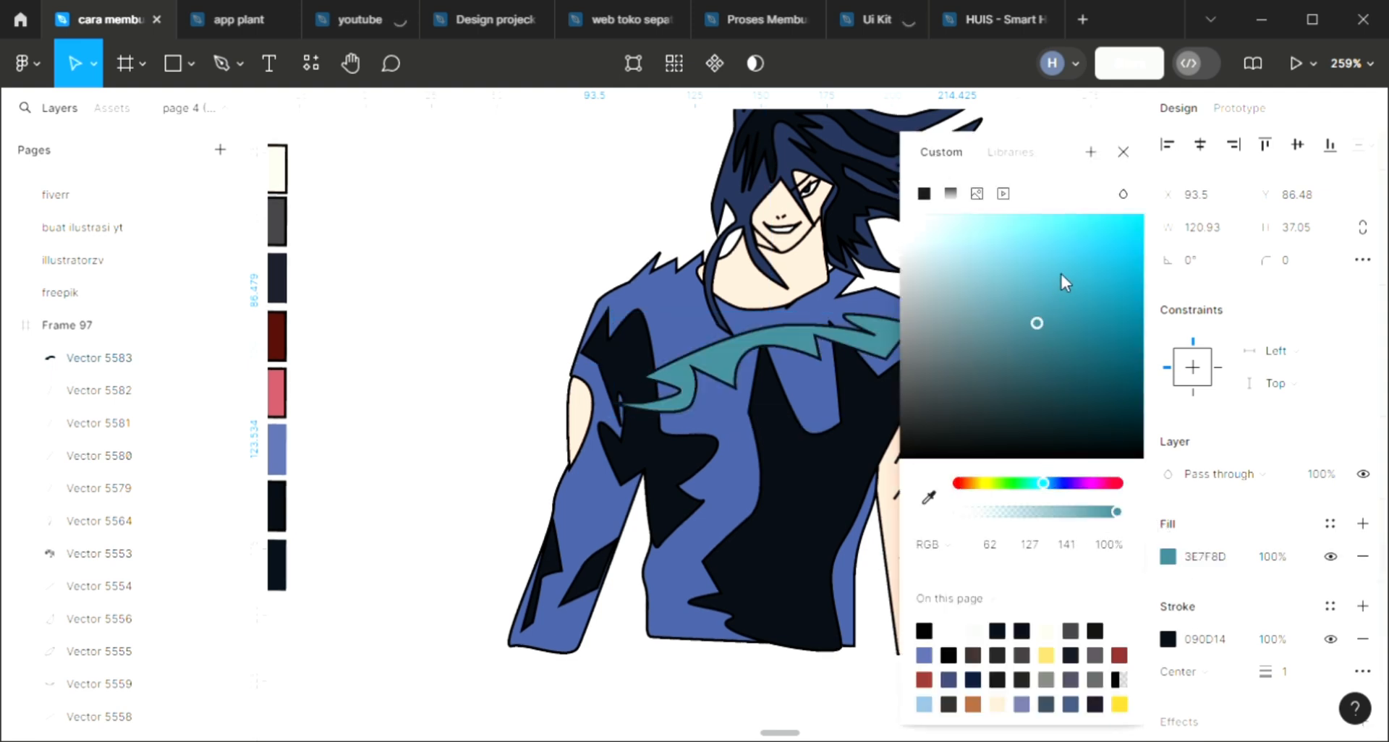
left_click(995, 321)
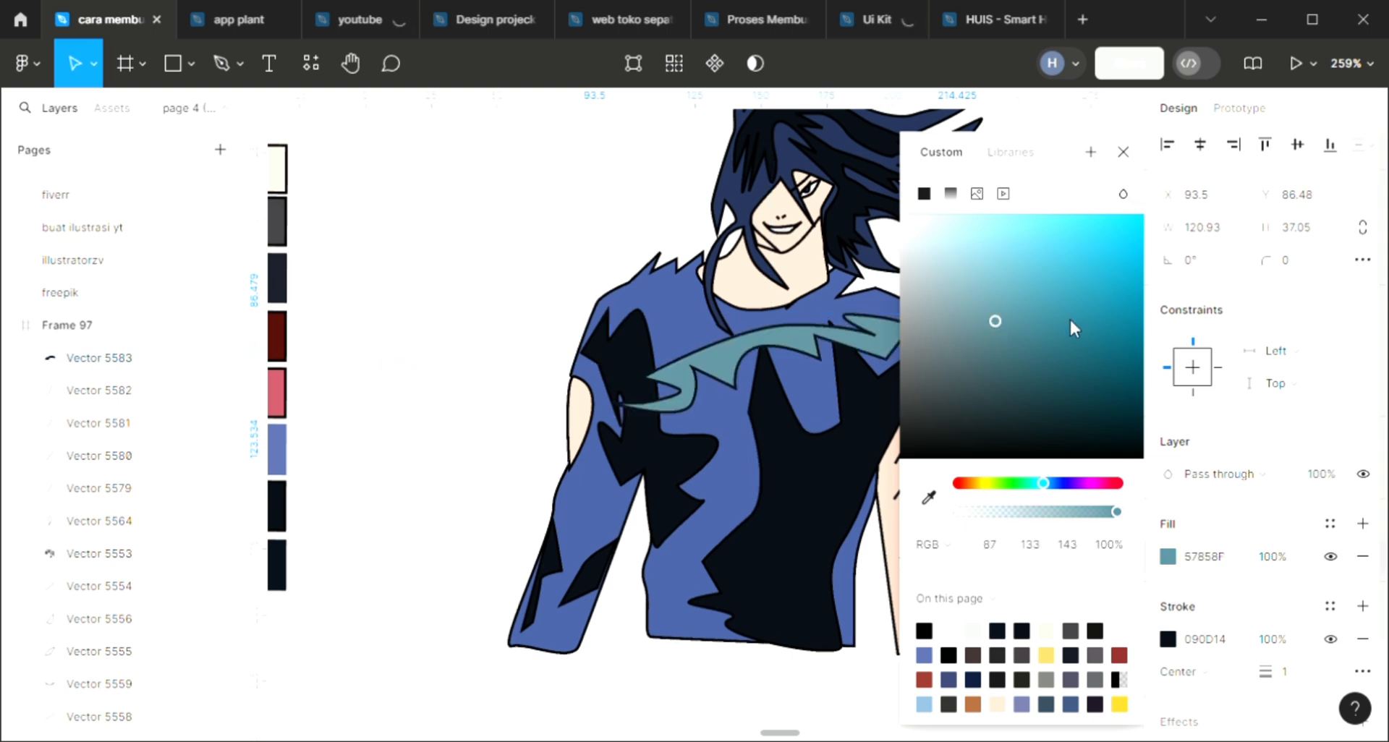
left_click(1065, 351)
left_click(1096, 289)
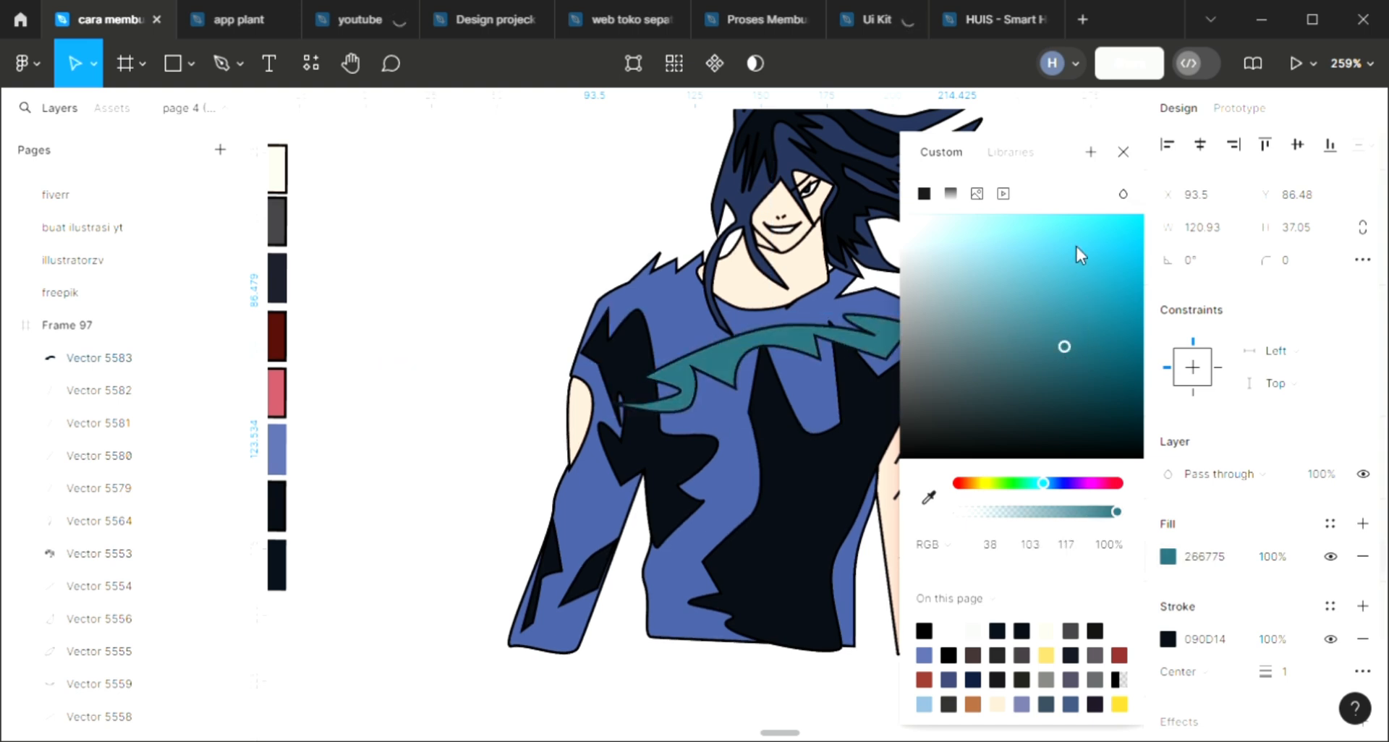
left_click(1027, 230)
left_click(1123, 152)
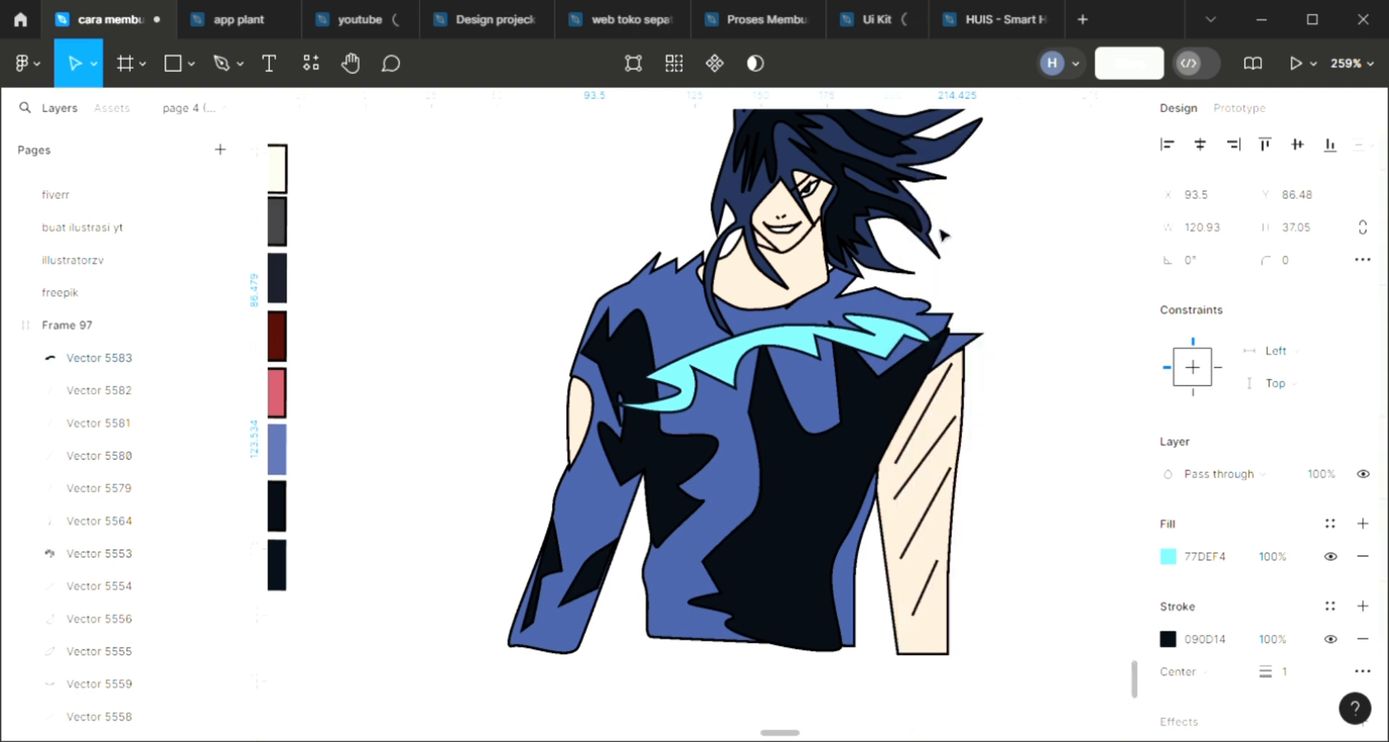
scroll(861, 328, "right", 2)
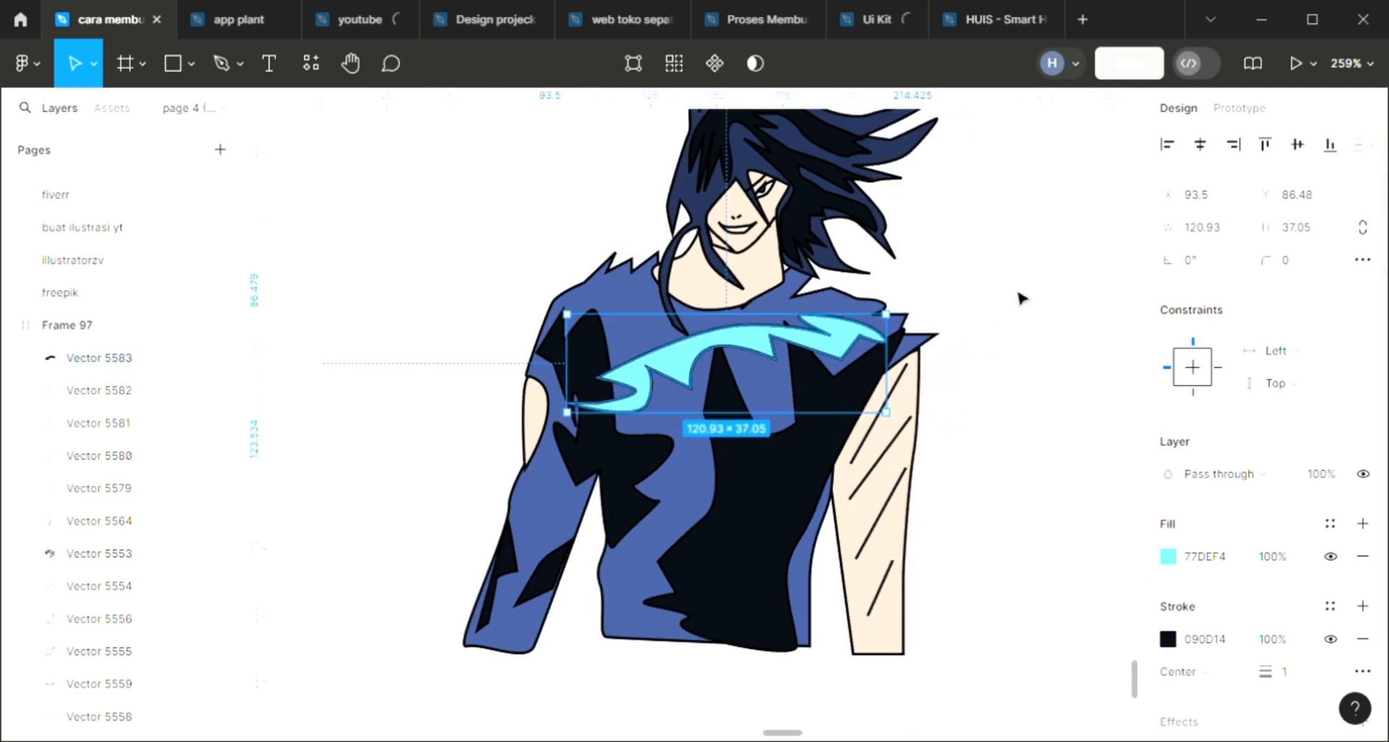
left_click(976, 280)
- Start a lightning bolt with the Pen tool at the shirt hem's corner beside the long sleeve, zigzagging up across the dark shading
scroll(977, 281, "up", 3)
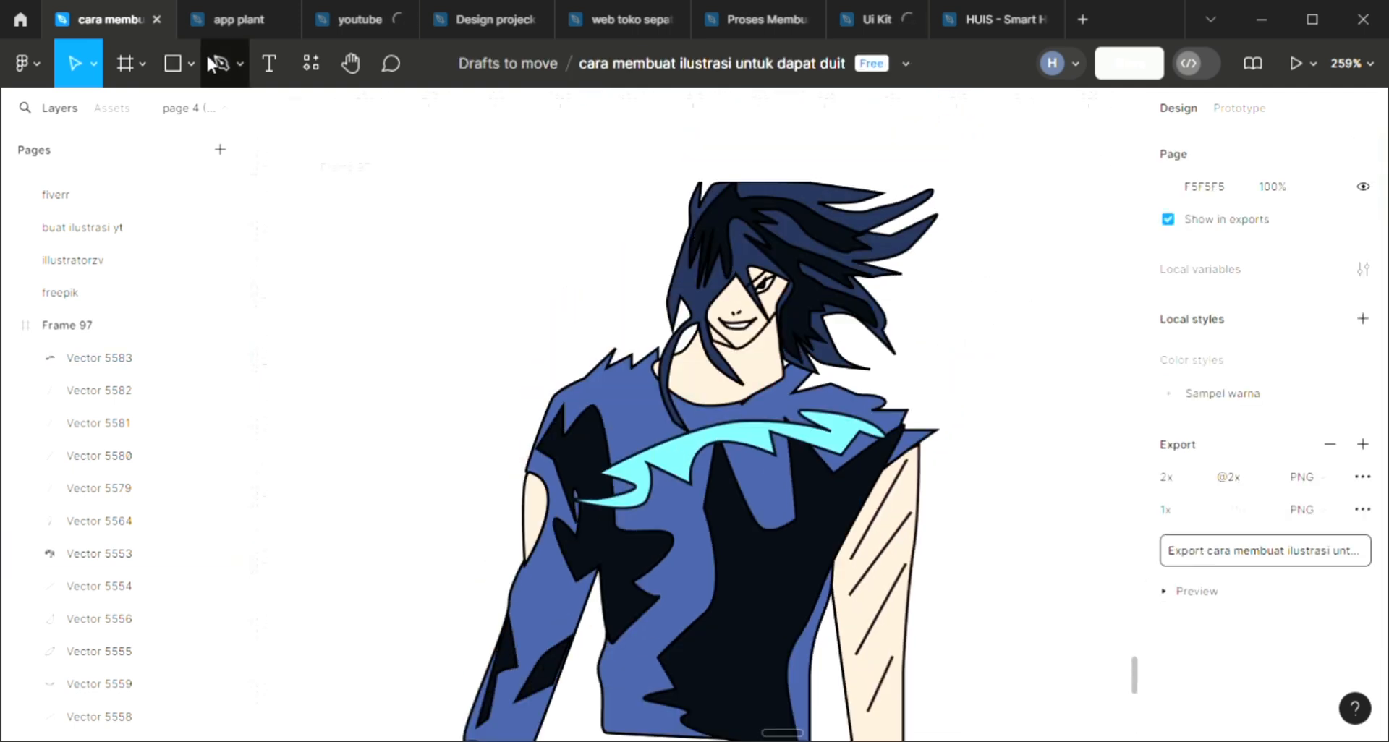
left_click(208, 56)
scroll(631, 336, "down", 2, "ctrl")
scroll(750, 527, "down", 3)
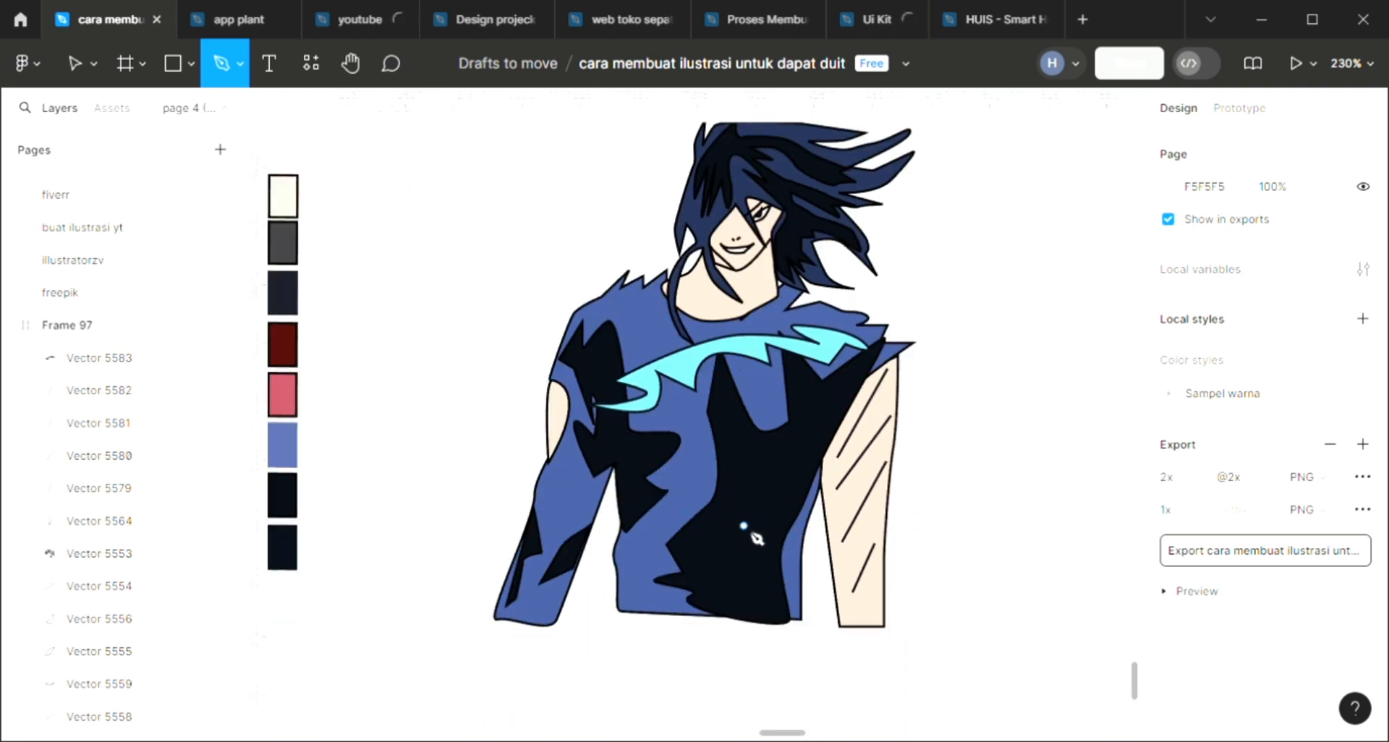
left_click(617, 582)
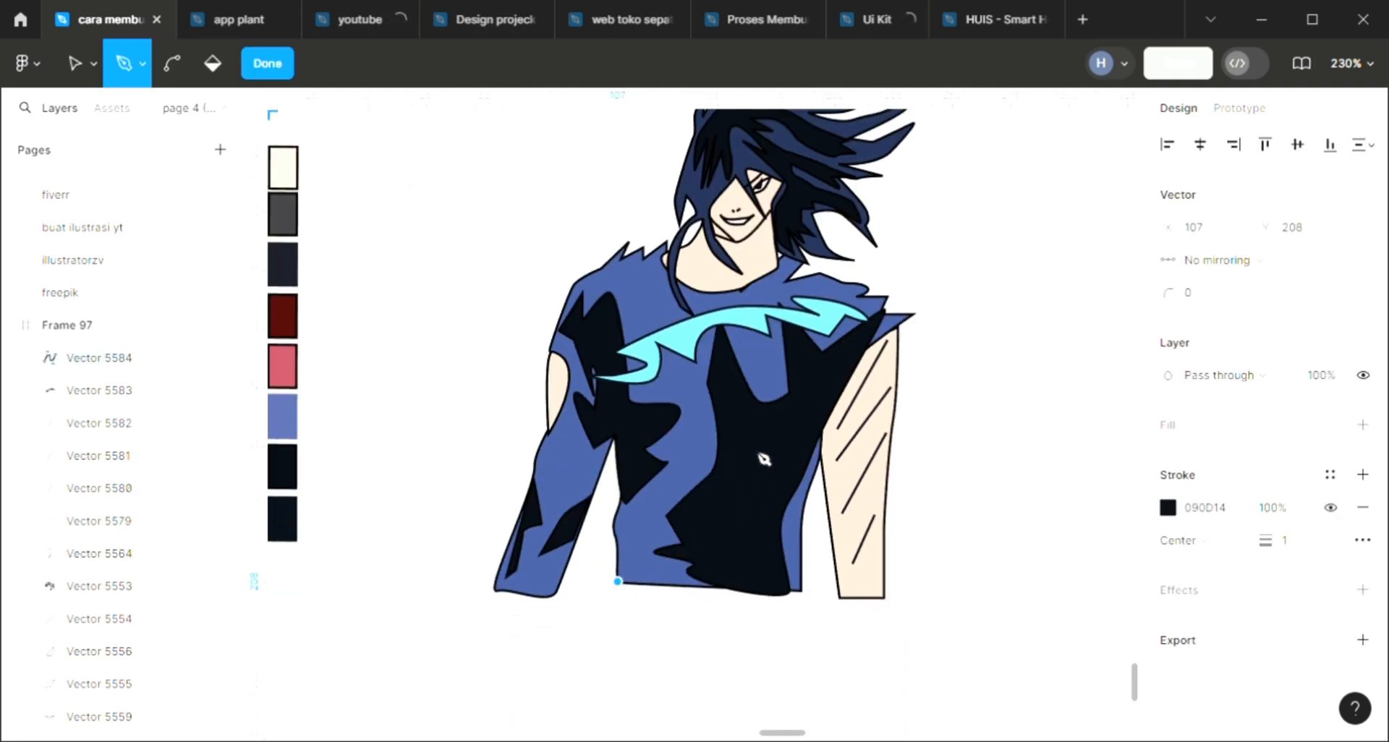
left_click(697, 503)
left_click(690, 534)
left_click_drag(729, 503, 737, 484)
left_click(752, 447)
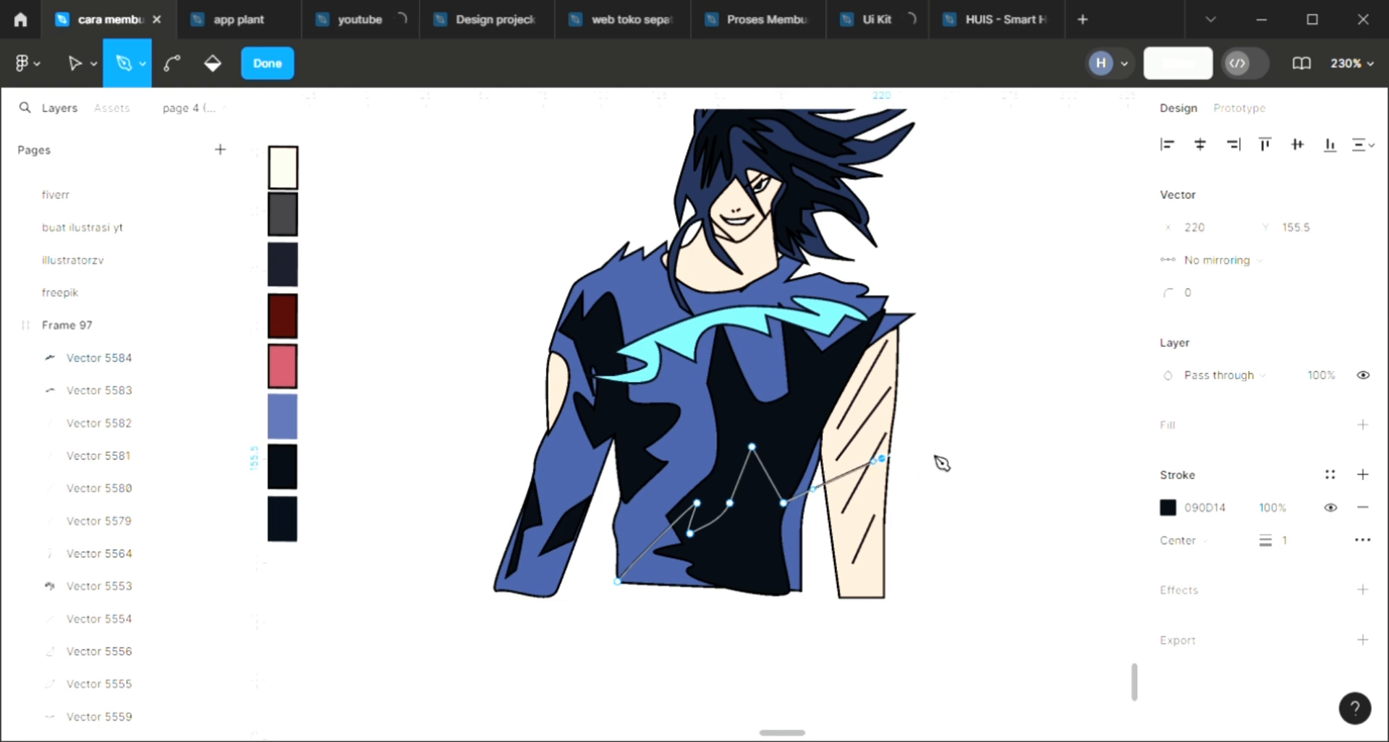
- Continue the lightning bolt outline past the bare arm, hooking it down and back into a pointed tip beside the forearm
left_click_drag(940, 446, 922, 489)
left_click(1013, 458)
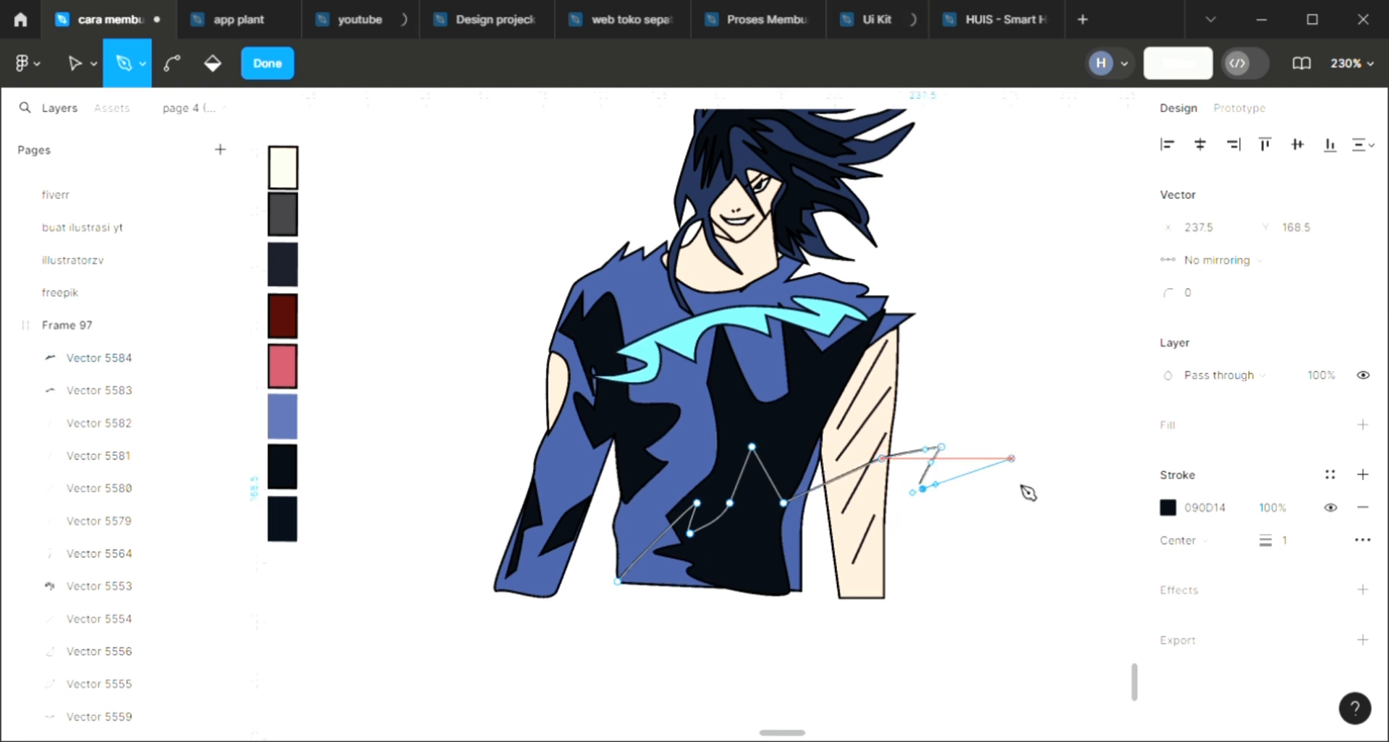
left_click_drag(1021, 558, 994, 540)
left_click(930, 581)
left_click(881, 616)
left_click(922, 558)
left_click(994, 489)
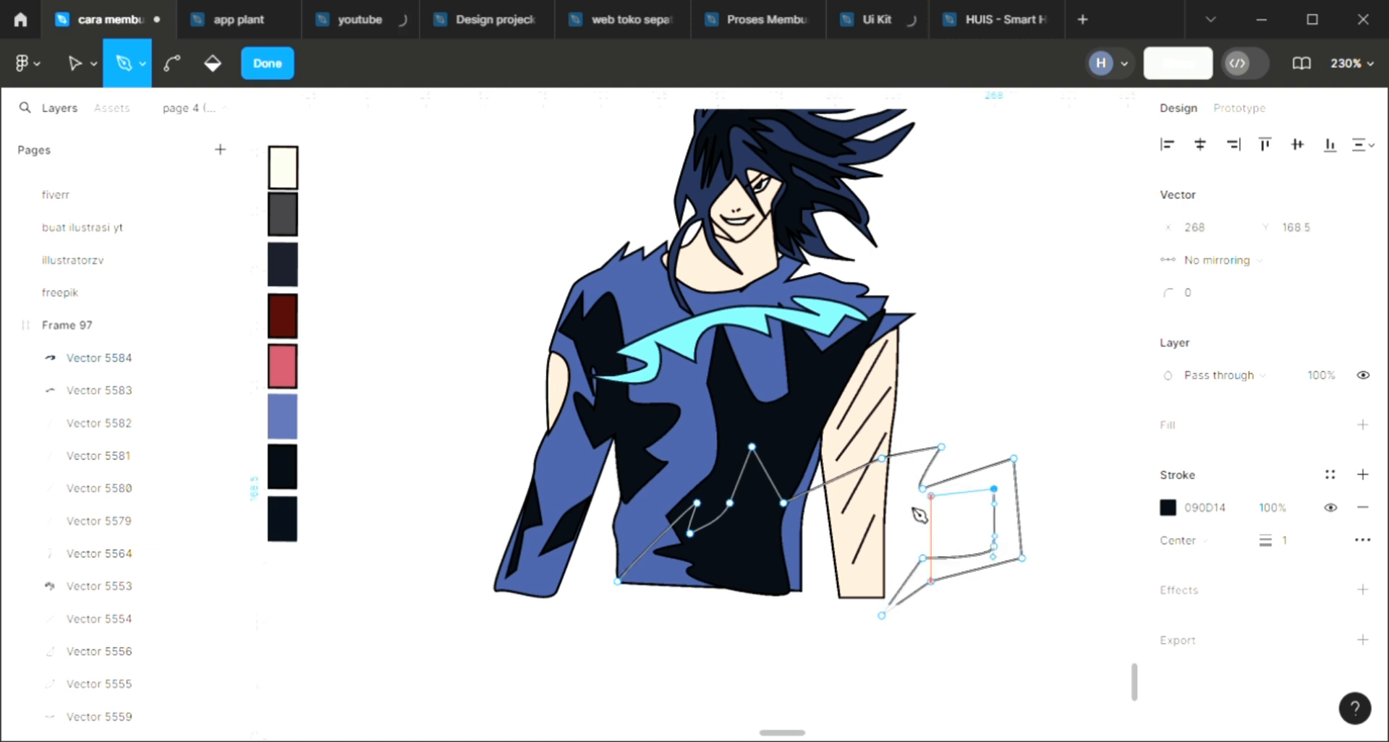
- Draw the lightning bolt's lower edge back across the arm and shirt and close the outline at its starting point
left_click(913, 510)
left_click(898, 476)
left_click(783, 525)
left_click(748, 498)
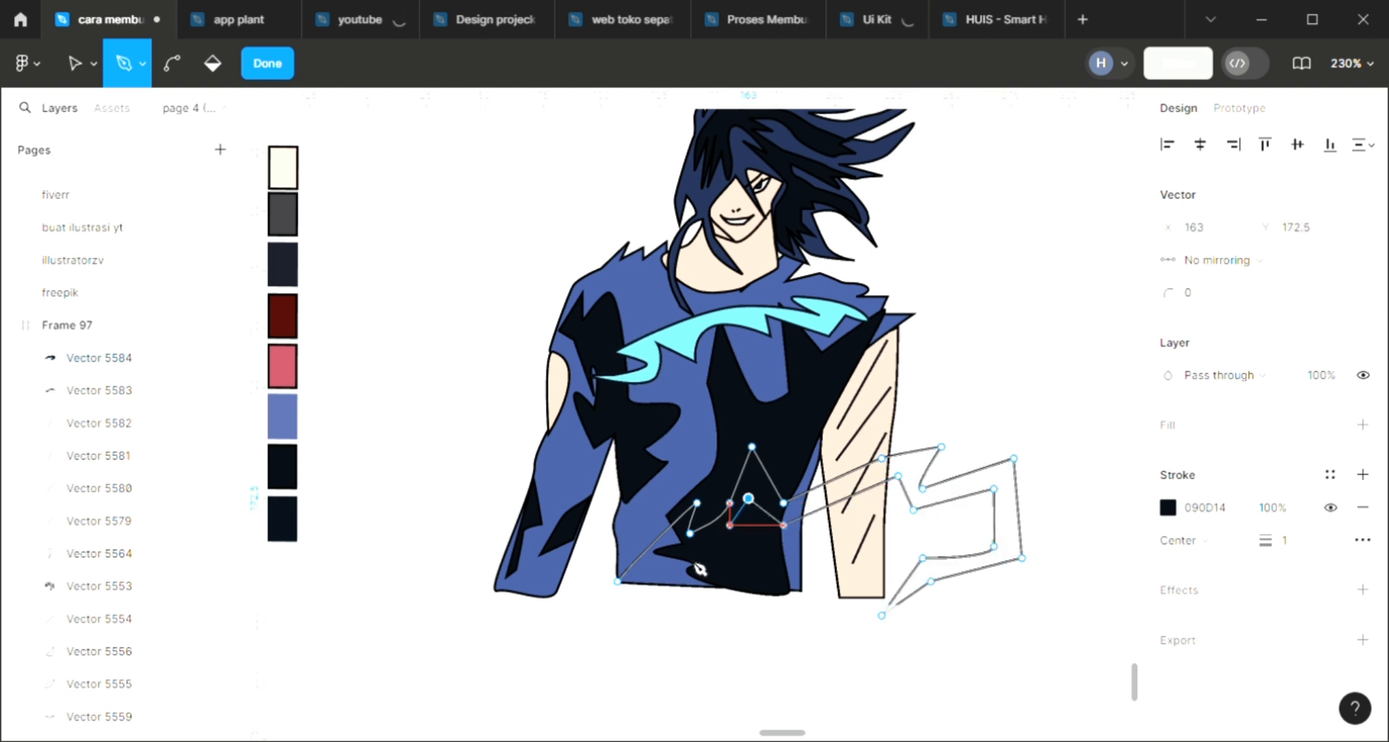
left_click(689, 558)
left_click_drag(674, 541, 669, 546)
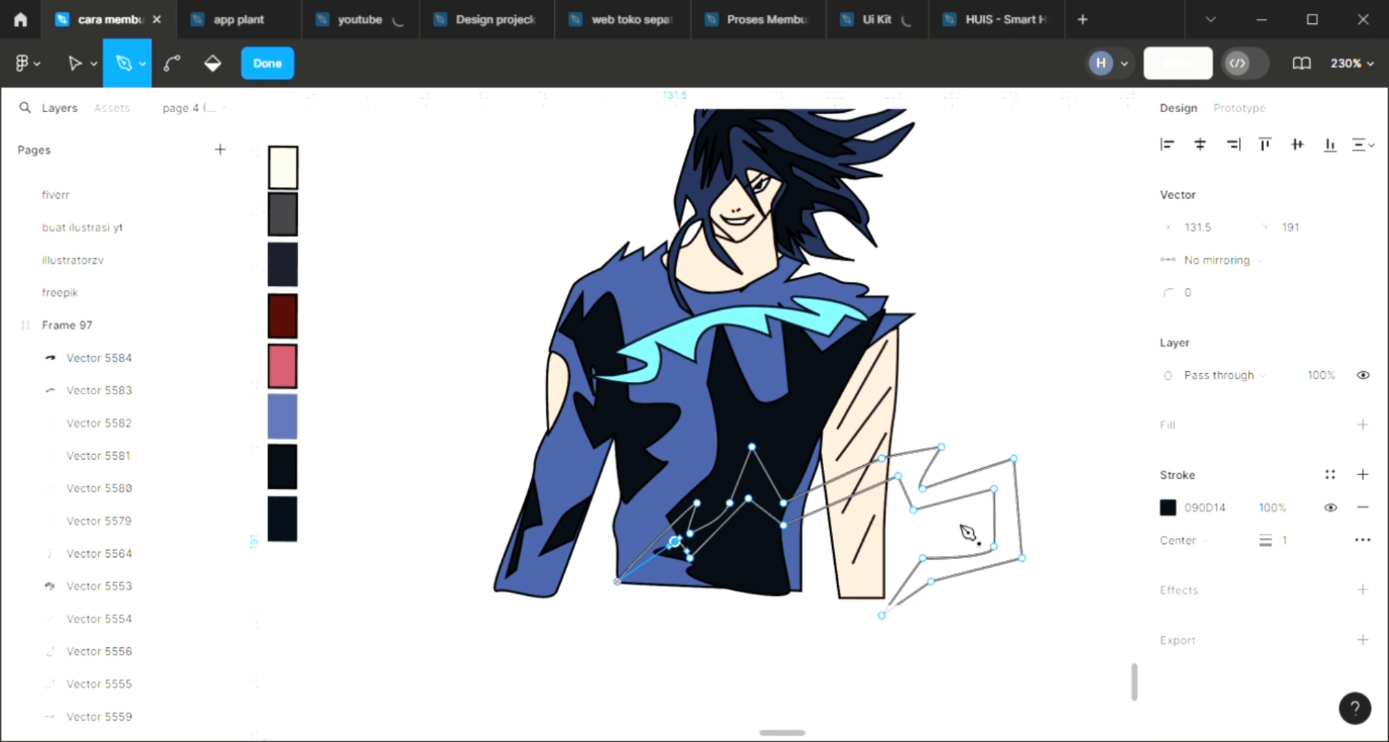
- Fill the lightning bolt with the cyan 77DEF4 sampled from the chest streak
left_click(1362, 424)
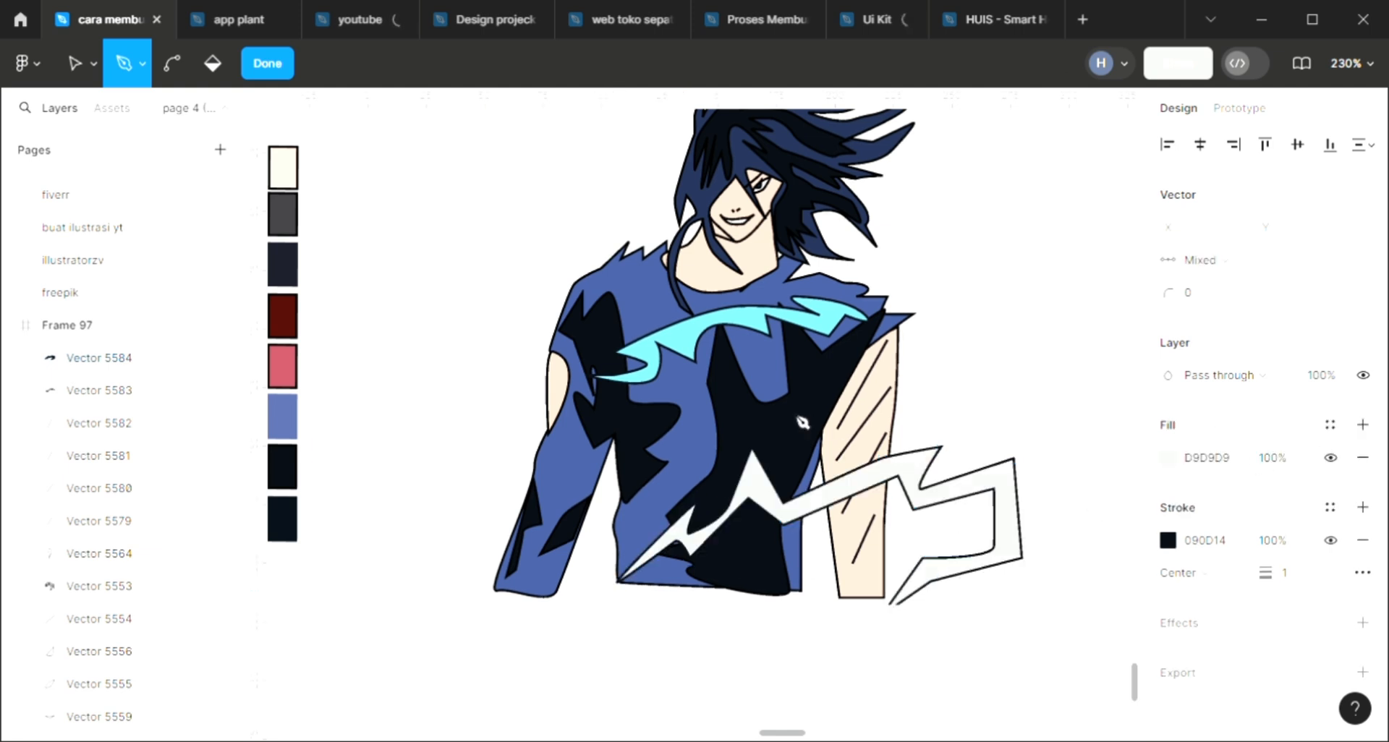
key("i")
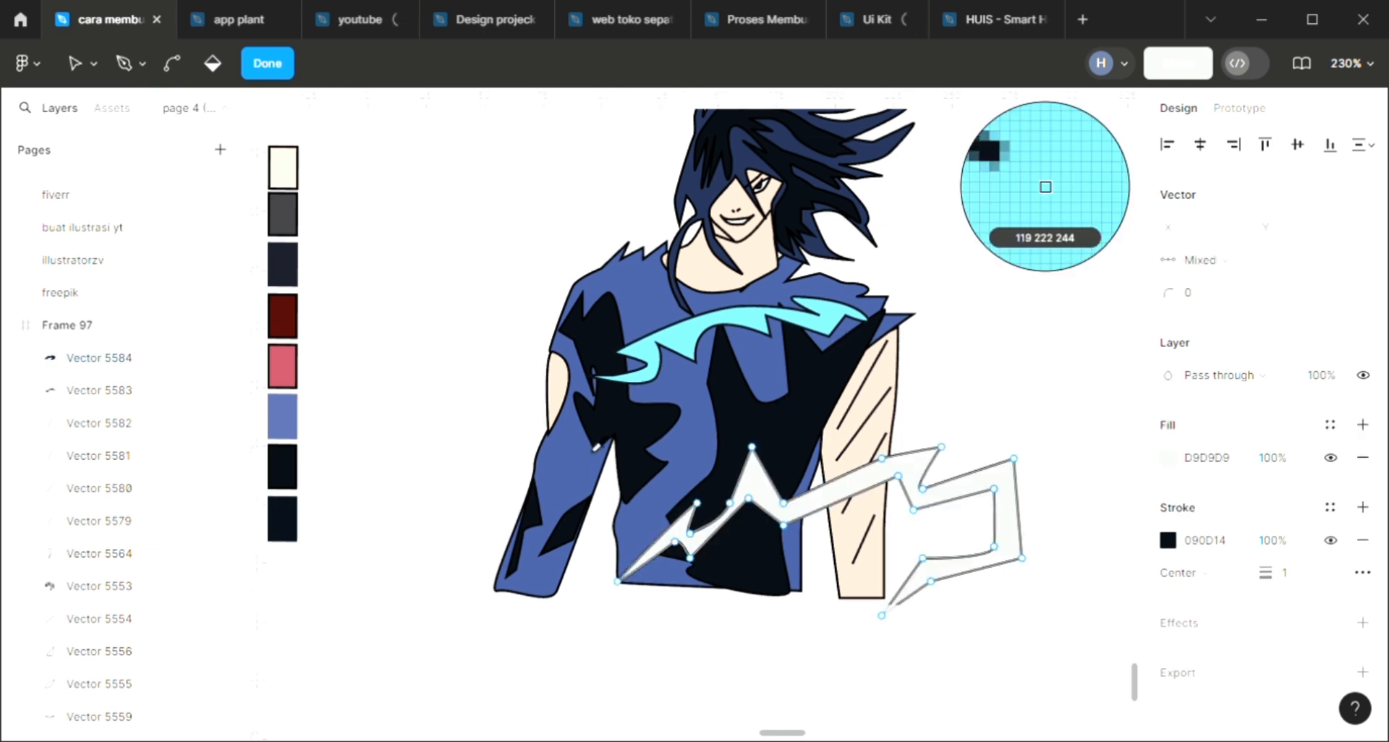
left_click(1045, 187)
key("Escape")
left_click(507, 329)
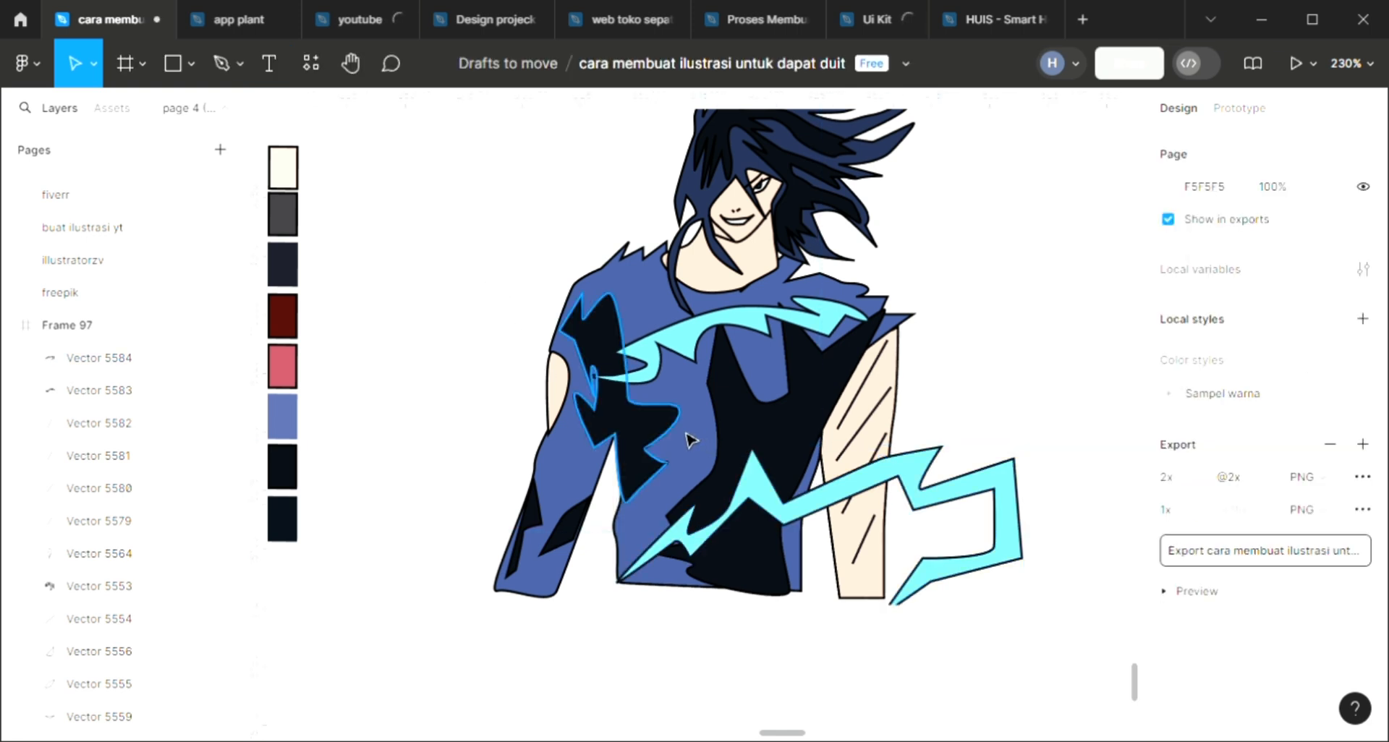
- Give the frame behind the character a pink E58484 fill and convert it to a linear gradient
scroll(518, 393, "up", 1)
scroll(518, 395, "up", 1)
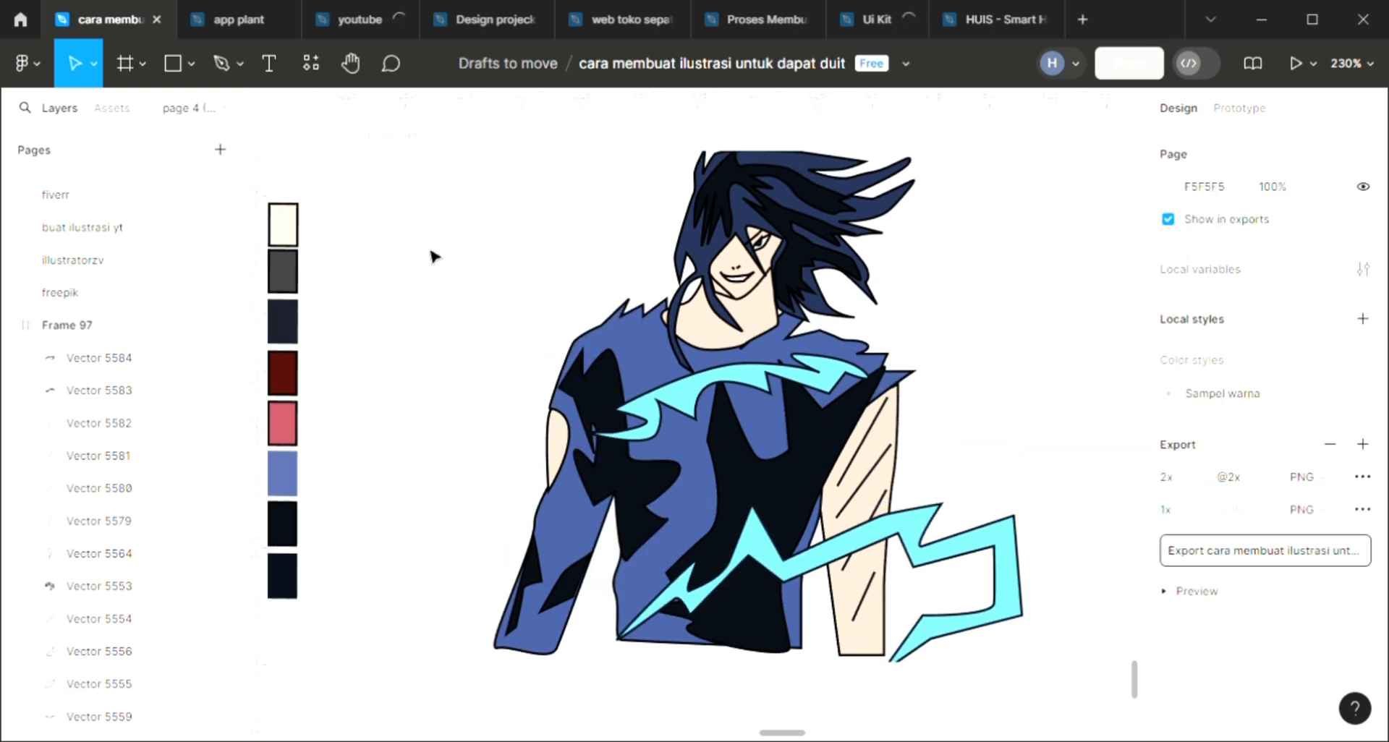
left_click(1061, 499)
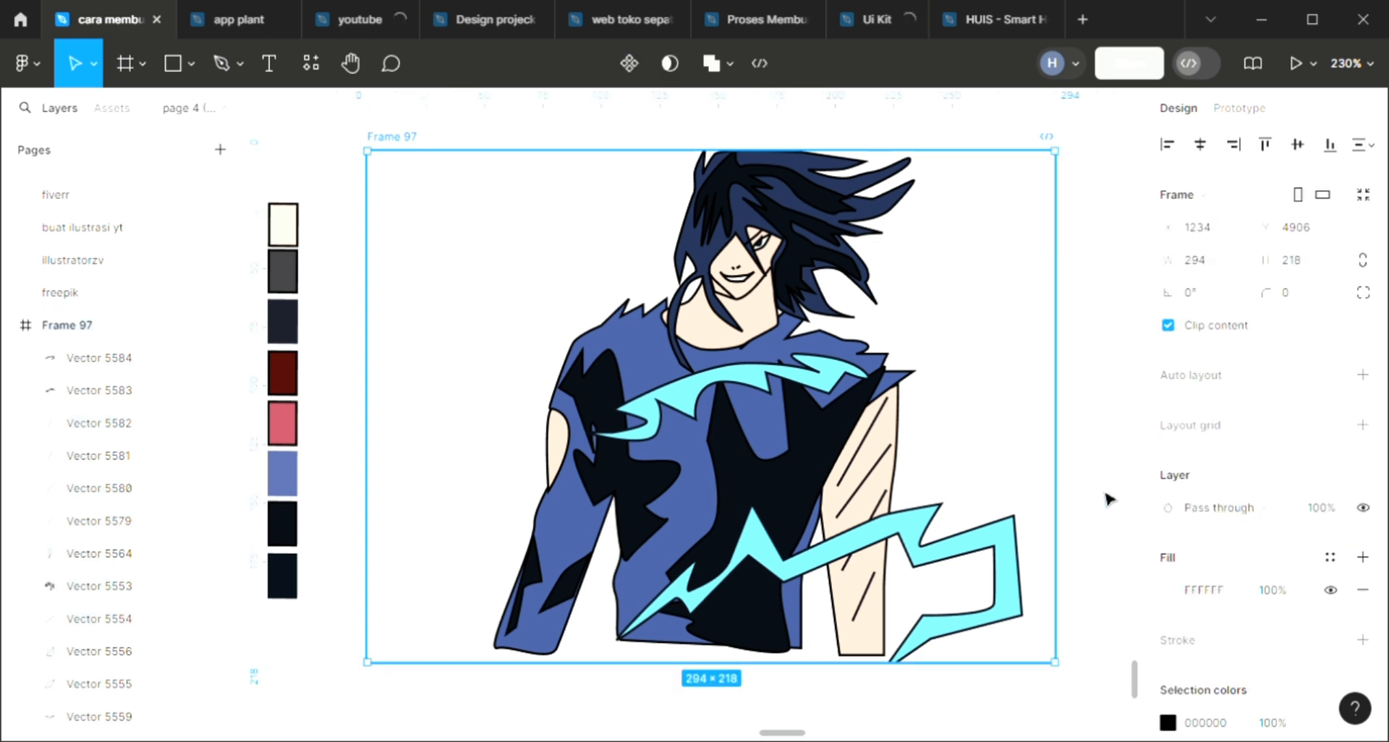
scroll(1107, 496, "right", 3)
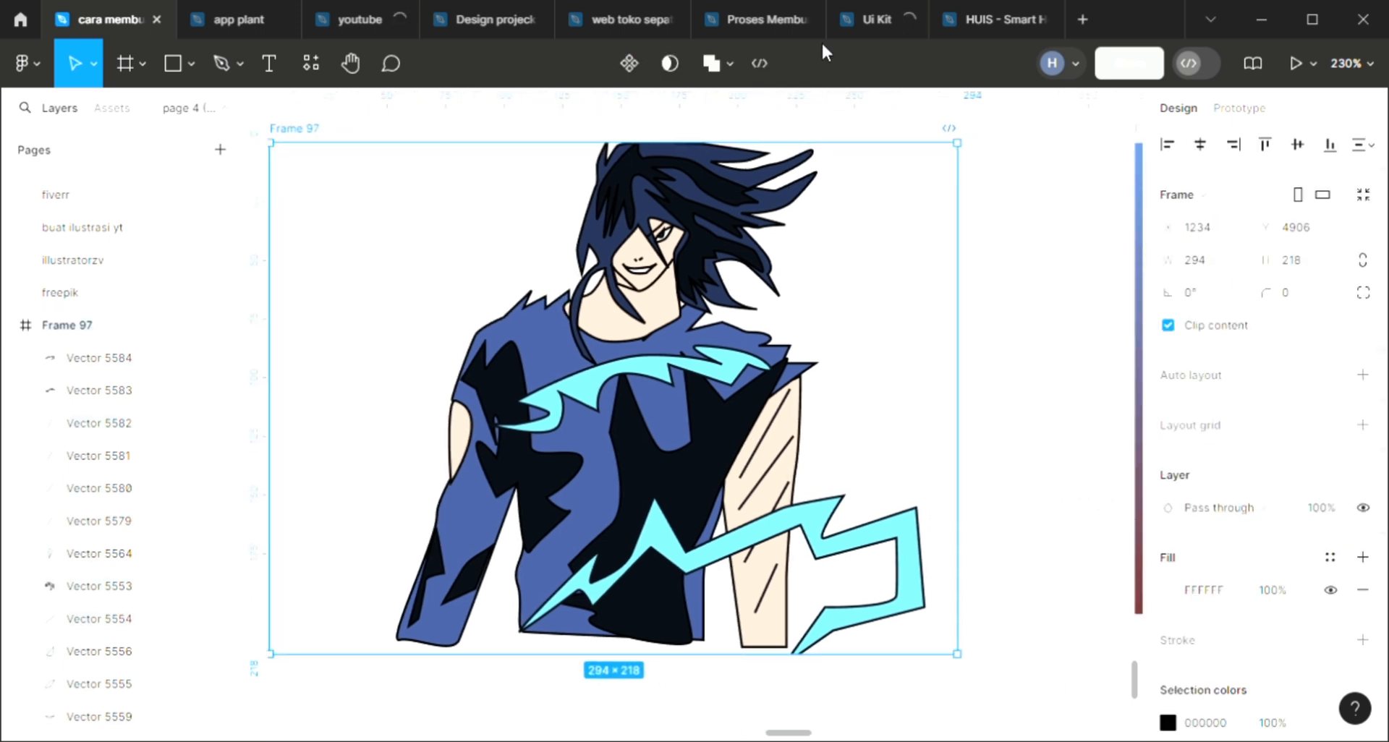
left_click(1167, 590)
left_click(1003, 238)
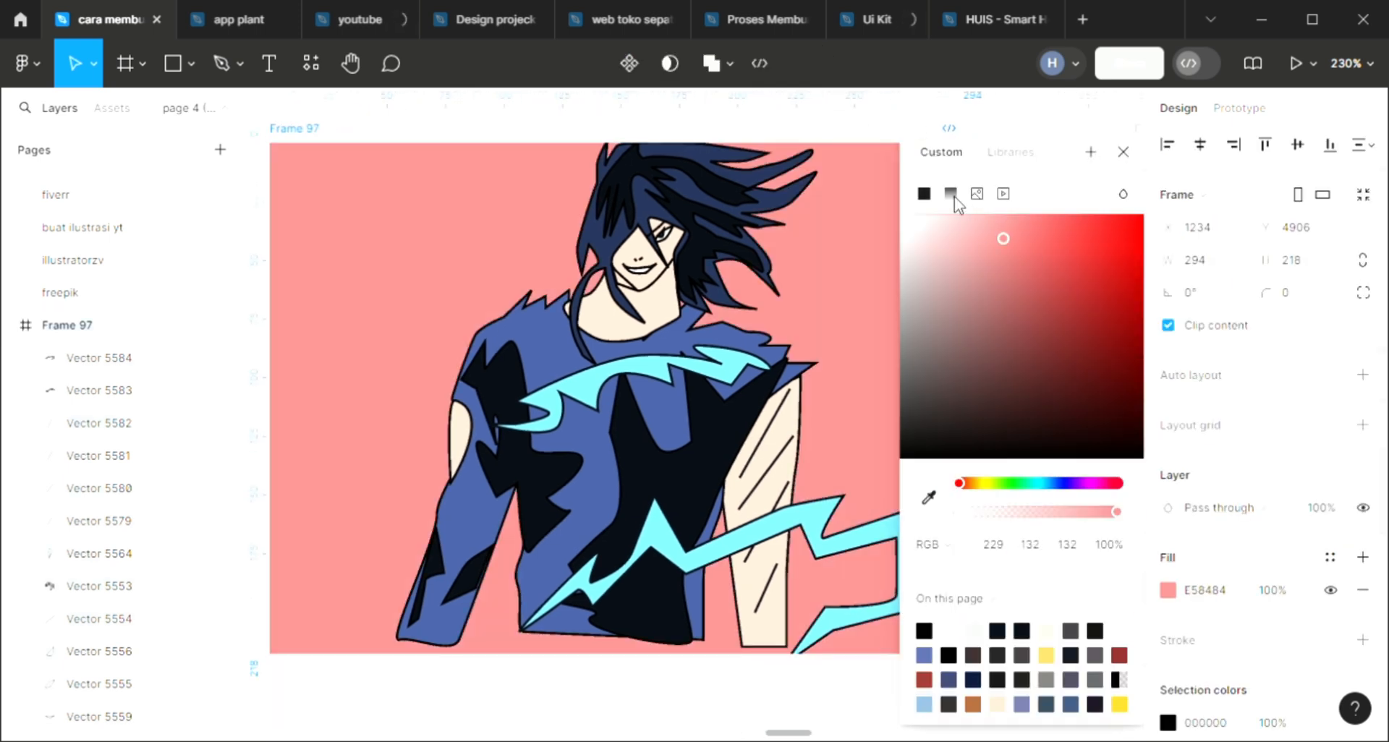
left_click(951, 193)
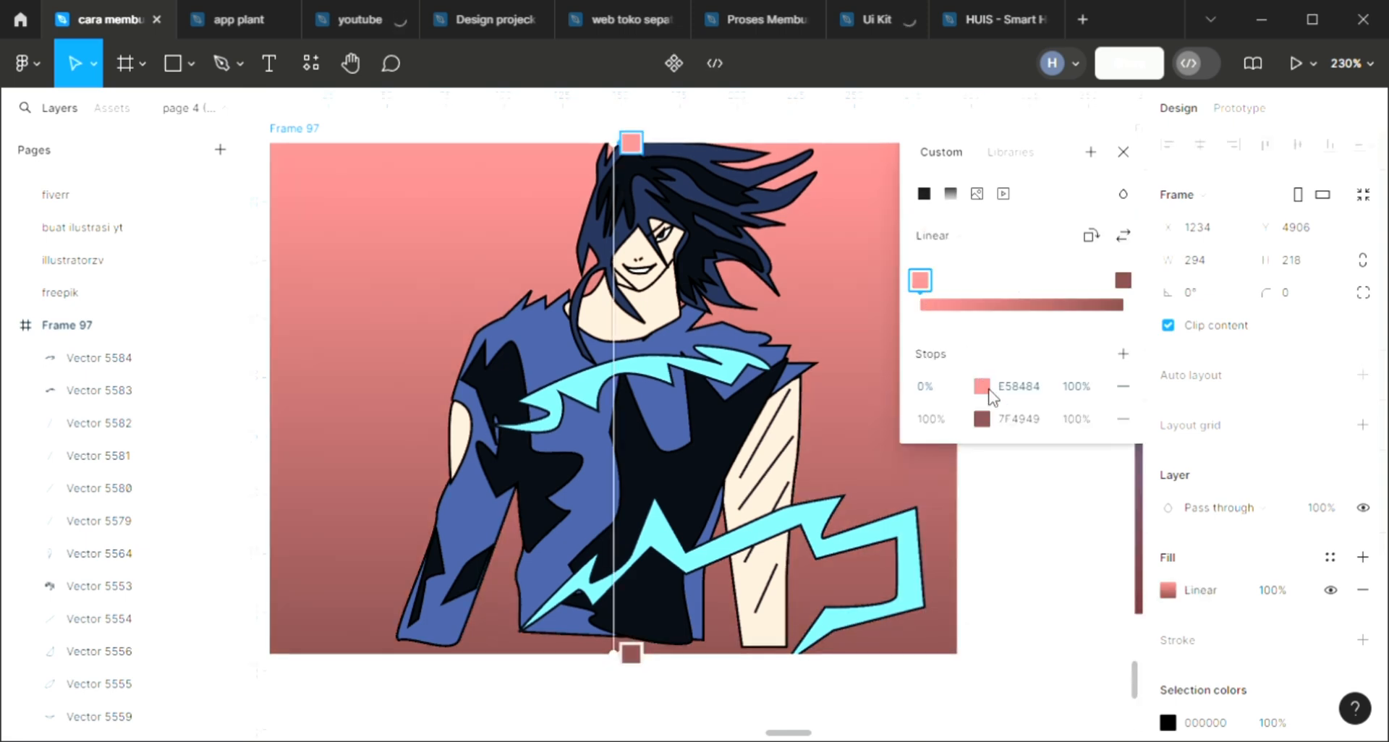
- Set the background gradient's 0% stop to light green 84E599 and deselect the frame
left_click(982, 387)
left_click(774, 484)
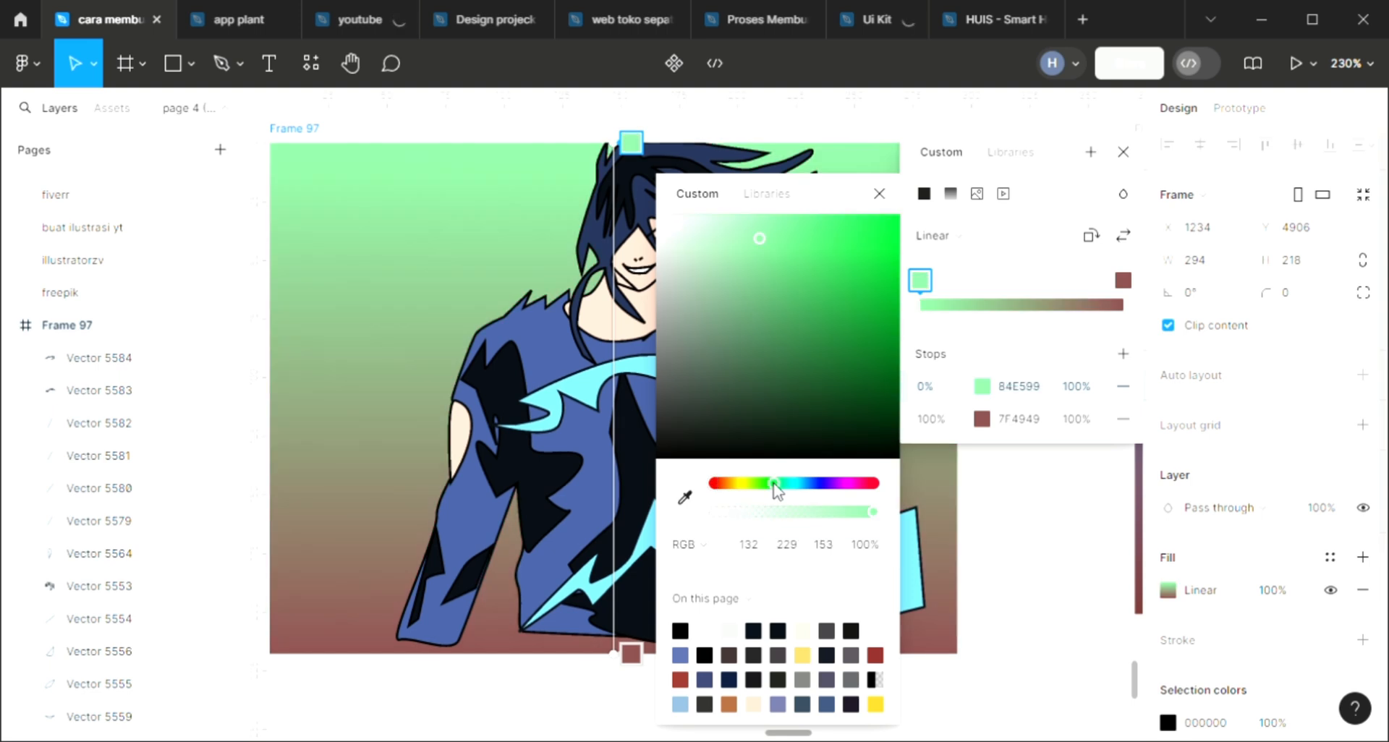
left_click(1123, 153)
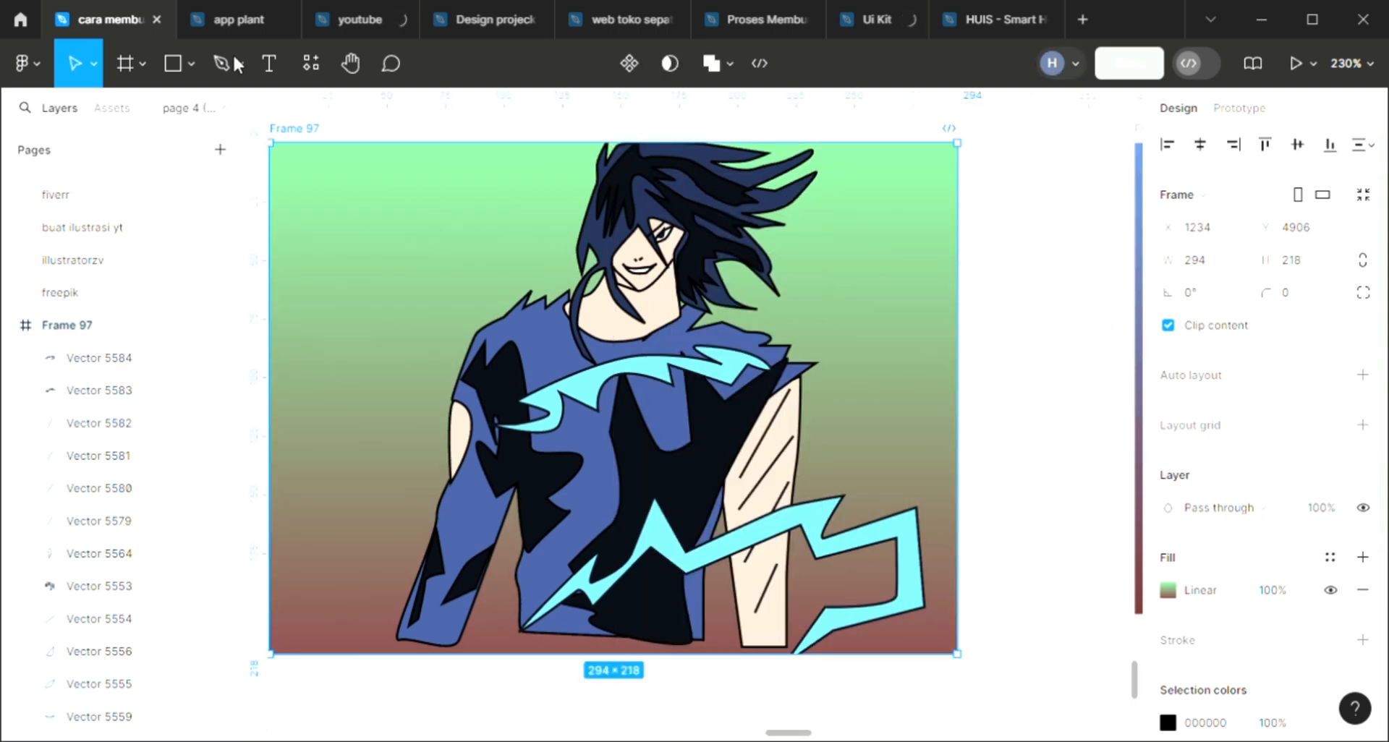
key("Escape")
- Draw one edge of a new lightning bolt with the Pen tool, zigzagging from the long-sleeved shoulder down to the cuff
left_click(214, 62)
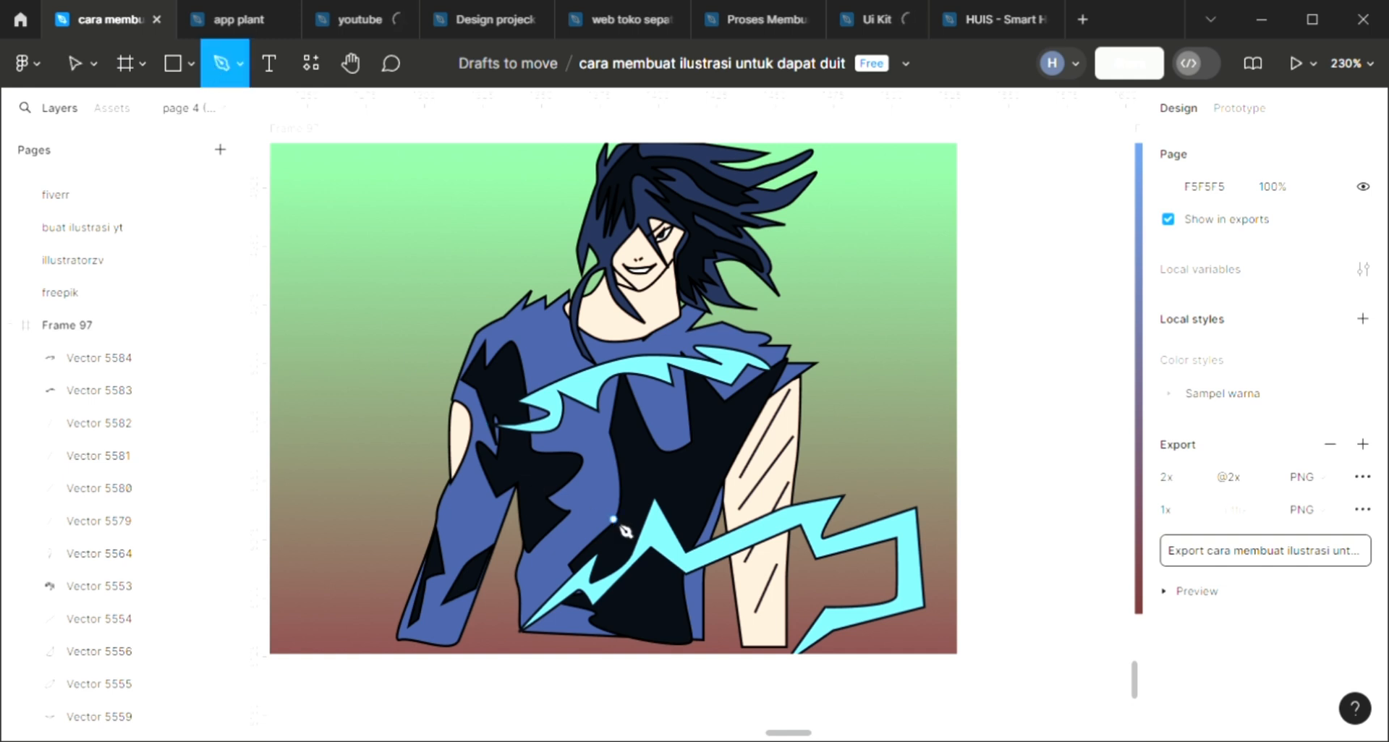
scroll(625, 531, "left", 4)
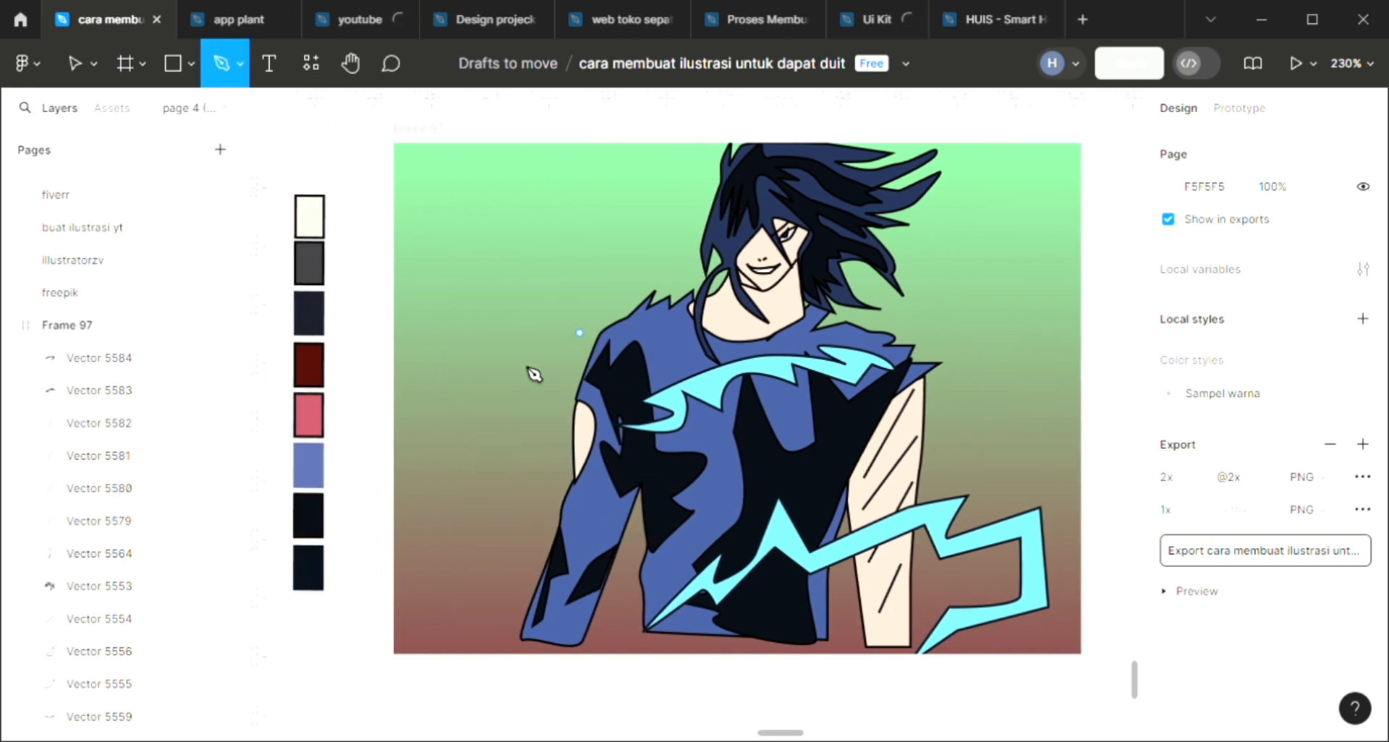
left_click(420, 391)
left_click(486, 435)
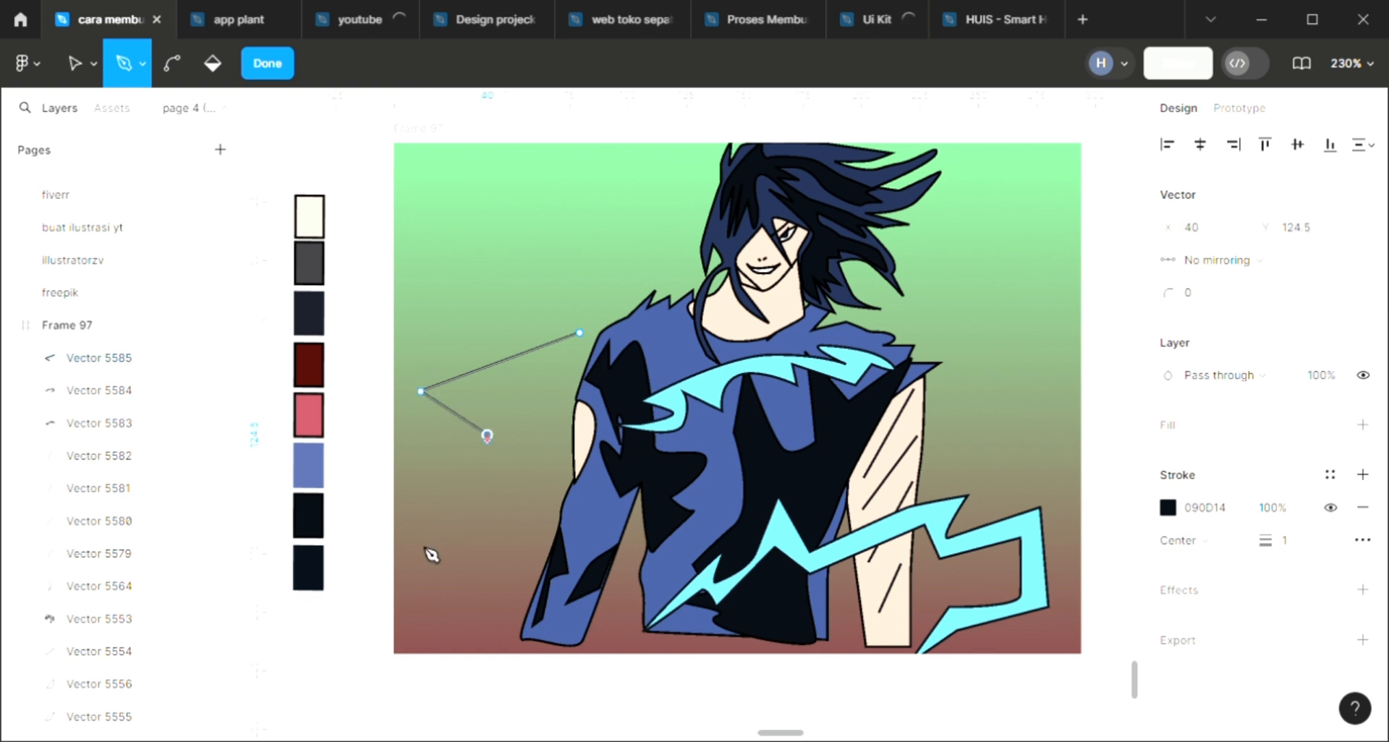
key("ctrl+z")
left_click(615, 459)
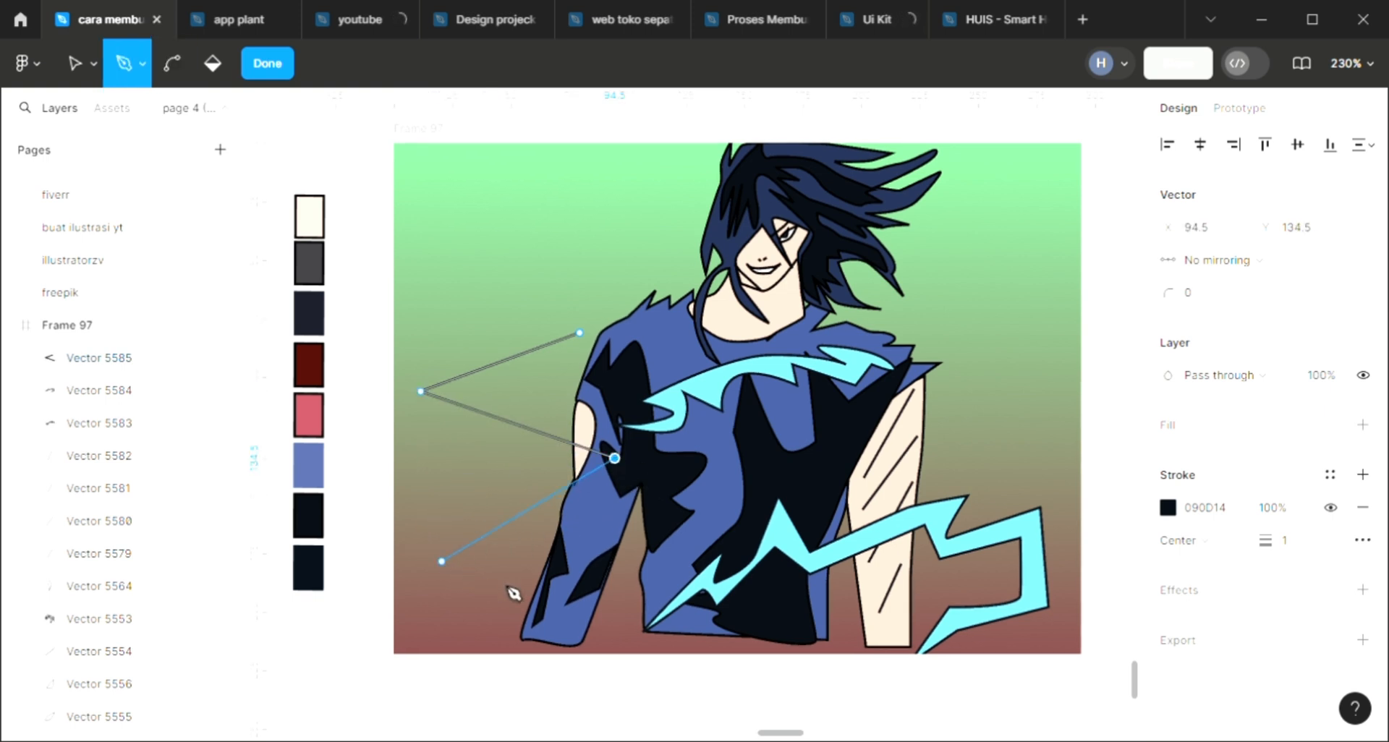
left_click(441, 560)
left_click(593, 567)
left_click(554, 626)
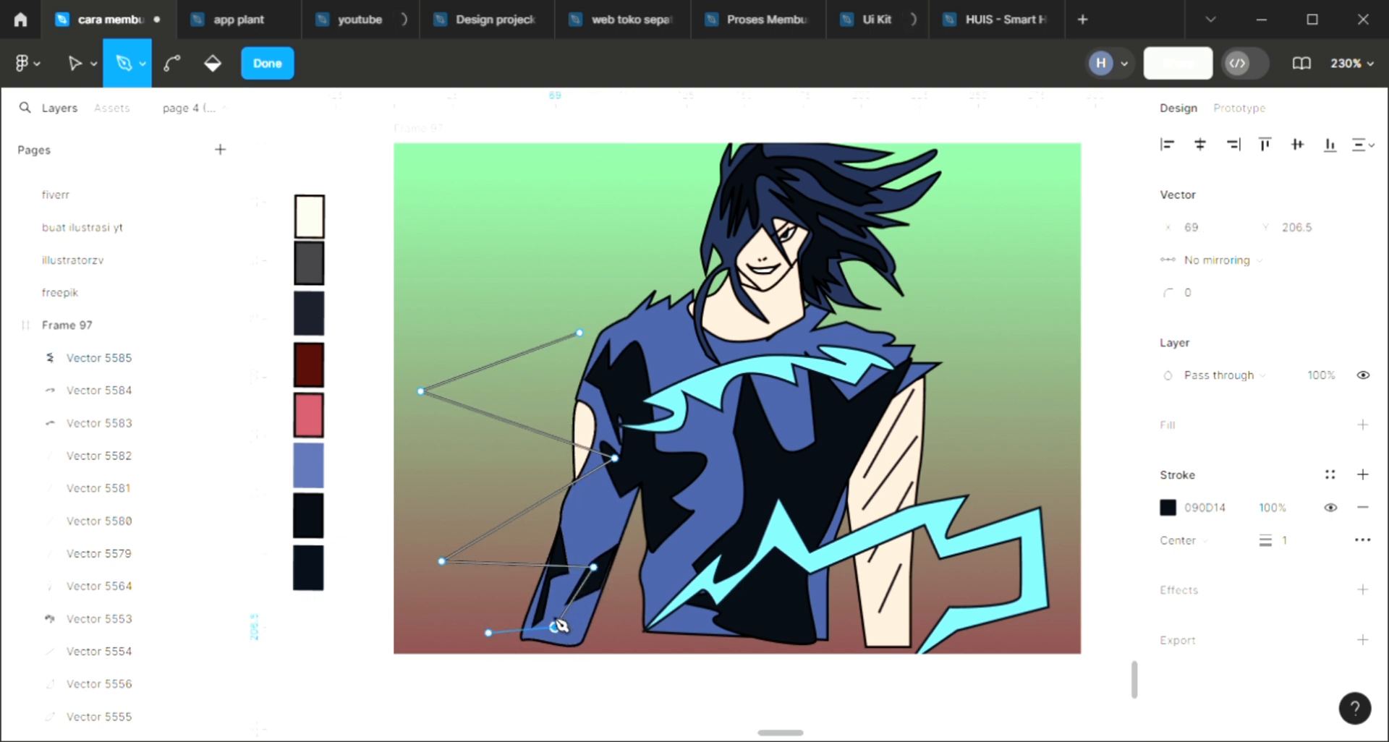
- Draw the bolt's parallel return edge back up beside the sleeve and close the outline at its starting point by the shoulder
left_click(555, 588)
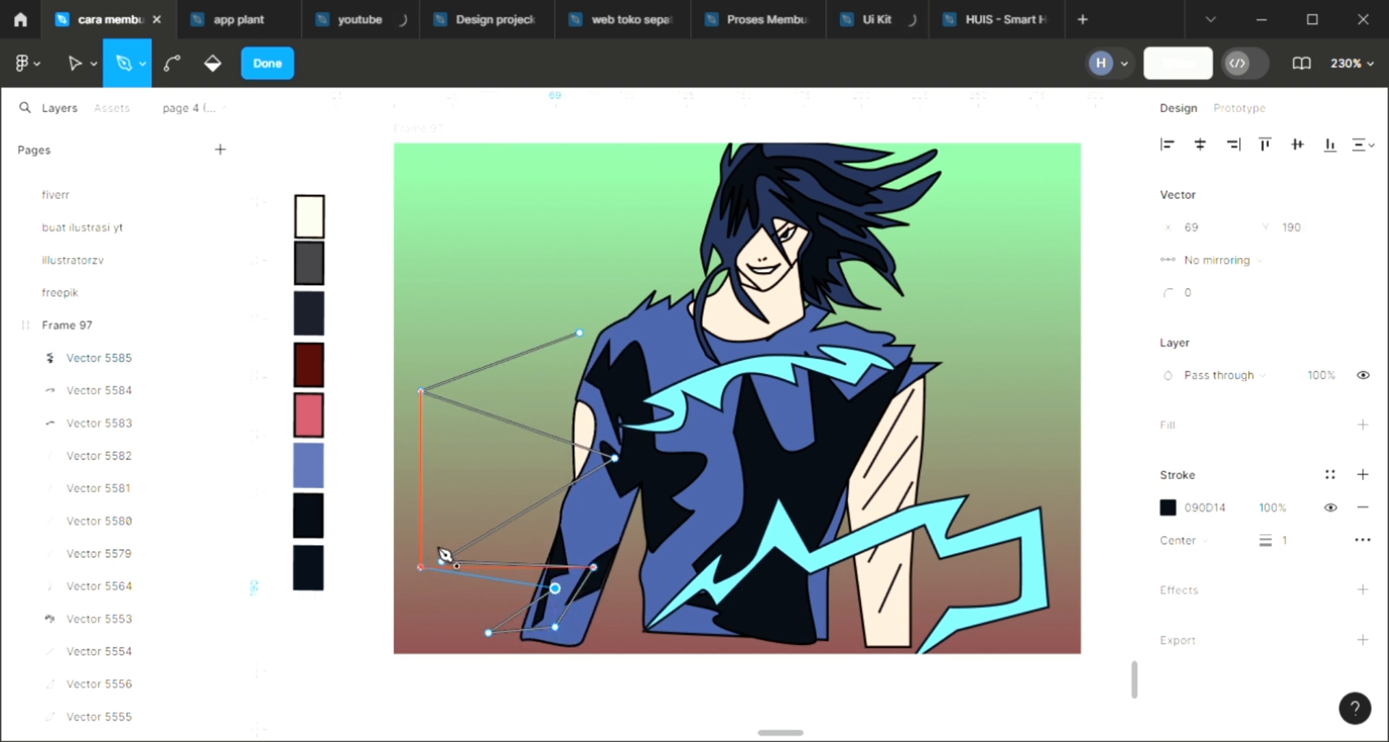
left_click_drag(420, 567, 467, 520)
left_click_drag(571, 458, 476, 427)
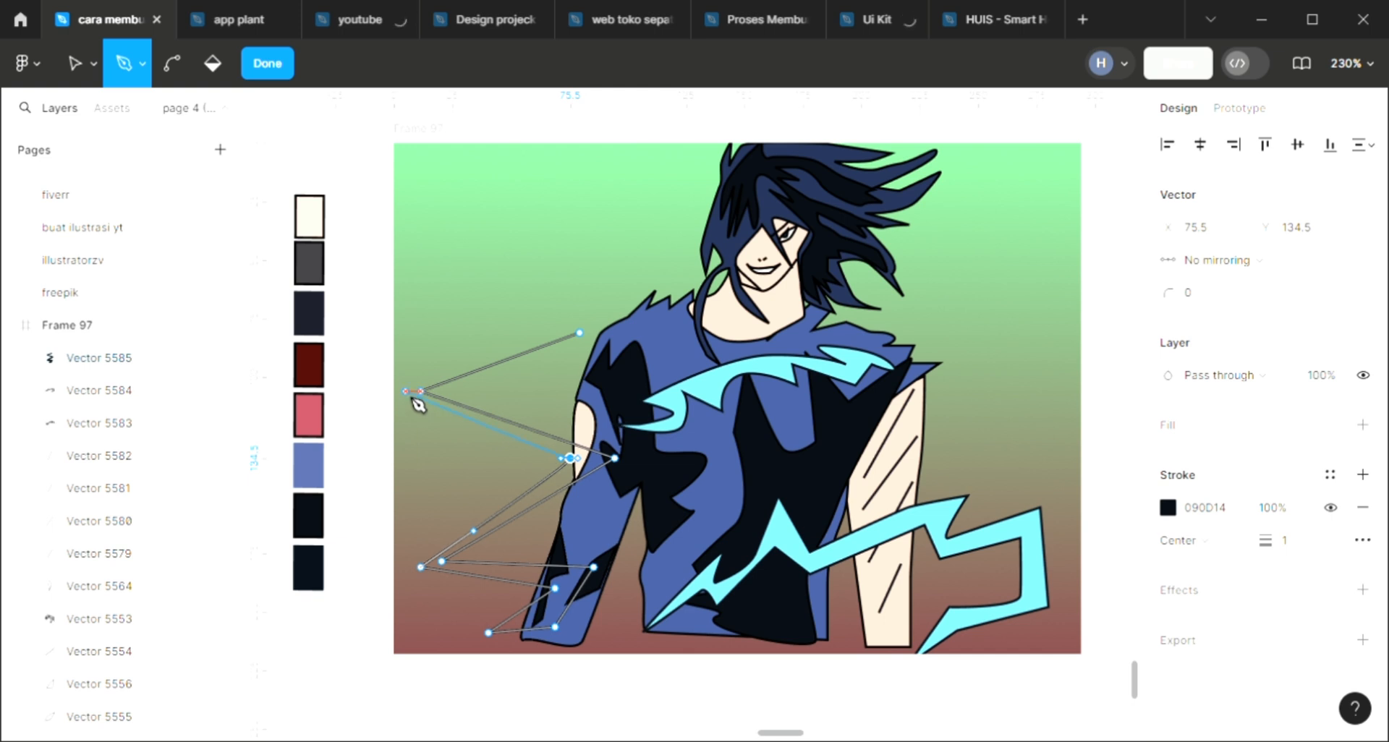
left_click(405, 391)
left_click(593, 302)
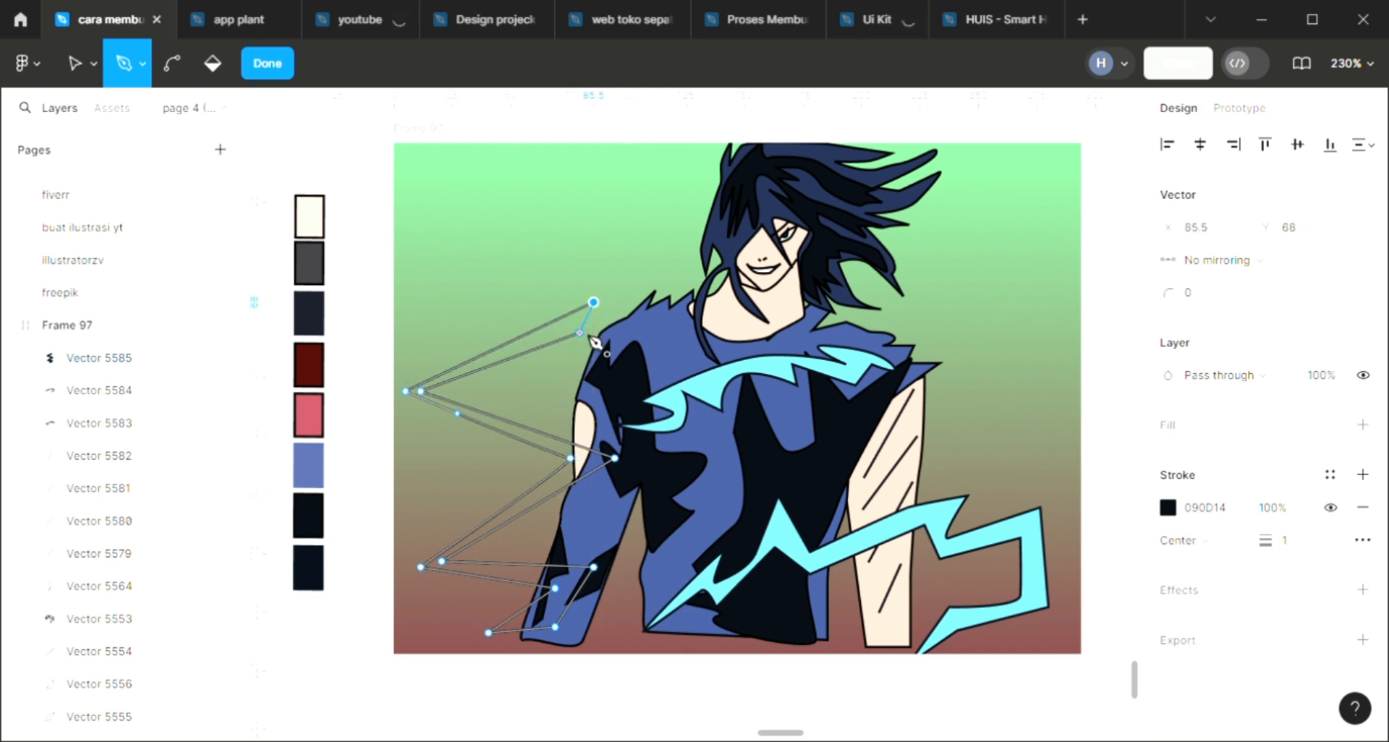
left_click(590, 338)
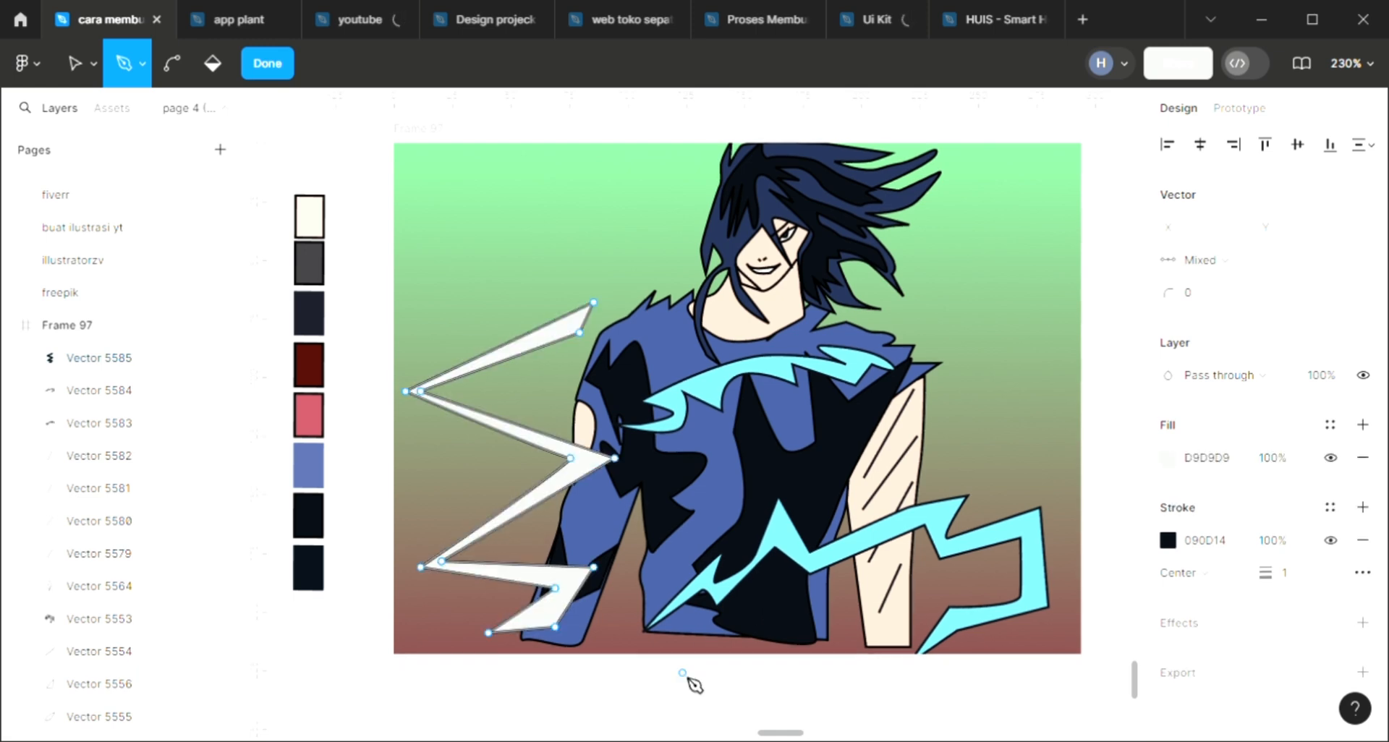
- Fill the zigzag bolt beside the sleeve with the cyan 77DEF4 sampled from the chest streak and deselect it
key("i")
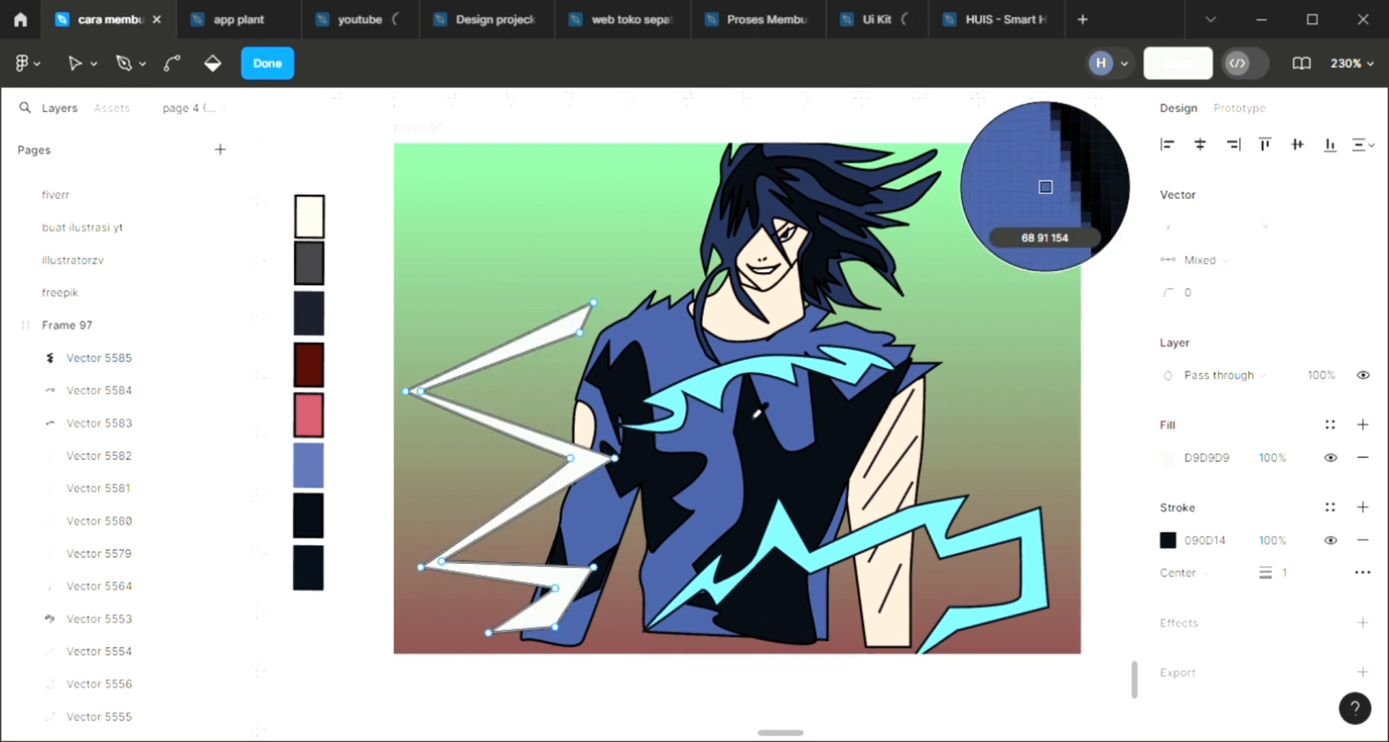
left_click(781, 387)
key("Escape")
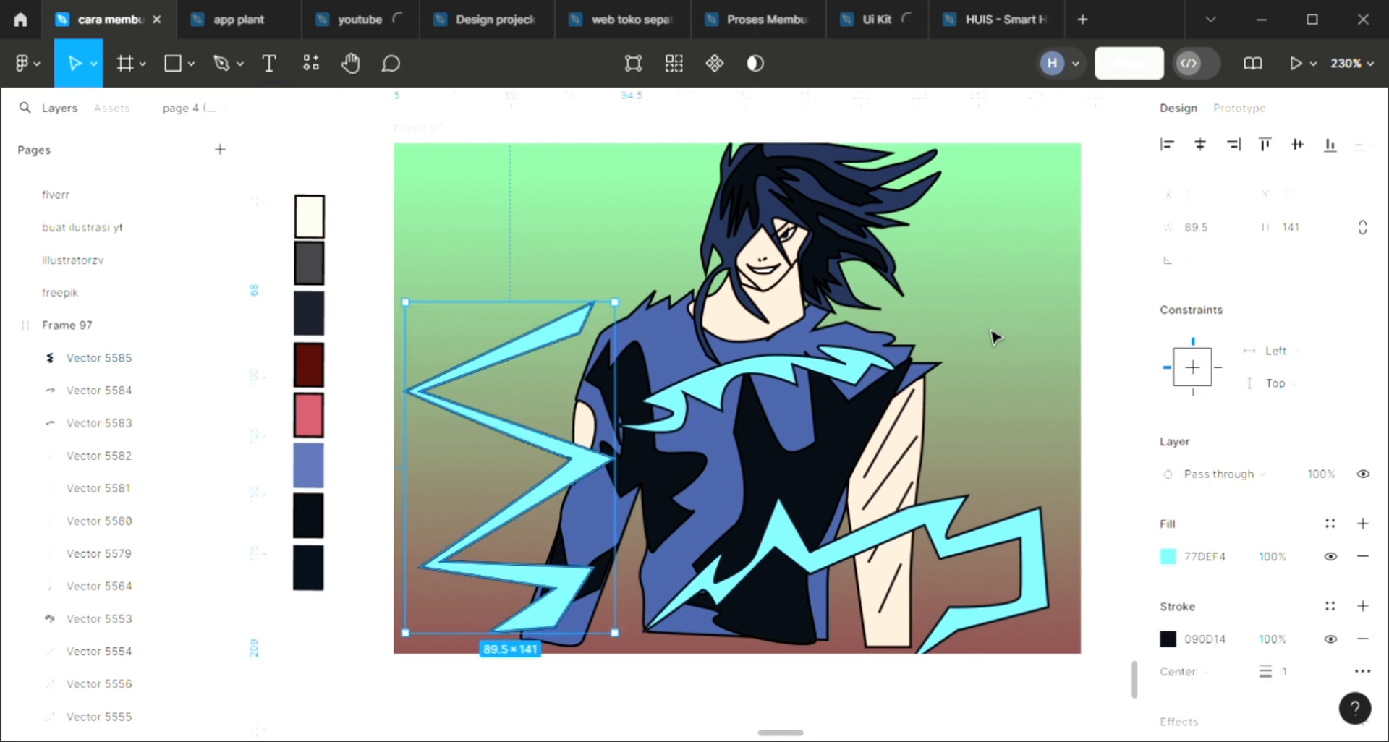
key("Escape")
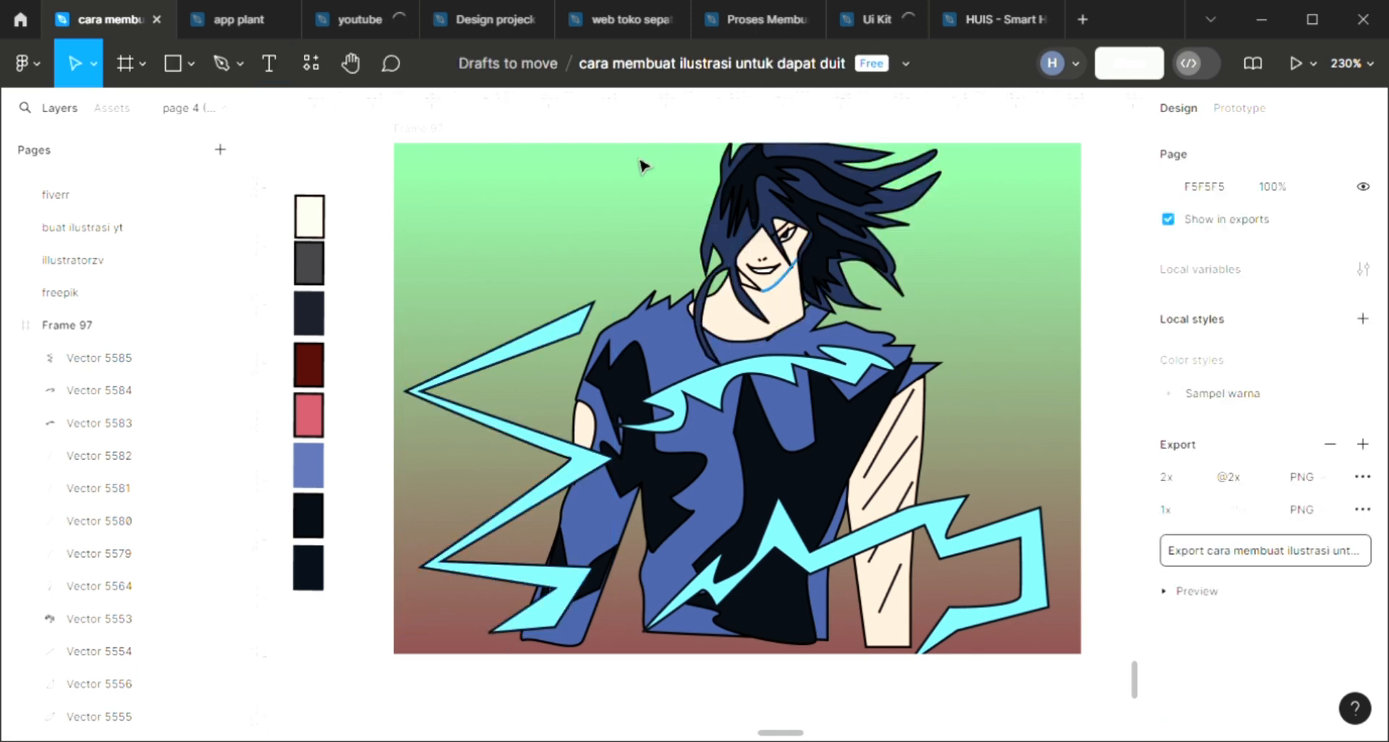
- Draw a narrow closed four-sided streak with the Pen tool from the corner of the smile down to the jawline
left_click(217, 69)
scroll(881, 311, "up", 5)
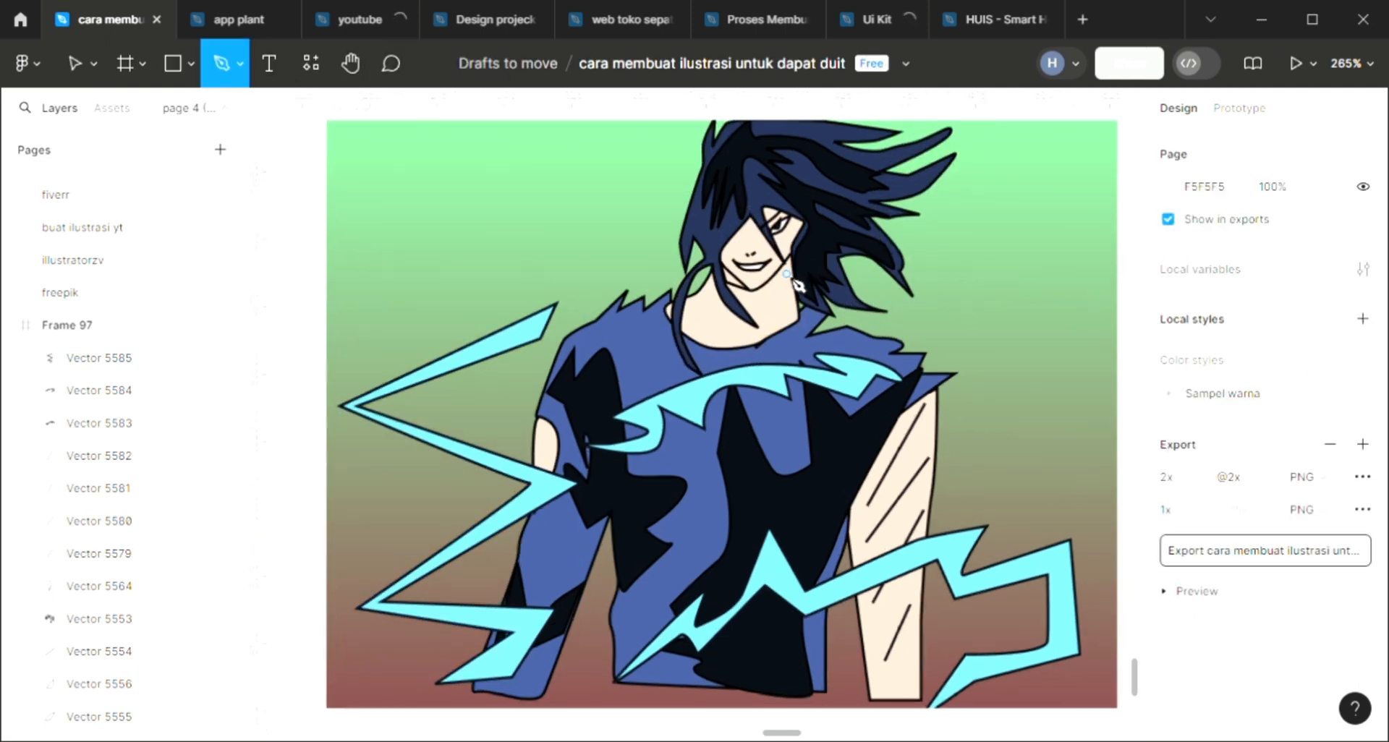
scroll(755, 257, "up", 5)
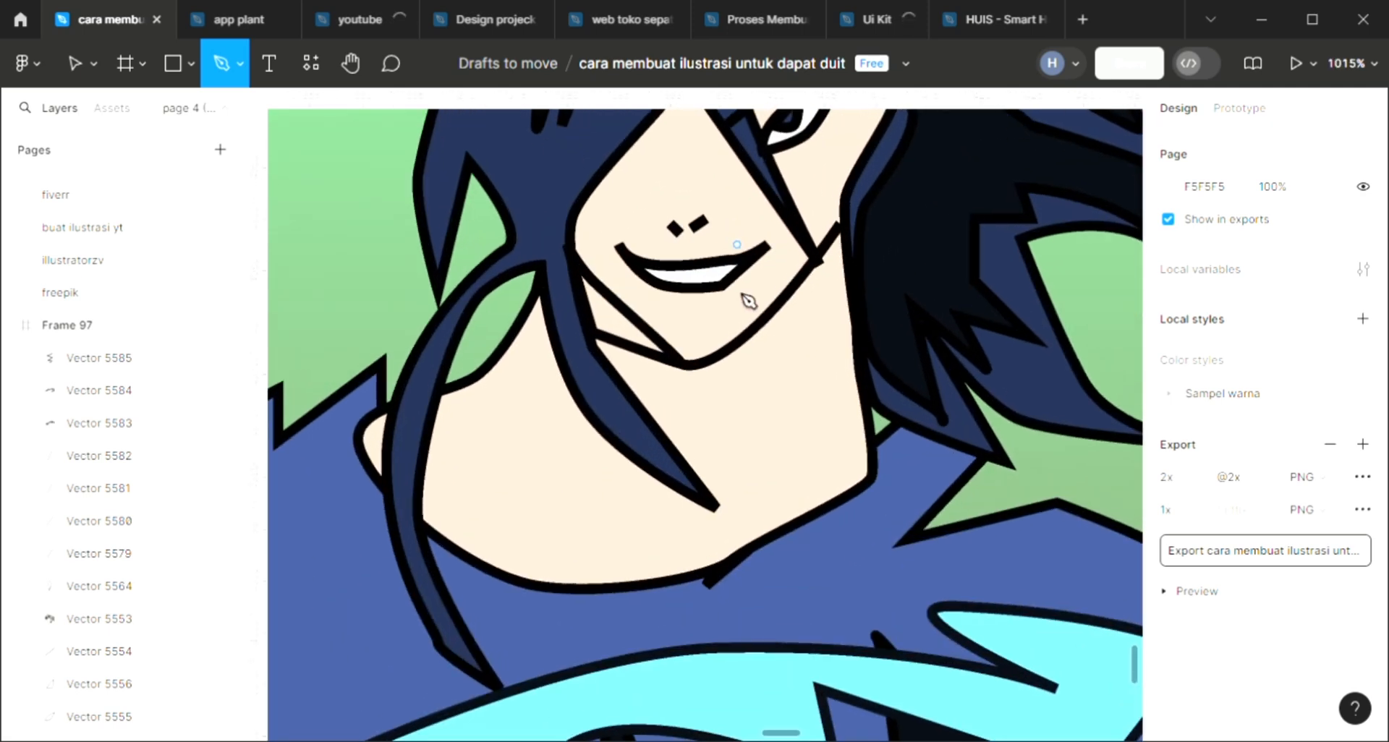
left_click(737, 266)
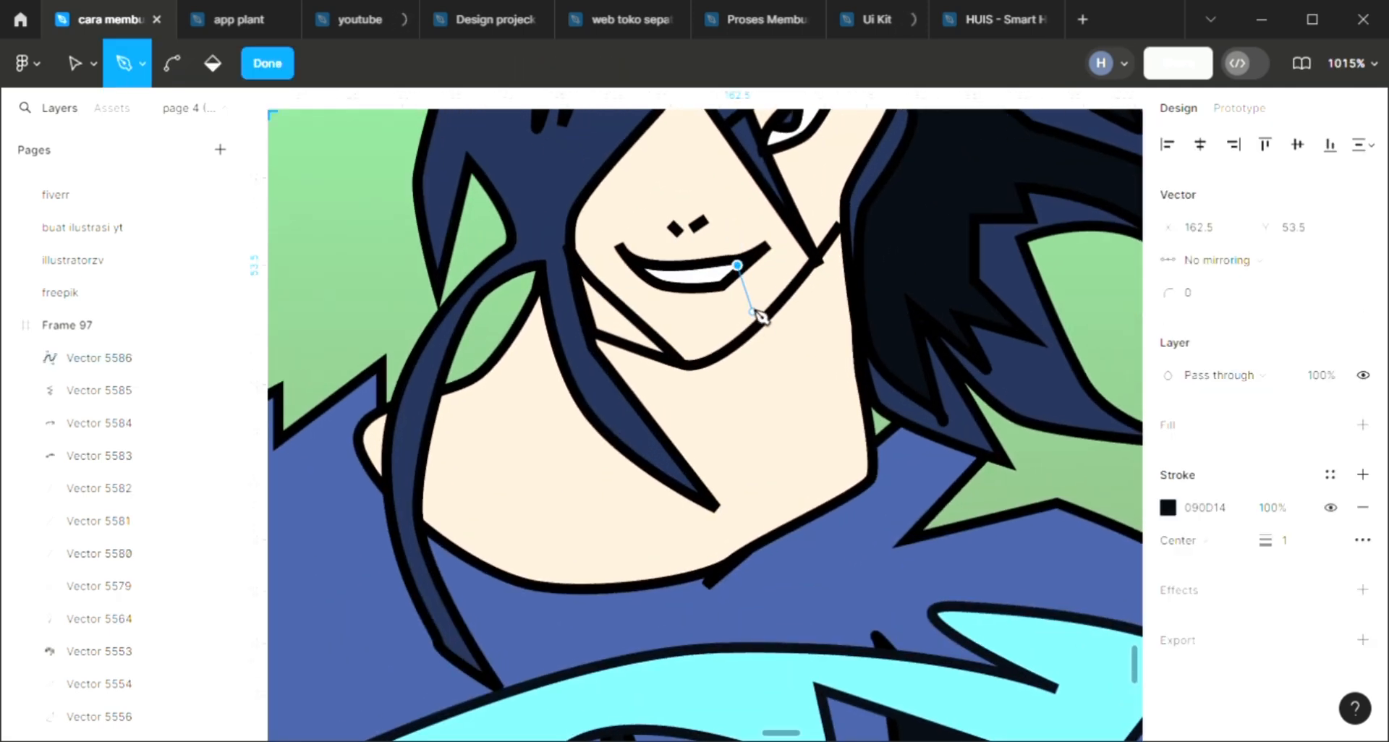
left_click(756, 317)
left_click(768, 317)
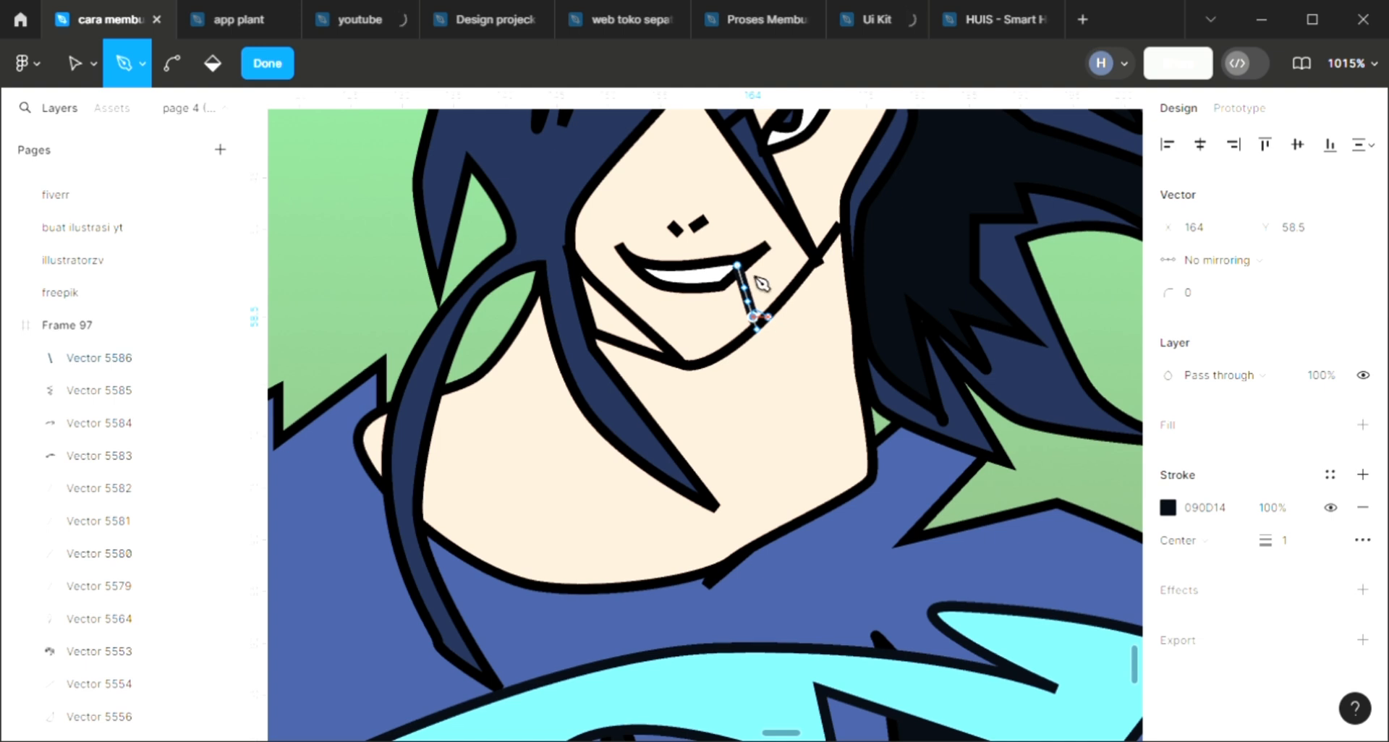
left_click(753, 254)
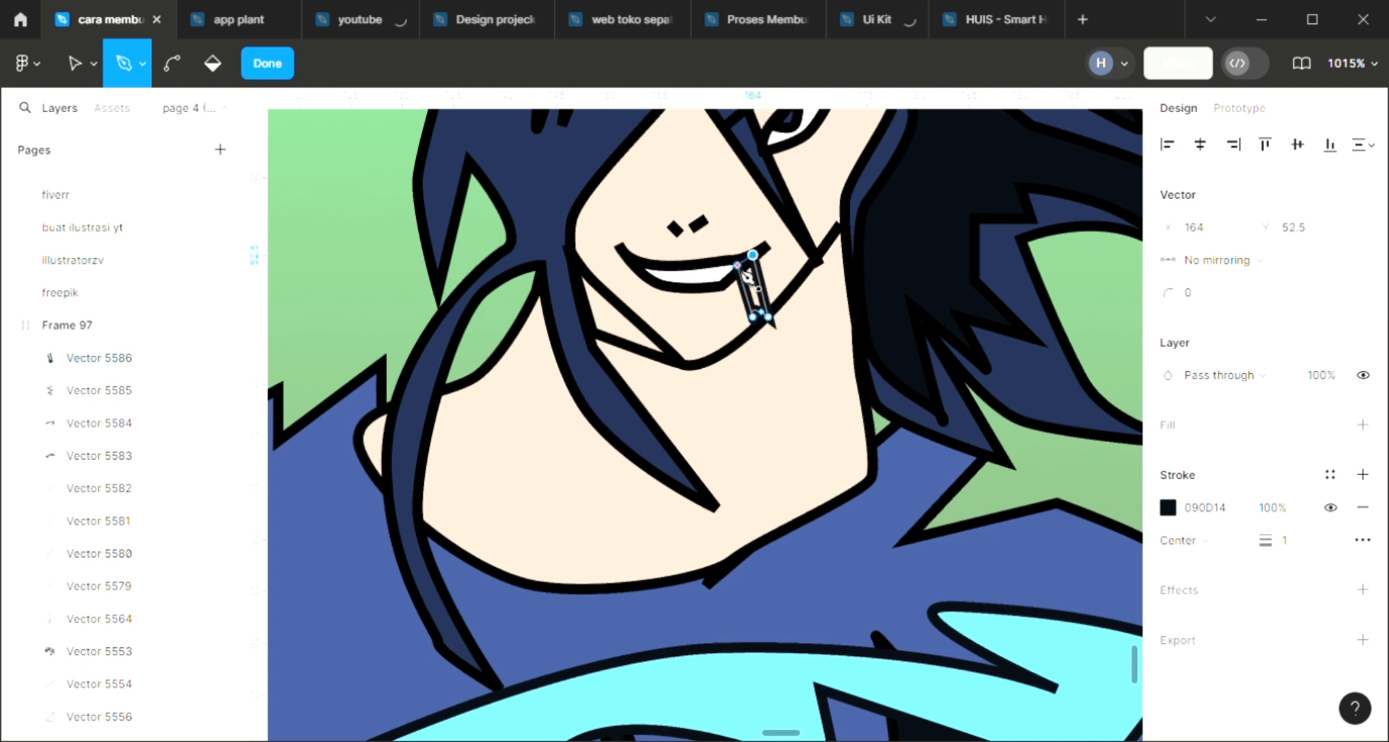
left_click(737, 266)
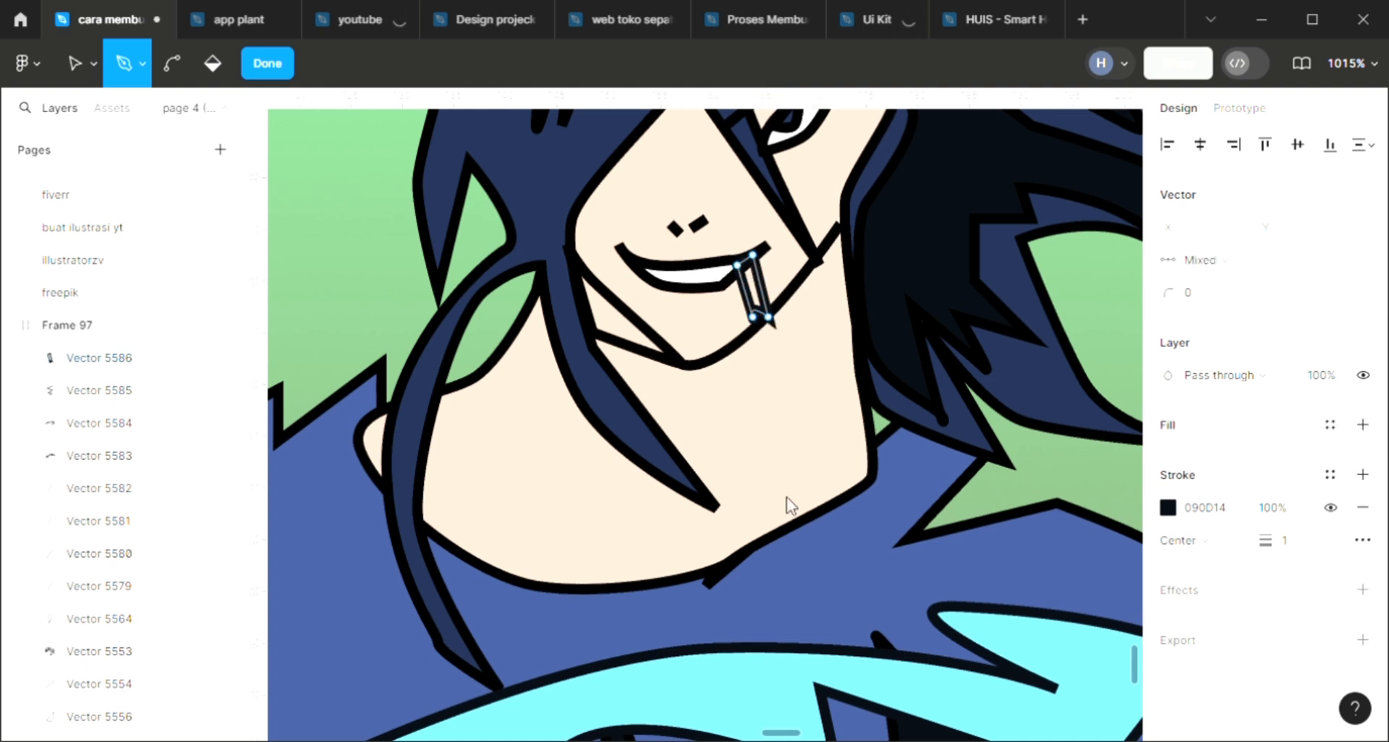
- Fill the streak below the mouth with dark red 510D09 sampled from the palette swatch and remove its stroke
scroll(790, 505, "down", 6)
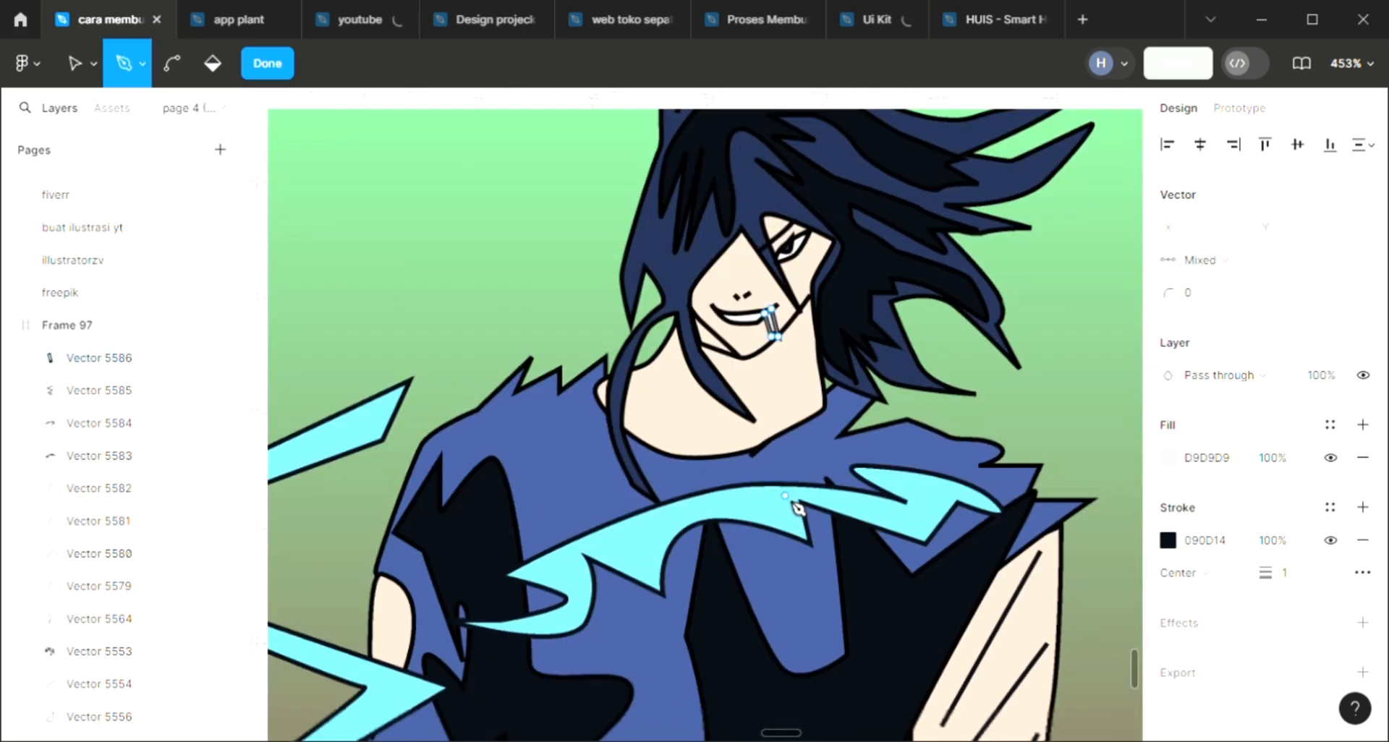
scroll(793, 504, "down", 2)
scroll(793, 504, "down", 1)
scroll(793, 504, "left", 3)
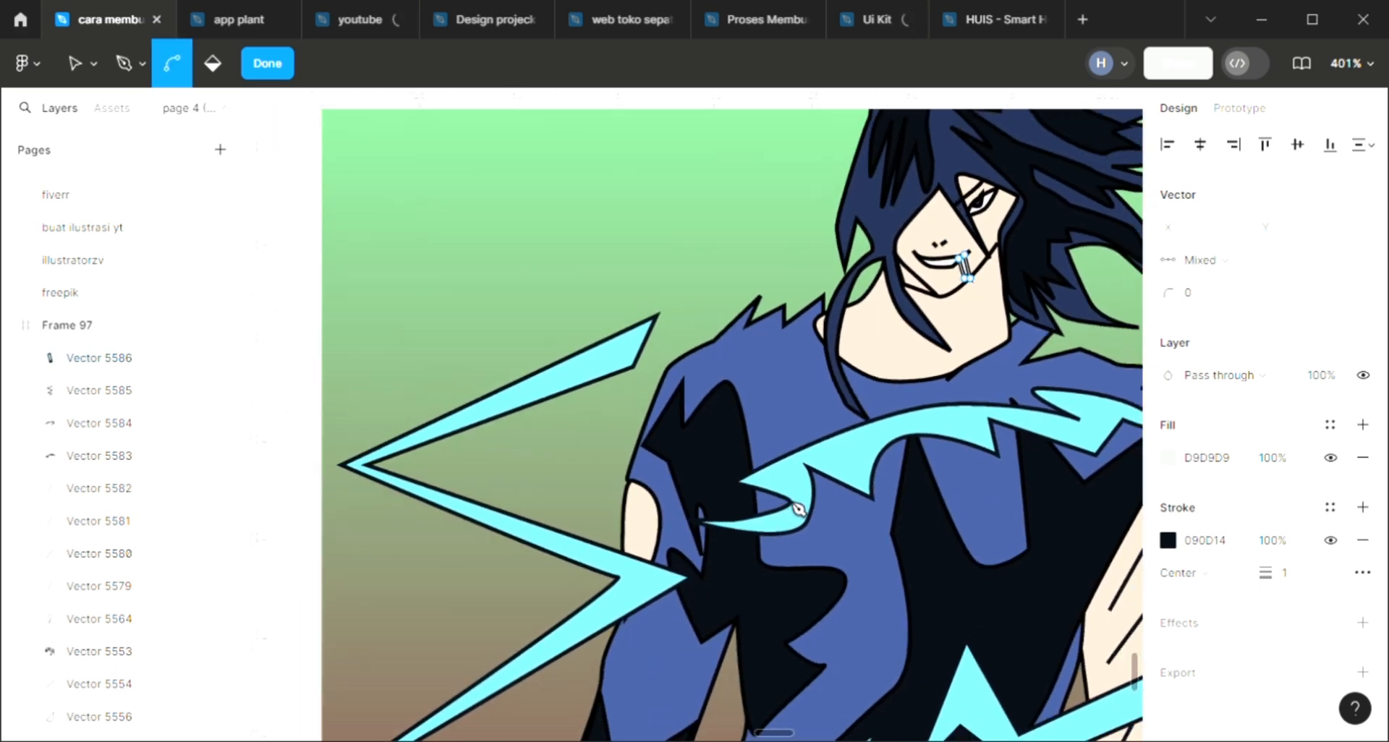
scroll(798, 509, "down", 4)
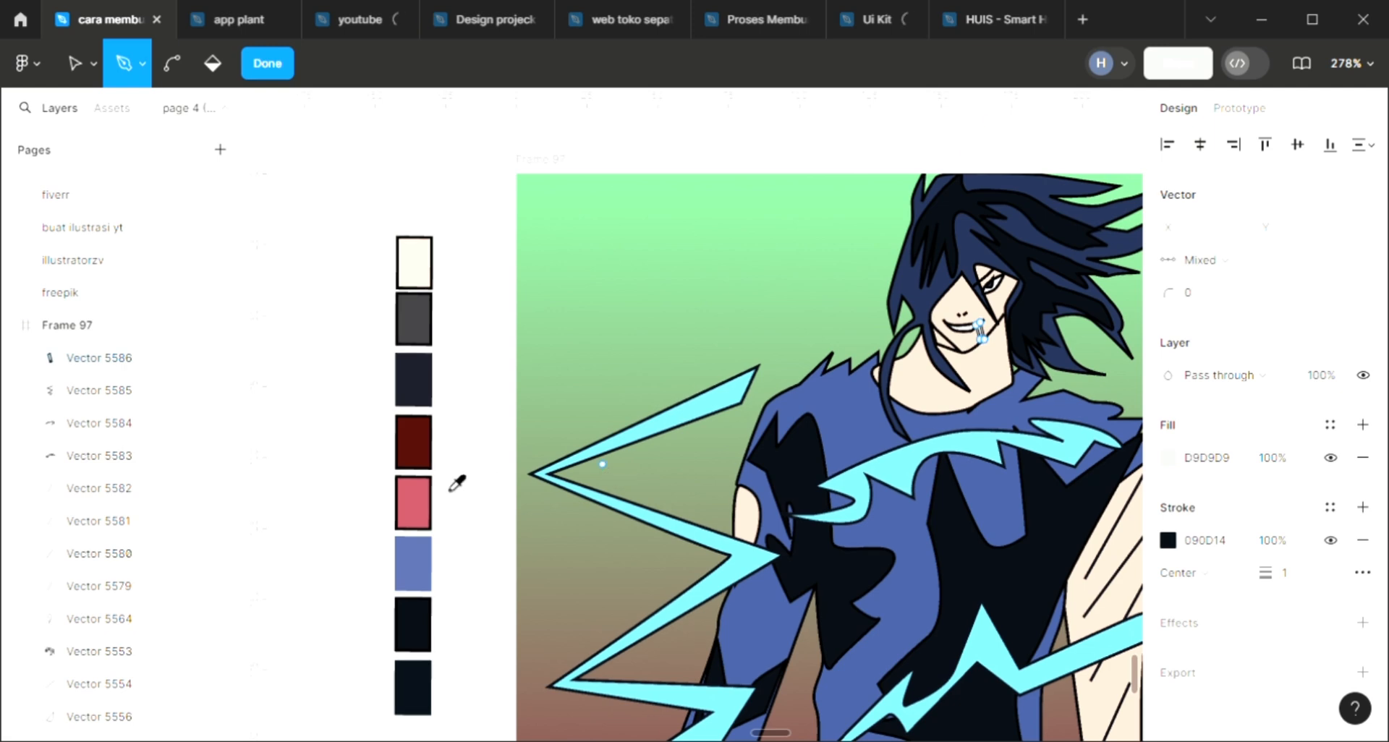
left_click(424, 465)
scroll(568, 506, "right", 3)
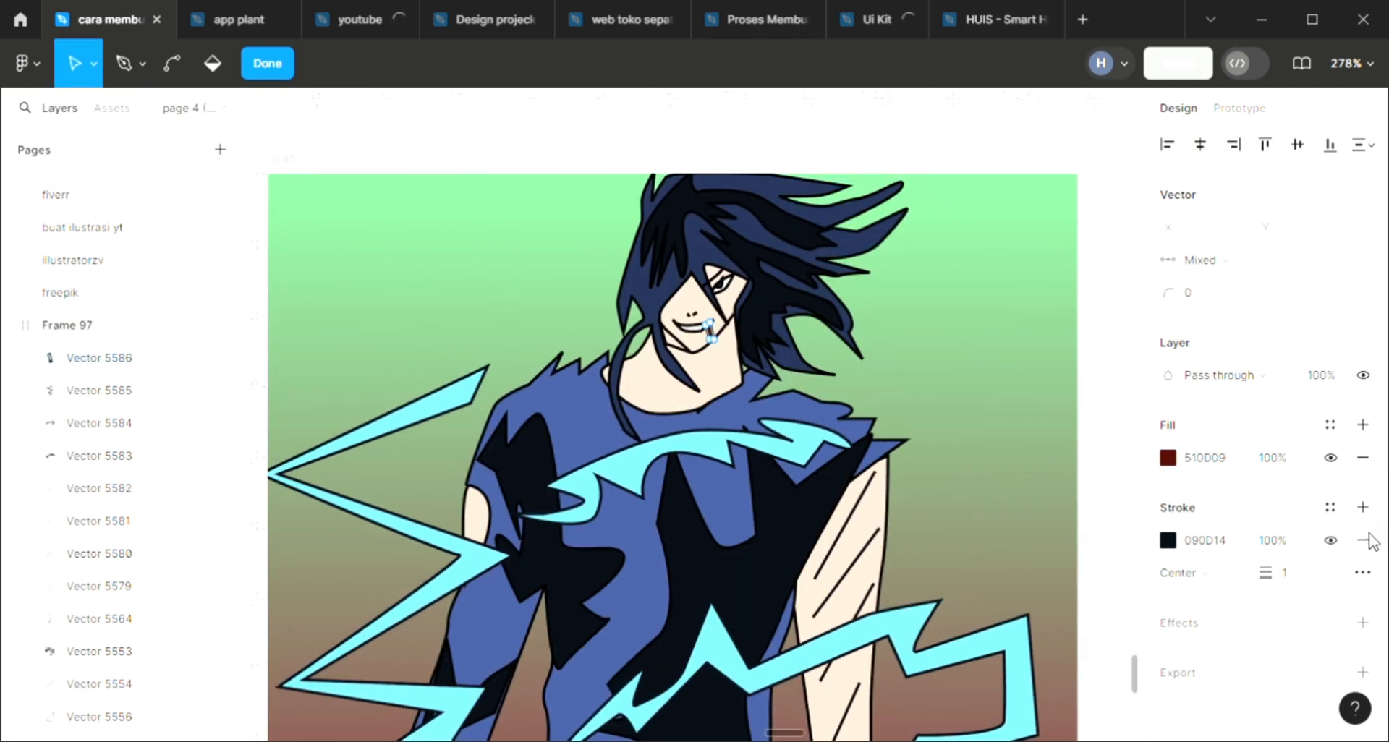
left_click(1365, 539)
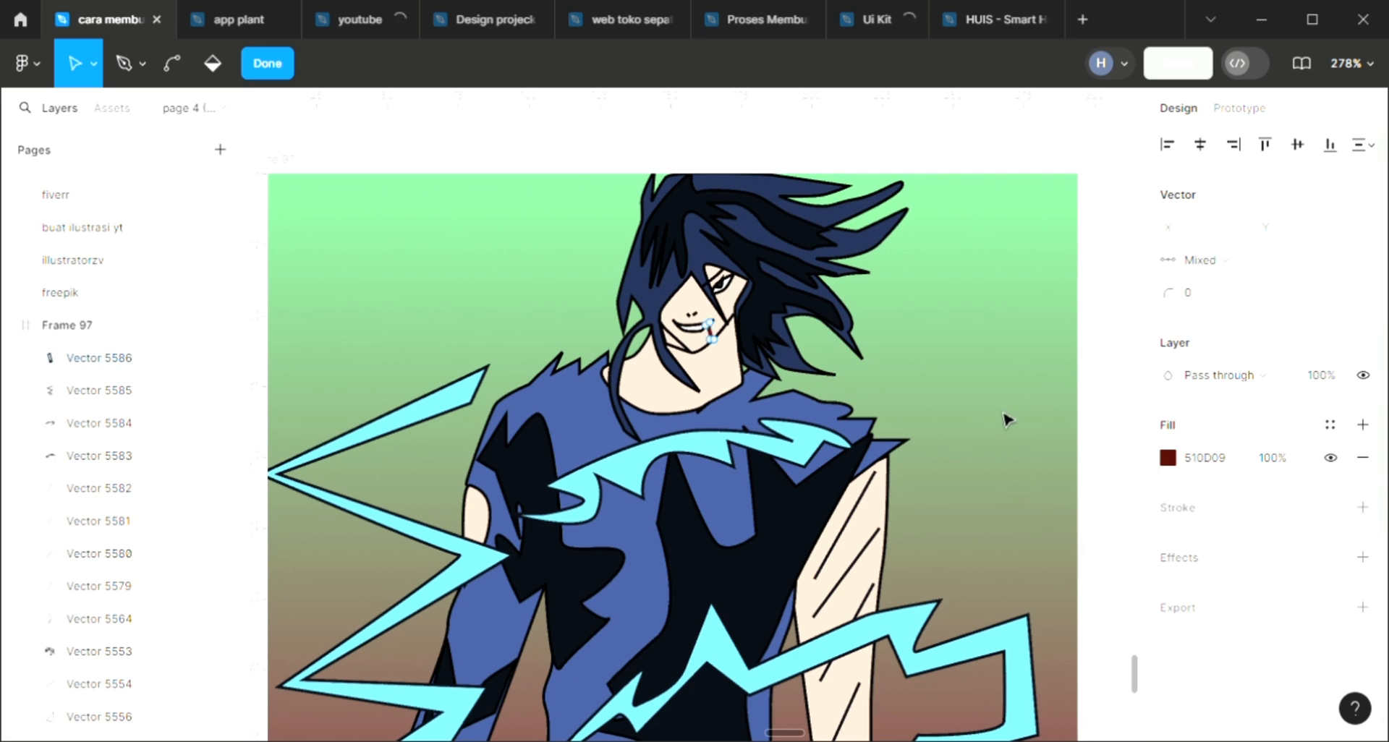
scroll(930, 354, "up", 8)
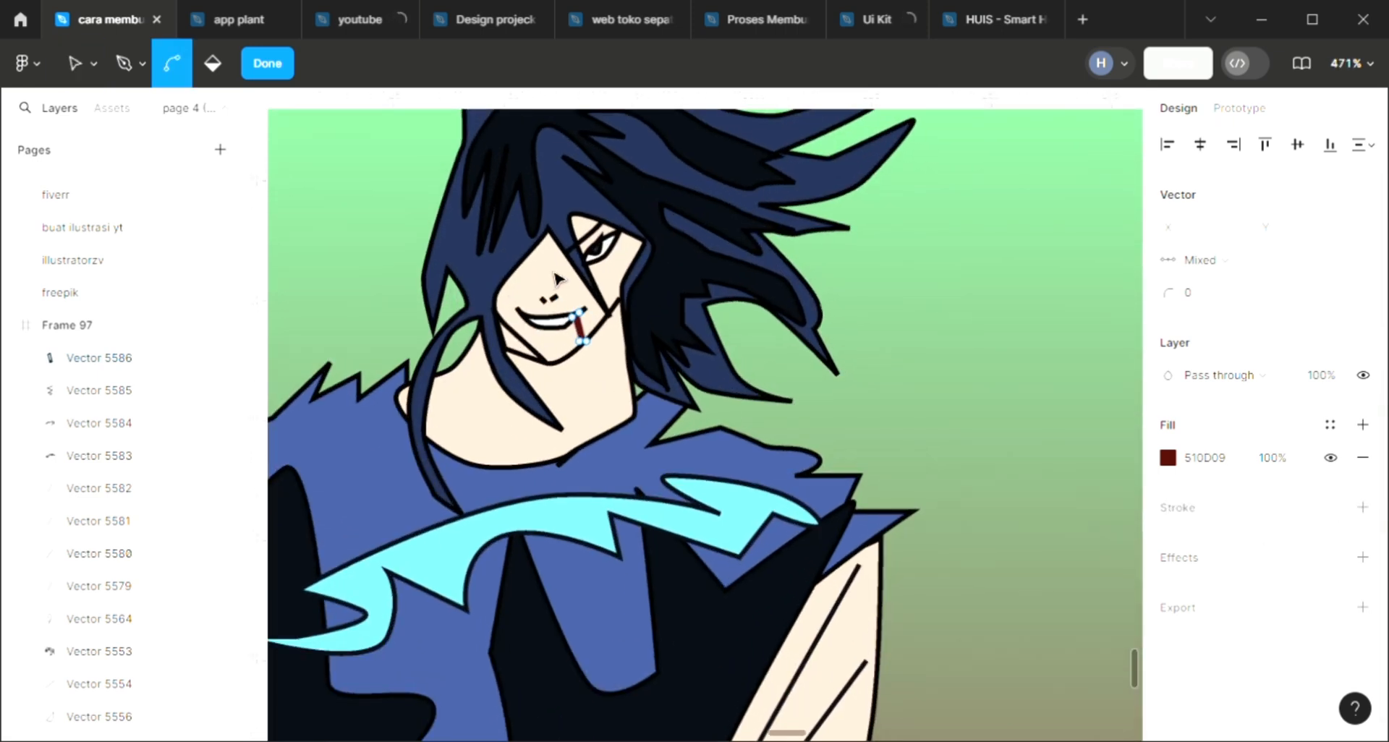
scroll(591, 302, "up", 3)
key("ctrl")
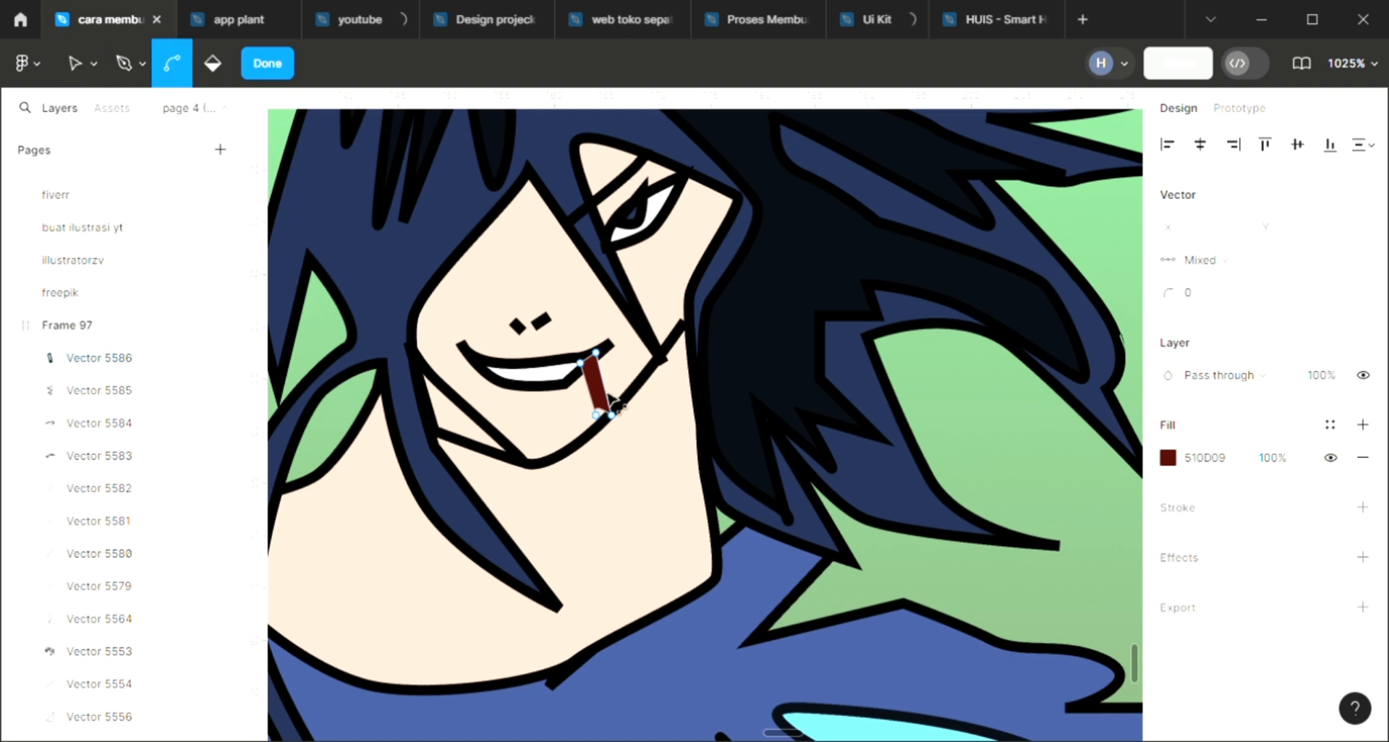
left_click_drag(518, 417, 516, 424)
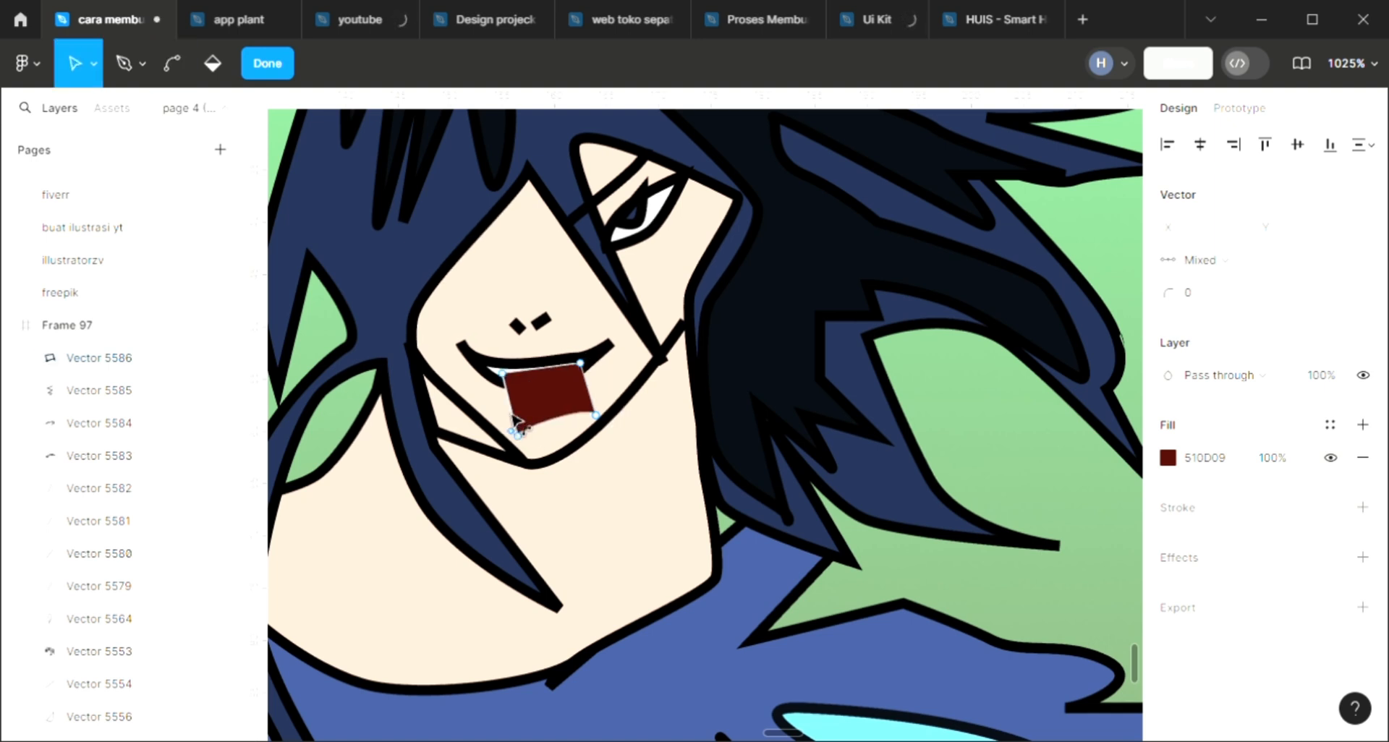
key("ctrl+z")
key("ctrl")
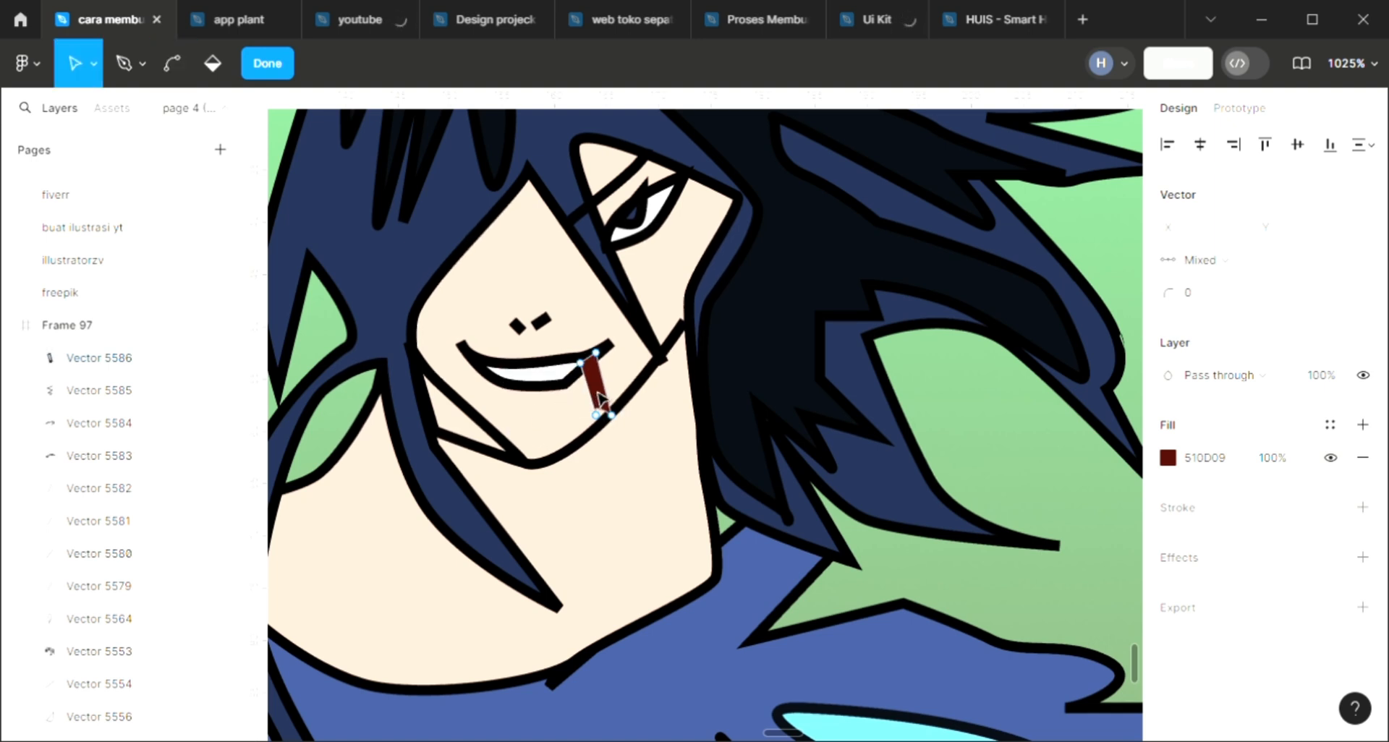
left_click_drag(591, 398, 534, 398)
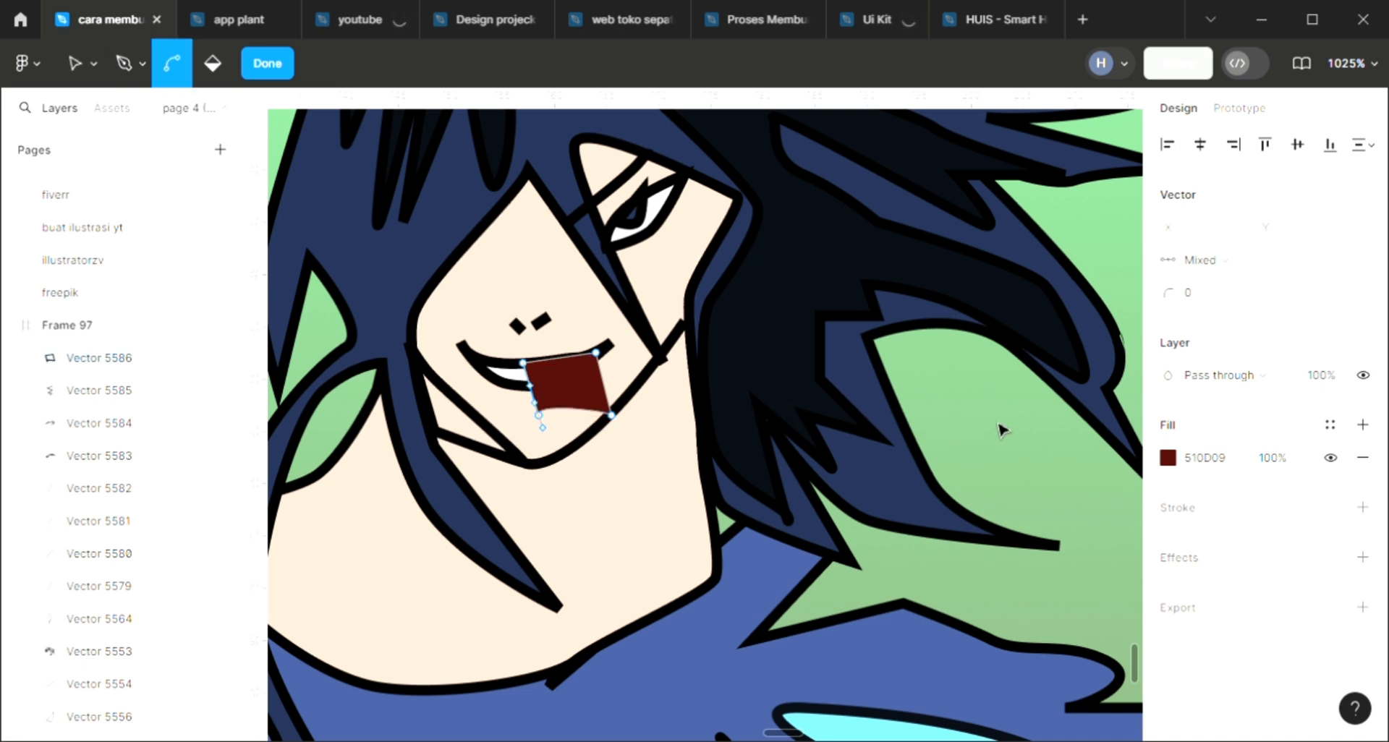
key("ctrl+z")
- Leave vector editing, place a copy of the dark red streak below the opposite corner of the smile, and deselect it
key("Escape")
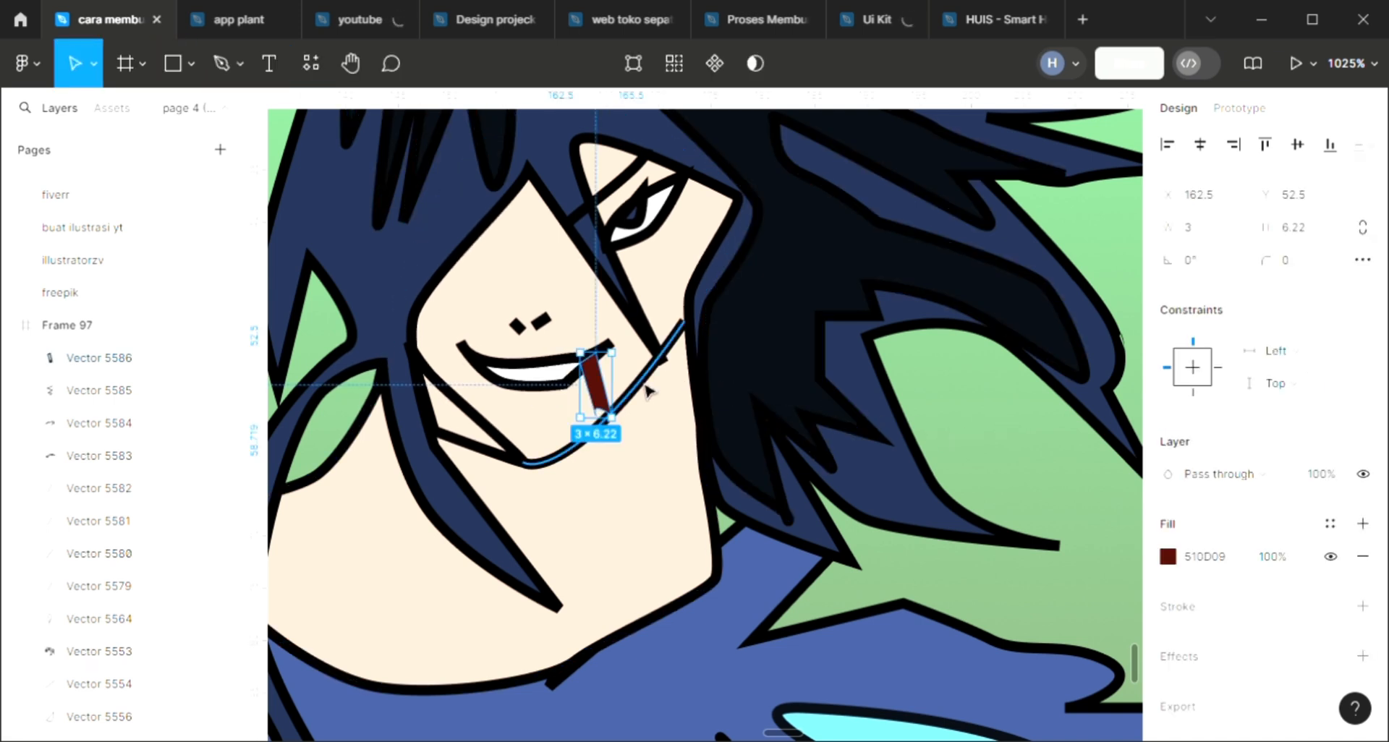
left_click_drag(605, 399, 513, 399)
scroll(790, 428, "down", 5)
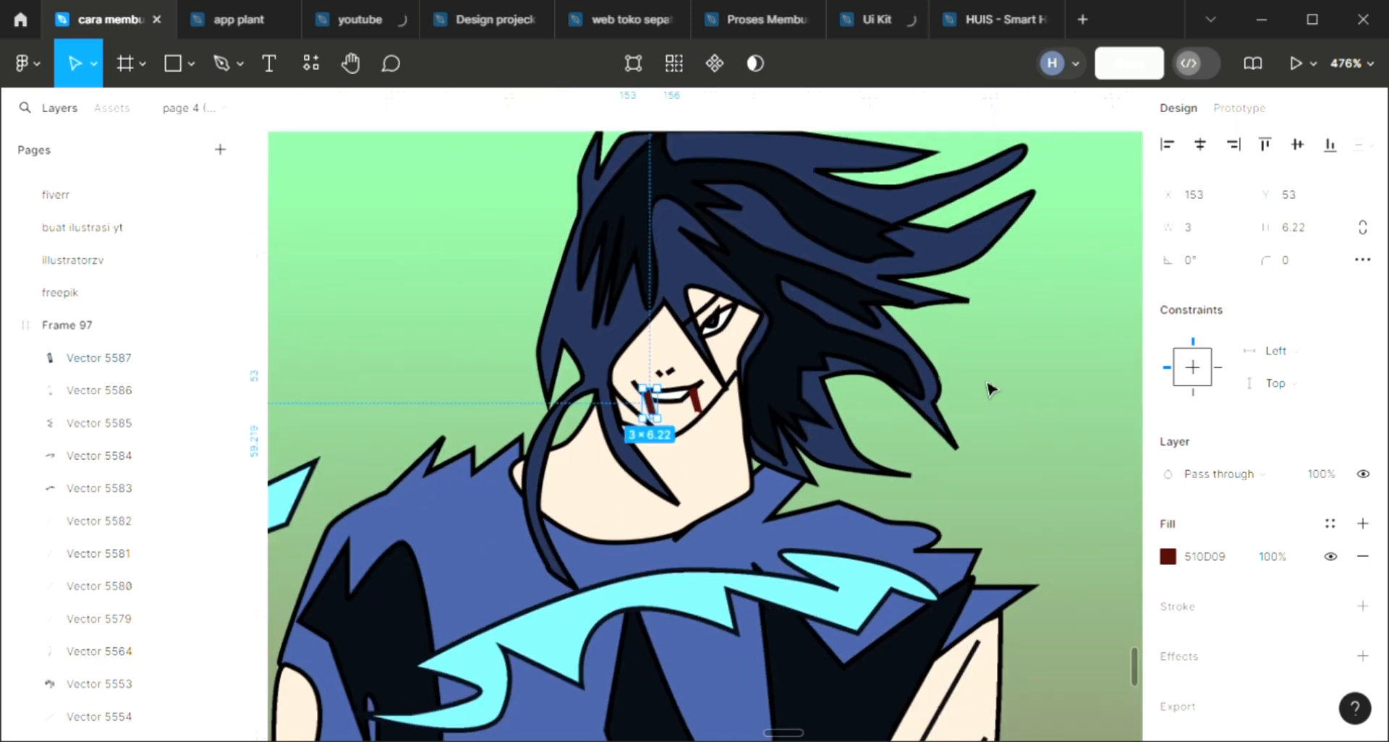
left_click(991, 389)
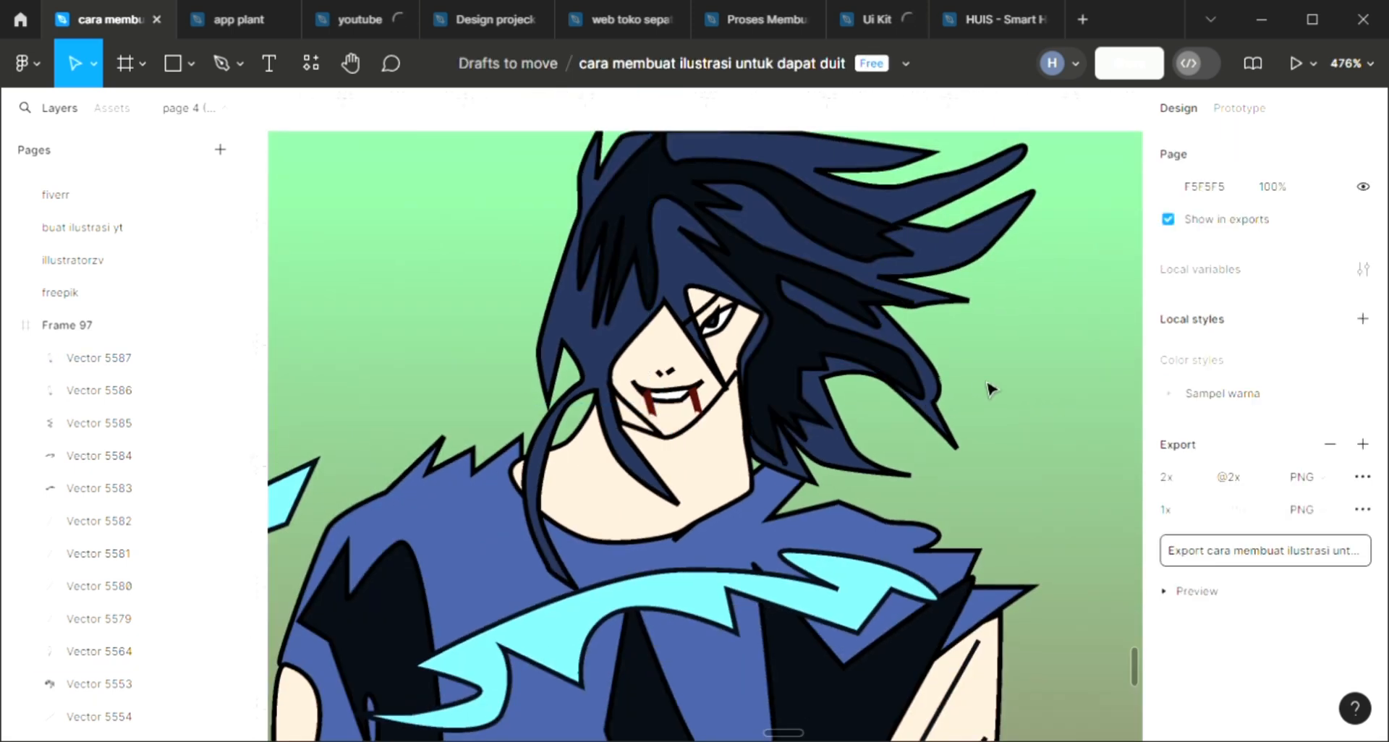
- Send the skin-coloured face and neck shape backward behind the blue shirt and deselect it
scroll(787, 463, "down", 2)
scroll(789, 465, "down", 3)
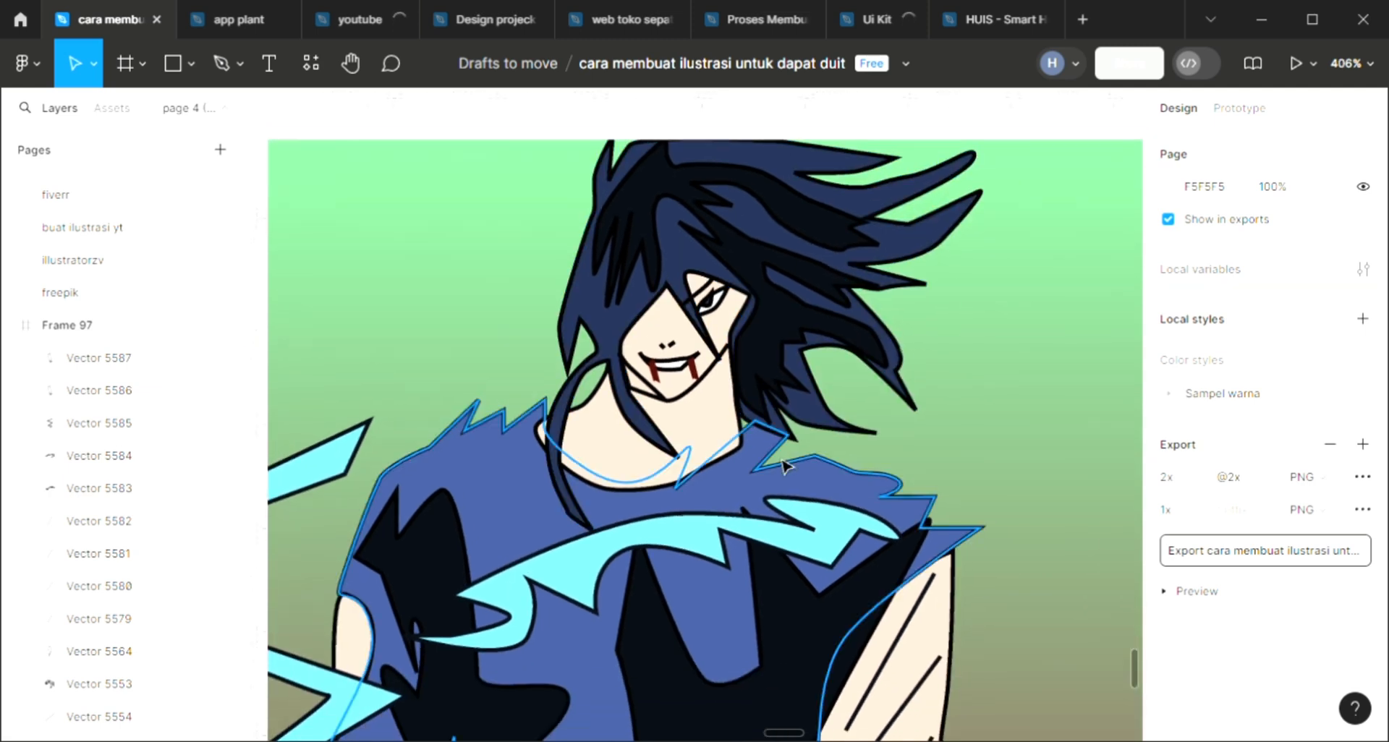
left_click(706, 402)
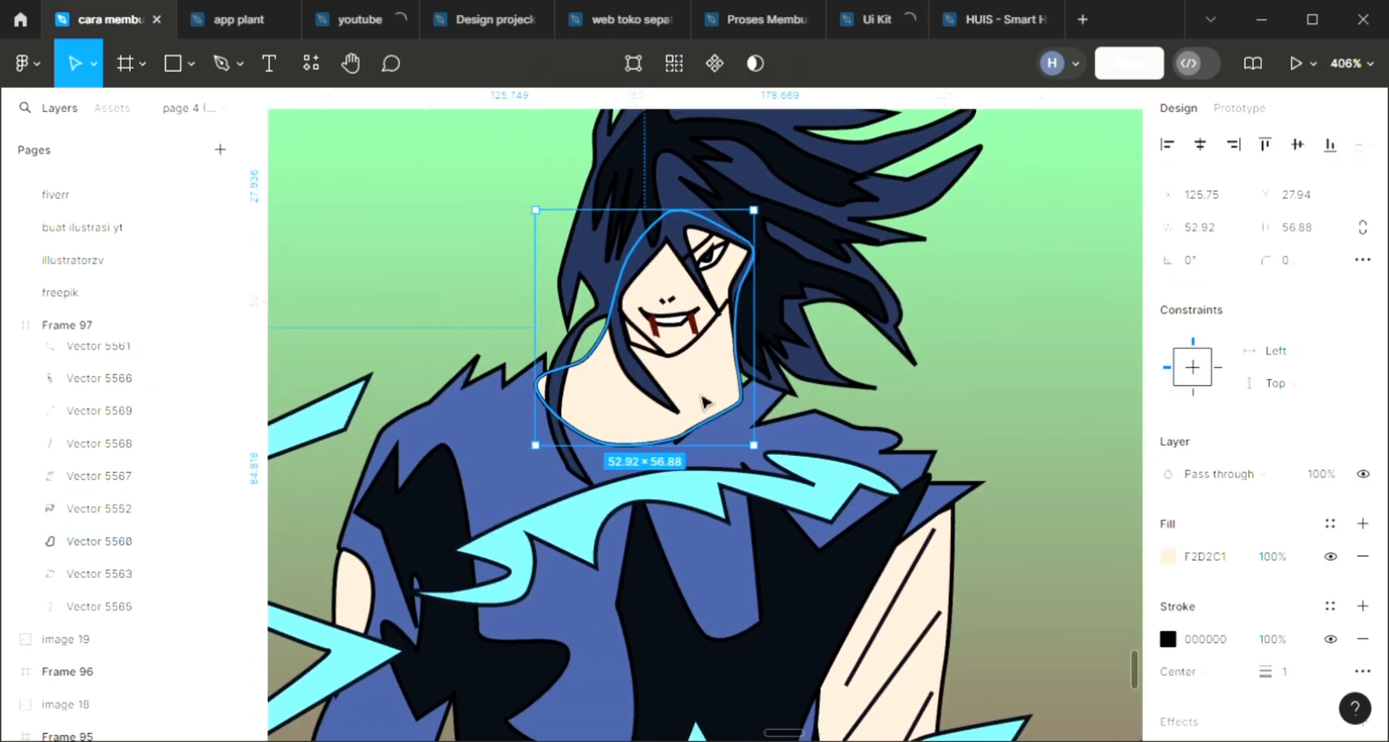
key("ctrl+bracketleft")
key("ctrl+bracketleft")
left_click(985, 402)
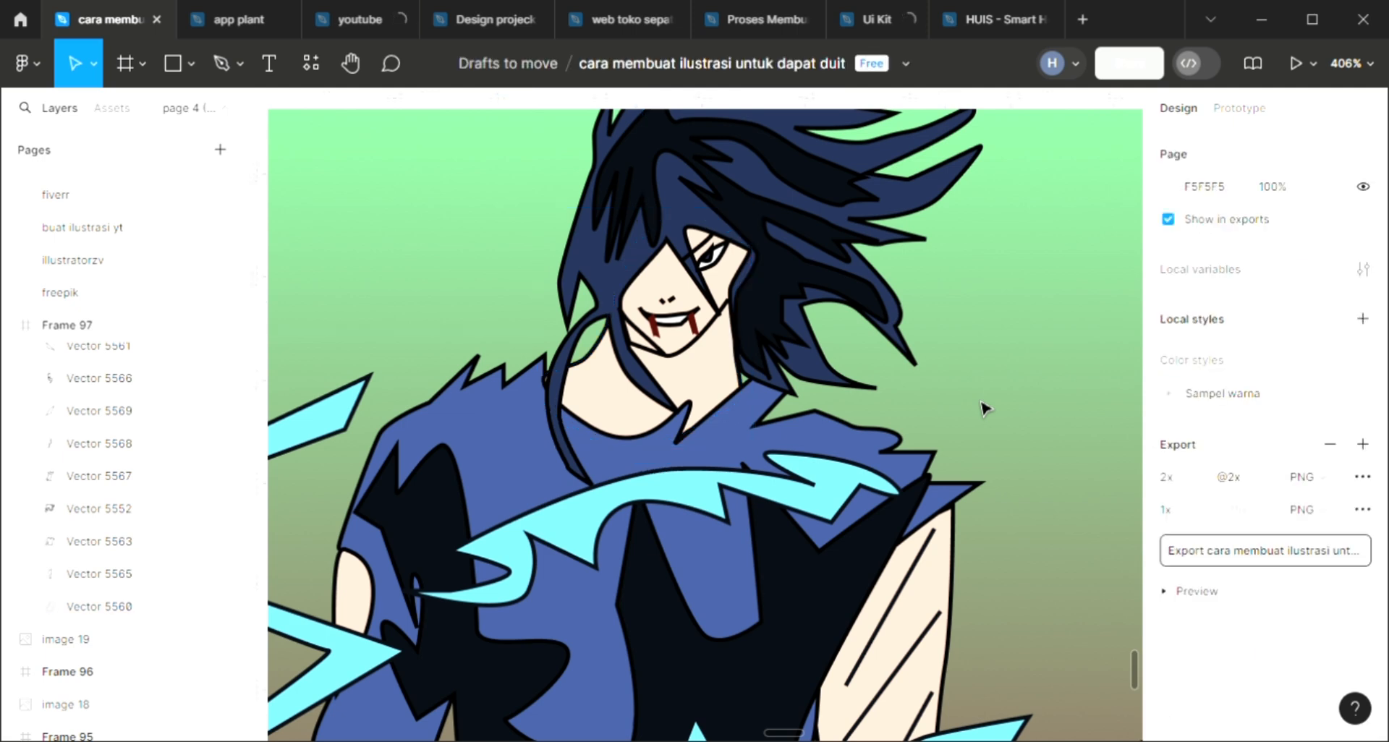
- Draw a small closed patch about 11 × 12 with a curved lower edge on the shirt's shoulder beside the collar, using the Pen tool
scroll(986, 403, "down", 3)
scroll(945, 417, "down", 5)
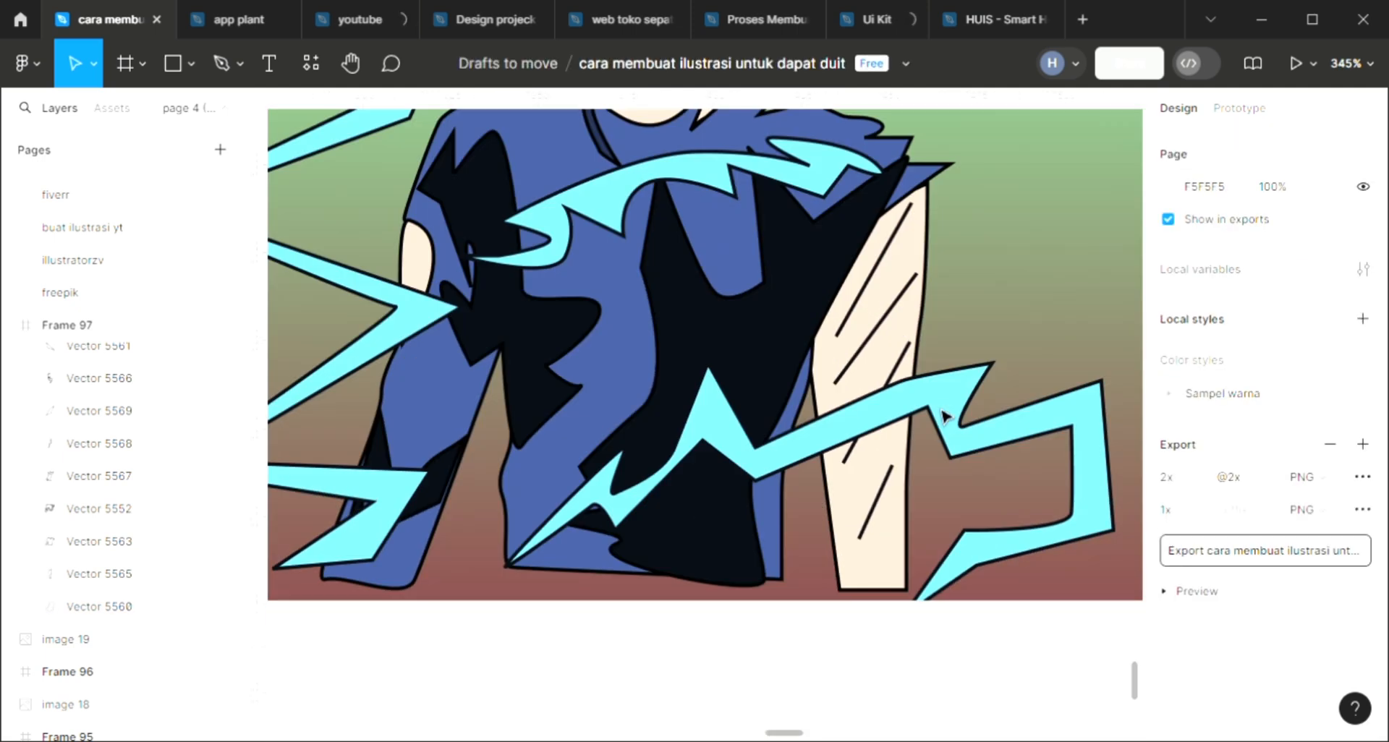
scroll(946, 417, "down", 2)
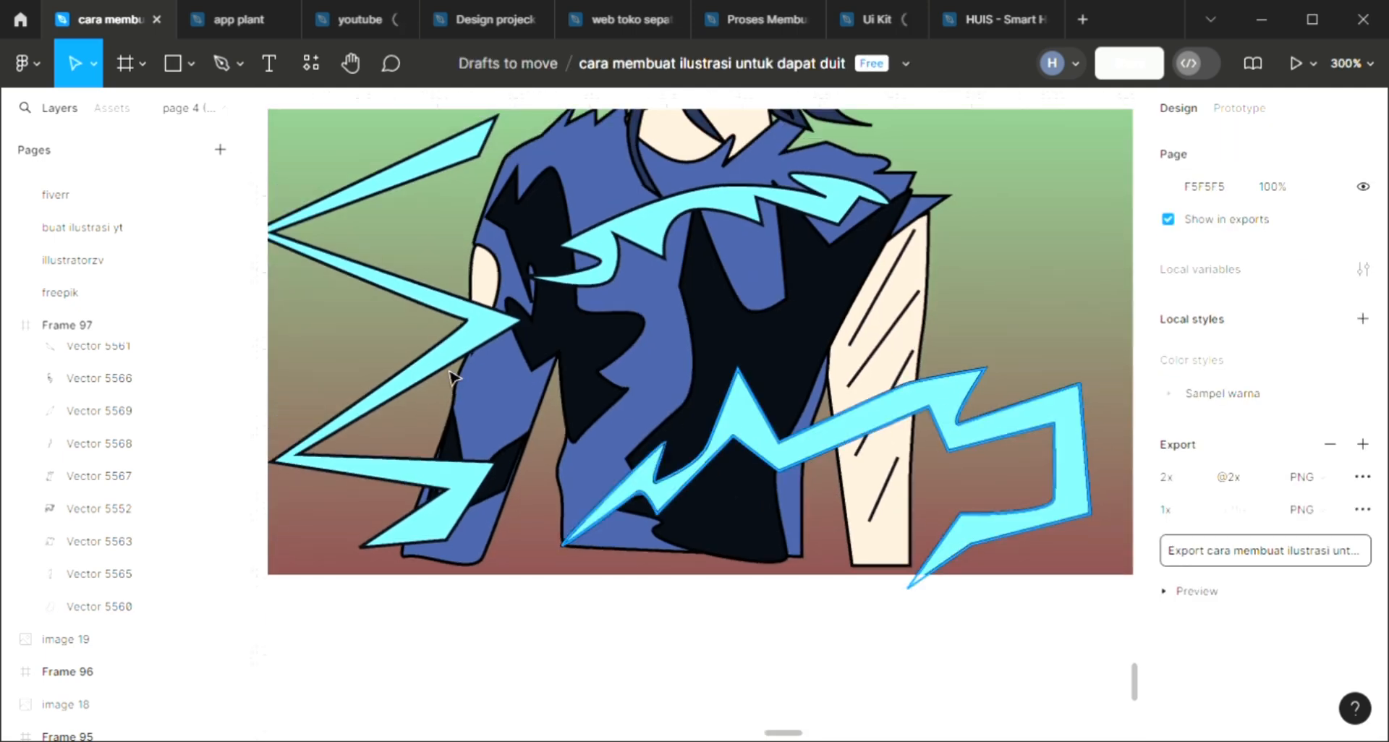
left_click(222, 65)
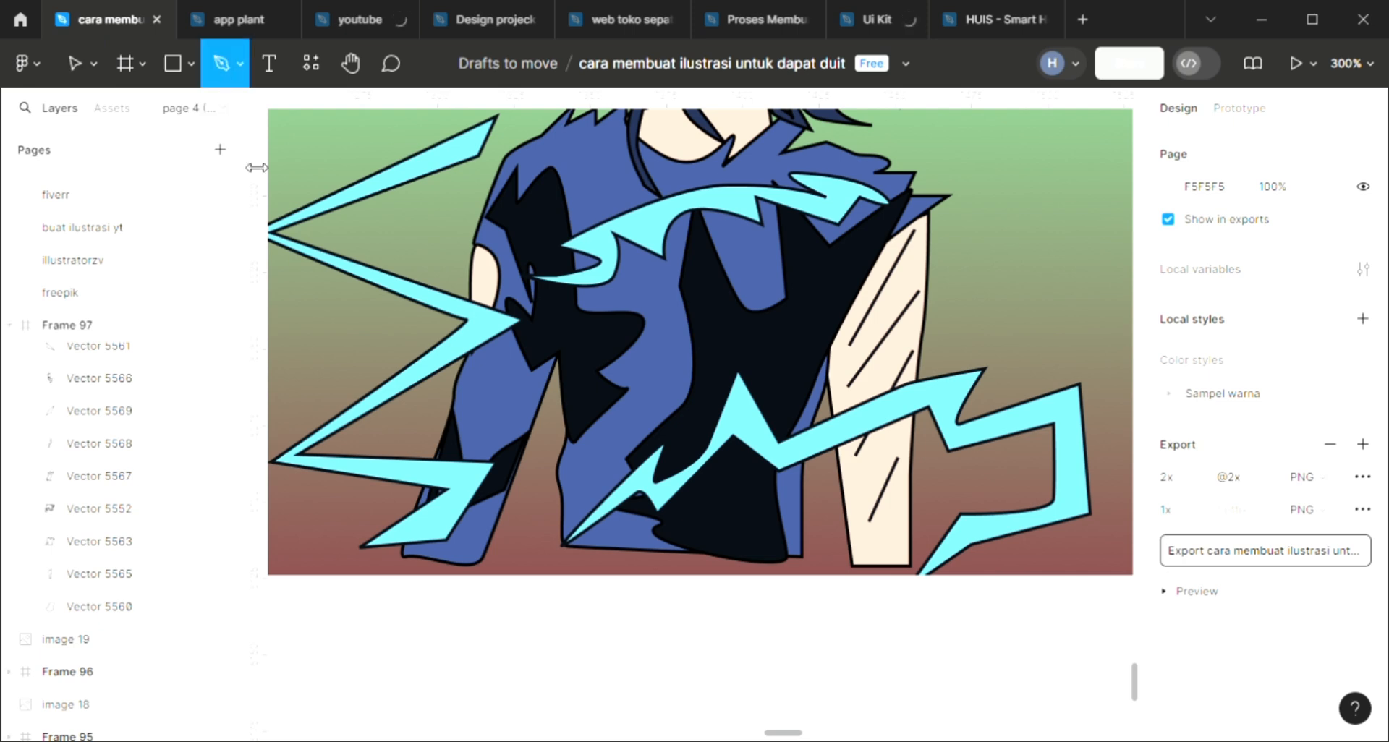
scroll(745, 442, "up", 5)
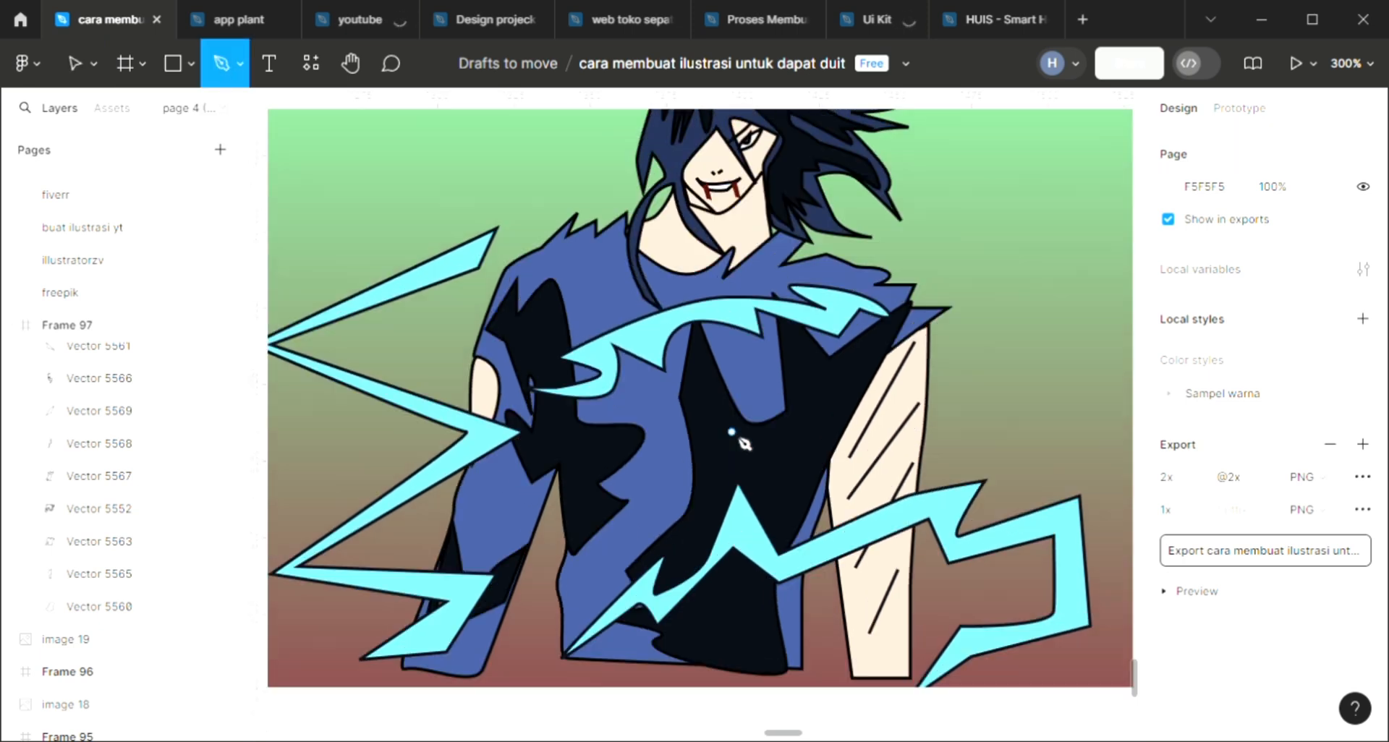
scroll(744, 442, "up", 2)
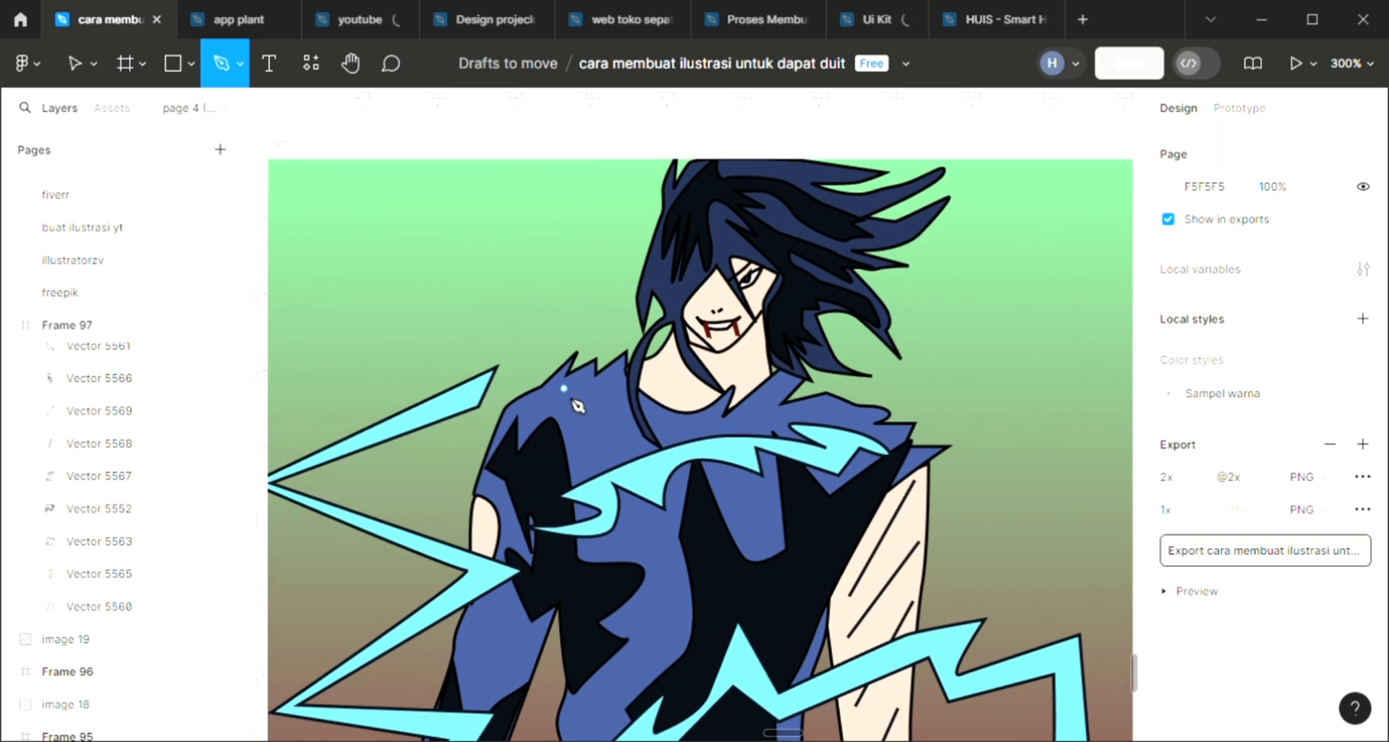
left_click(563, 388)
left_click_drag(563, 410, 591, 409)
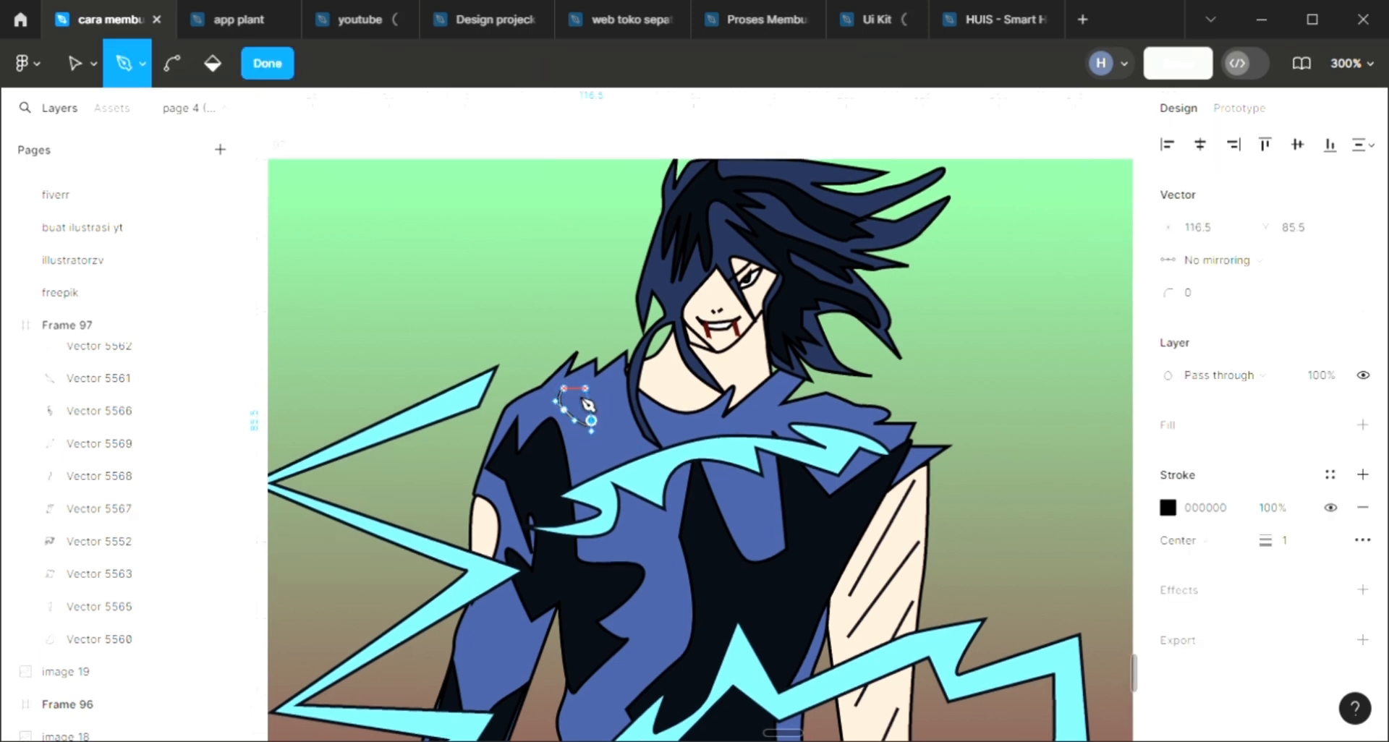
left_click(585, 389)
left_click(562, 391)
key("ctrl+z")
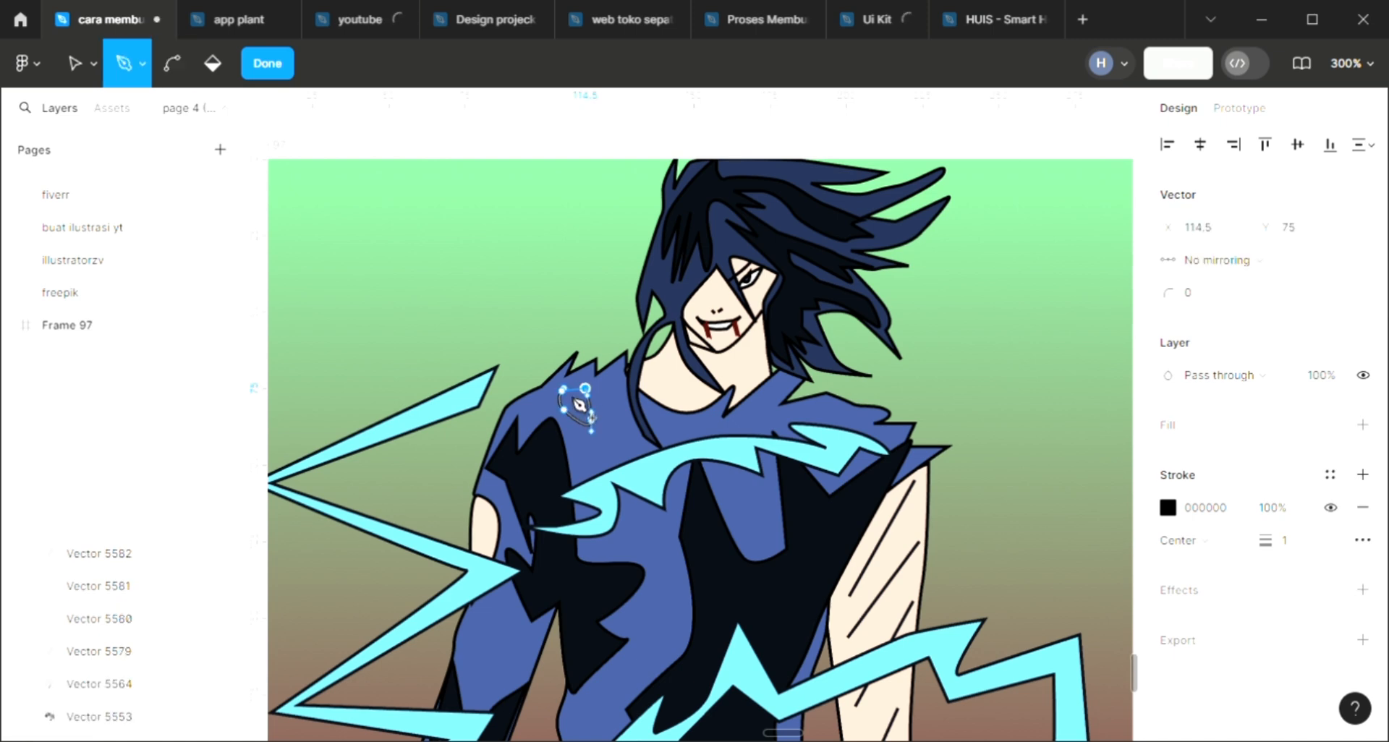
key("Escape")
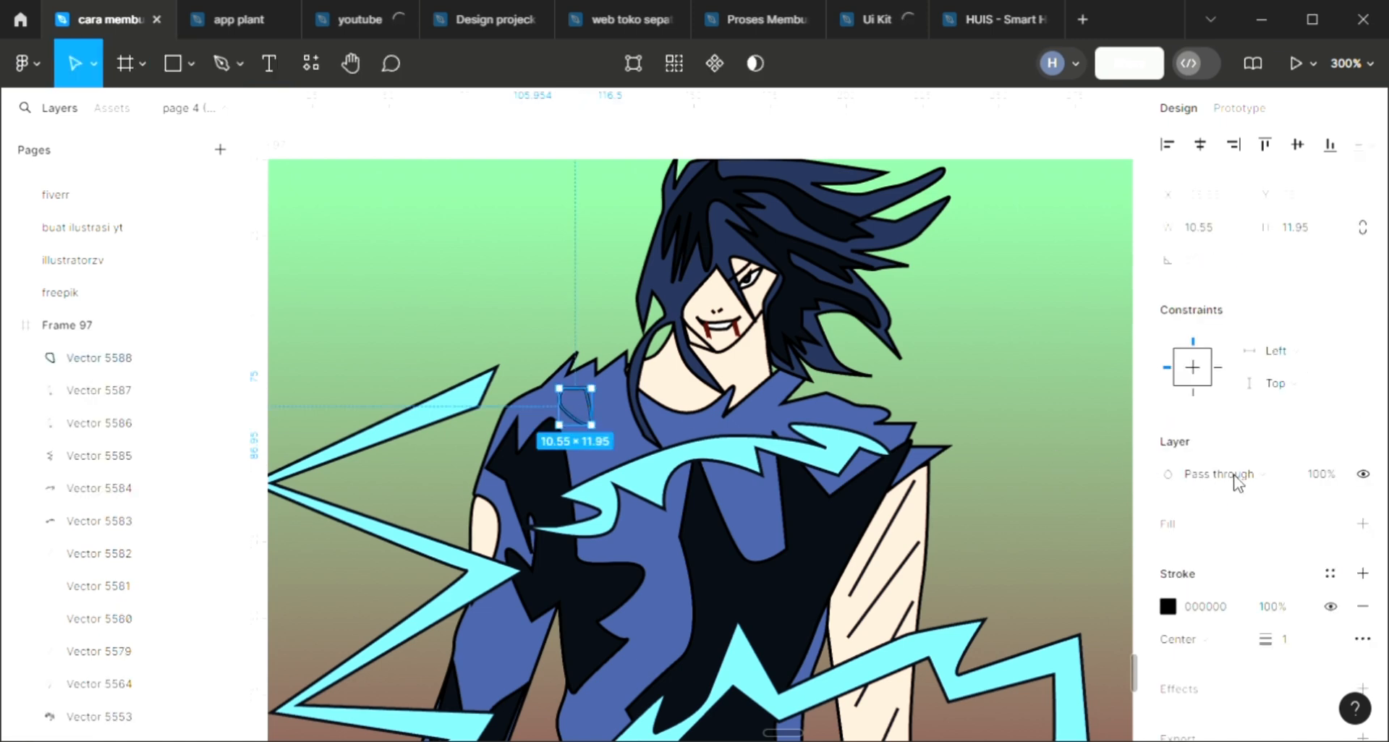
- Fill the shoulder patch with the skin tone F2D2C1 sampled from the neck and deselect it
key("i")
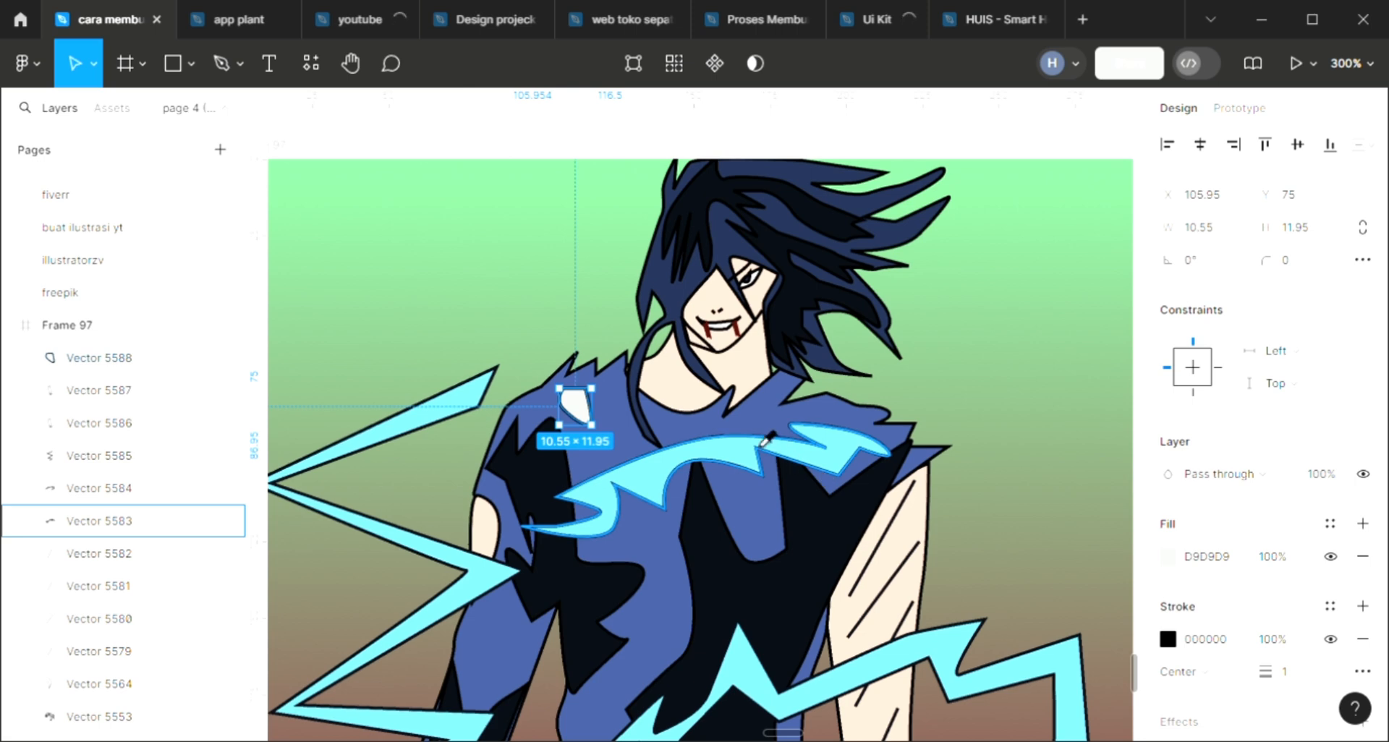
left_click(689, 393)
left_click(246, 180)
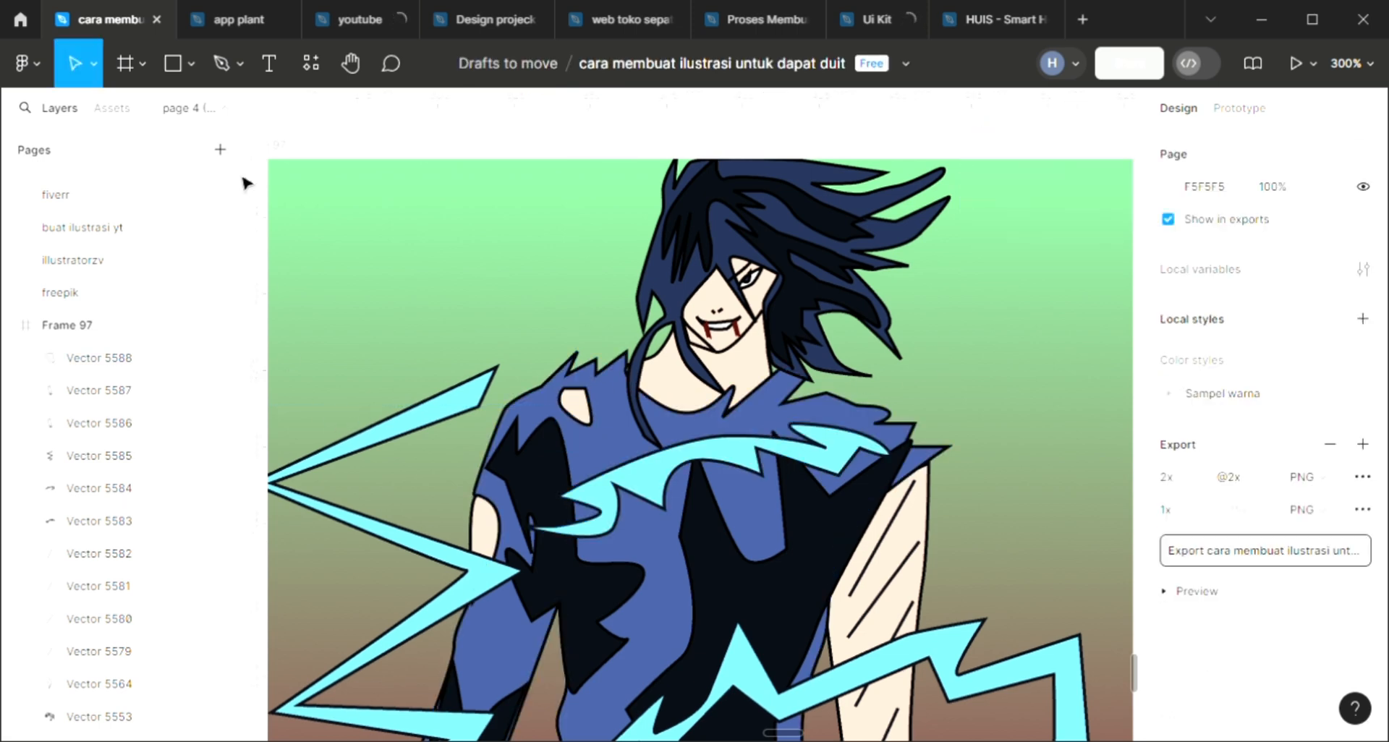
- Draw a small four-sided tear on the black chest area beside the bare arm and fill it with skin tone F2D2C1 sampled from the arm
left_click(222, 62)
scroll(765, 436, "up", 2)
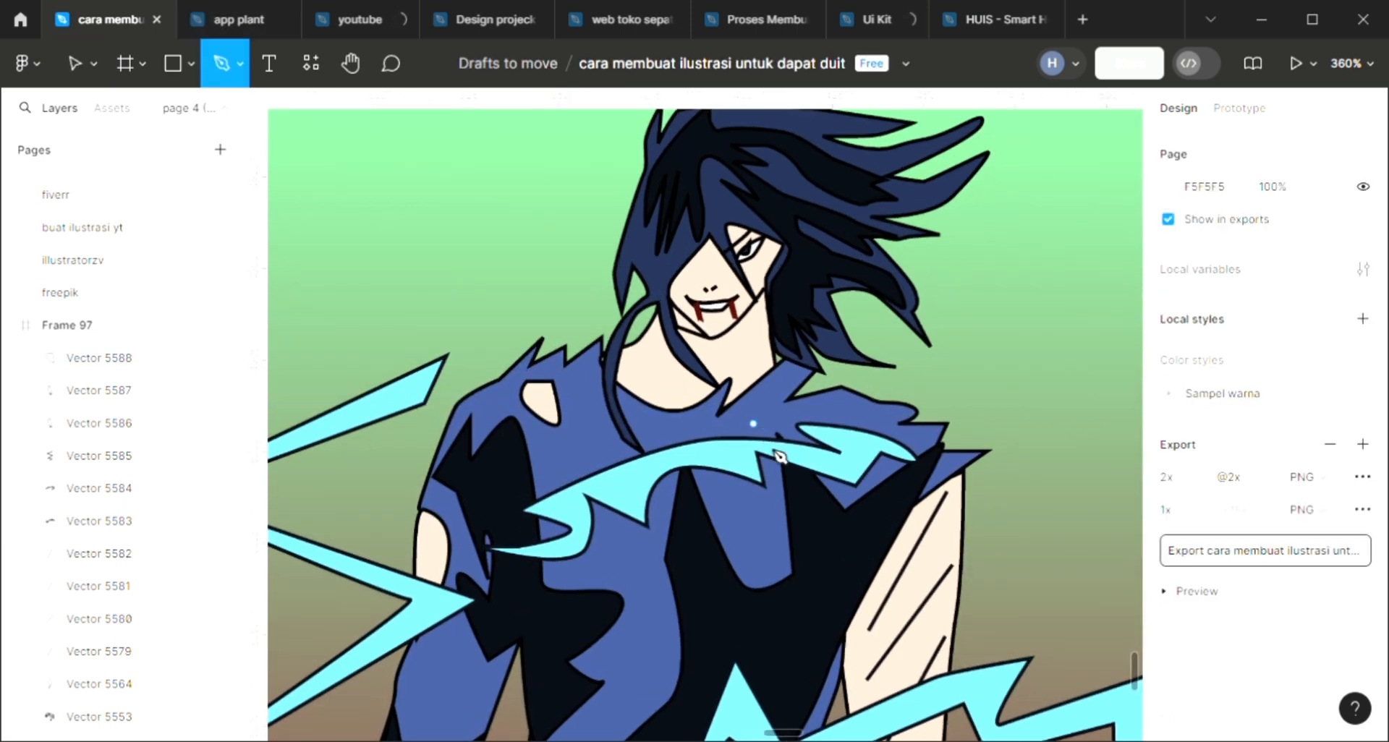
left_click(888, 498)
left_click(857, 521)
left_click(839, 558)
left_click(881, 532)
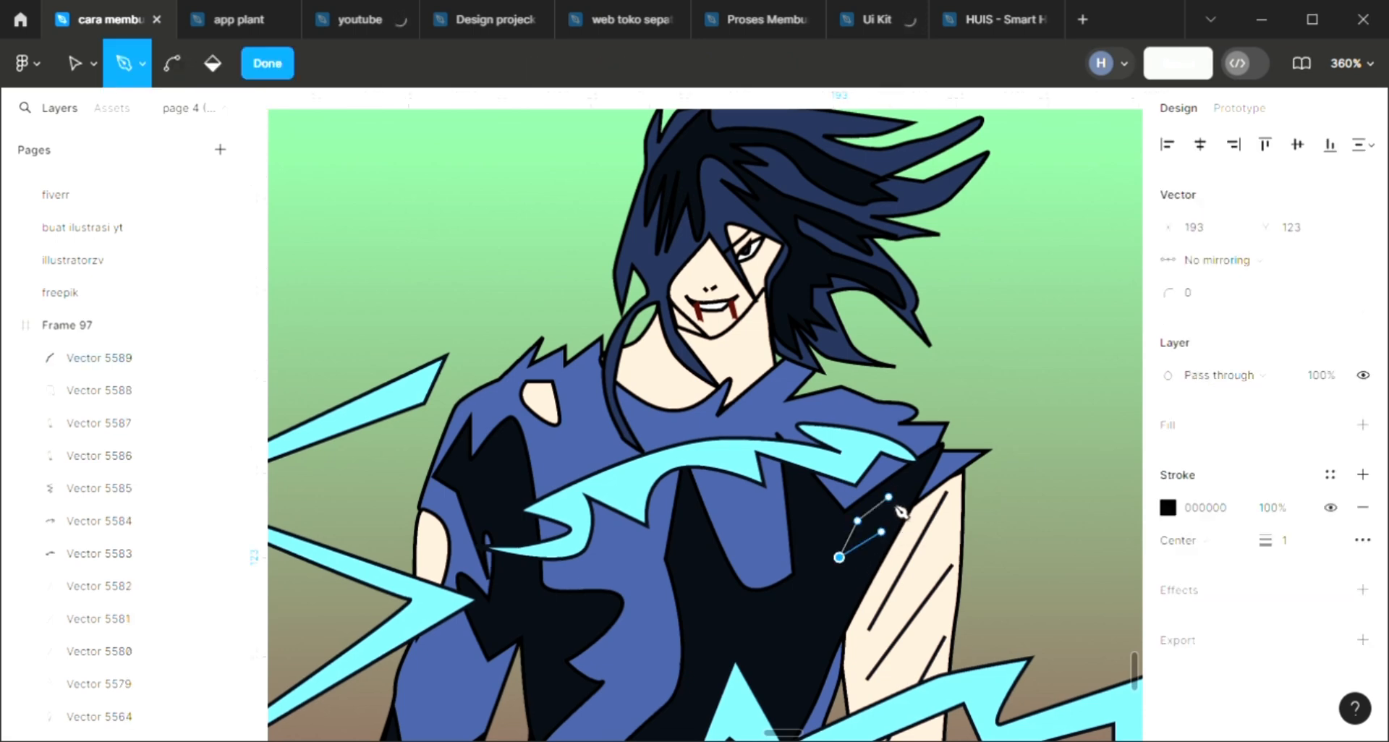
left_click(889, 518)
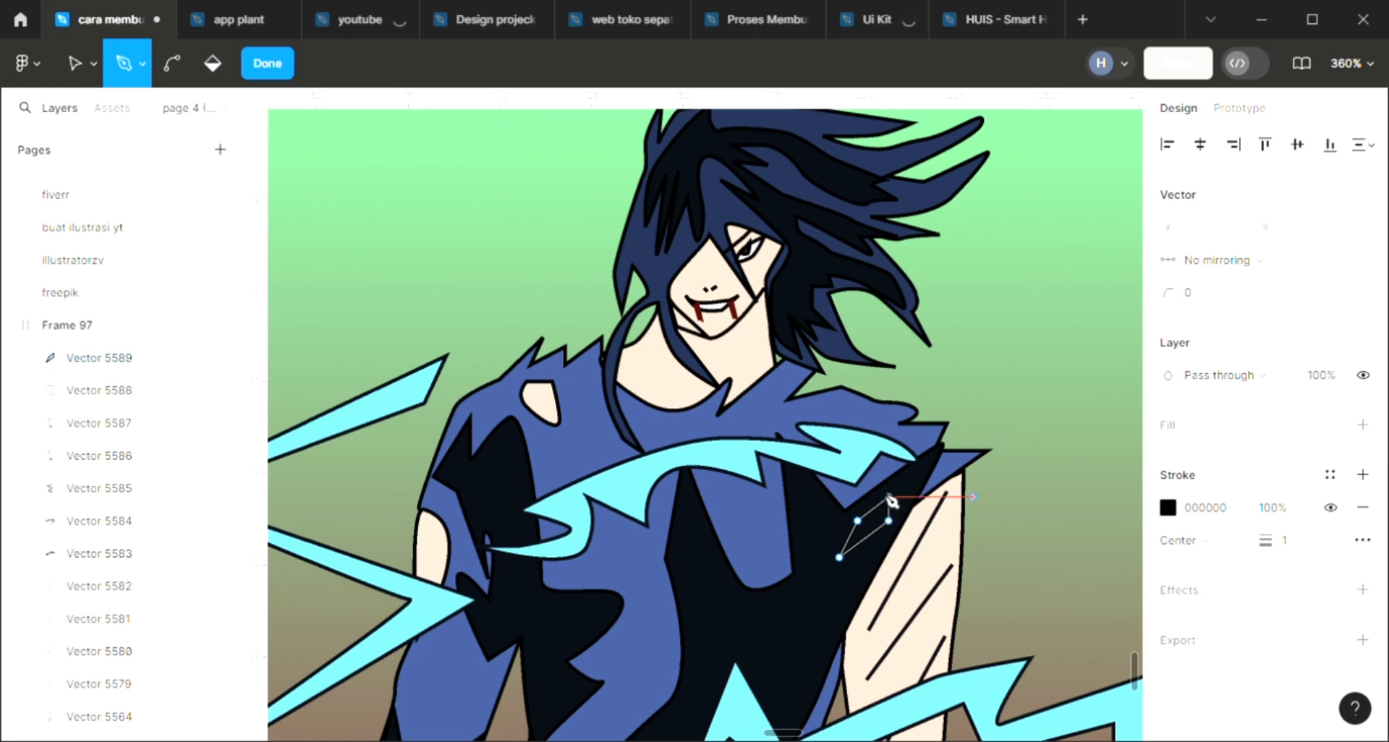
left_click(889, 498)
key("i")
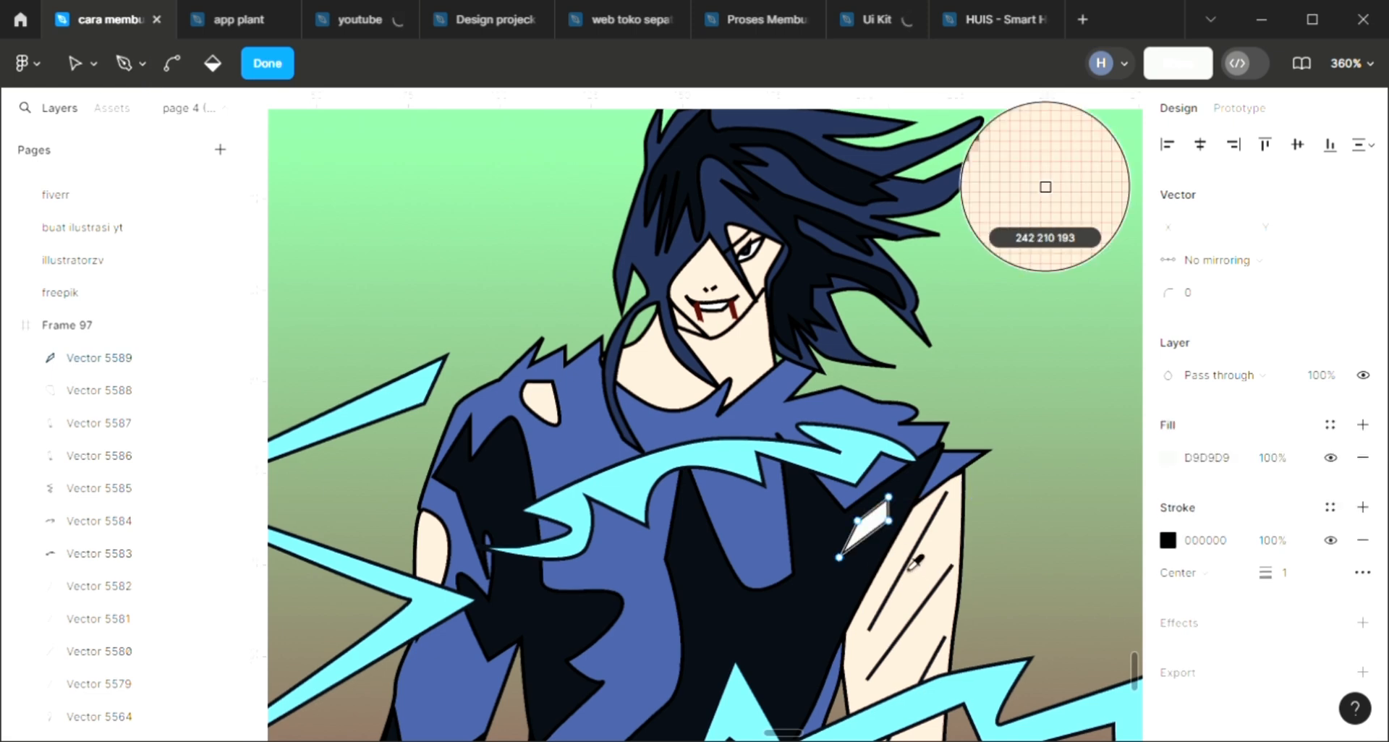
left_click(919, 575)
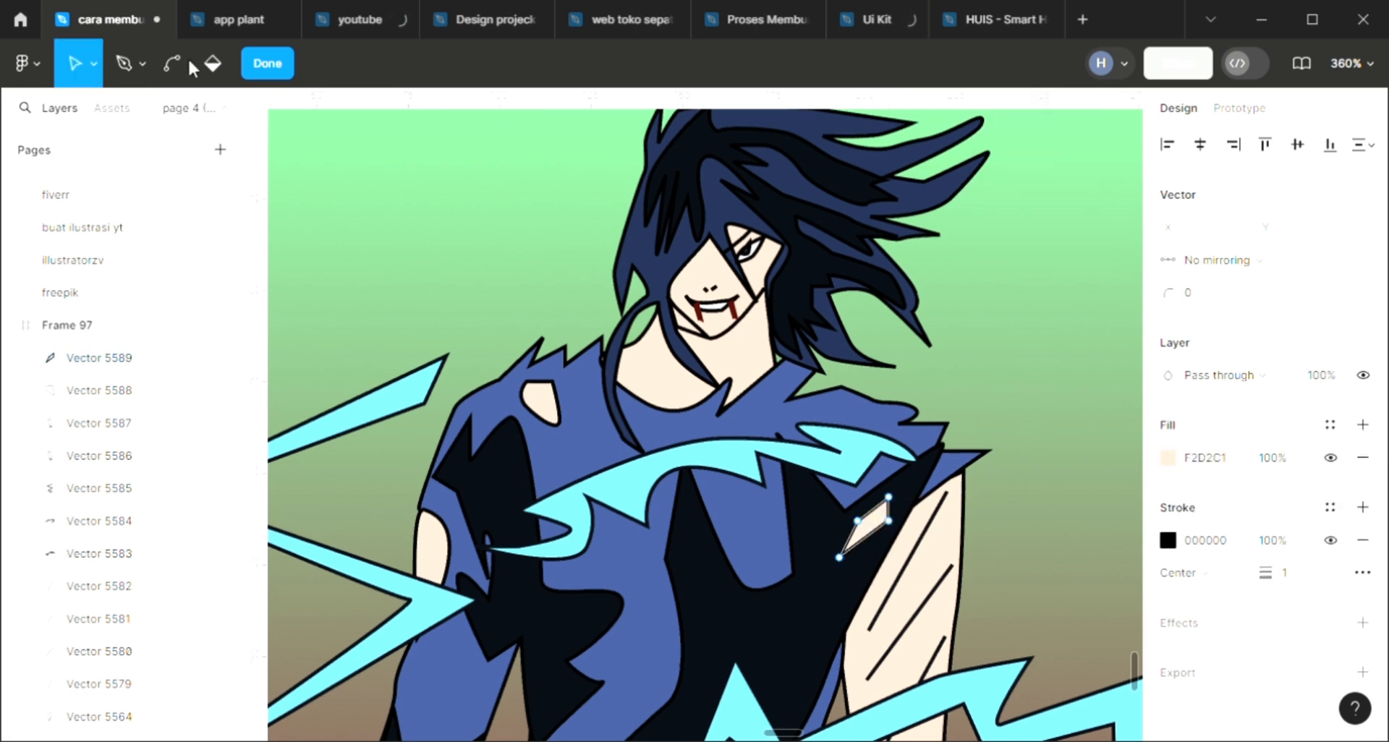
- Add a second, longer slanted tear across the middle of the chest to the same vector, close its outline and deselect it
left_click(129, 63)
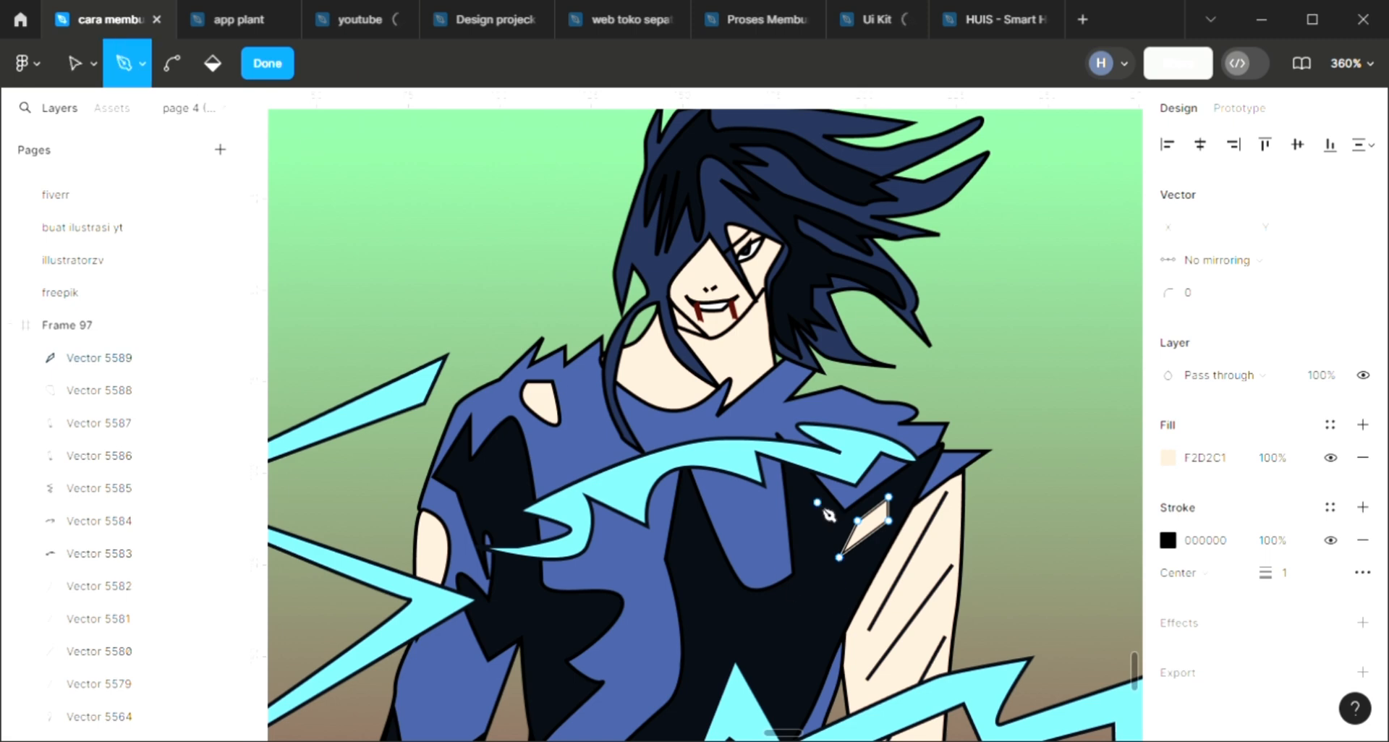
left_click(760, 508)
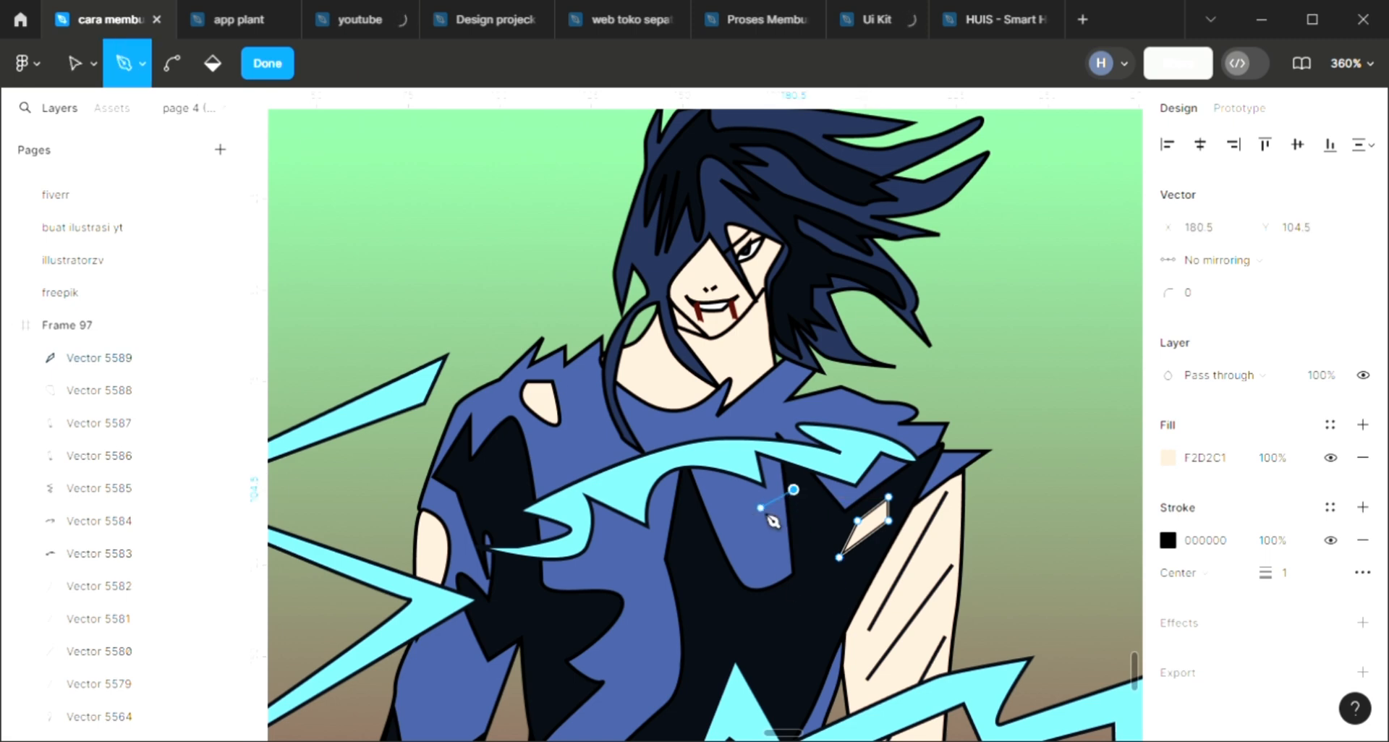
left_click(727, 549)
left_click(690, 566)
left_click(728, 508)
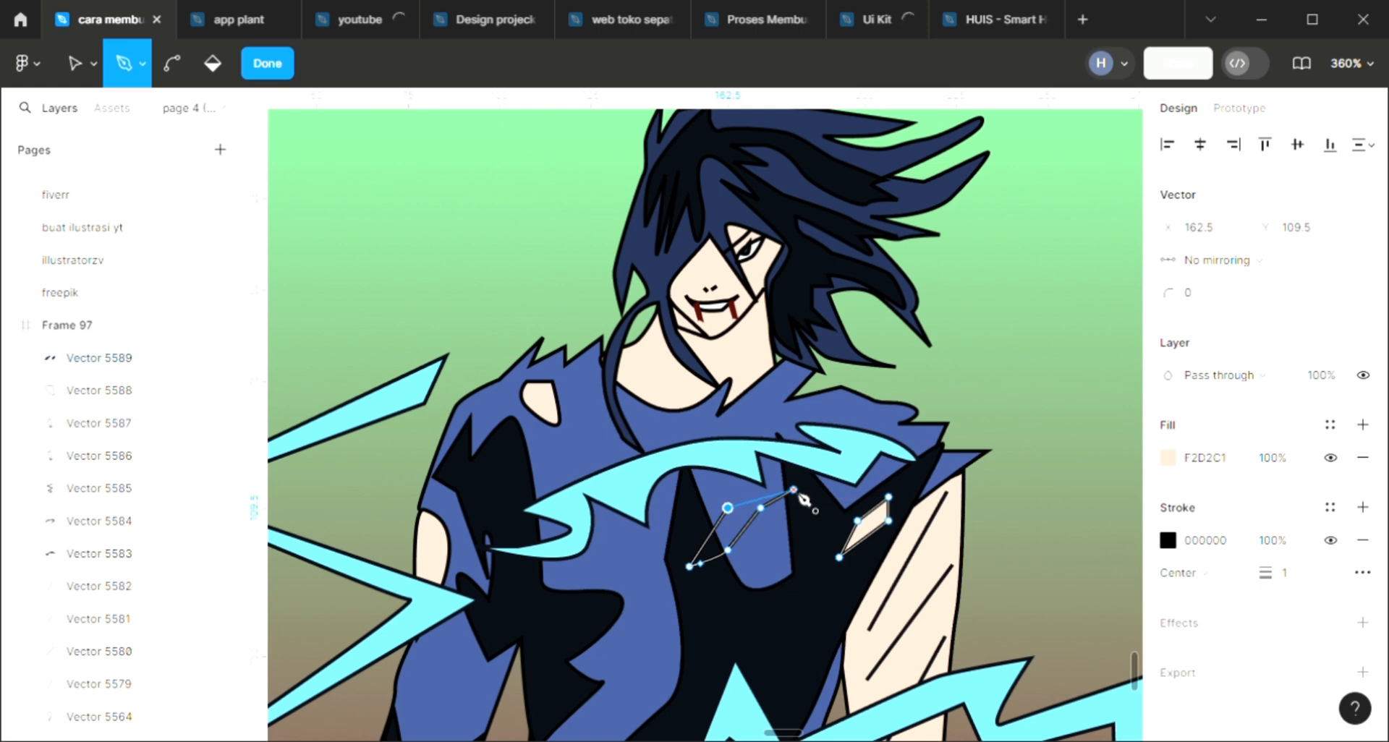
left_click(794, 489)
key("Escape")
key("Escape")
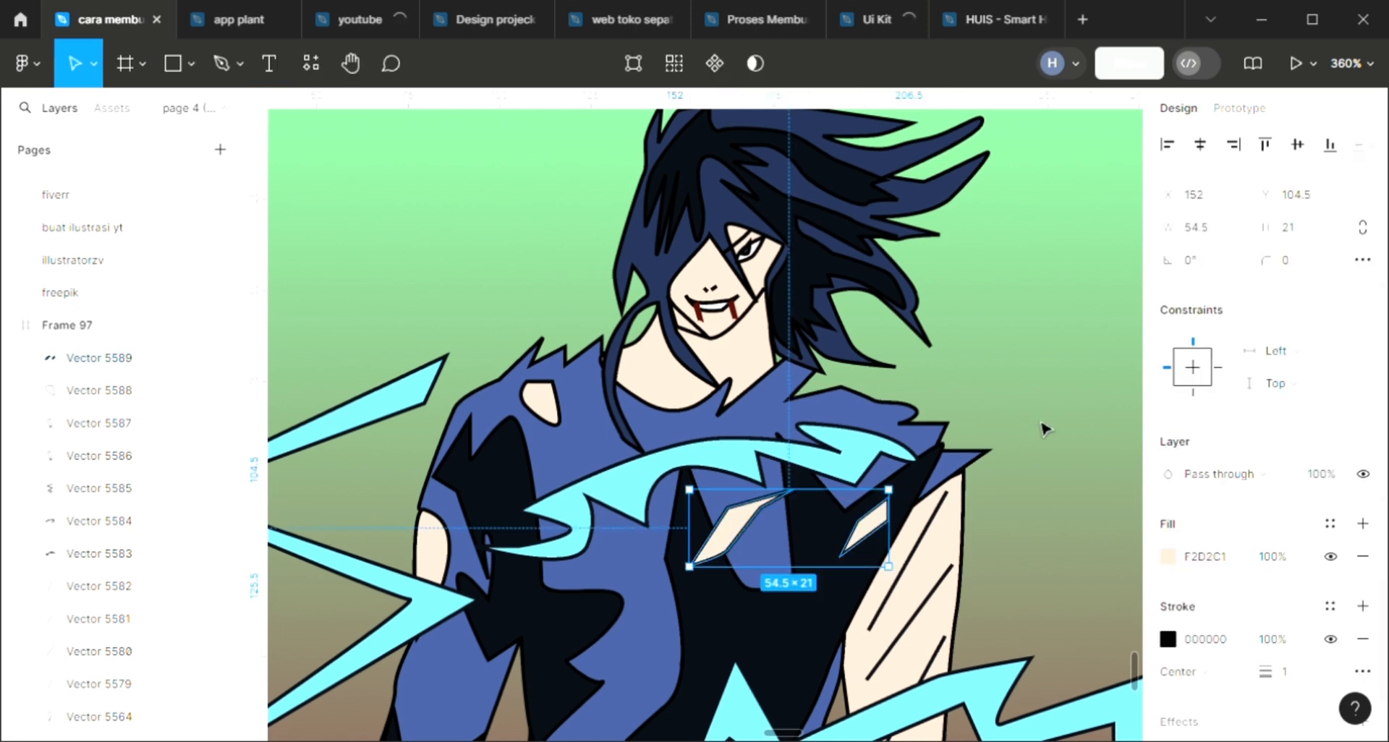
left_click(1039, 424)
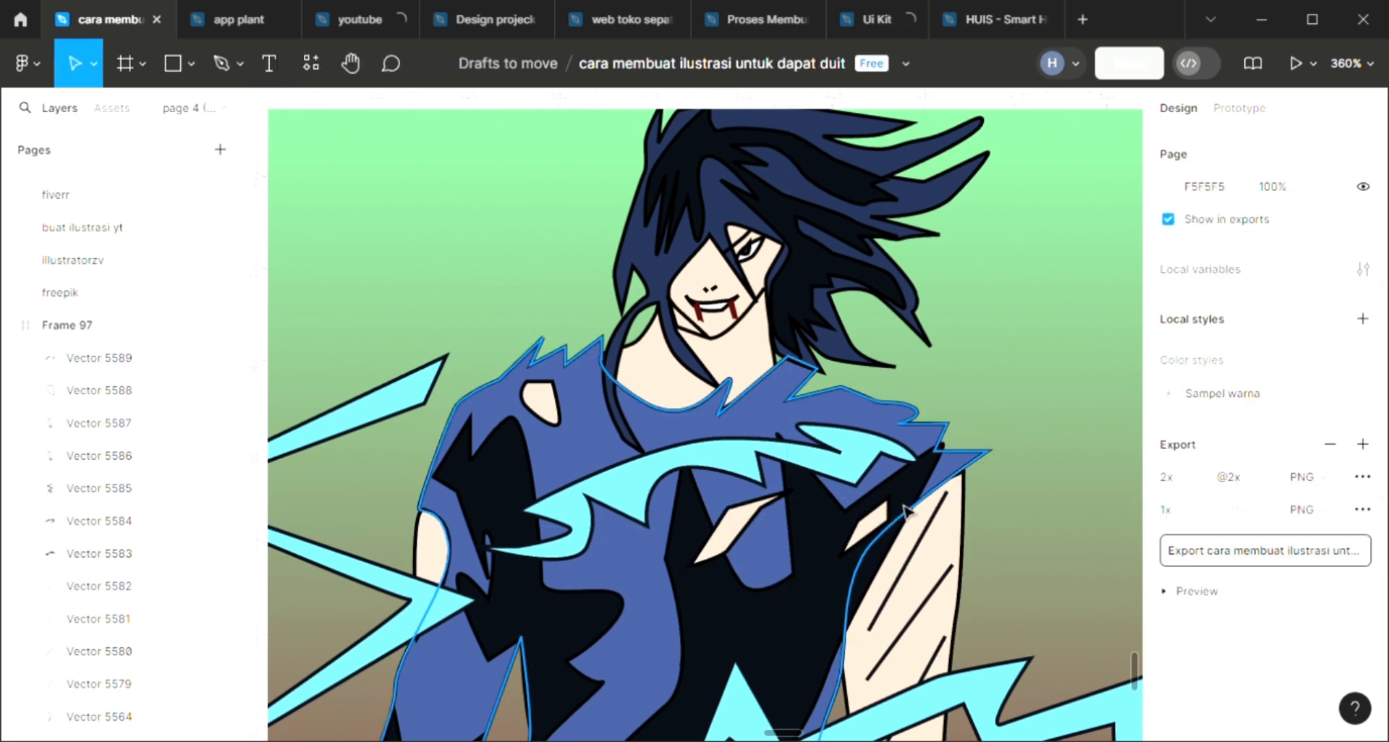
- Draw a small closed triangle with the Pen tool in the notch between the collar tip and the shirt's shoulder below the hair
key("i")
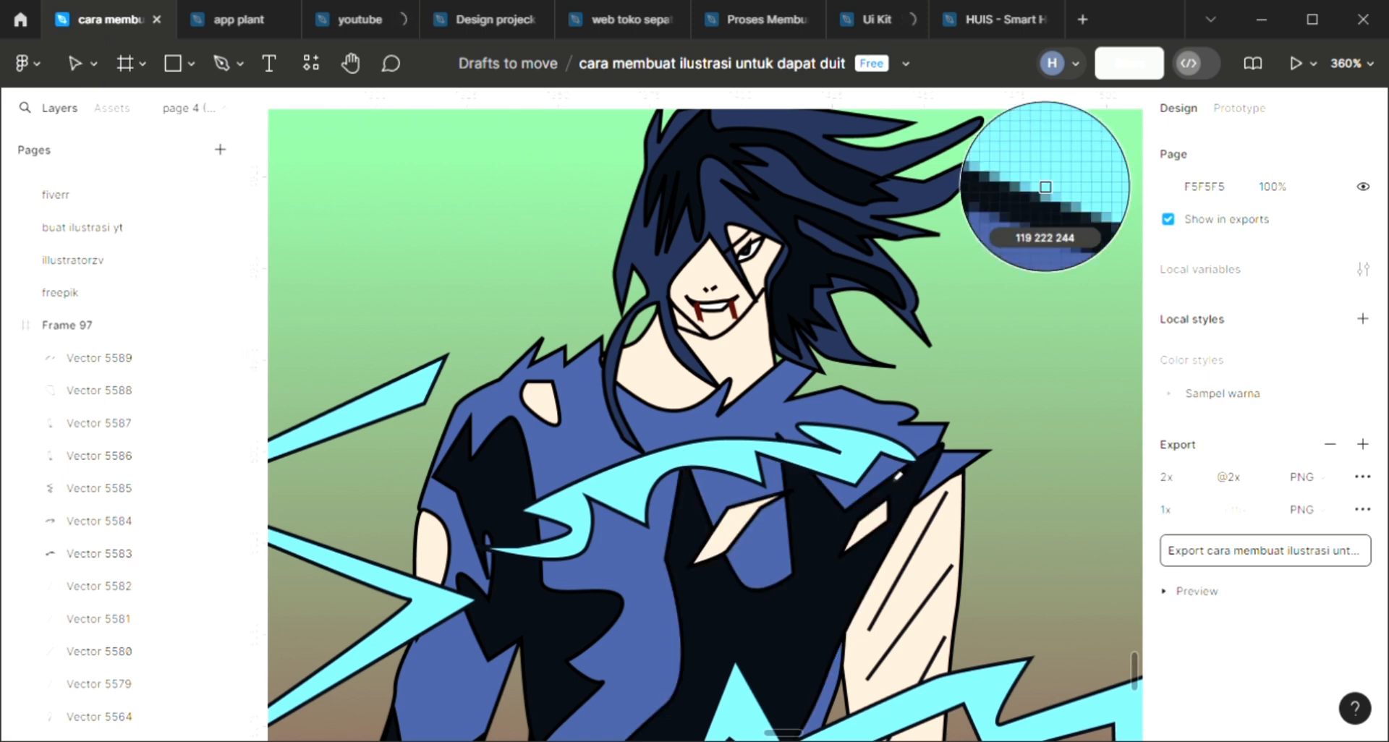
key("p")
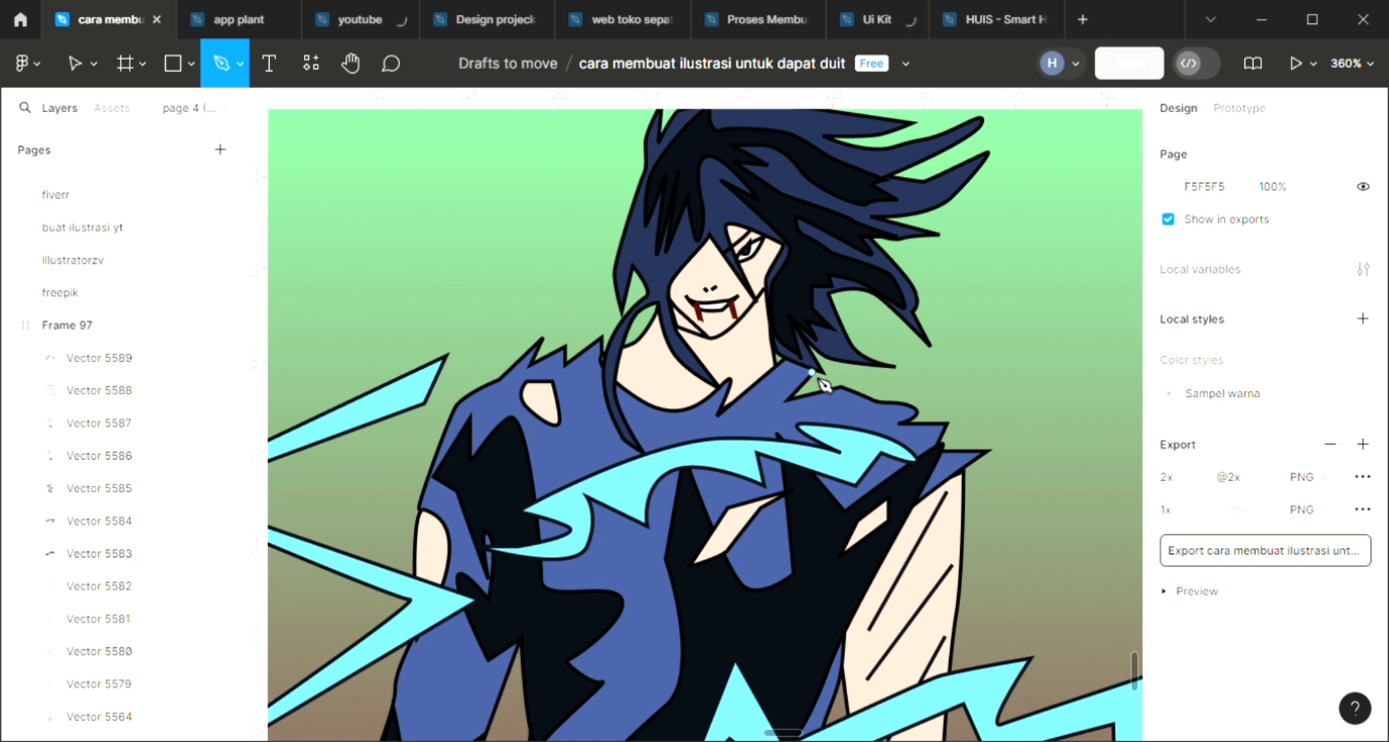
left_click(811, 372)
left_click(784, 400)
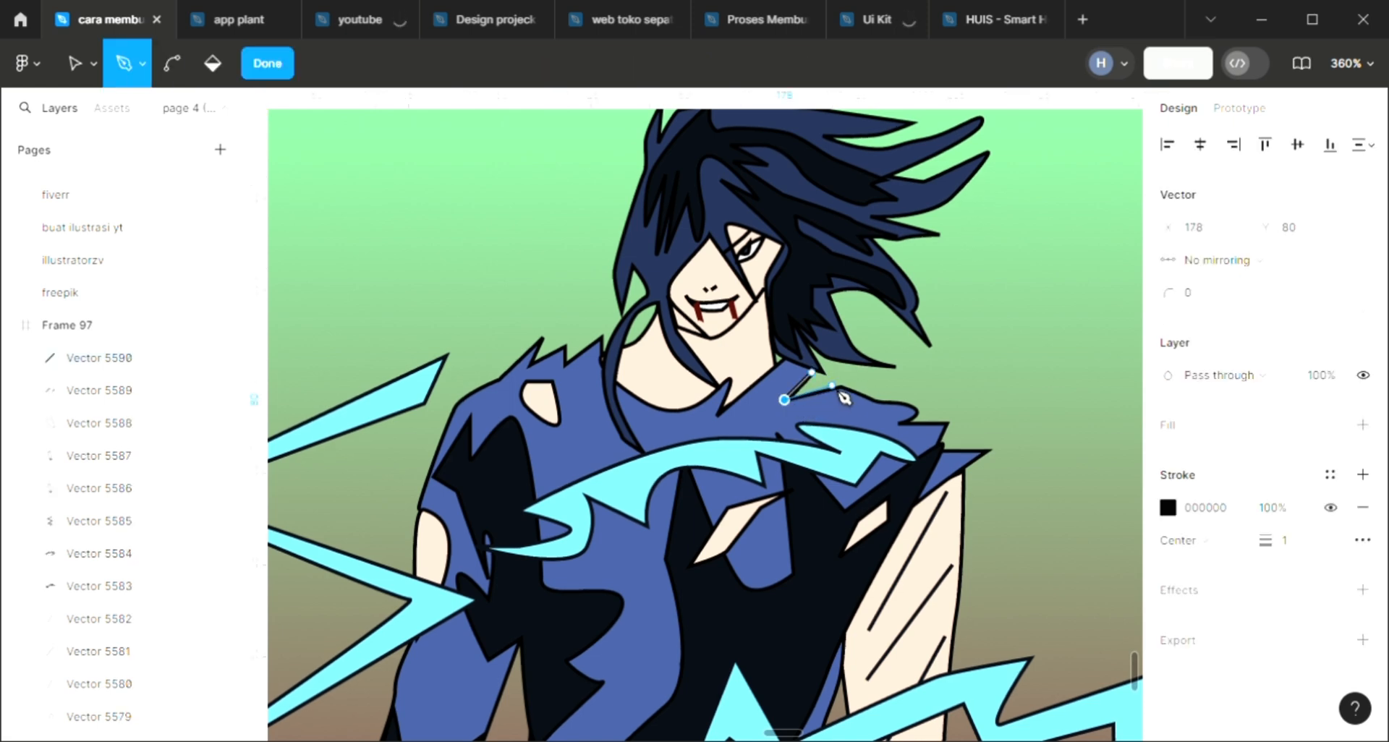
left_click(830, 383)
left_click(811, 372)
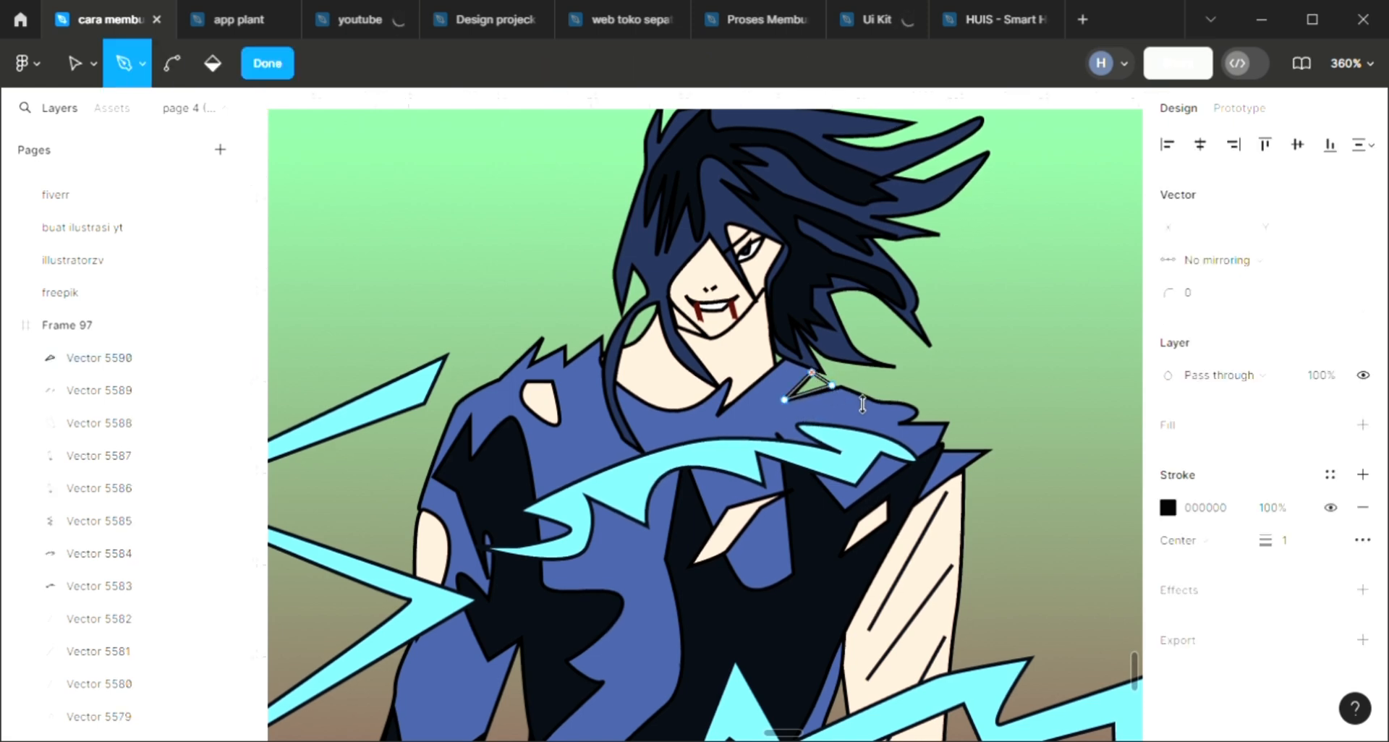
- Fill the small triangle beside the collar tip with skin tone F2D2C1 sampled from the bare arm and deselect it
key("Escape")
left_click(1336, 530)
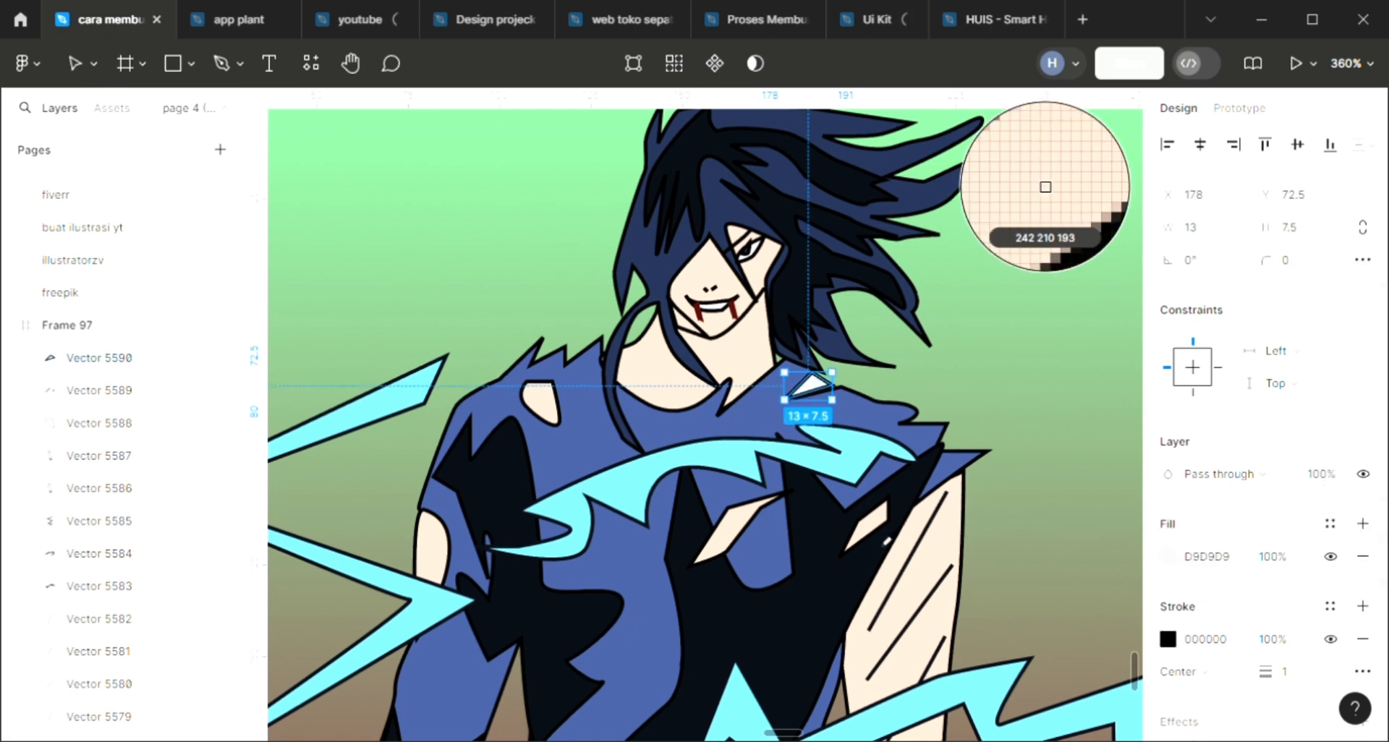
left_click(904, 551)
left_click(1007, 393)
- Draw a small closed tear, about 12.5 × 9.5, with the Pen tool at the shirt's torn shoulder tip above the bare arm
key("p")
left_click(1003, 412)
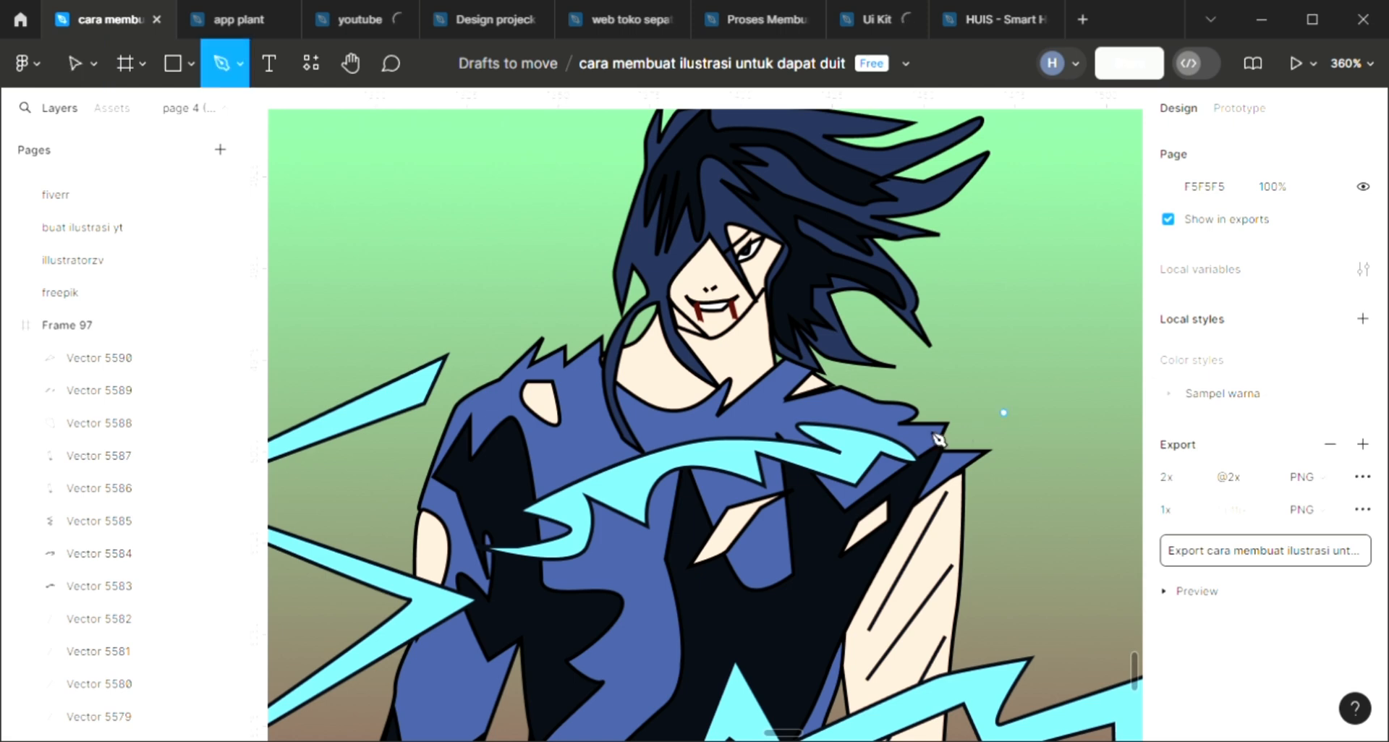
left_click(890, 459)
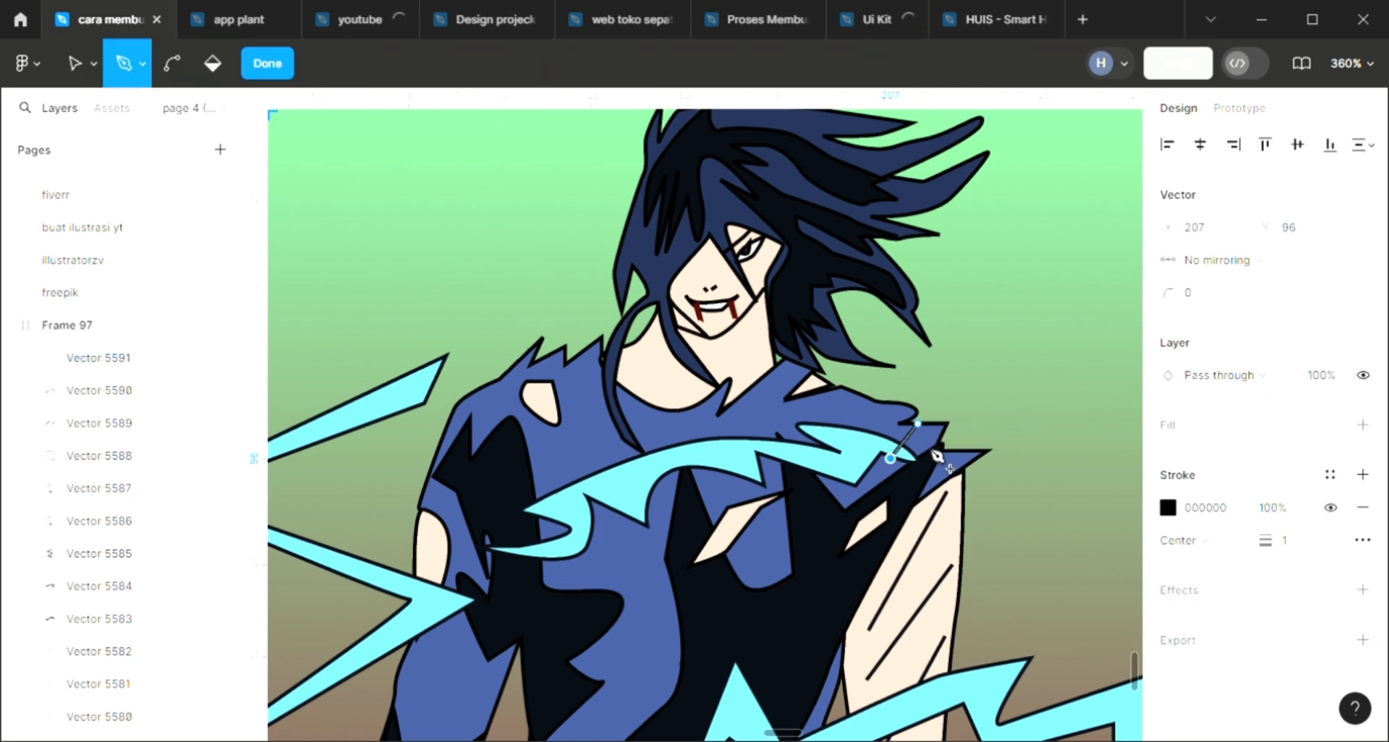
left_click(936, 423)
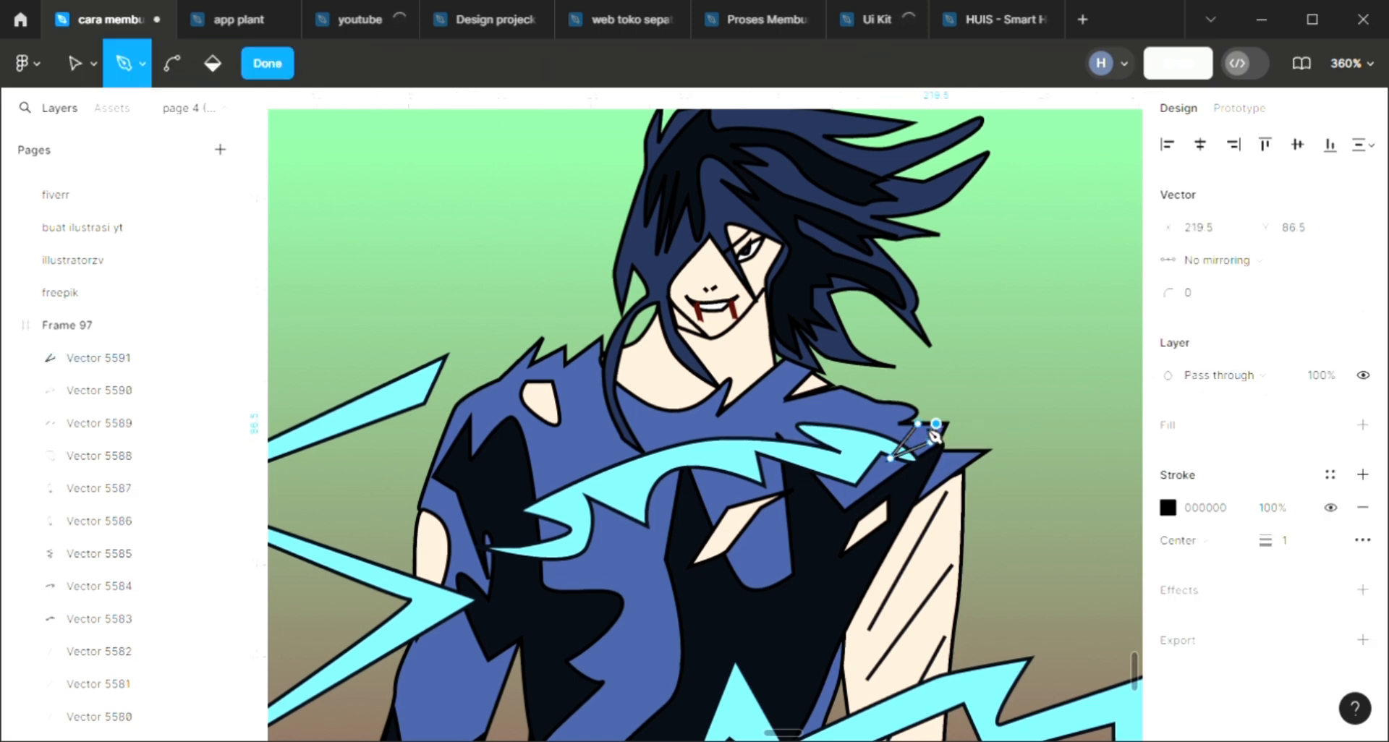
key("Escape")
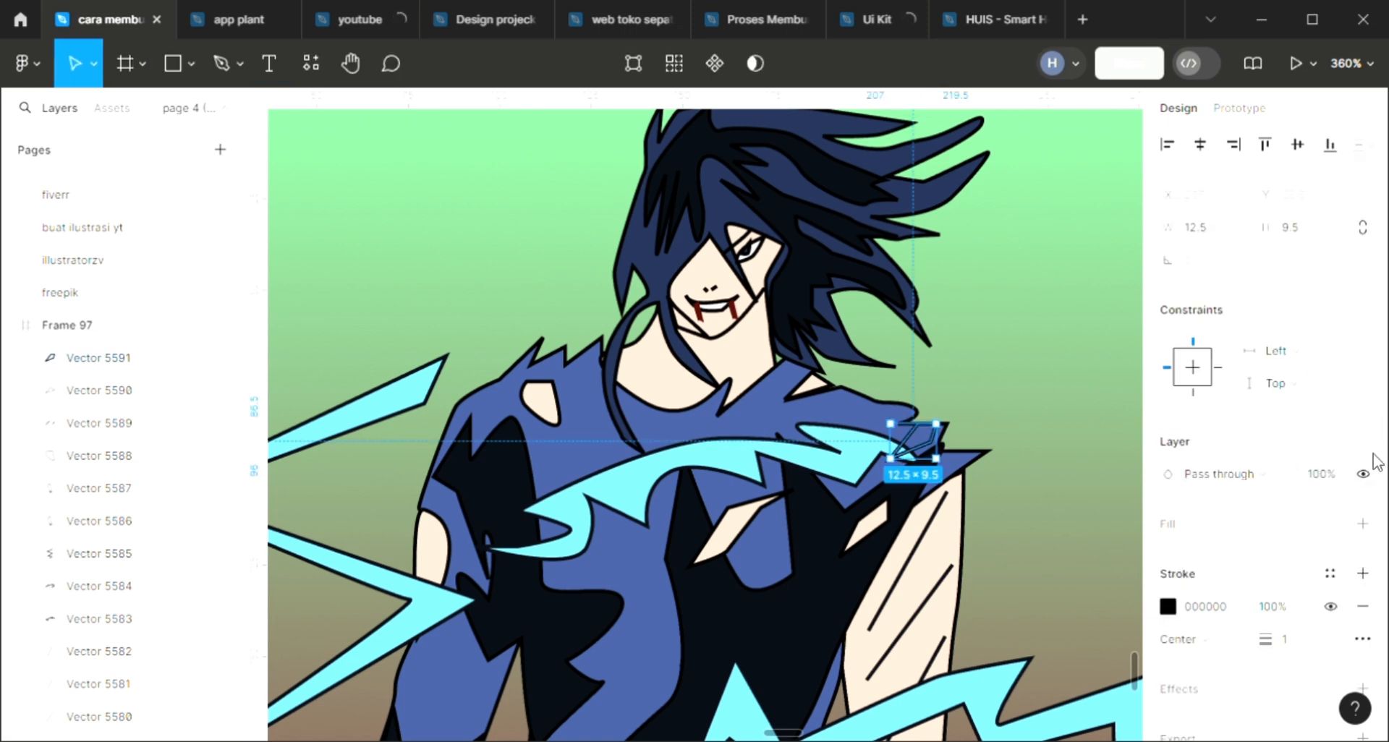
- Fill the shoulder-tip tear with skin tone F2D2C1 sampled from the bare arm and deselect it
left_click(1192, 526)
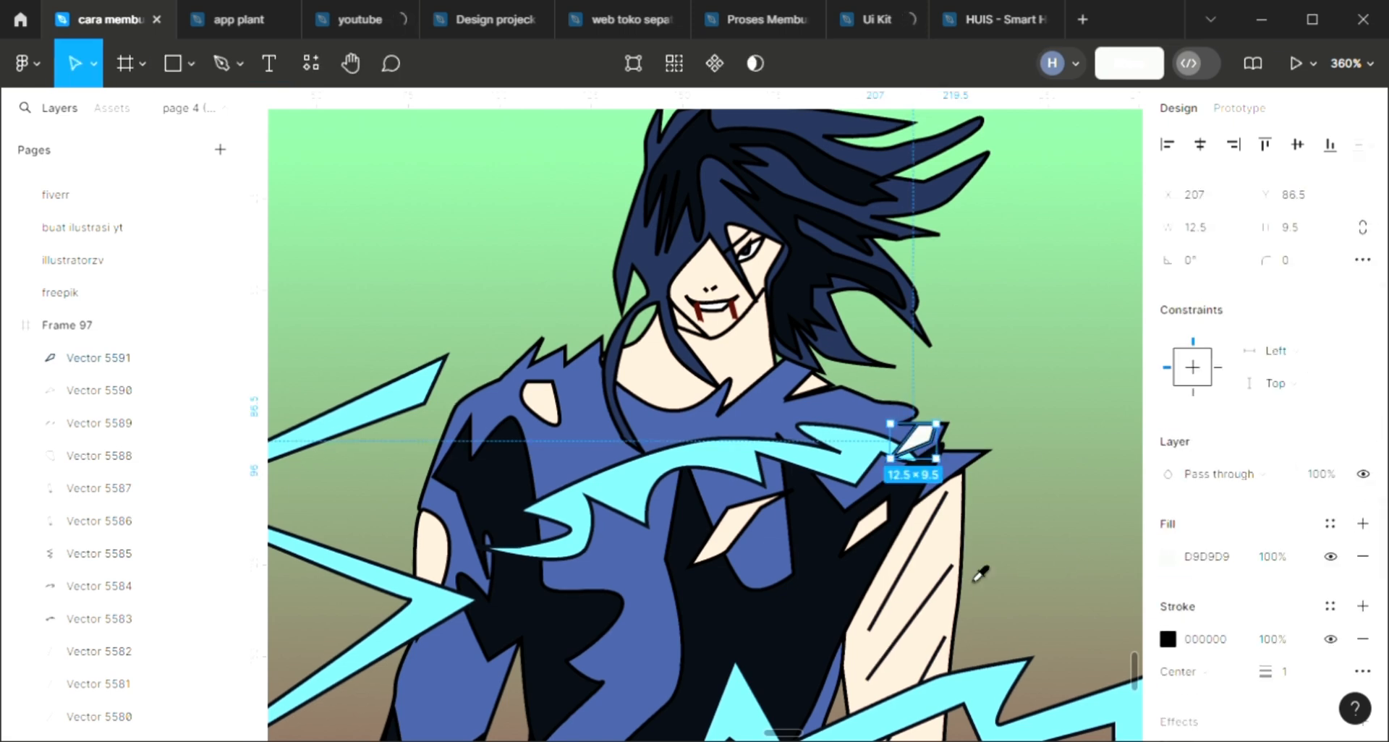
key("i")
left_click(930, 587)
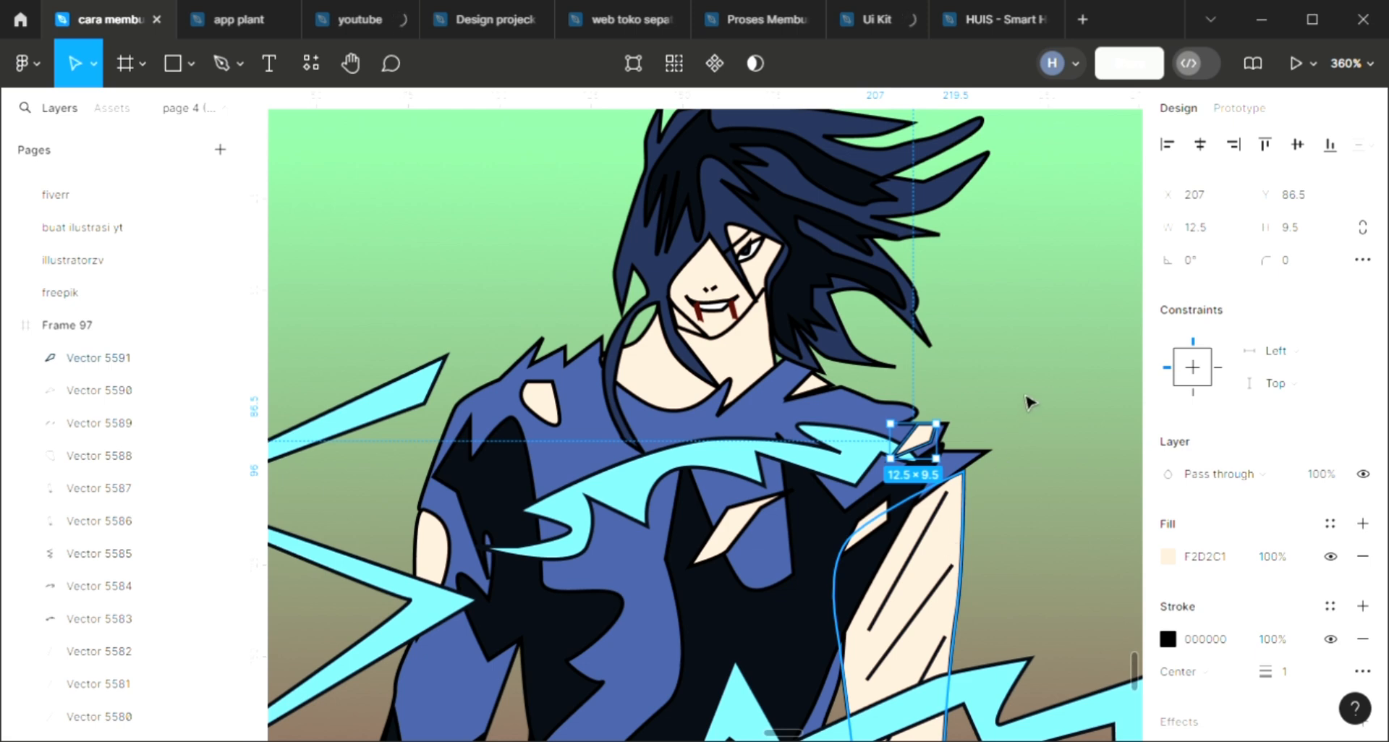
key("Escape")
- Draw a closed, pointed tear about 15.5 × 13 on the black shirt area just above the lightning bolt's peak
key("p")
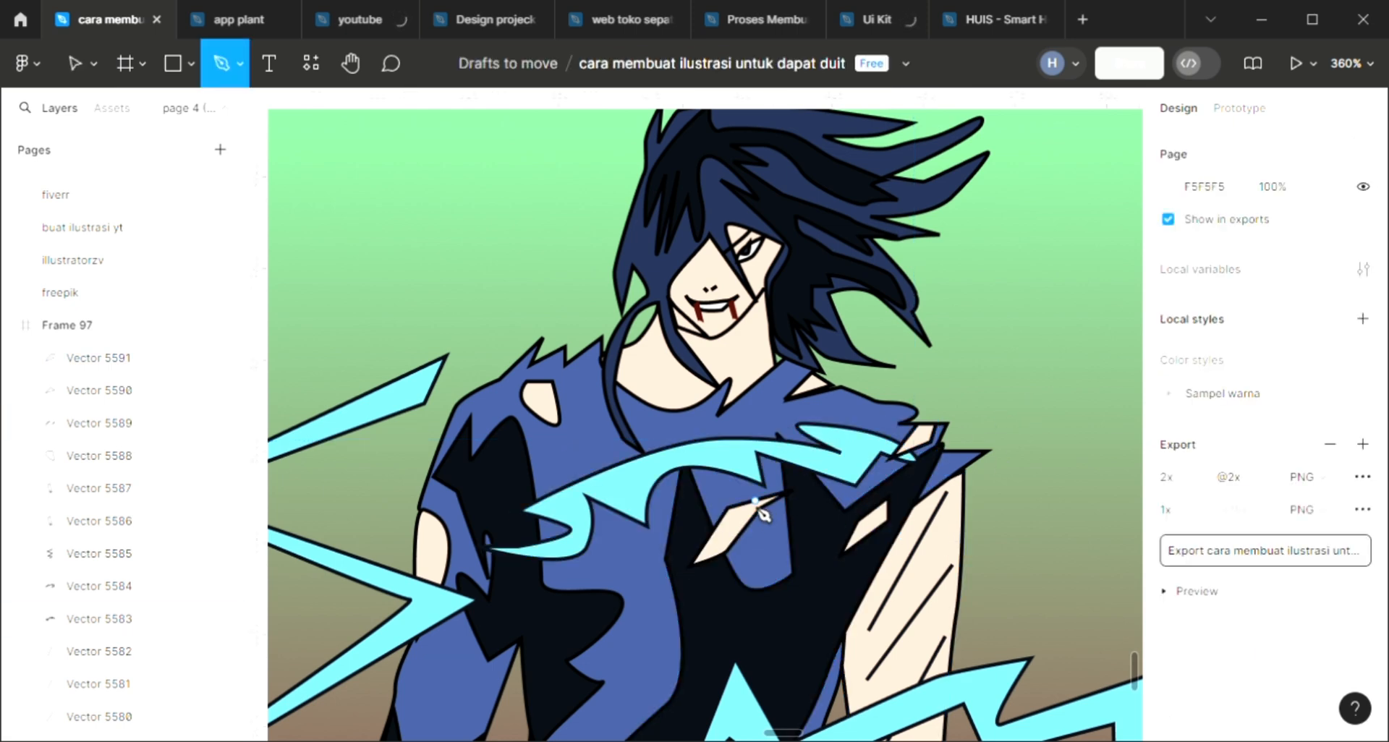
left_click(813, 623)
left_click(756, 634)
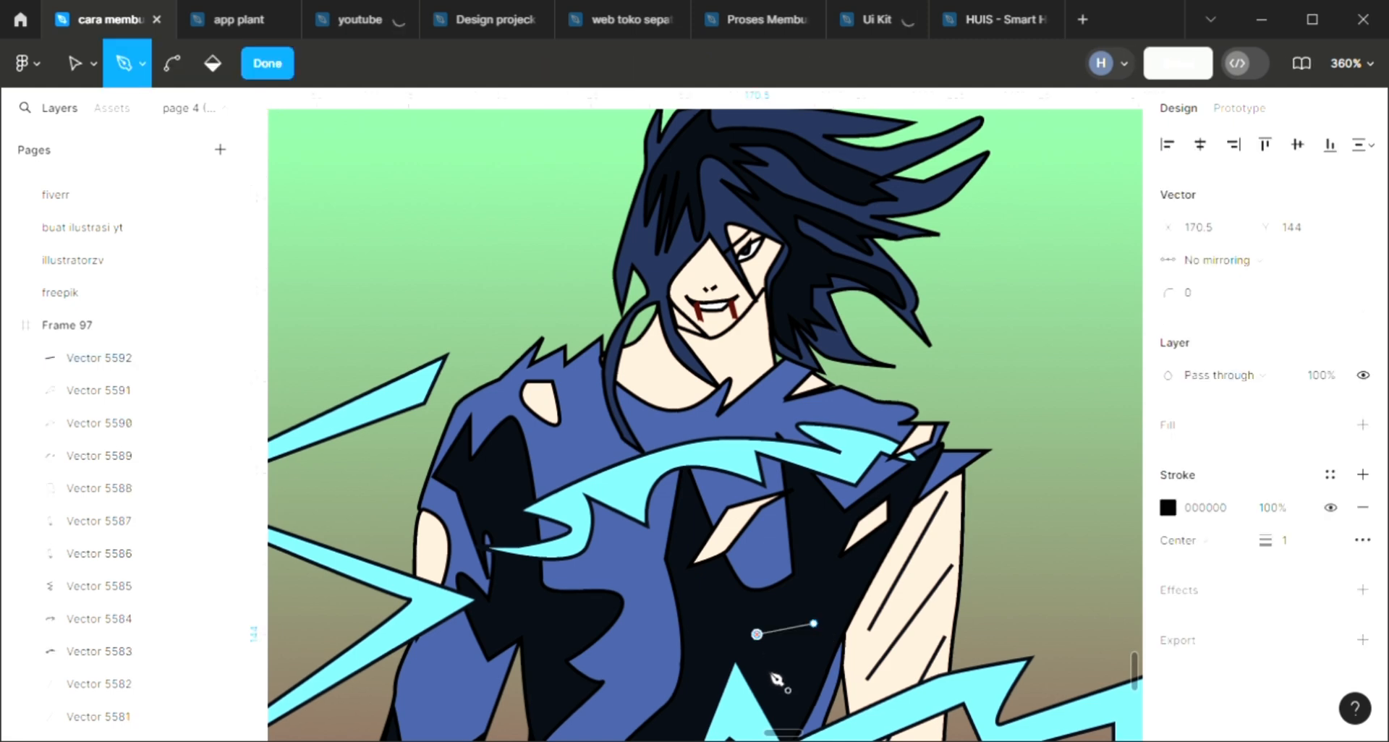
left_click(757, 671)
left_click(774, 650)
left_click(802, 645)
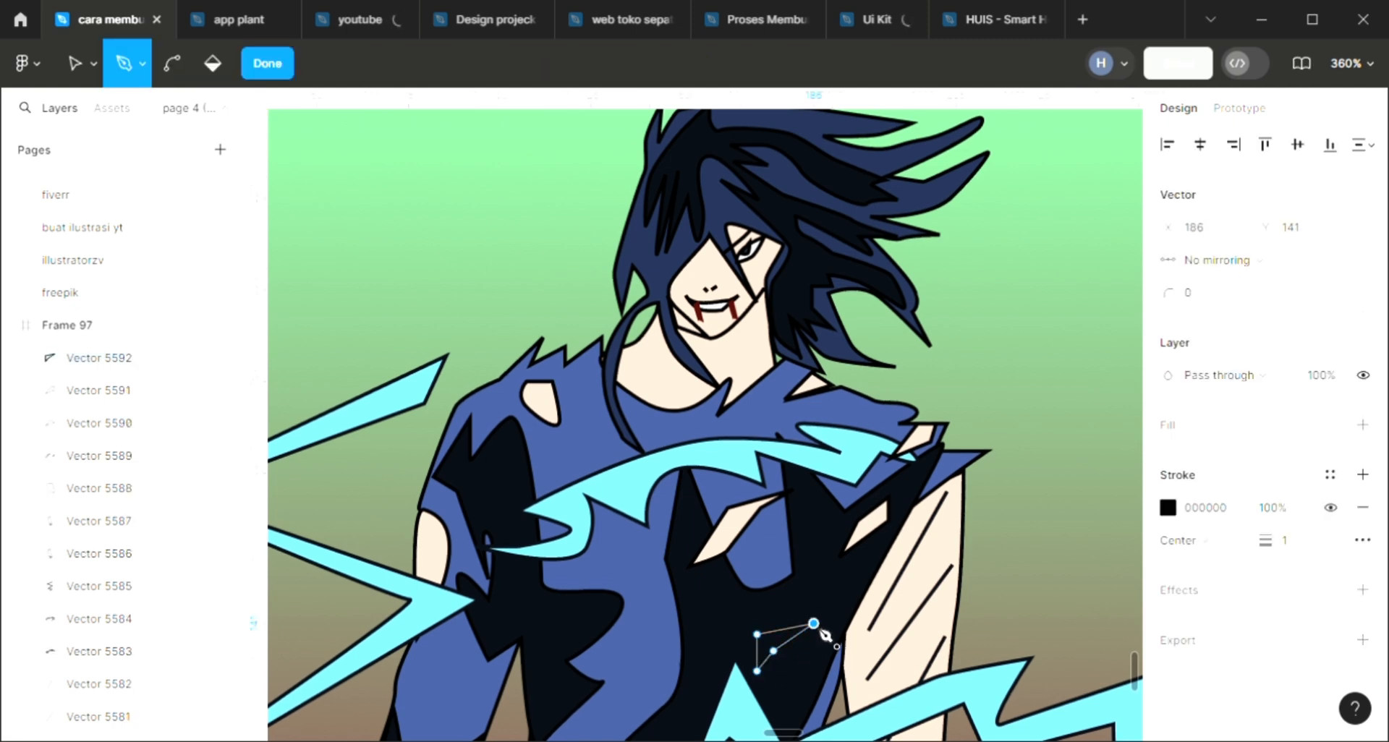
left_click(813, 623)
key("Escape")
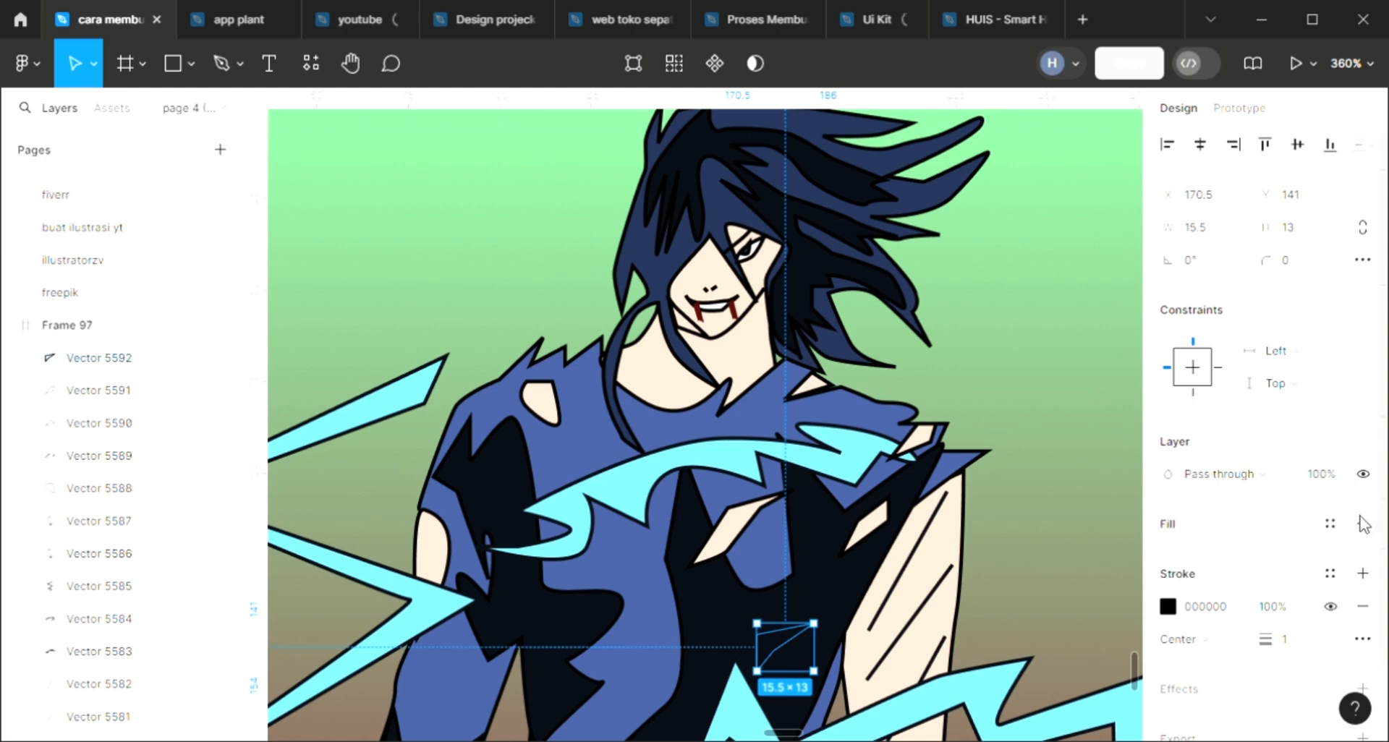
- Fill the tear above the lightning peak with skin tone F2D2C1 sampled from the arm and deselect it
left_click(1362, 523)
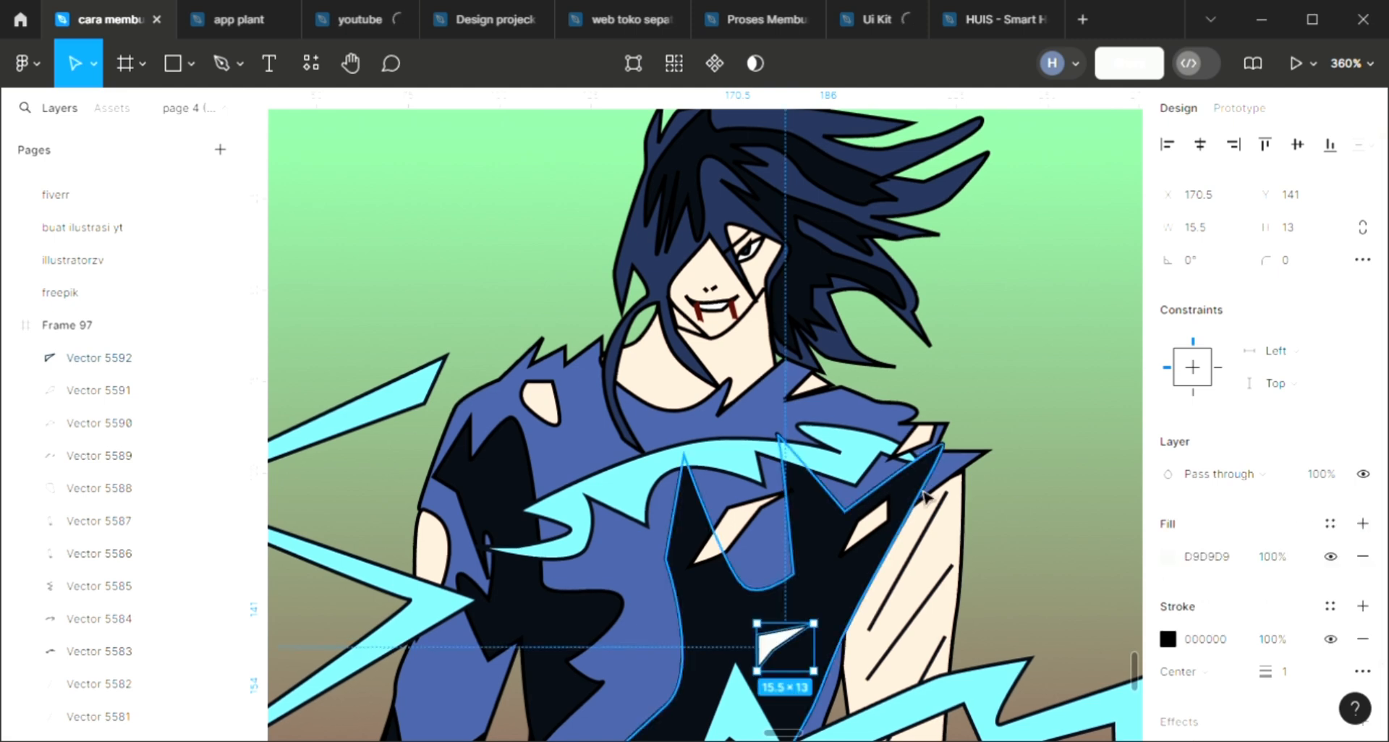
key("i")
left_click(925, 497)
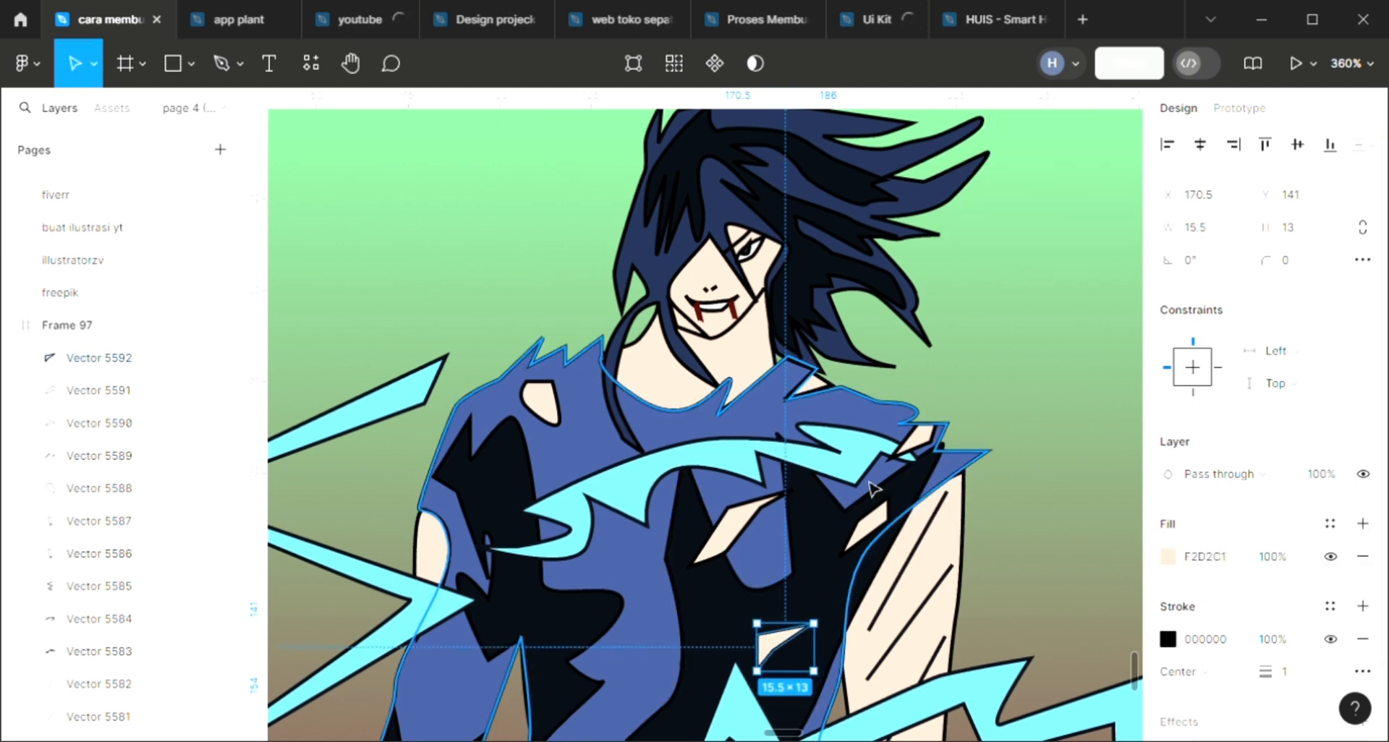
key("Escape")
- Draw a thin closed triangular tear, about 17.5 × 7.5, on the black area near the shirt's hem below the lightning
scroll(837, 559, "down", 2)
scroll(837, 561, "down", 3)
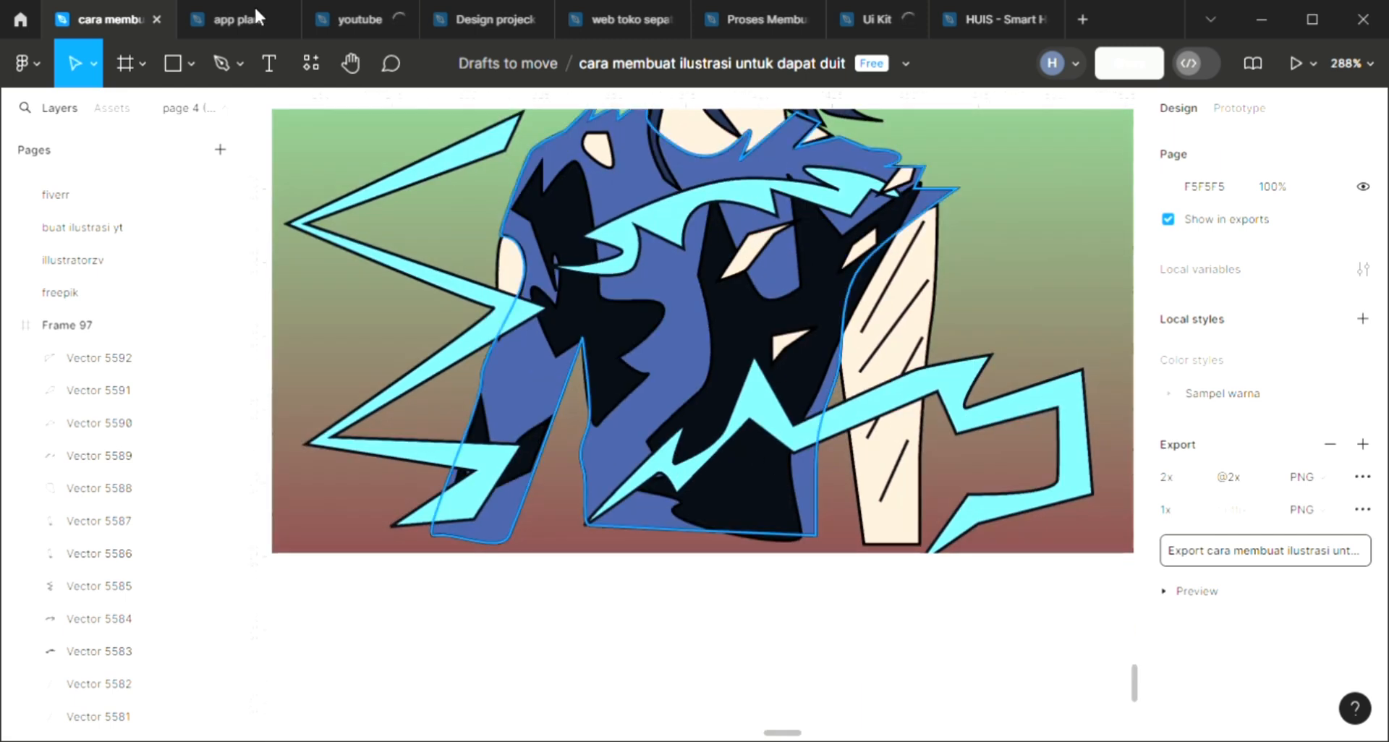
scroll(345, 148, "up", 1)
key("p")
scroll(724, 434, "up", 5)
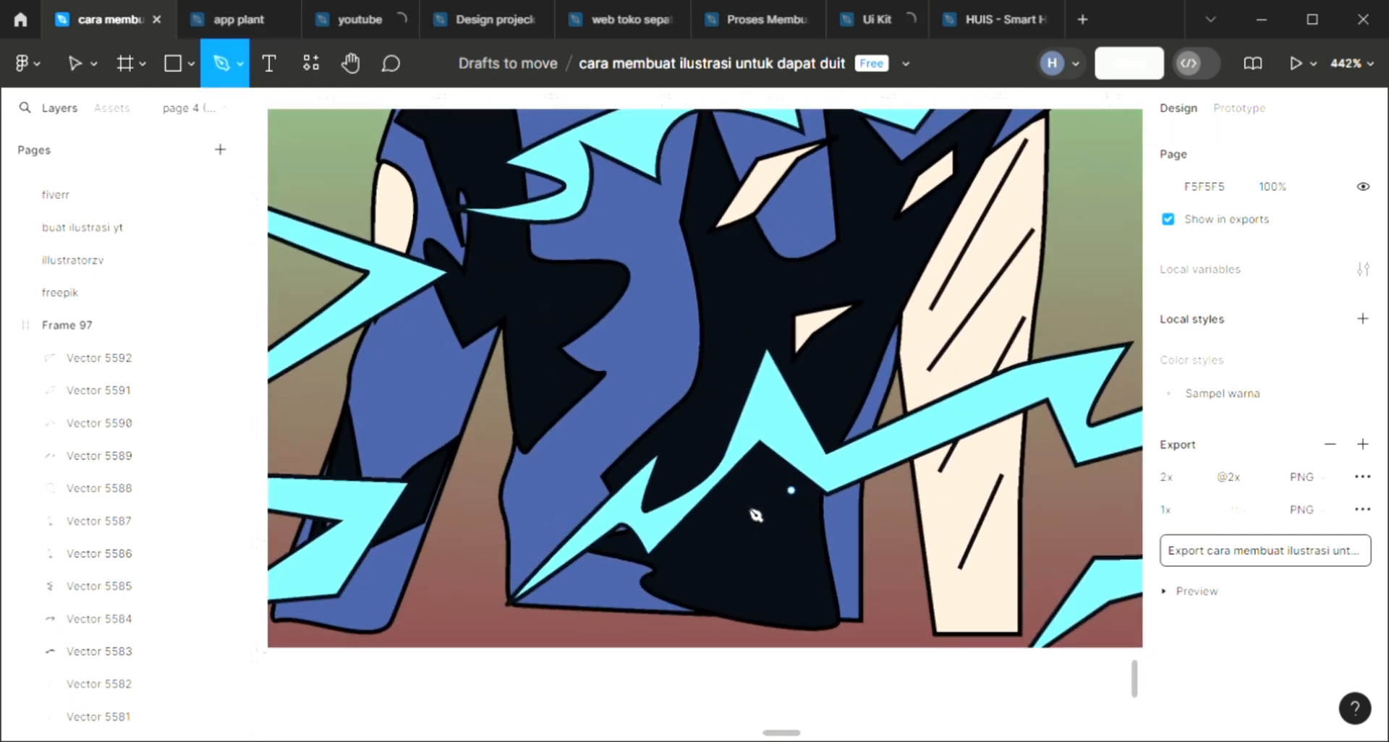
scroll(753, 524, "up", 1)
left_click(804, 518)
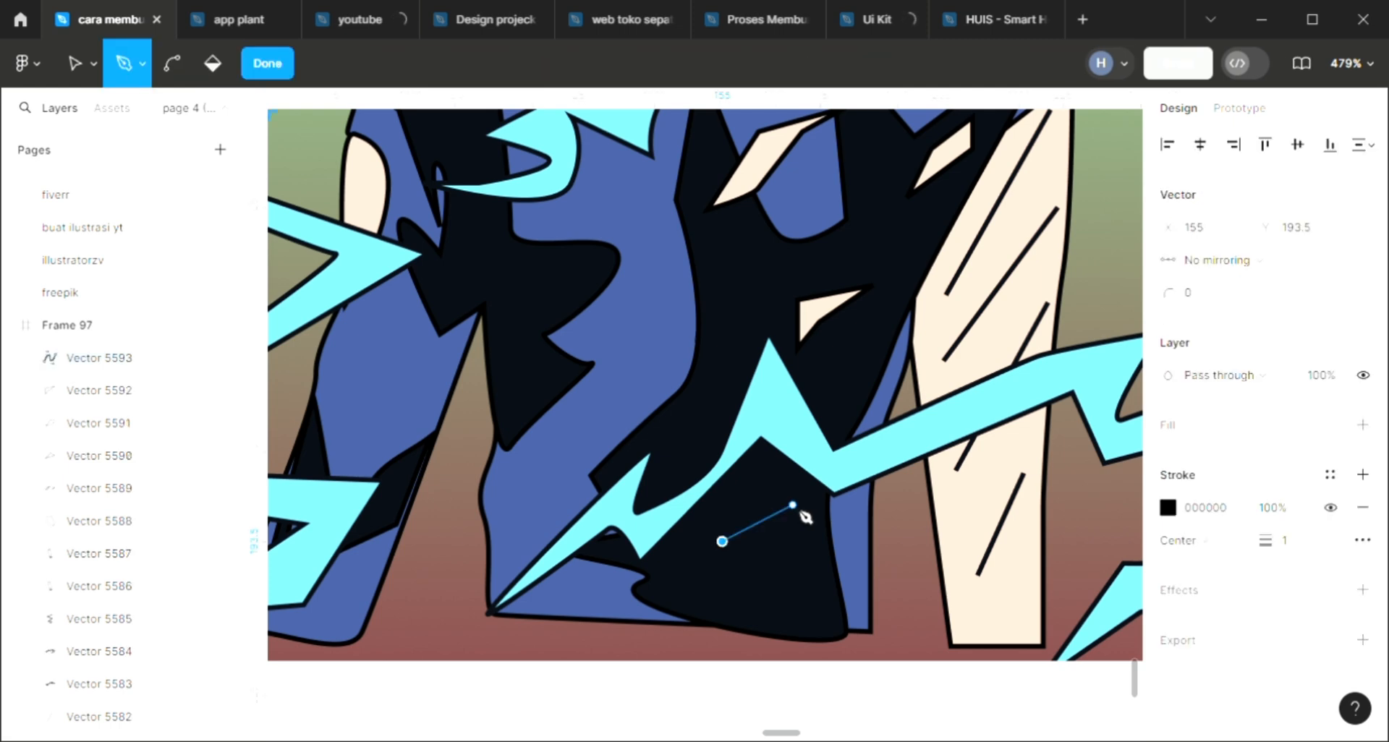
left_click(723, 542)
- Fill the thin hem tear with skin tone F2D2C1 sampled from the arm and deselect it
key("i")
left_click(1013, 506)
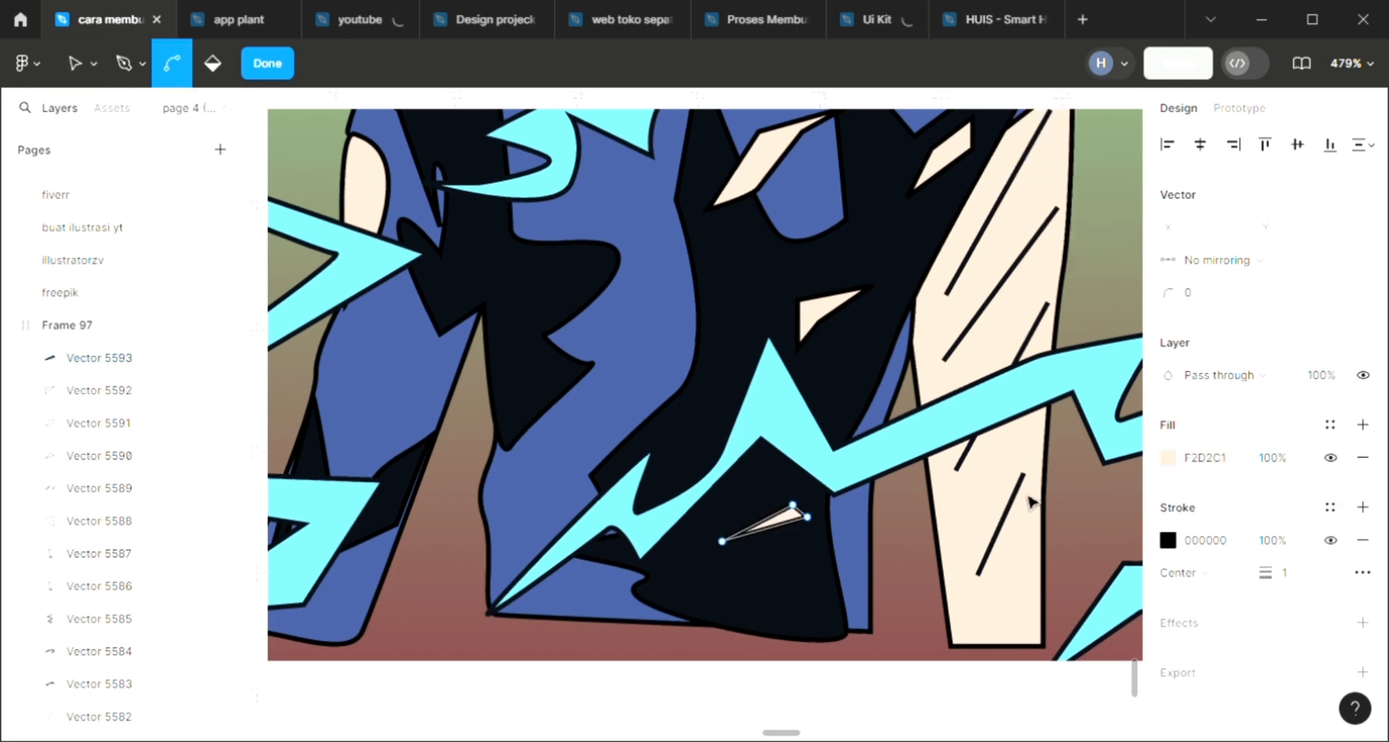
scroll(1032, 506, "down", 3)
key("Escape")
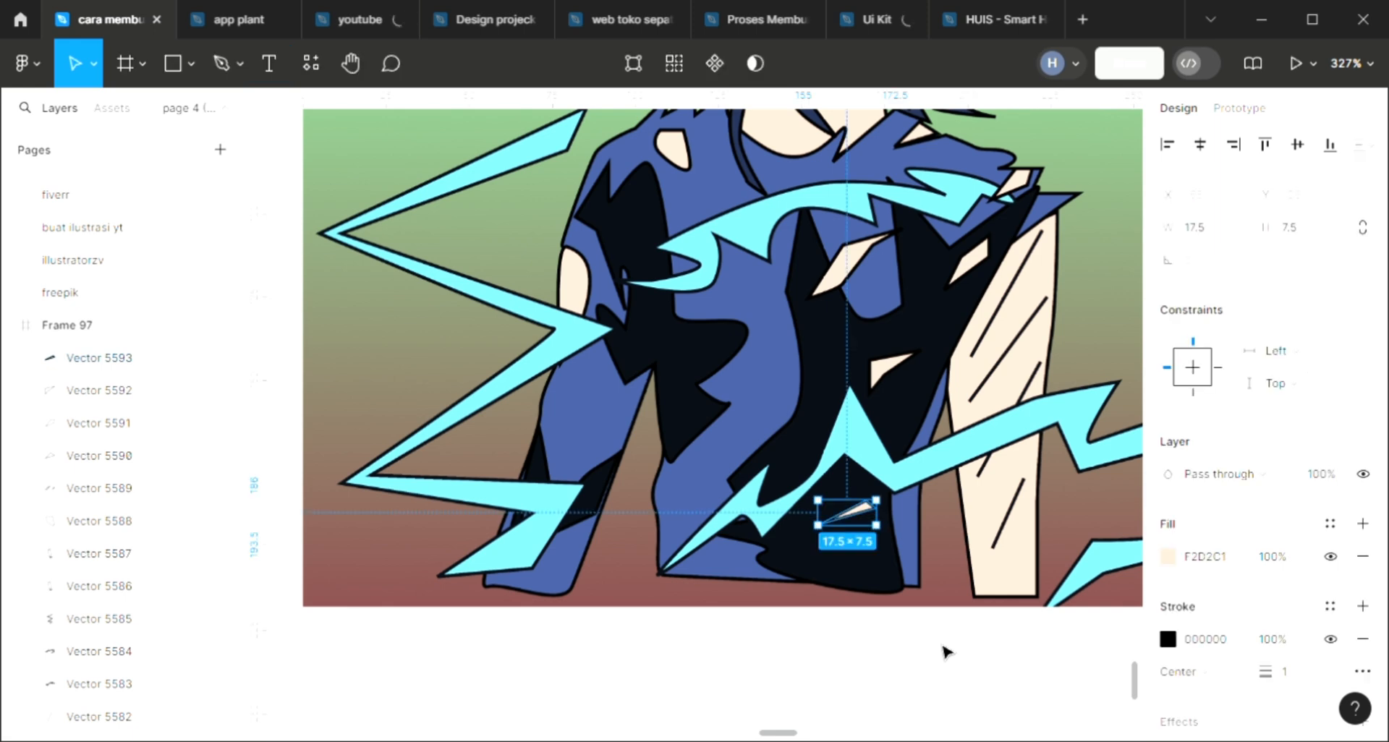
key("Escape")
- Draw two separate slanted collarbone lines at the base of the neck, about 14 × 7.5 and 15 × 8.5
scroll(945, 651, "up", 4)
scroll(944, 651, "up", 1)
scroll(944, 651, "right", 1)
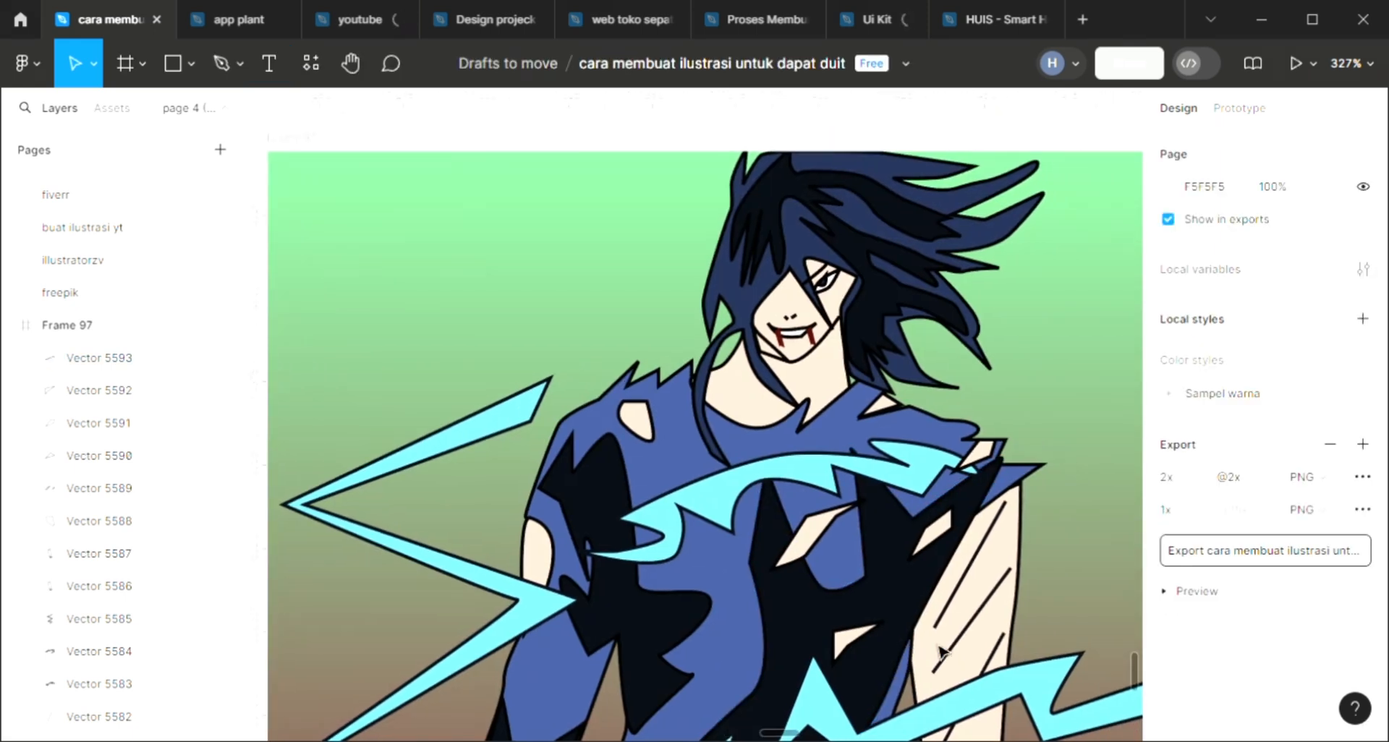
left_click(231, 68)
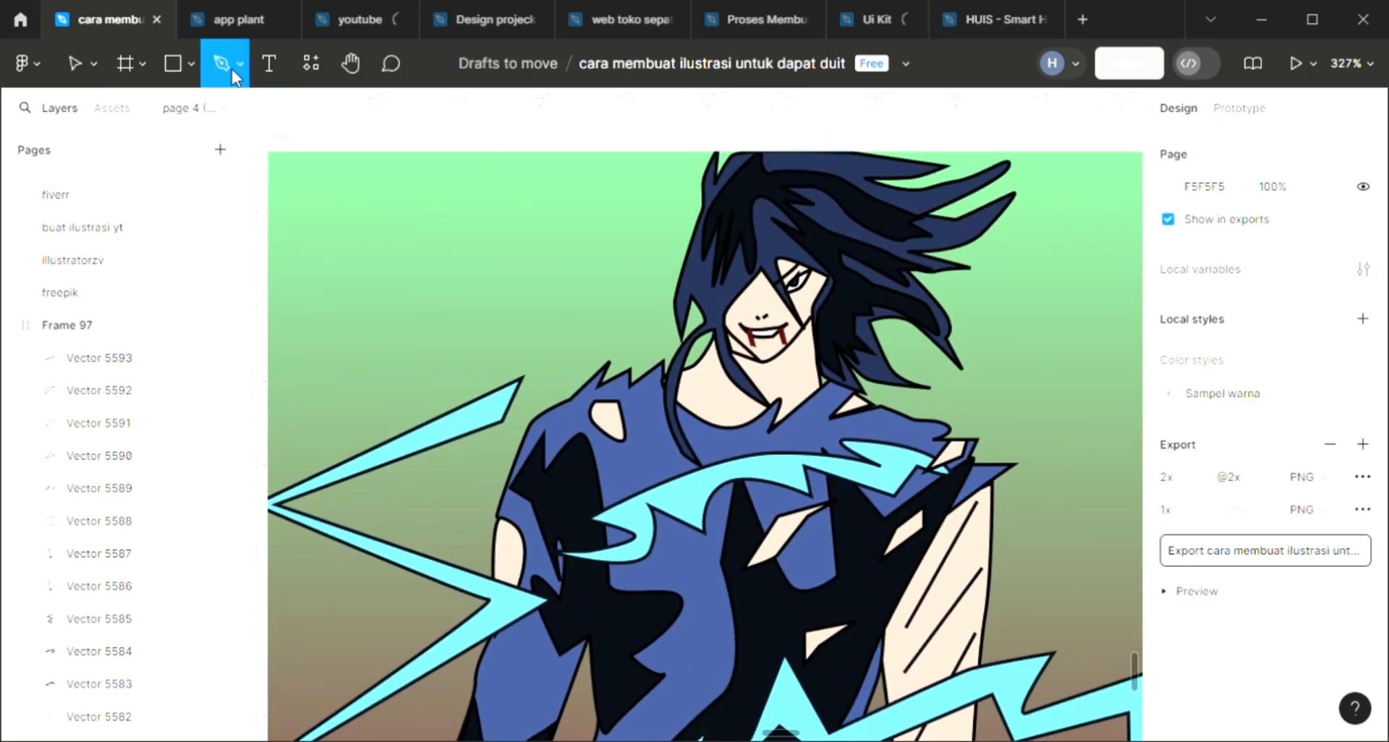
scroll(766, 358, "up", 5)
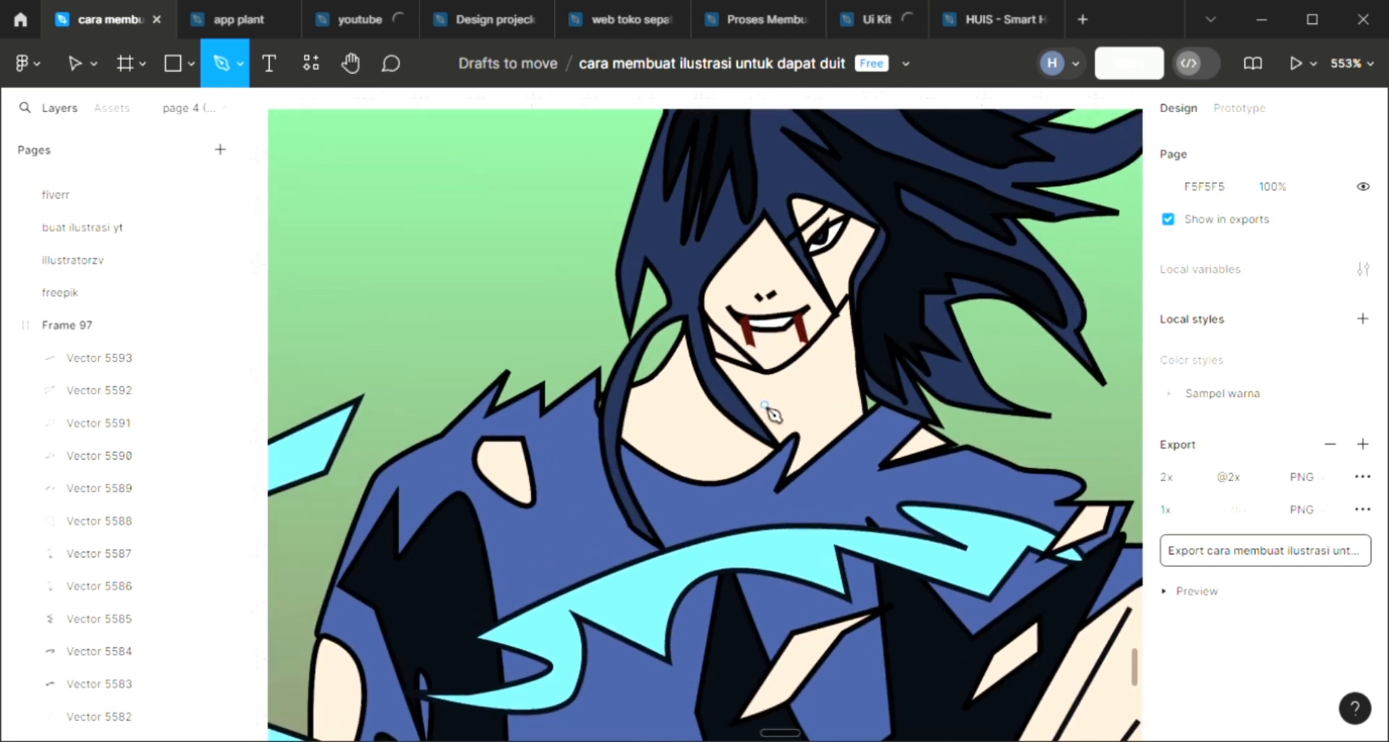
left_click(831, 439)
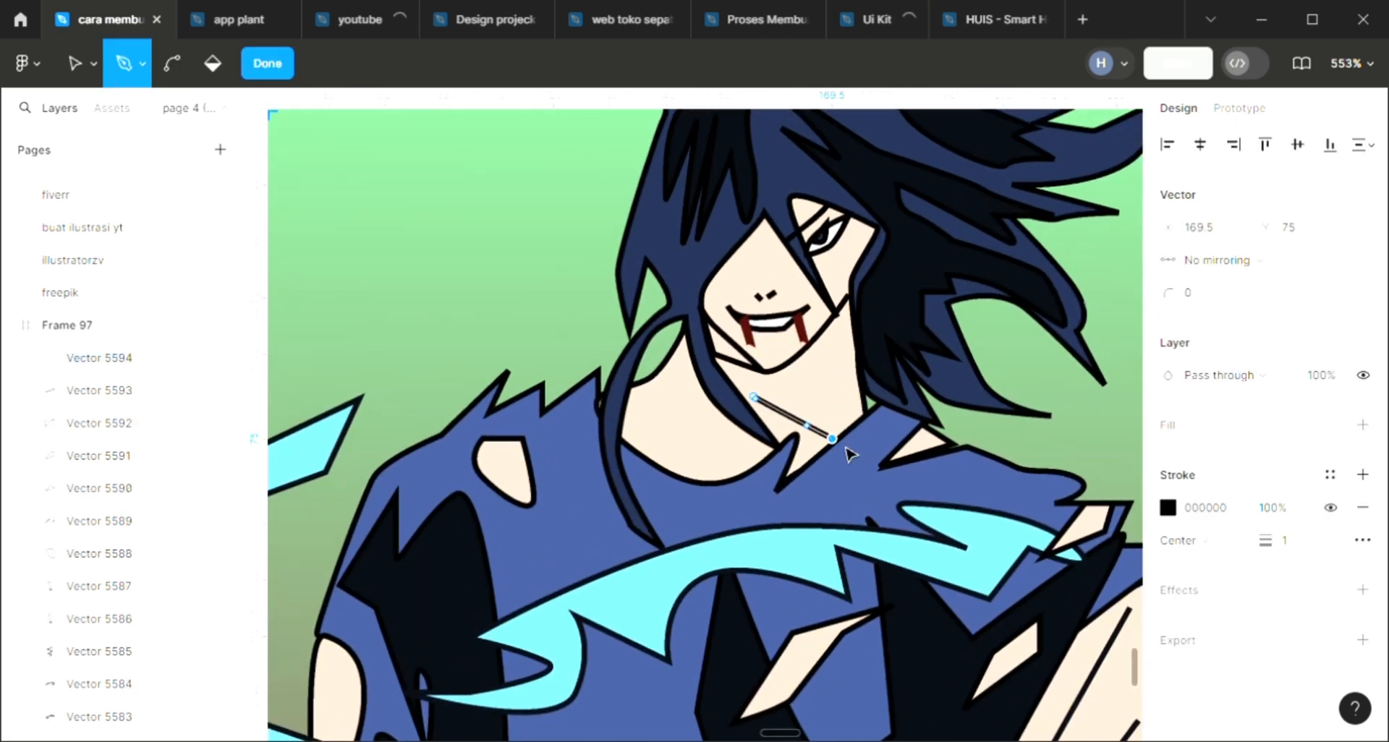
key("Escape")
key("p")
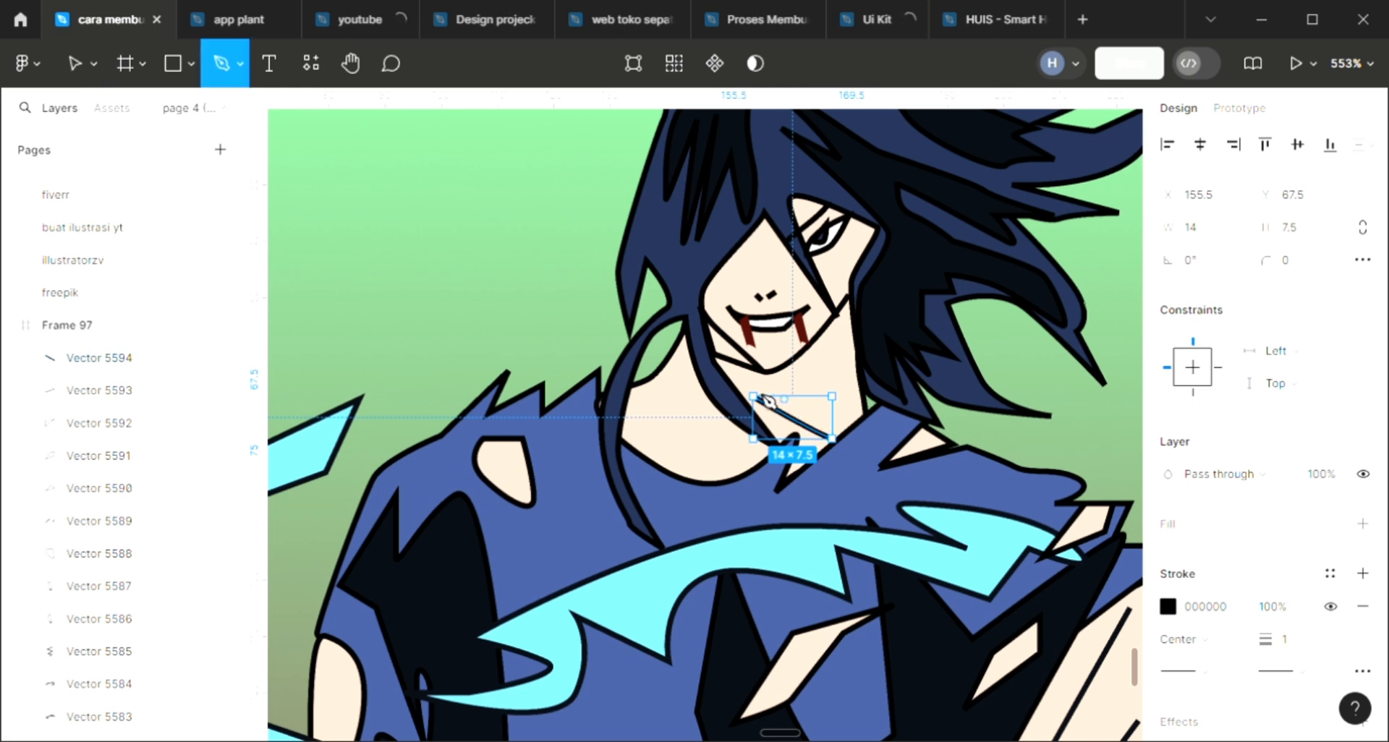
left_click(711, 399)
key("Escape")
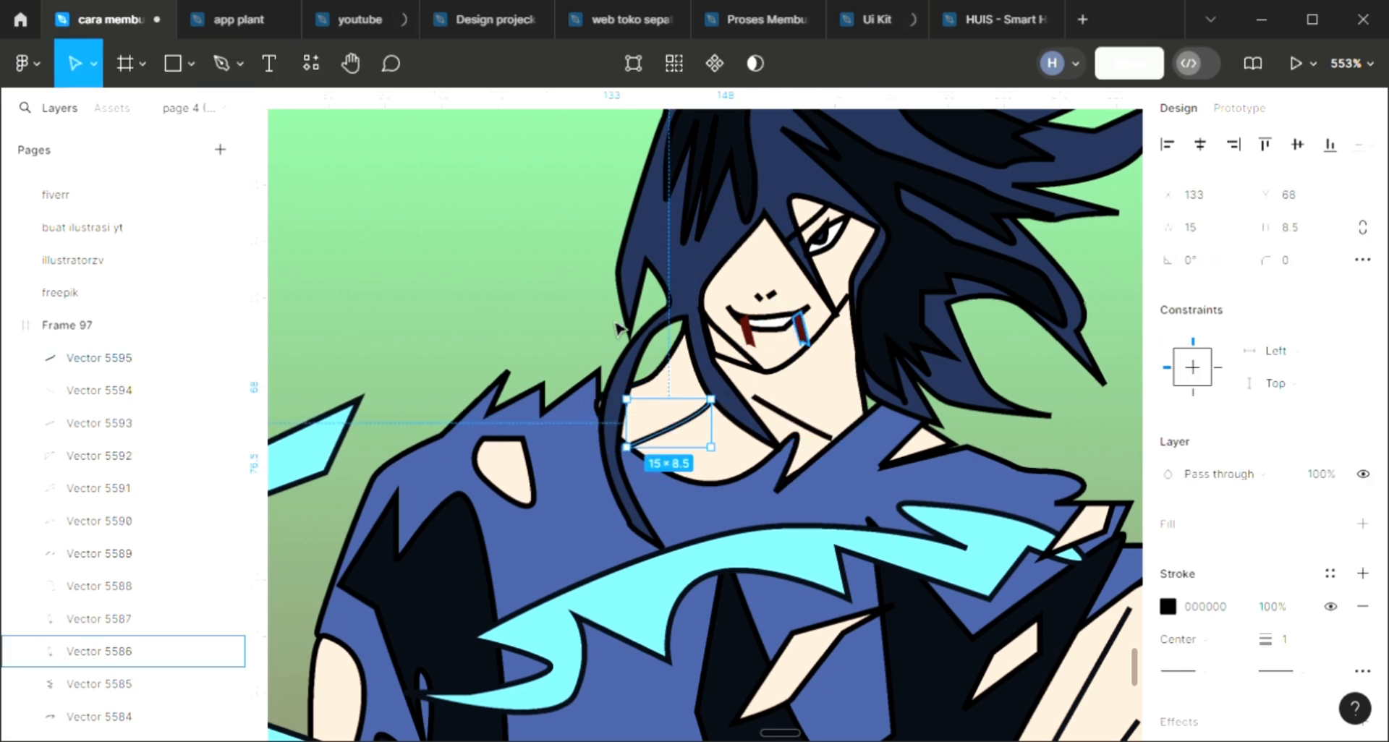
key("Escape")
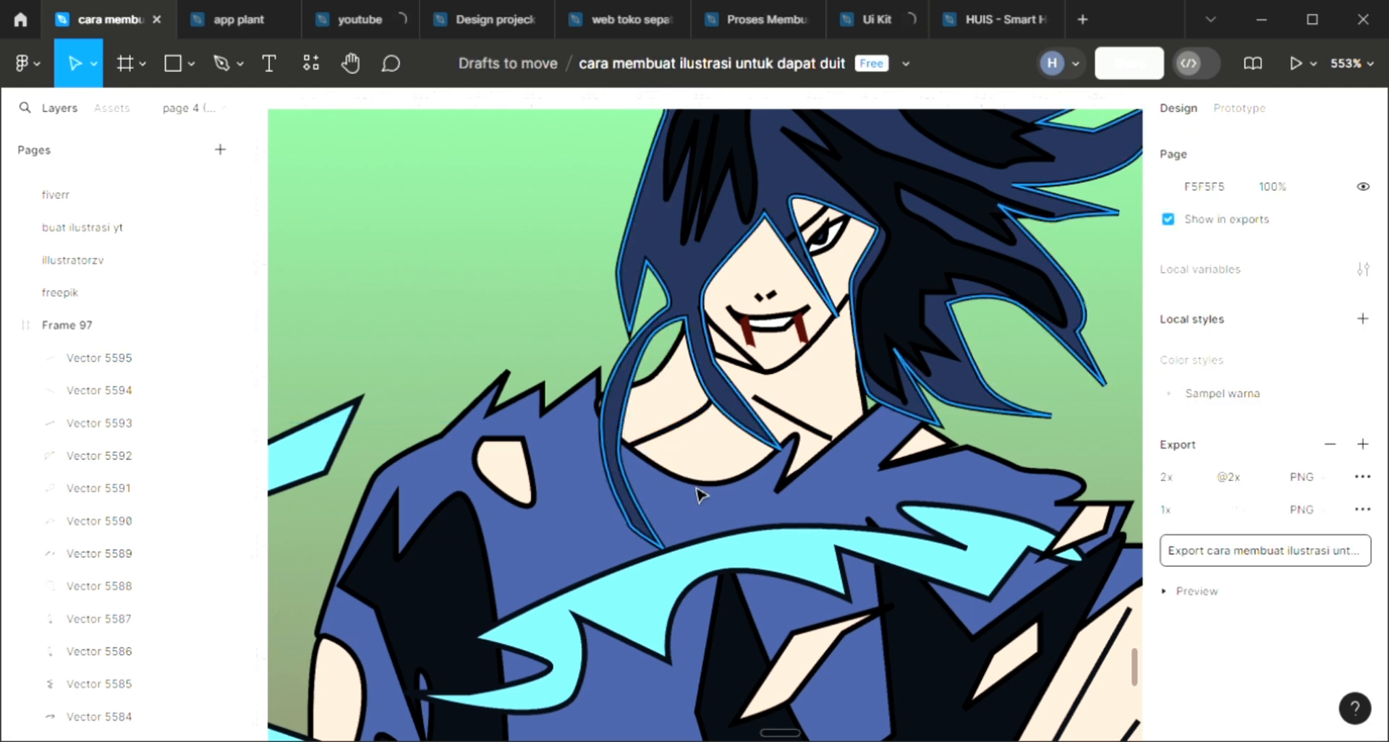
- Draw a short diagonal line about 7 × 7 on the side of the neck below the jaw and deselect it
key("o")
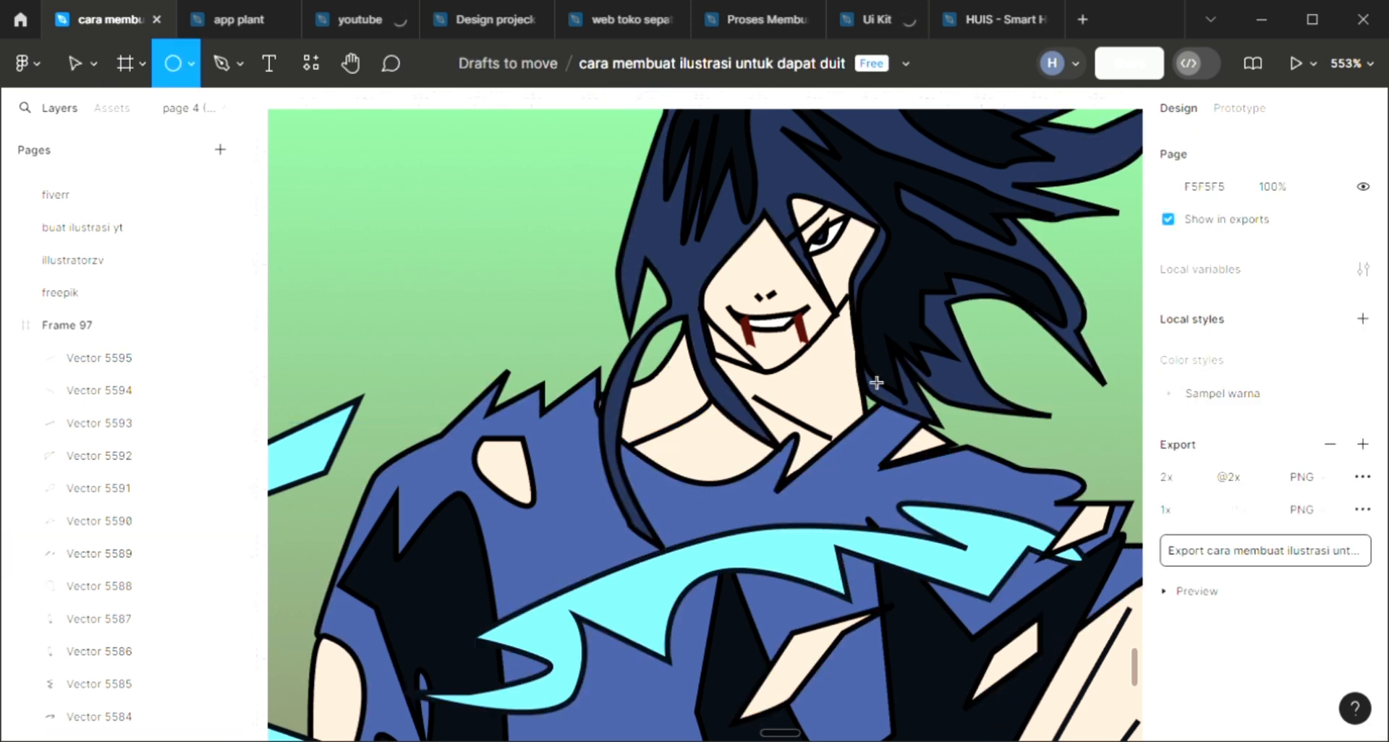
key("p")
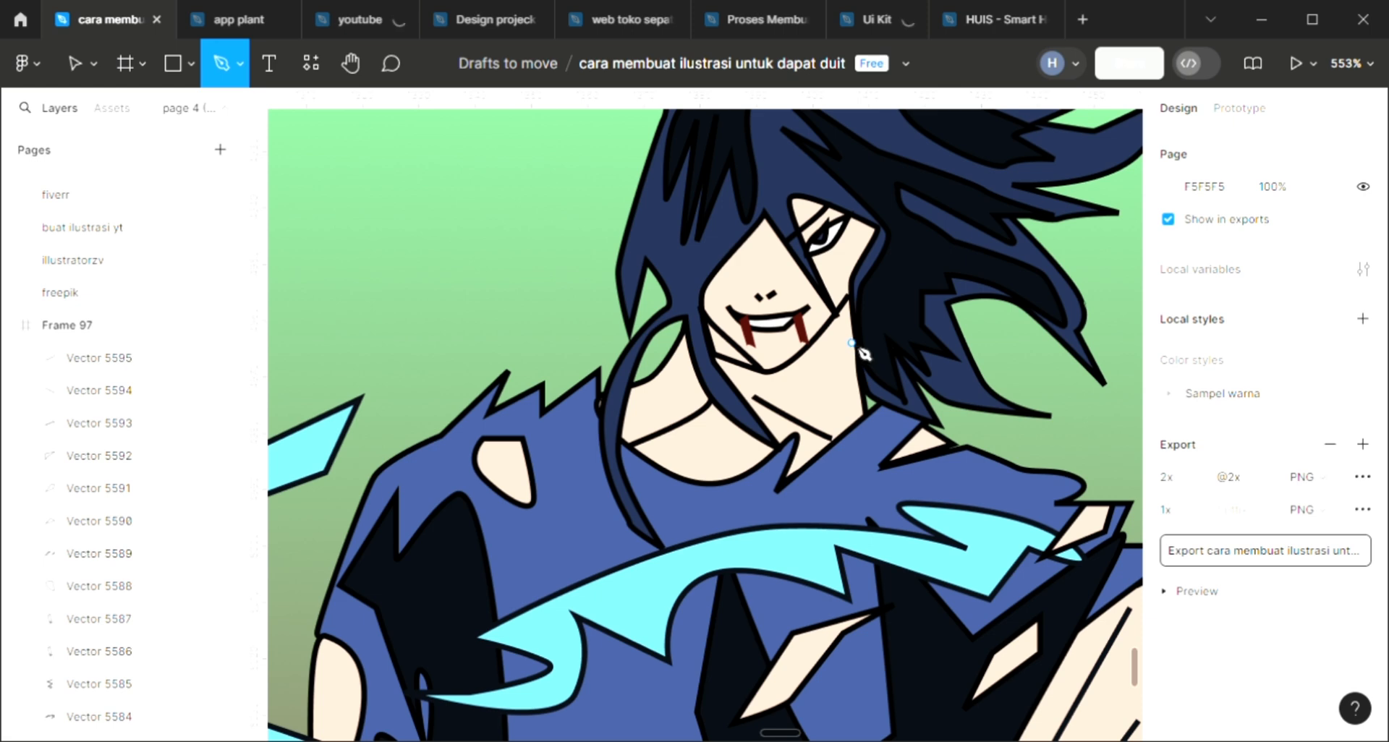
left_click(812, 382)
key("Escape")
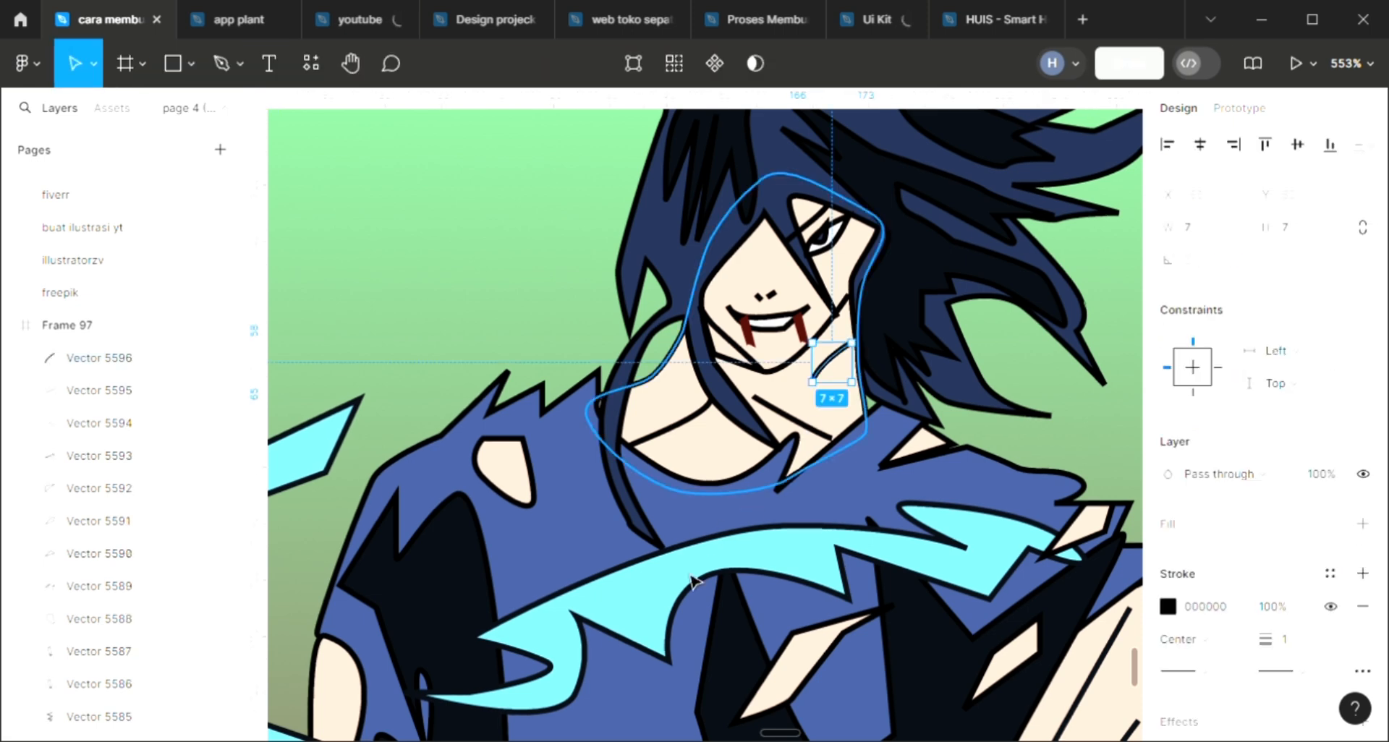
scroll(696, 587, "down", 4)
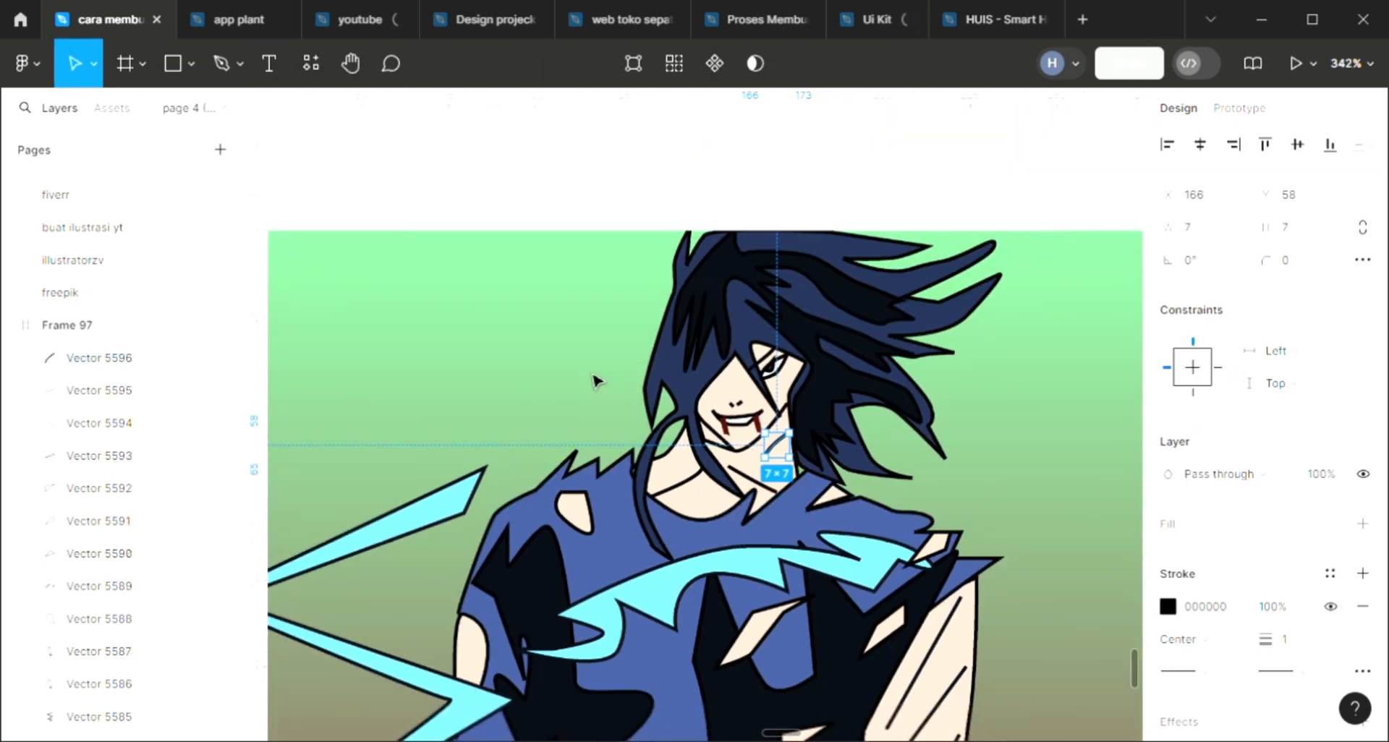
left_click(593, 376)
- Shorten the illustration's frame from its lower edge to a height of 214 and deselect it
scroll(593, 376, "down", 1)
scroll(595, 379, "down", 2)
scroll(595, 379, "down", 2)
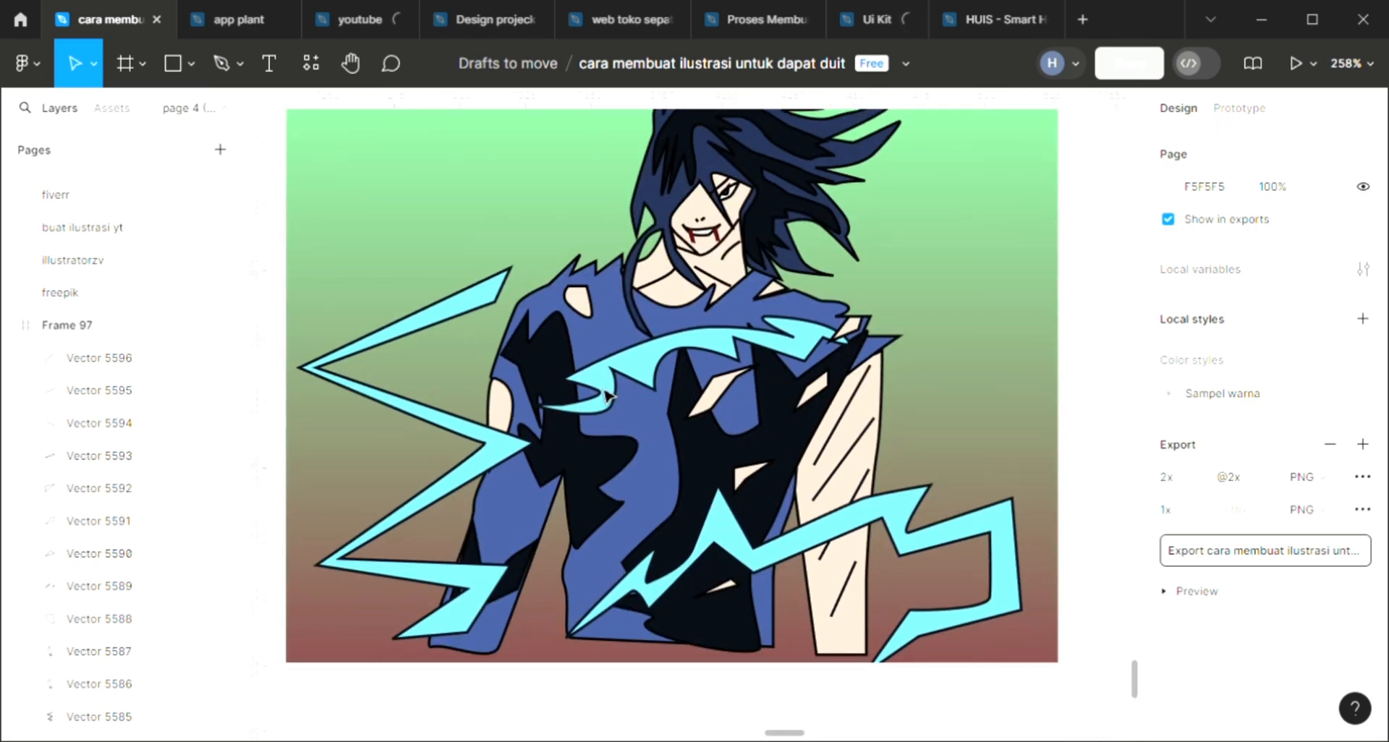
left_click(704, 616)
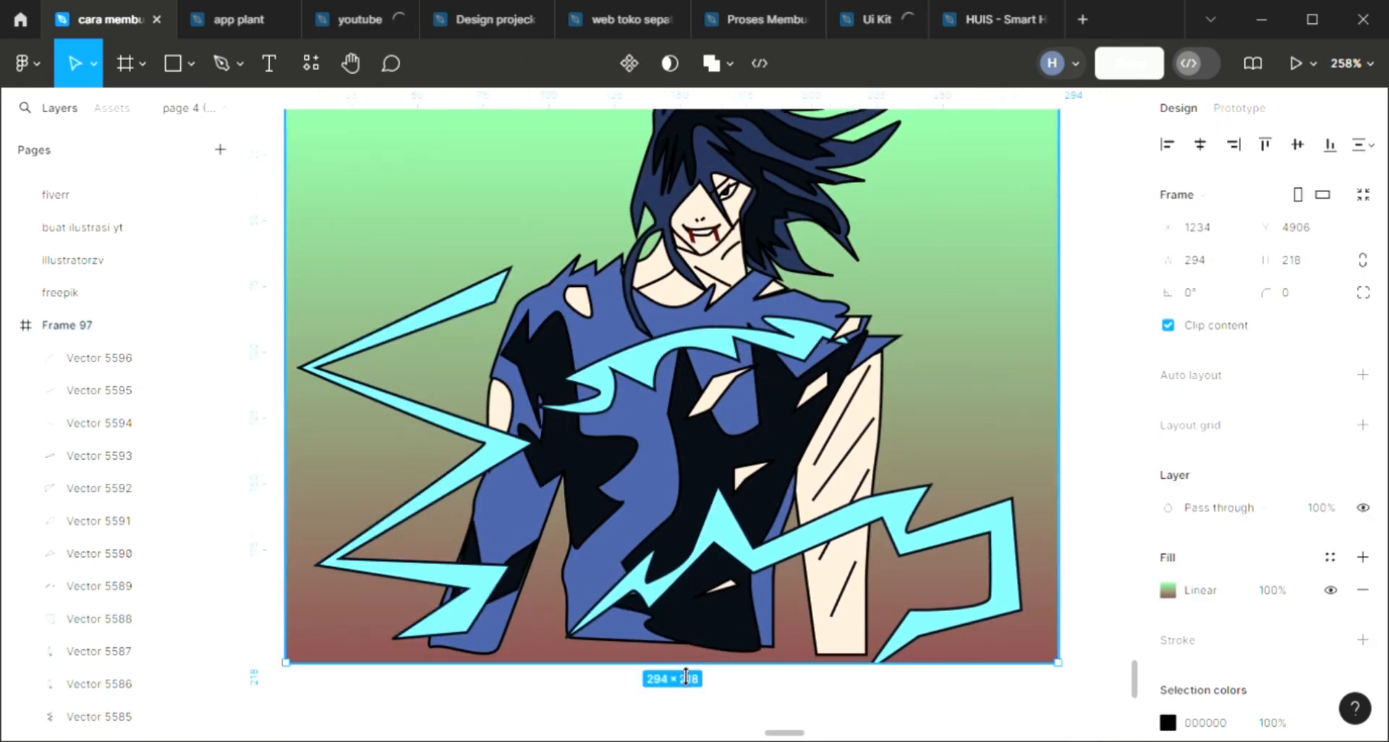
left_click_drag(681, 670, 676, 668)
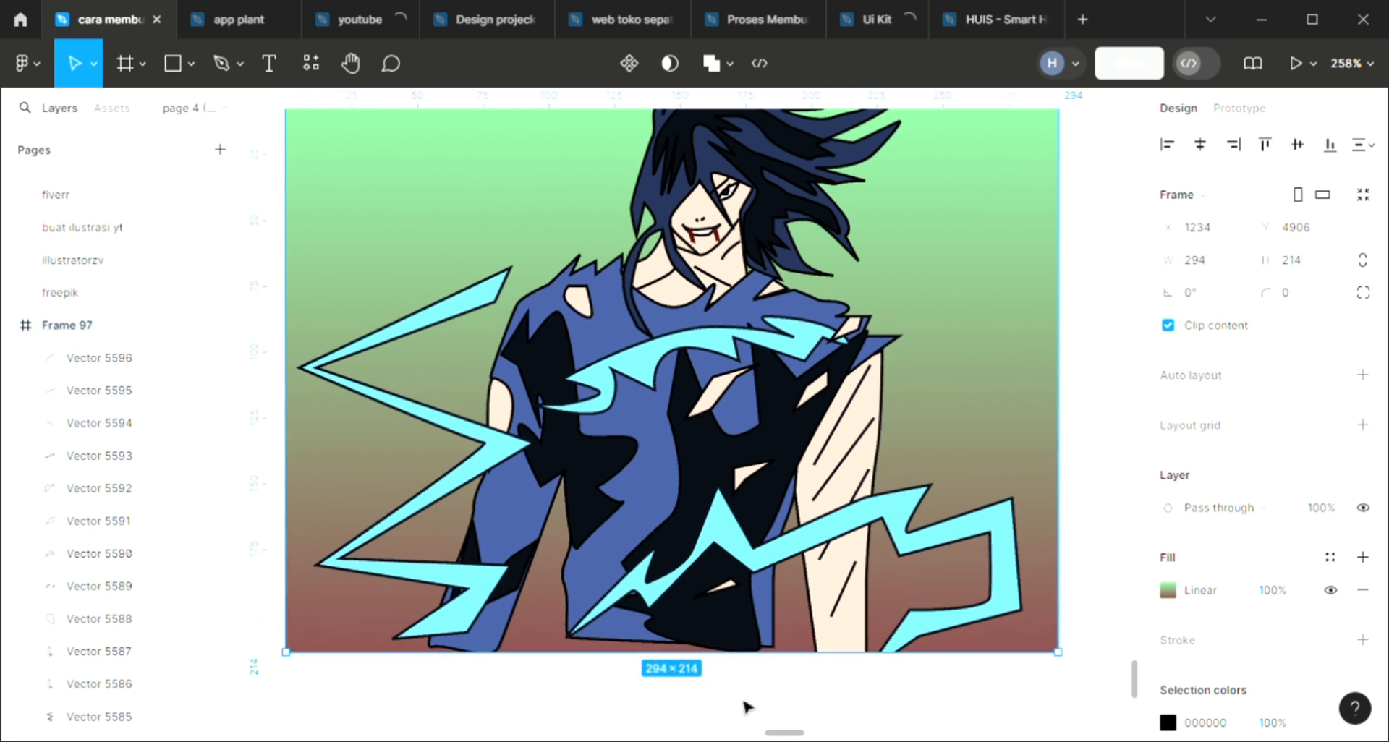
scroll(755, 668, "down", 3)
scroll(753, 660, "right", 1)
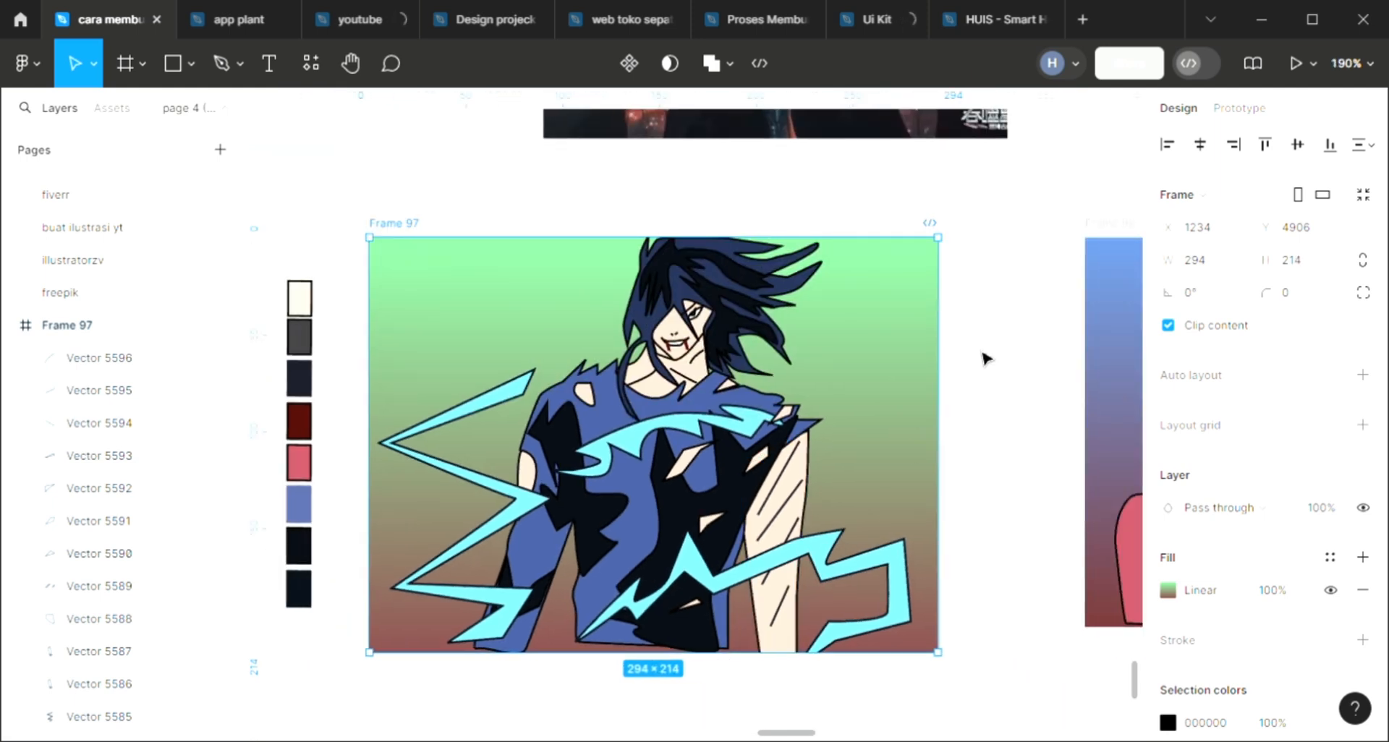
key("Escape")
- Outline a new lightning bolt with the Pen tool, descending beside the hair to the lower torso and returning up past the bare upper arm
key("p")
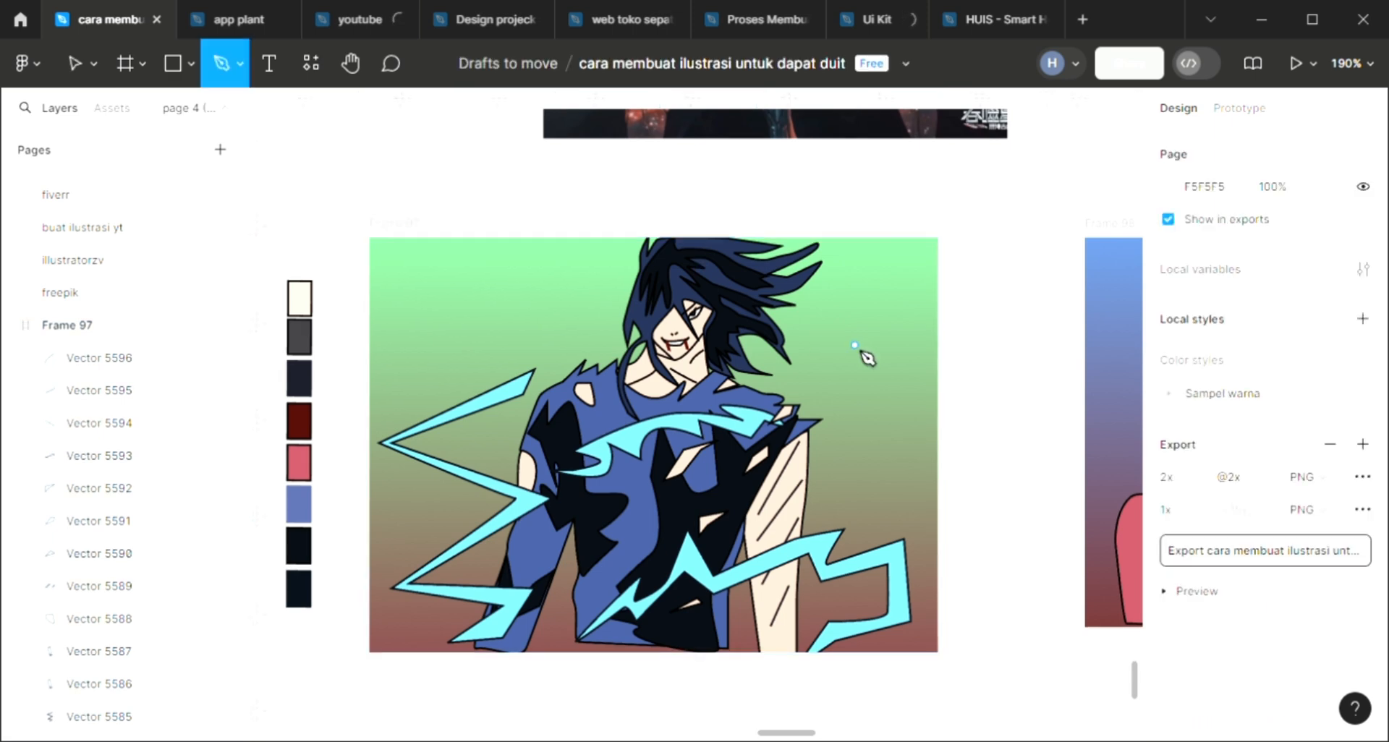
scroll(865, 352, "up", 2)
left_click(853, 325)
left_click_drag(852, 371, 853, 377)
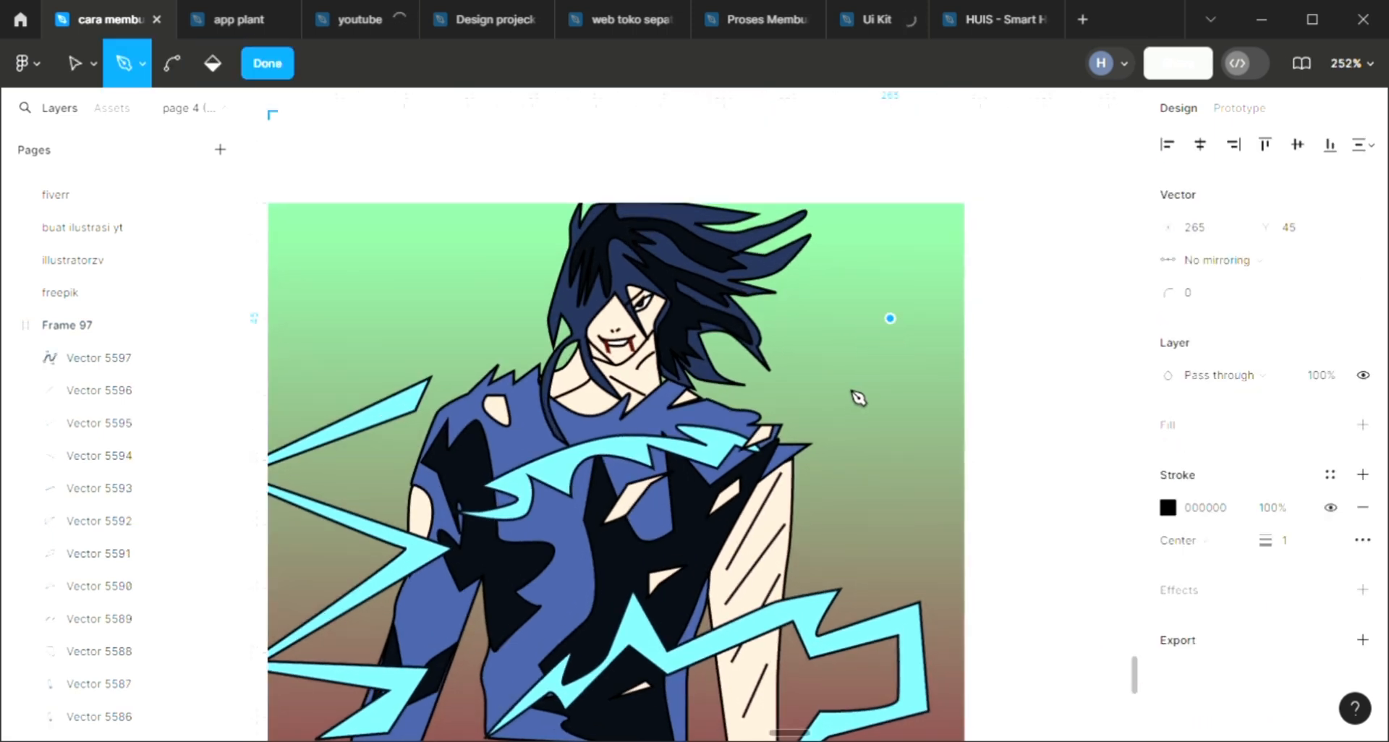
left_click(818, 397)
left_click(818, 462)
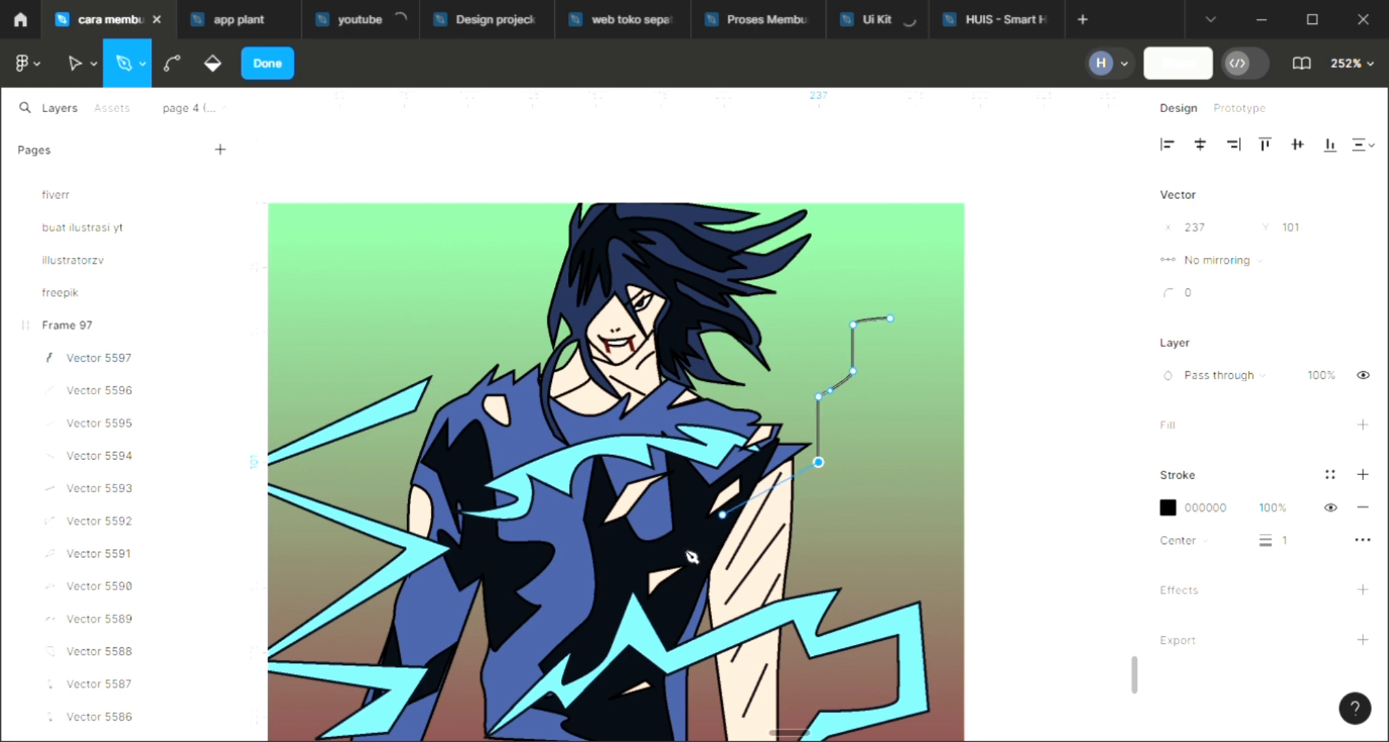
left_click(722, 515)
left_click_drag(680, 542, 846, 476)
left_click(643, 575)
left_click(643, 596)
left_click(840, 470)
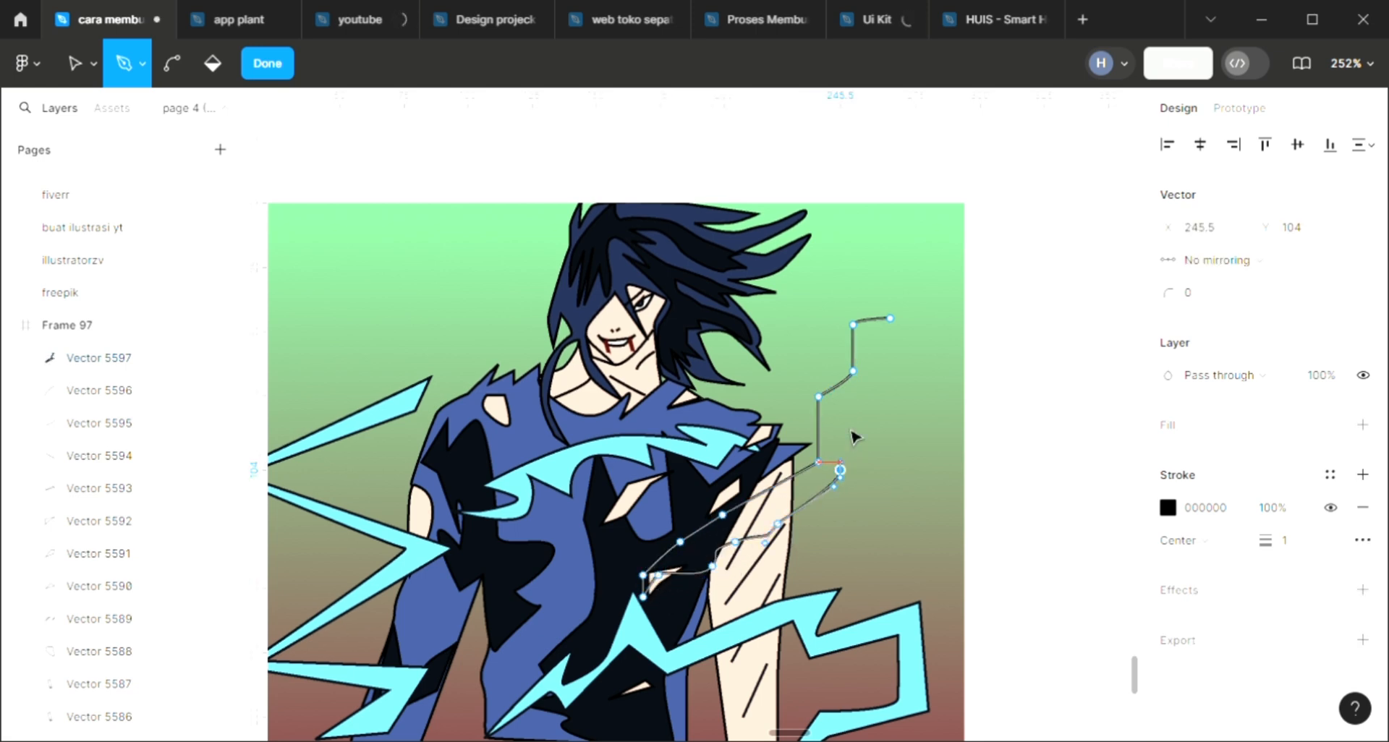
- Continue the bolt's outline upward to a jagged tip beside the hair and close it, making the shape about 111 × 128
left_click(840, 443)
left_click_drag(853, 408, 867, 376)
left_click(870, 362)
left_click(889, 356)
left_click(927, 313)
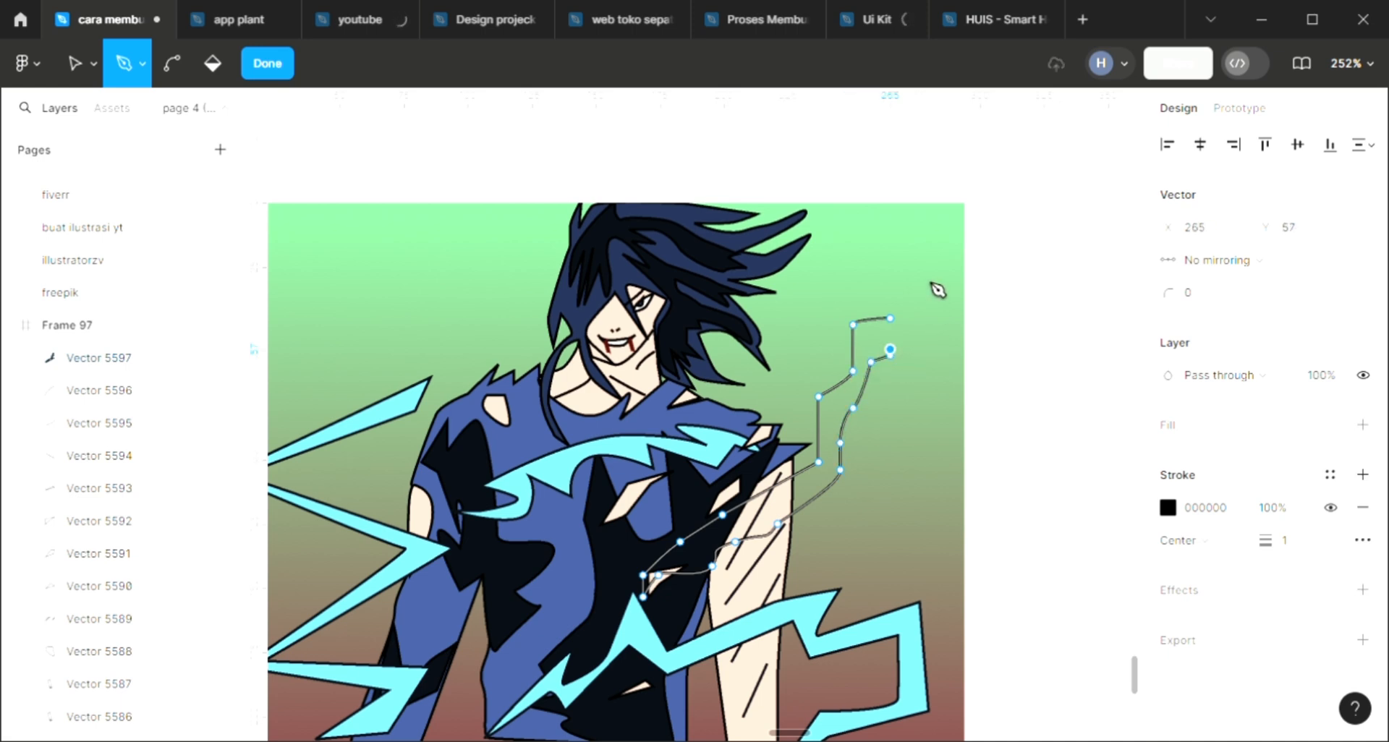
left_click(922, 268)
left_click(904, 295)
left_click(882, 297)
left_click(890, 318)
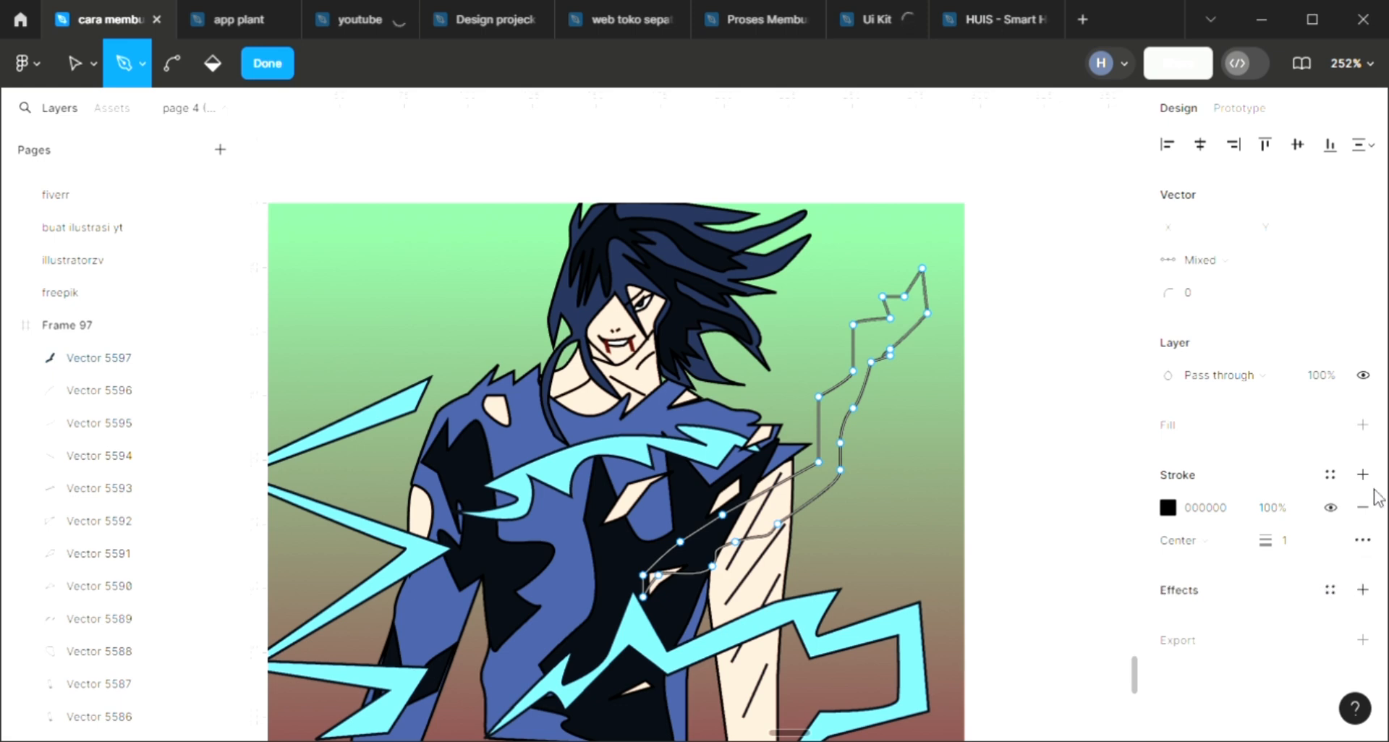
- Fill the new bolt with cyan 77DEF4 sampled from the lower lightning bolt and deselect it
left_click(1363, 424)
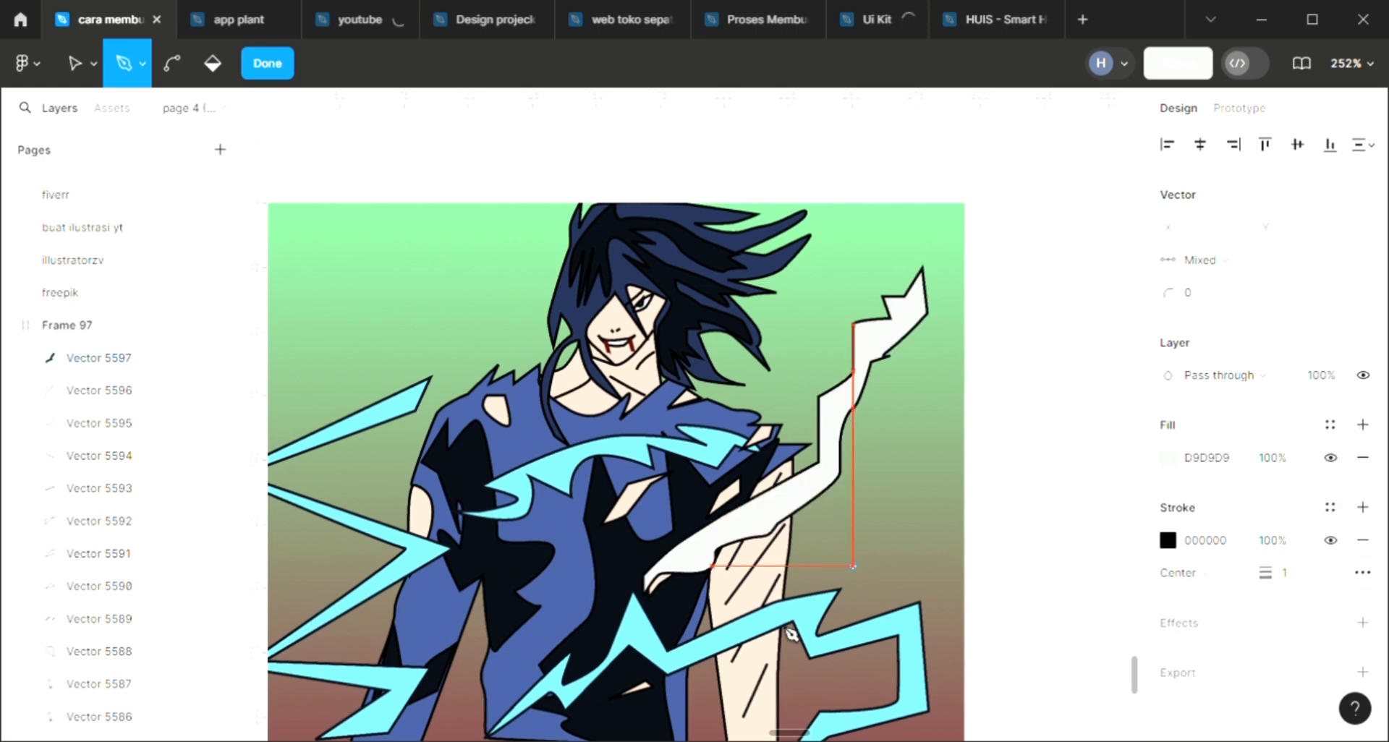
scroll(782, 655, "down", 3)
key("i")
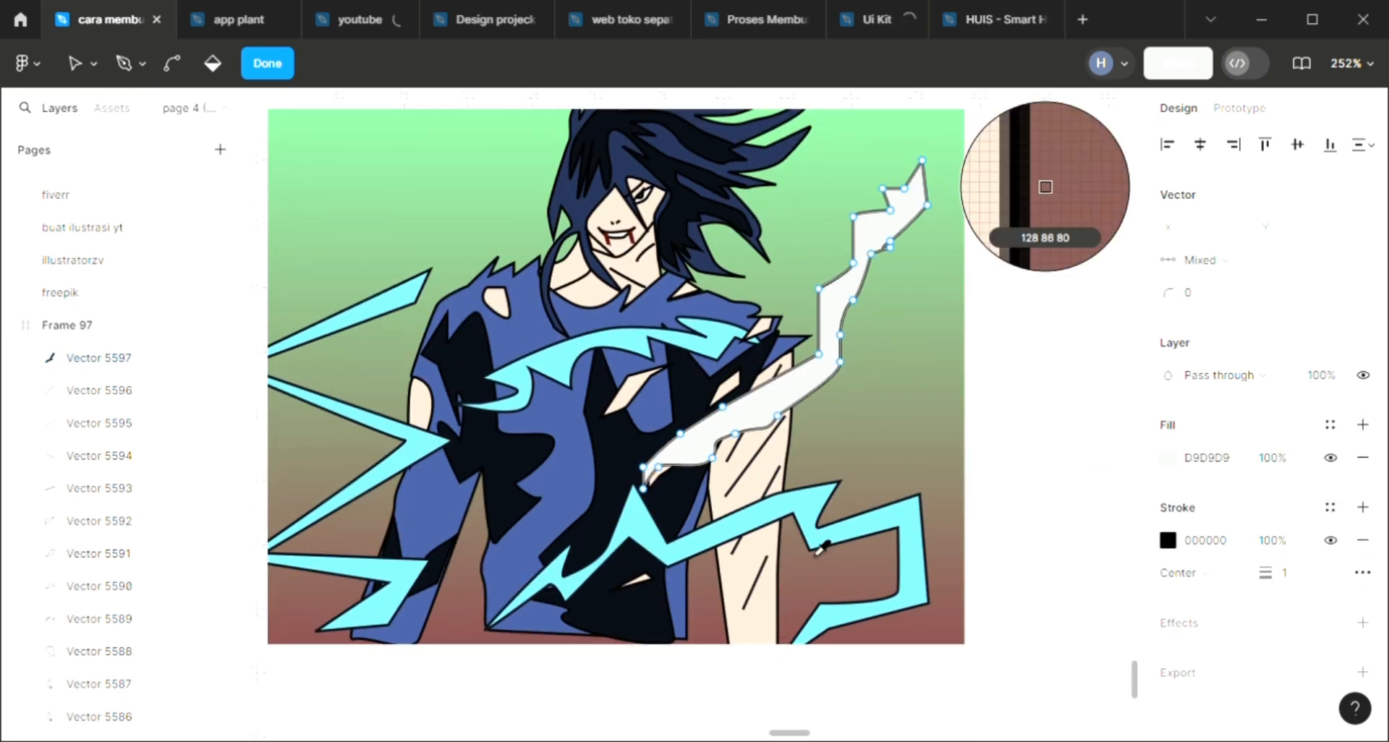
left_click(817, 539)
key("Escape")
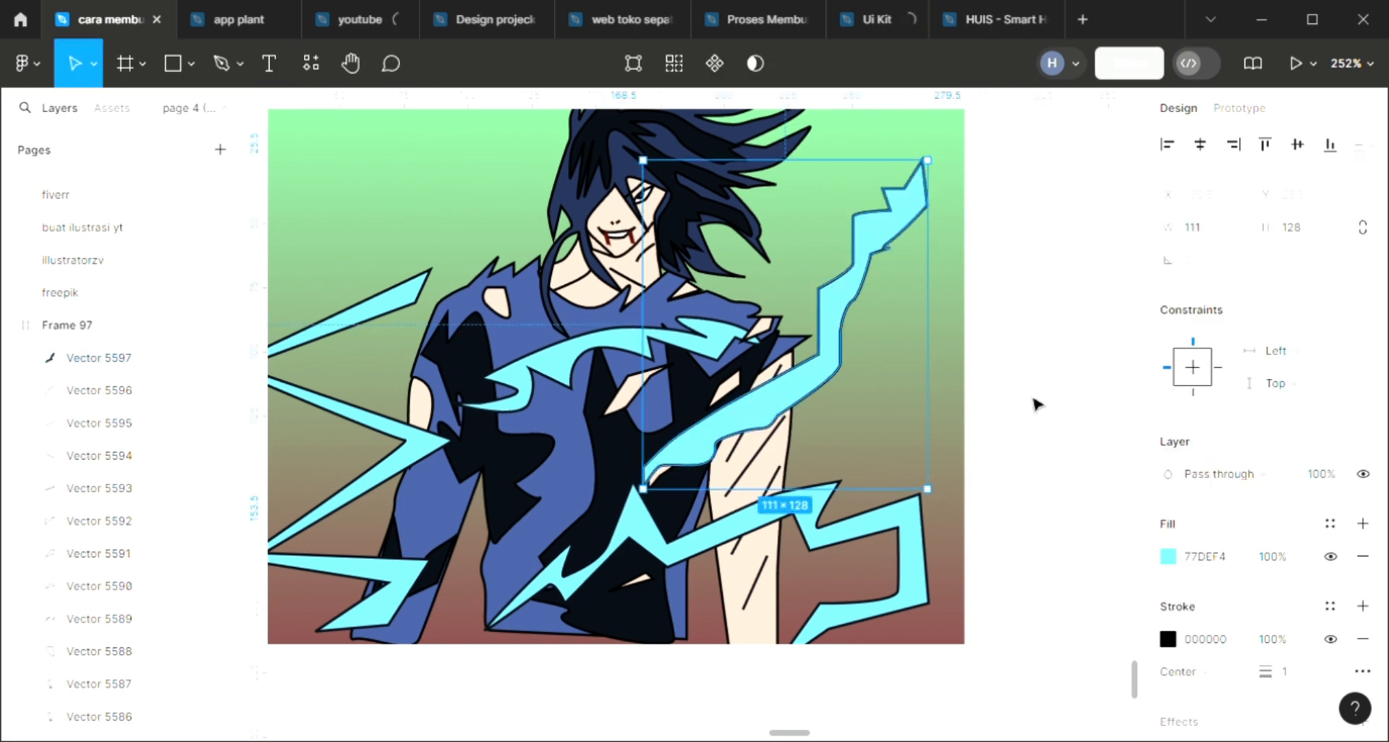
scroll(1009, 401, "left", 3)
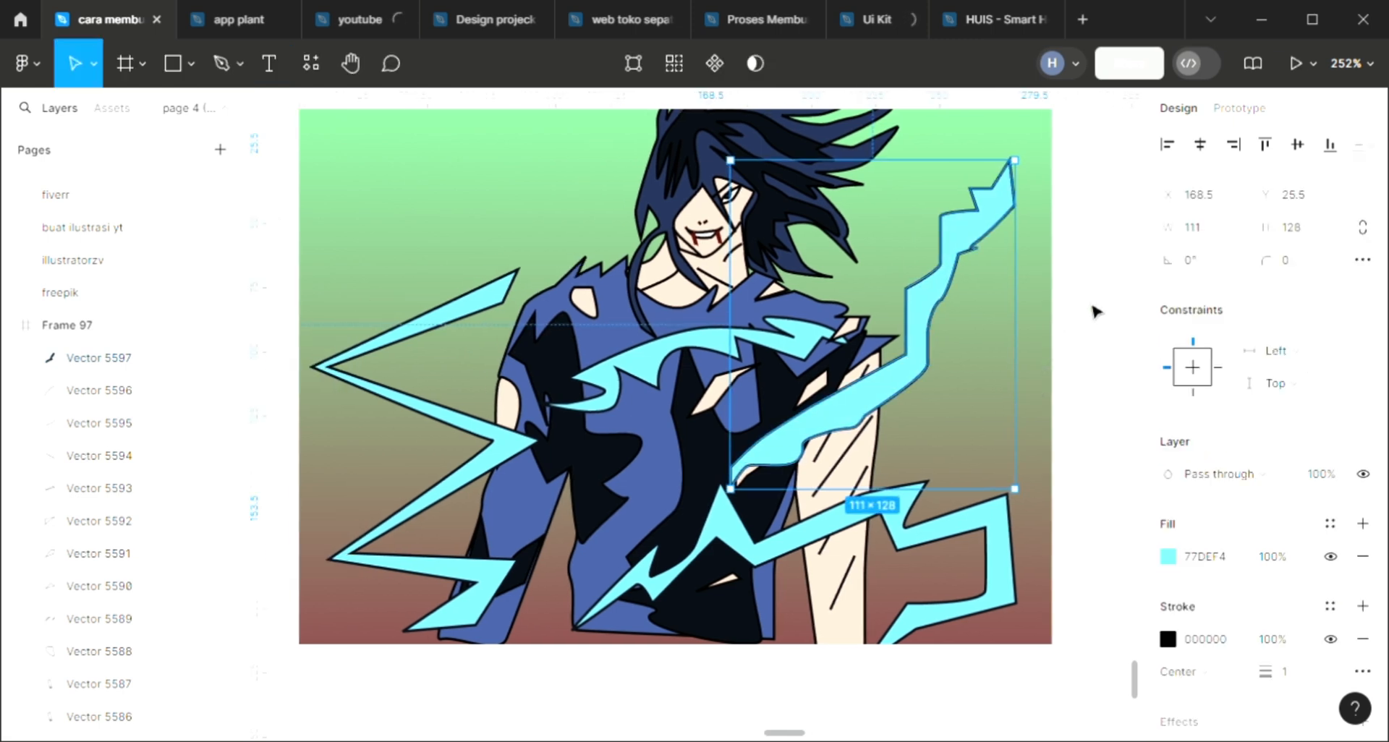
left_click(1096, 311)
- Examine the whole illustration up close, including the character and all the lightning bolts
scroll(1096, 311, "up", 3)
scroll(1094, 319, "down", 1)
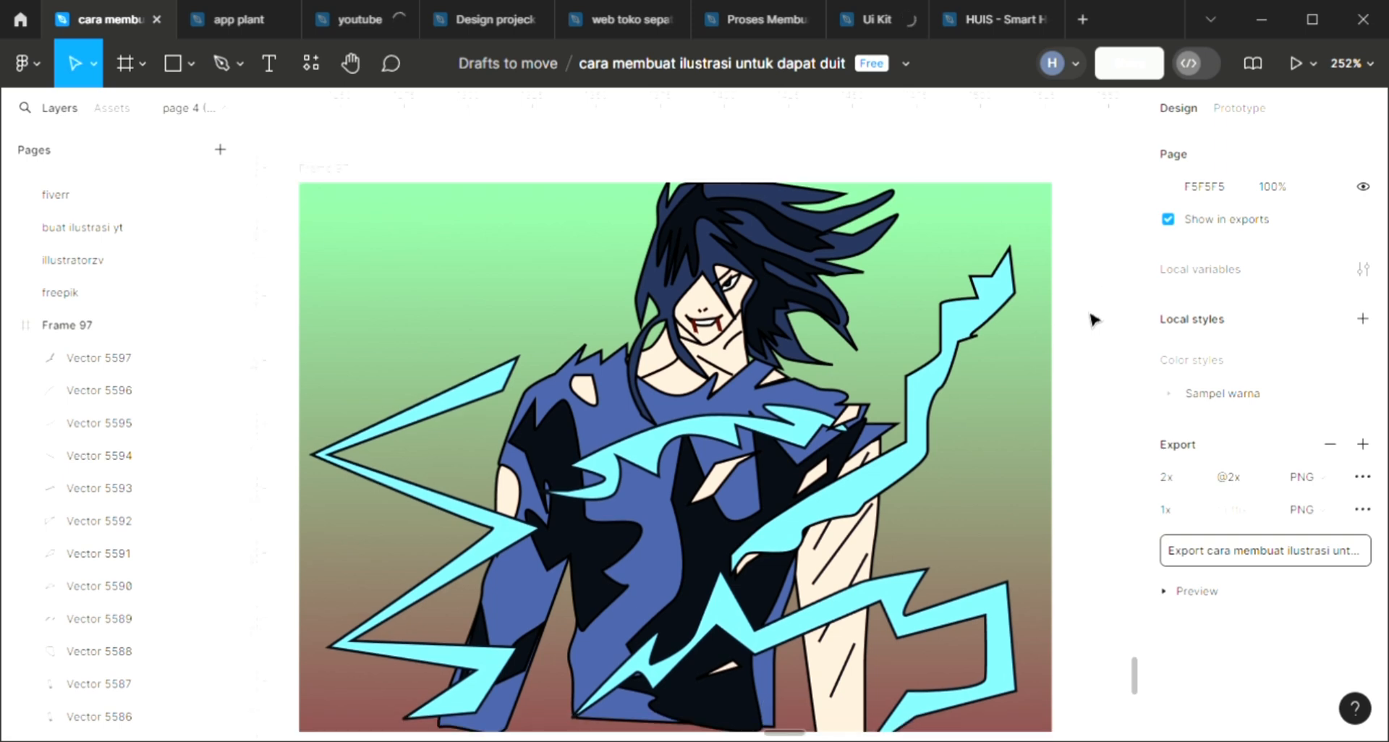
scroll(1094, 319, "left", 2)
scroll(1094, 319, "up", 2)
scroll(1093, 319, "left", 2)
scroll(1094, 319, "down", 1)
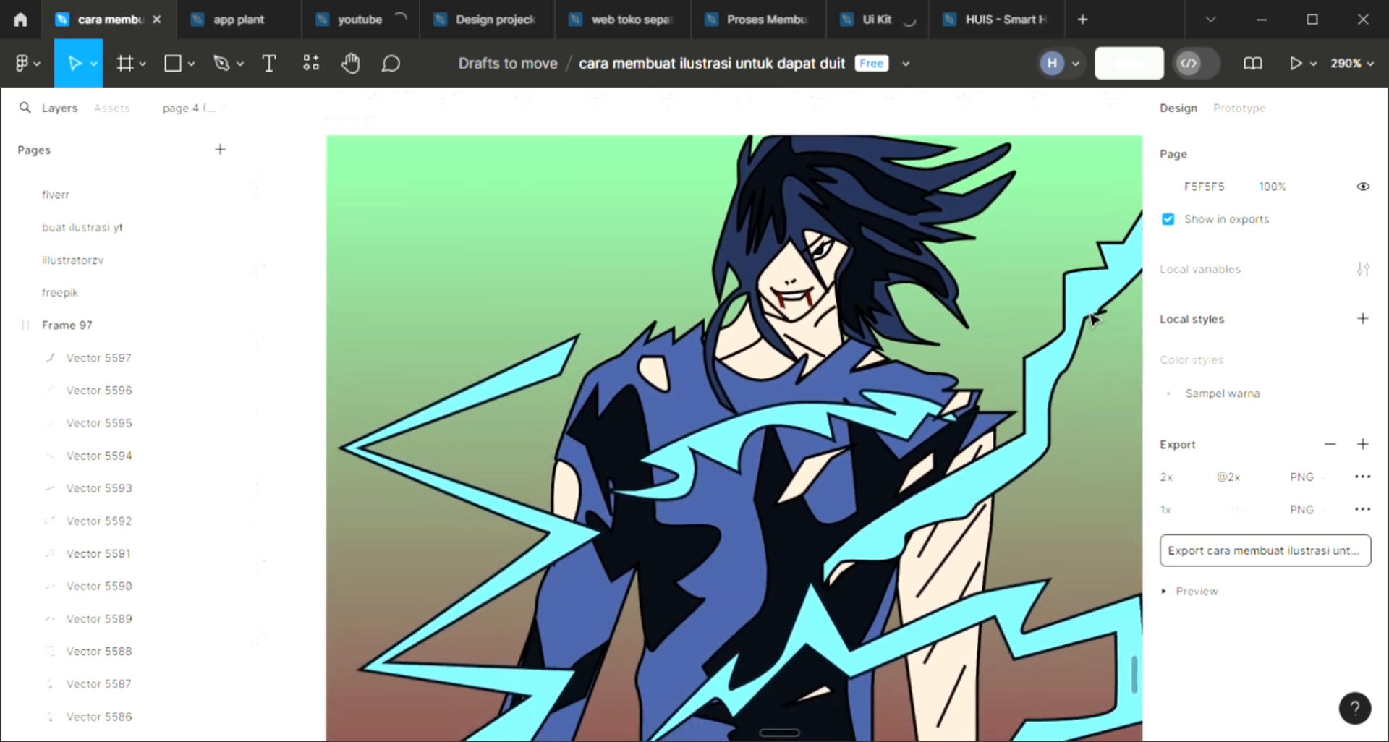
scroll(1094, 319, "down", 2)
scroll(1094, 319, "up", 2)
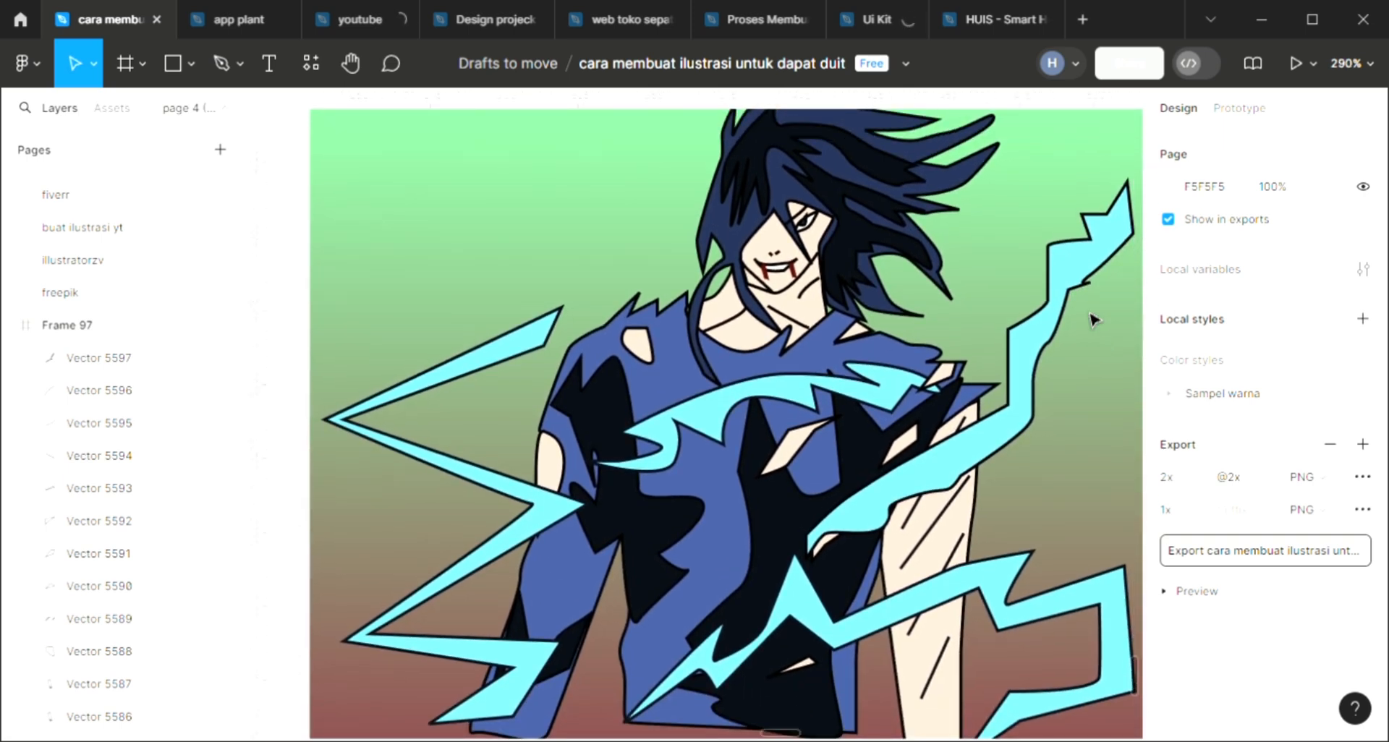
scroll(1094, 319, "right", 1)
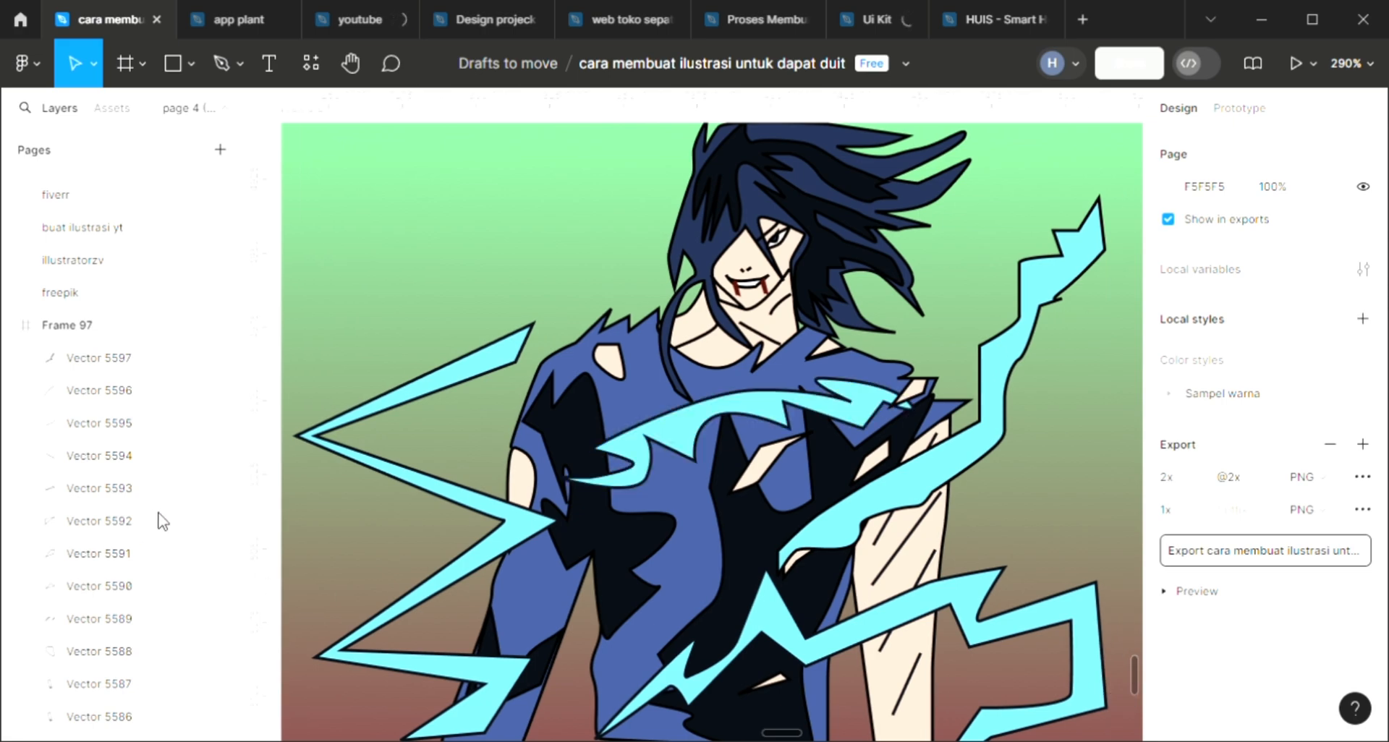